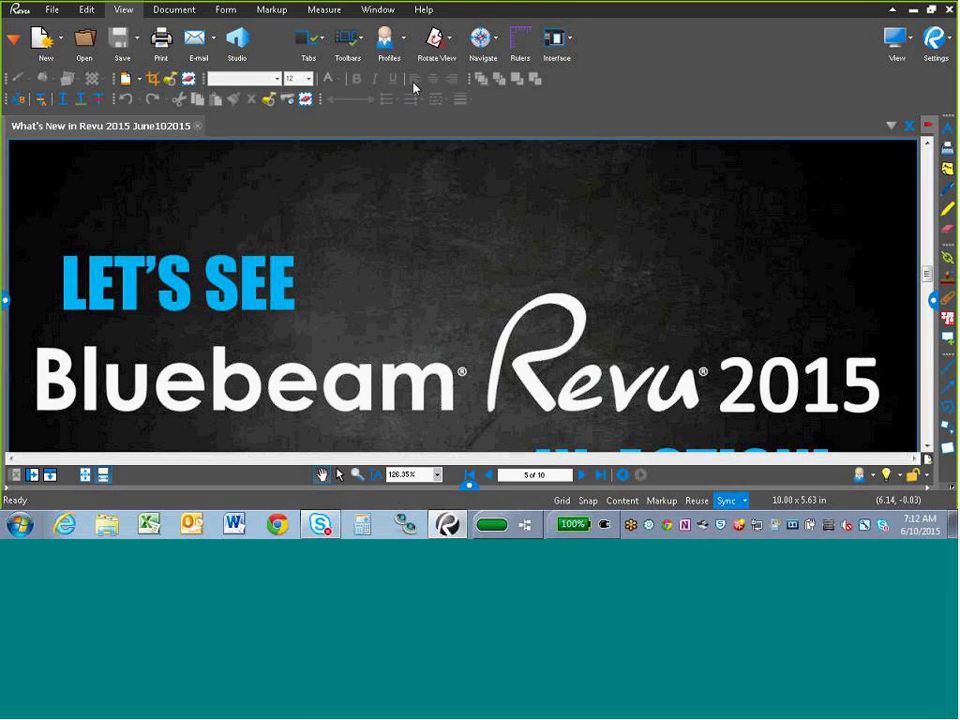
# - Hide the Appearance toolbar from the toolbar area
pyautogui.rightClick(331, 102)
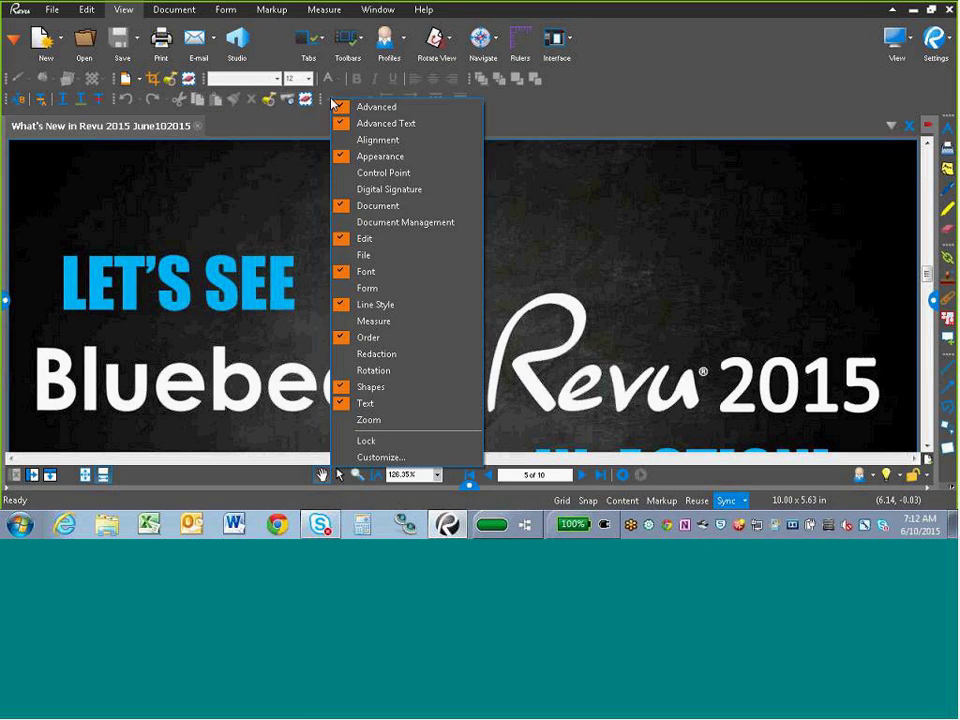
pyautogui.click(632, 97)
pyautogui.rightClick(603, 88)
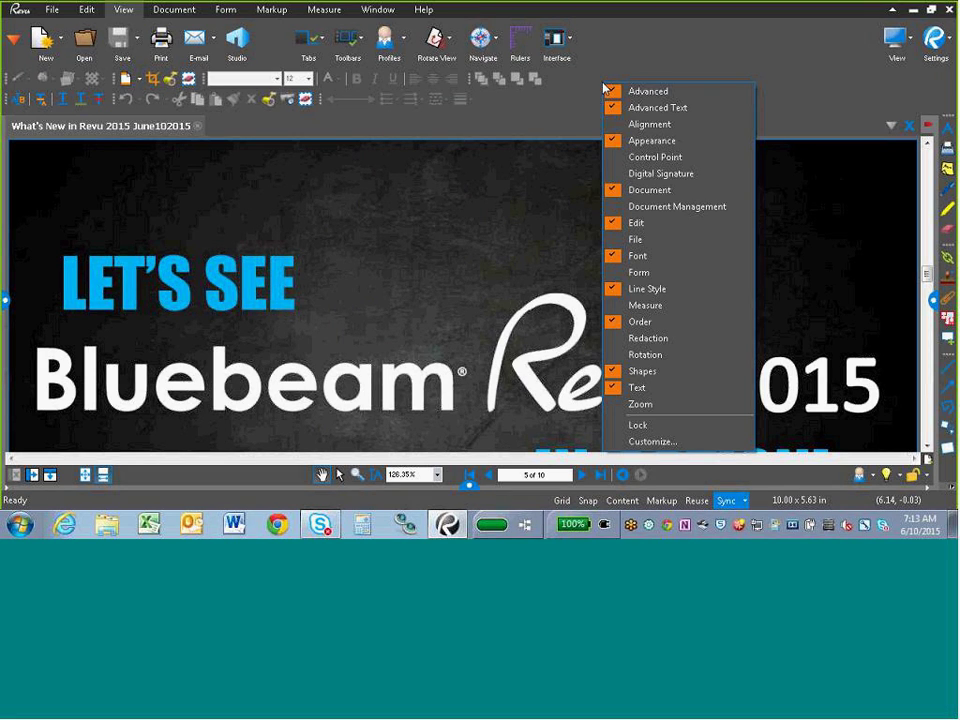
pyautogui.click(615, 145)
# - Show the Digital Signature toolbar and rearrange the toolbars, placing the Order toolbar directly beside the text alignment tools
pyautogui.rightClick(490, 93)
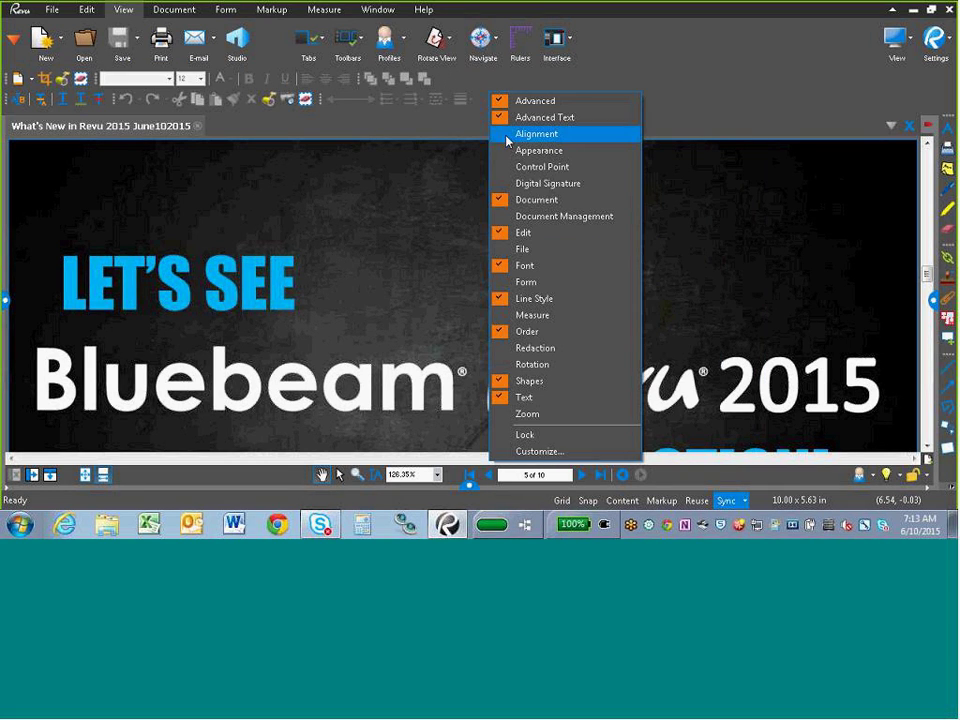
pyautogui.click(510, 183)
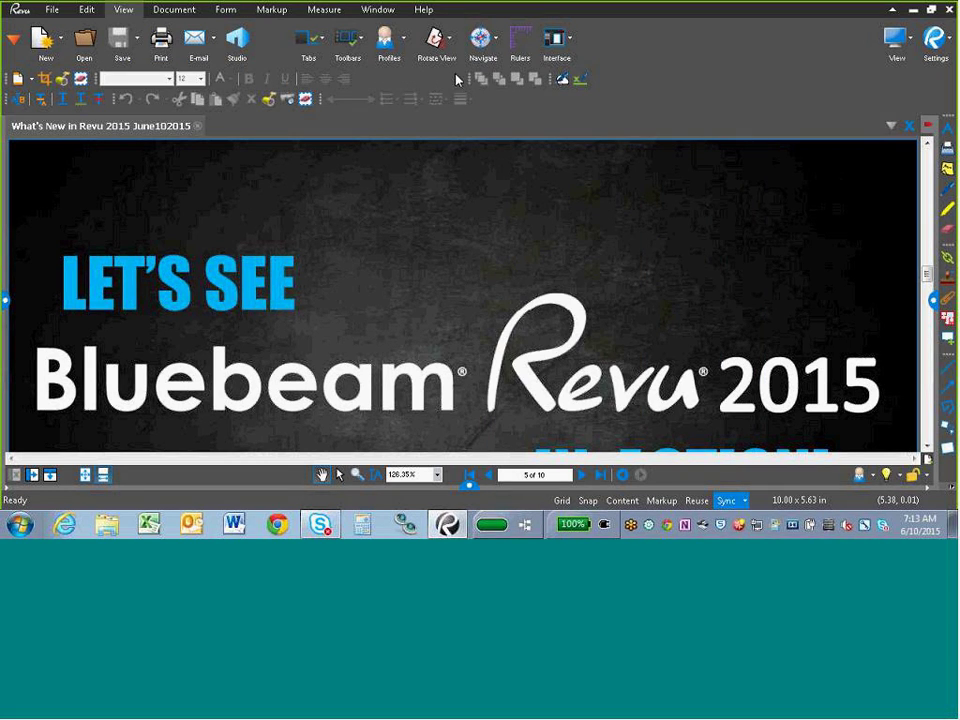
pyautogui.moveTo(471, 78)
pyautogui.mouseDown()
pyautogui.moveTo(540, 77)
pyautogui.moveTo(270, 77)
pyautogui.moveTo(356, 100)
pyautogui.mouseUp()
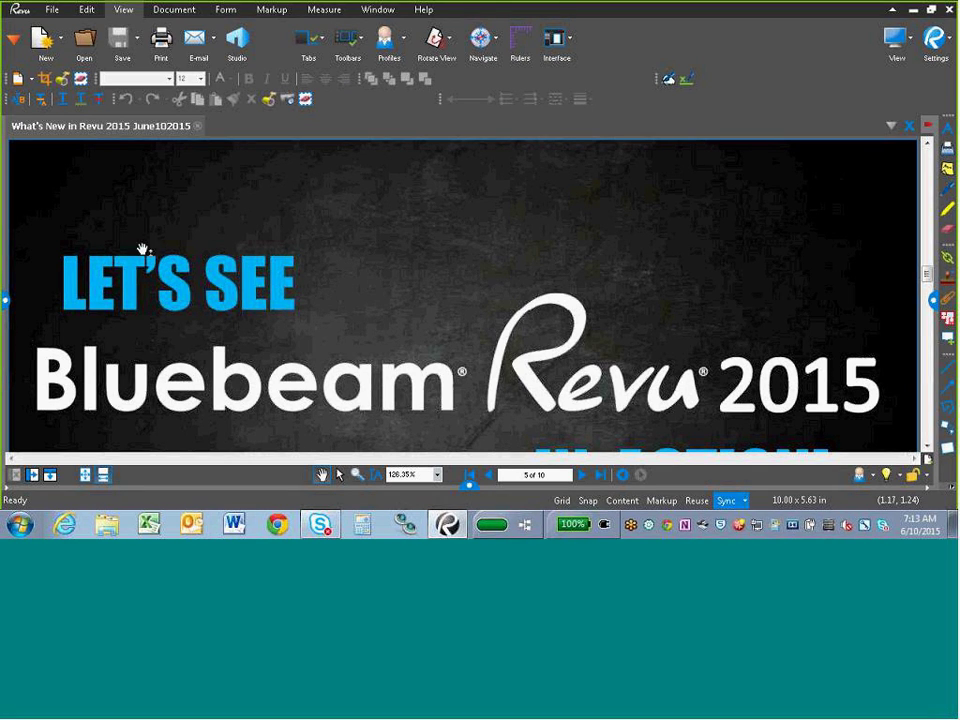
# - Examine the available profiles, and expand and collapse the File Access, Markups list and Studio panels one after another
pyautogui.click(386, 40)
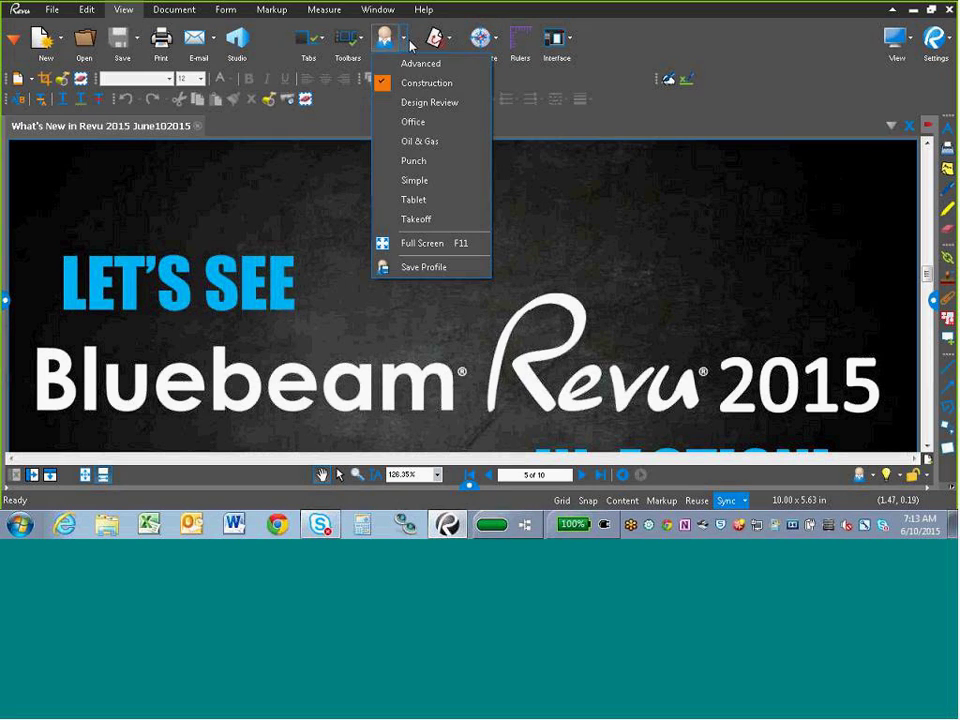
pyautogui.click(347, 120)
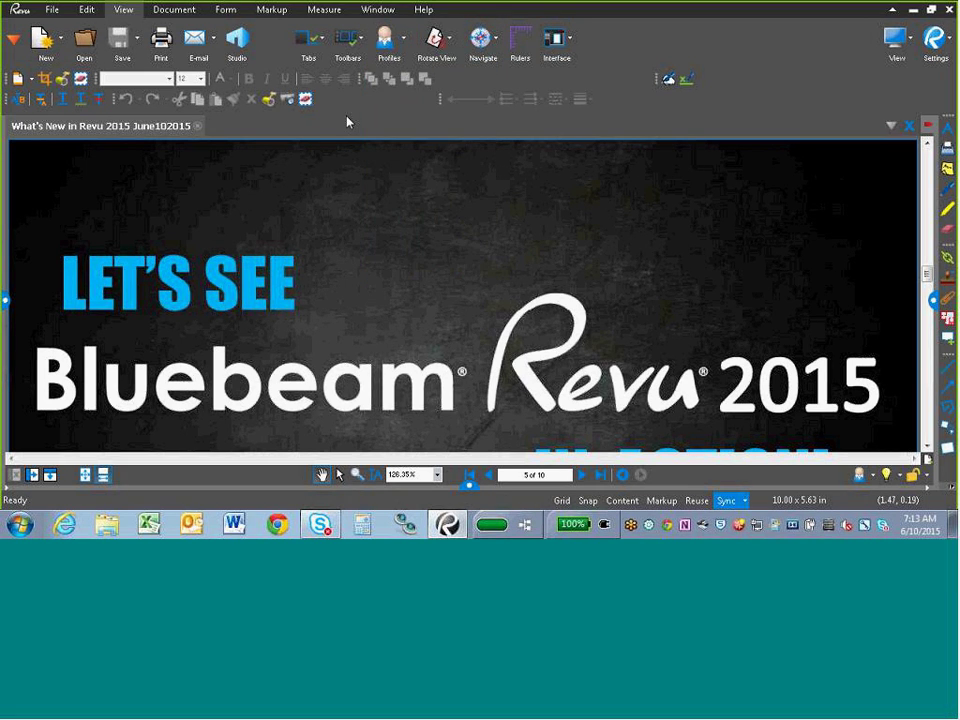
pyautogui.click(3, 303)
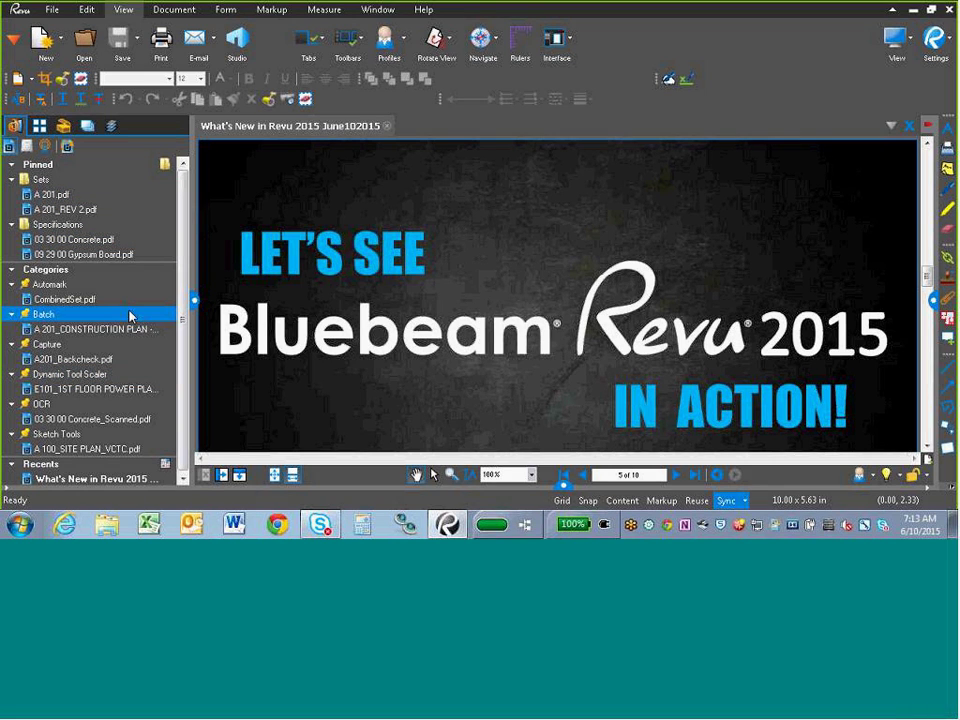
pyautogui.click(195, 302)
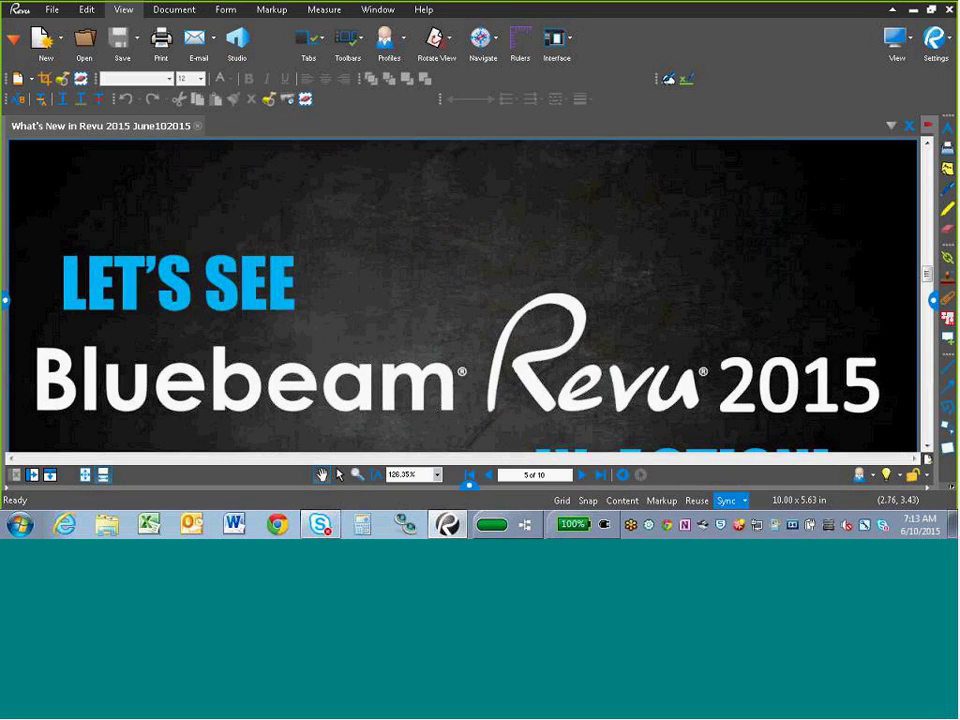
pyautogui.click(470, 486)
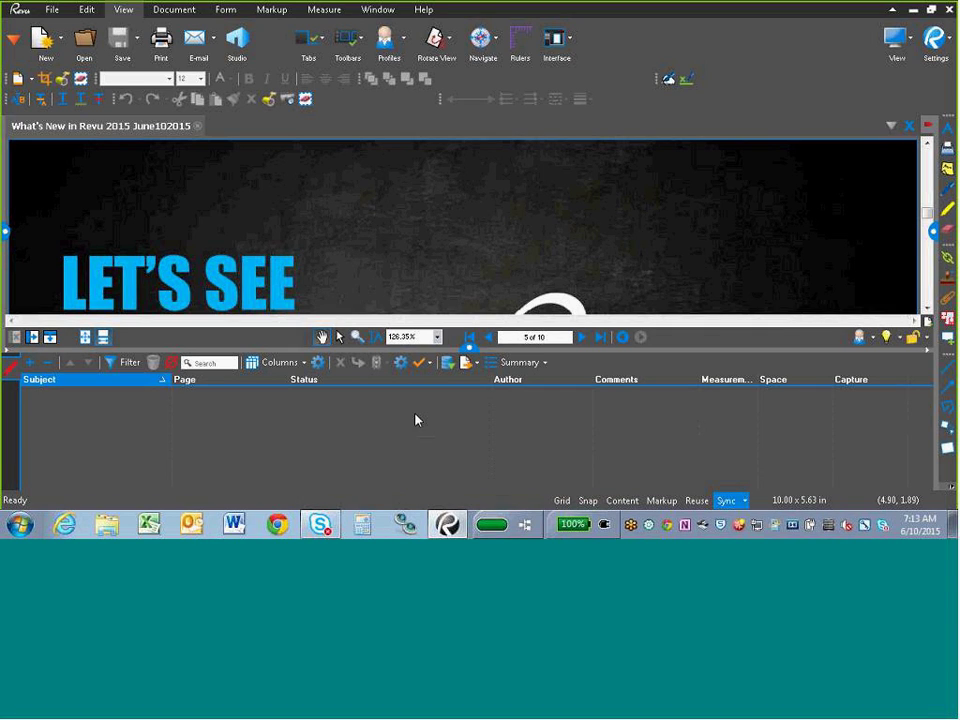
pyautogui.click(470, 352)
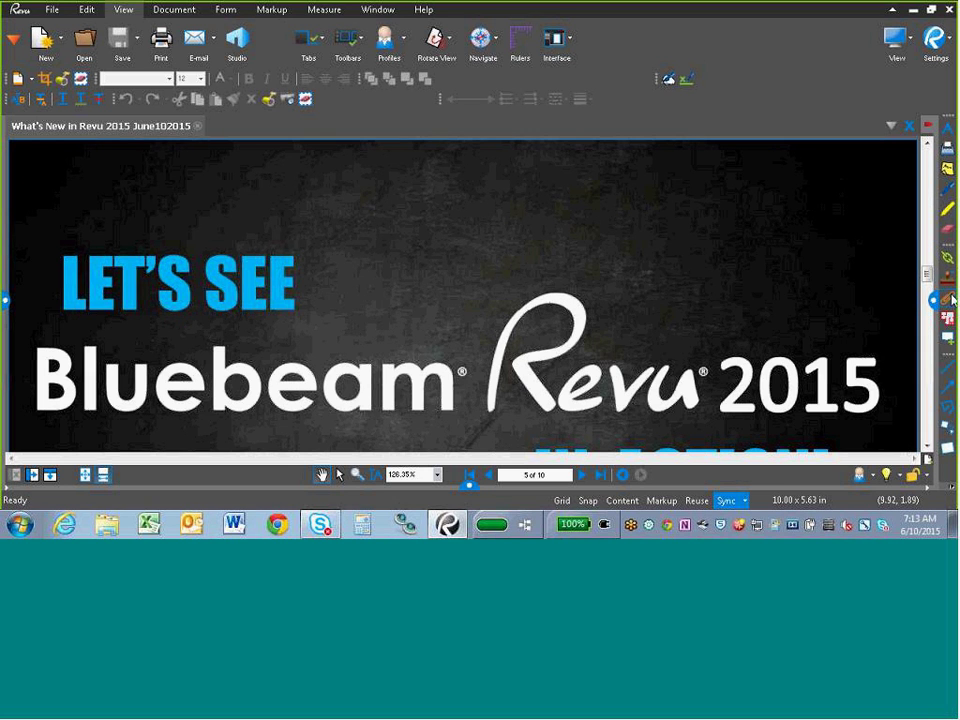
pyautogui.click(934, 299)
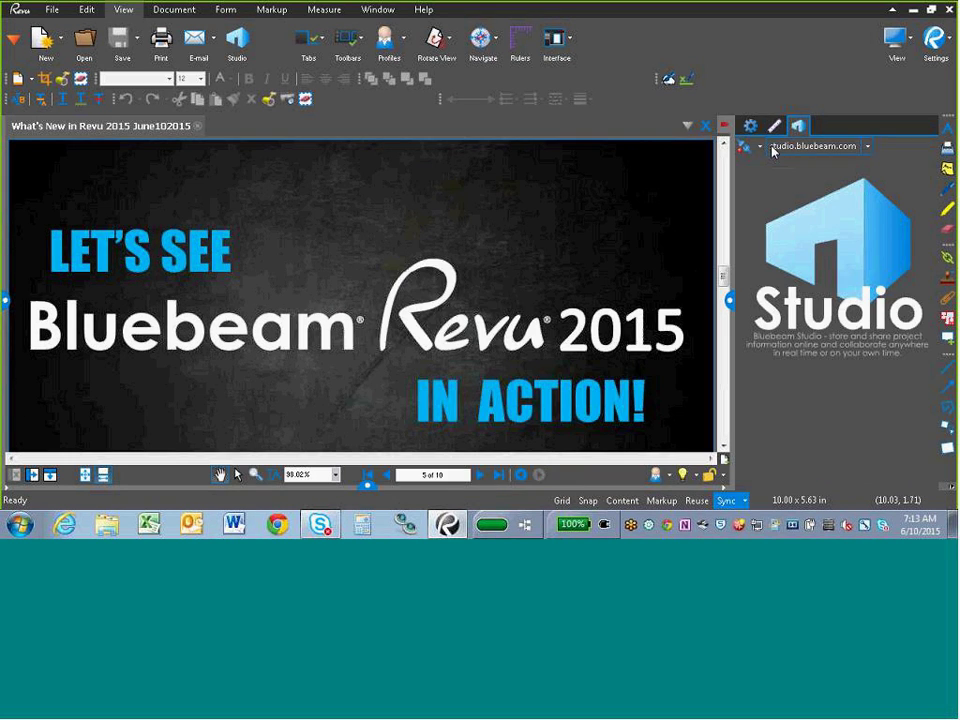
pyautogui.click(729, 301)
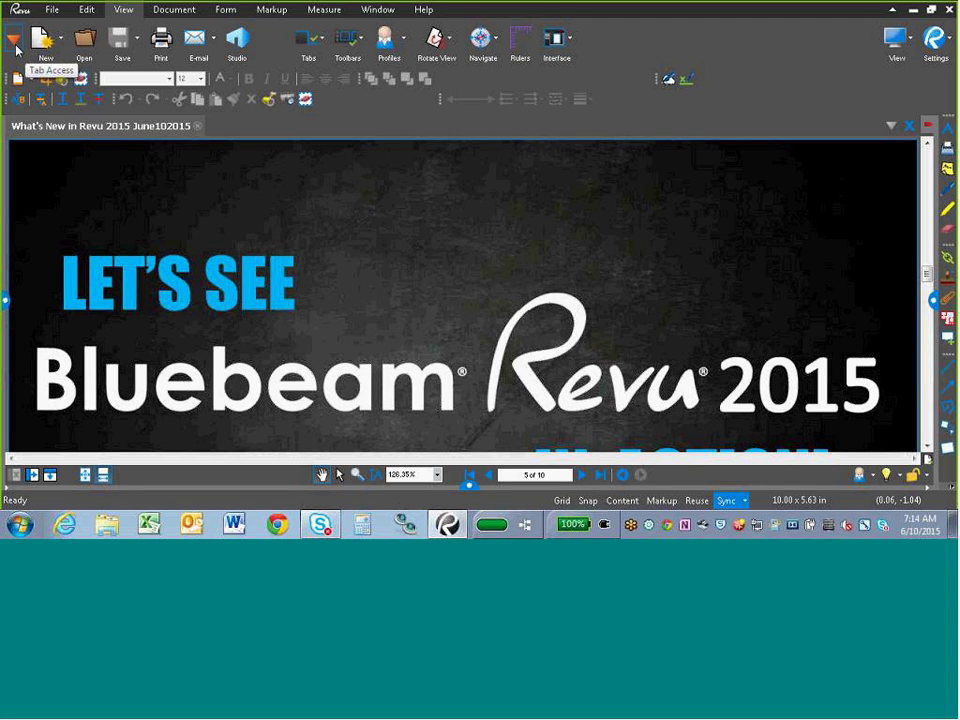
# - Bring up the document's Properties panel through Tab Access to view the file properties, and collapse it again
pyautogui.click(15, 44)
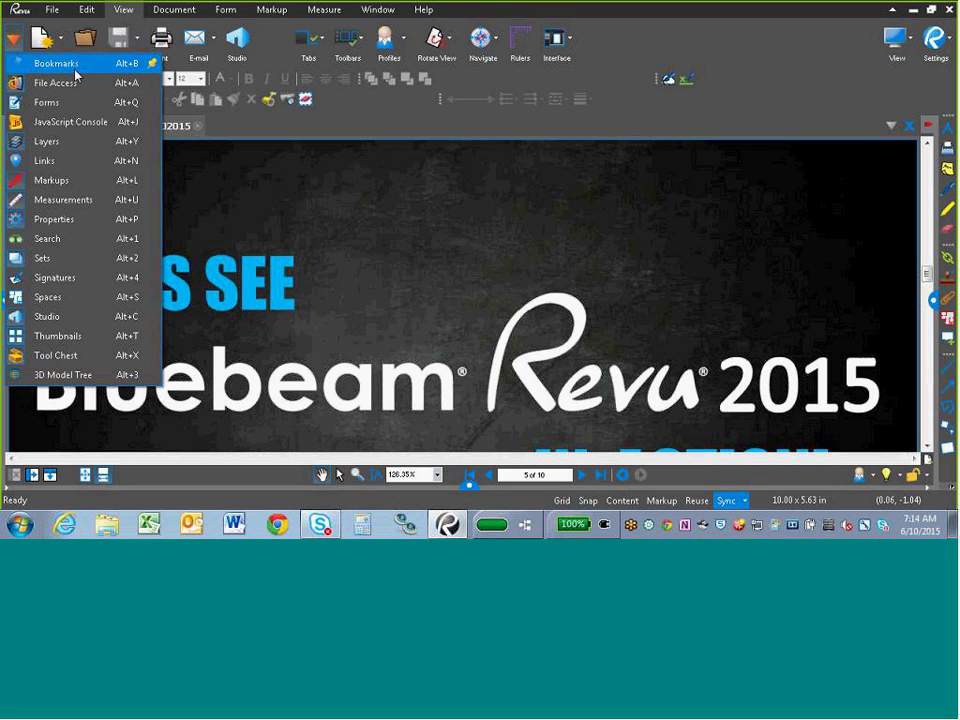
pyautogui.click(48, 220)
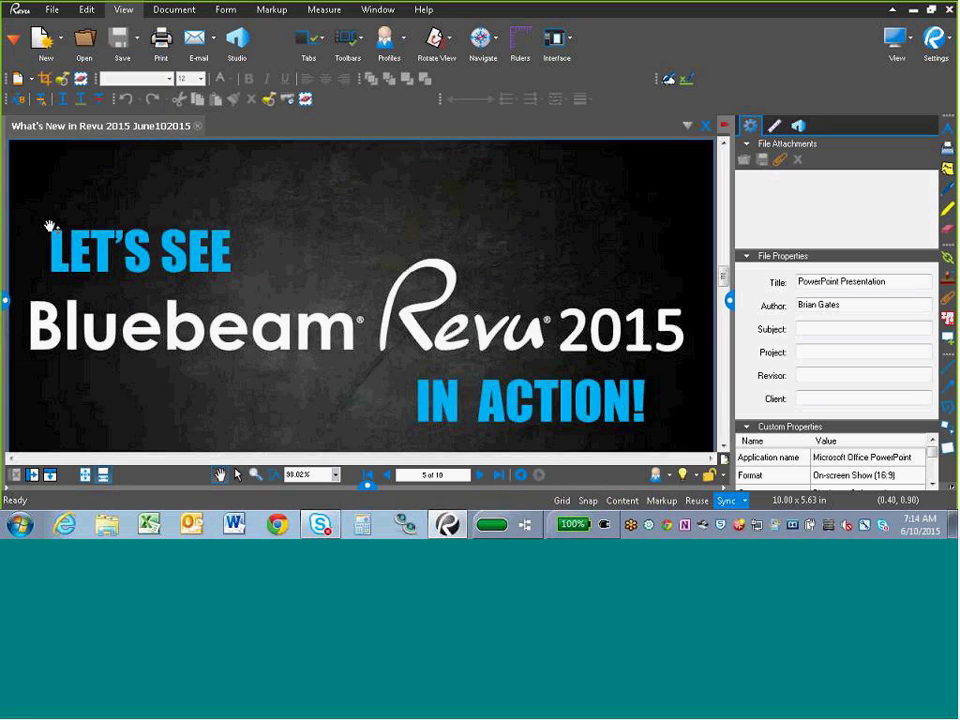
pyautogui.click(730, 300)
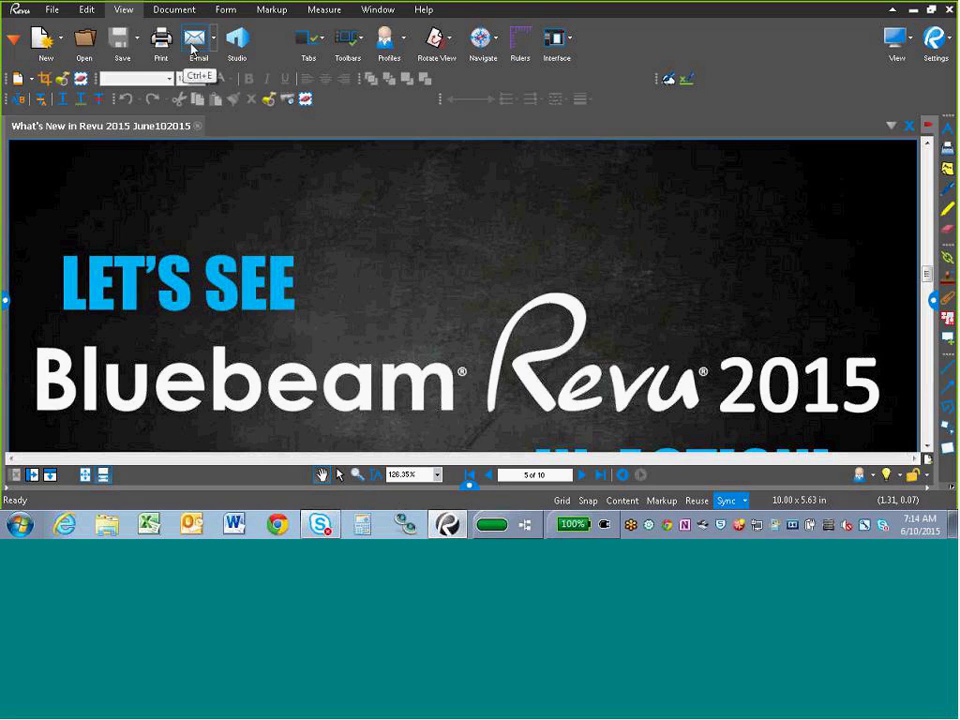
# - Start a batch Slip Sheet and add the Originals folder from Batch Files > Batch Slip Sheeting as the current pages
pyautogui.click(51, 11)
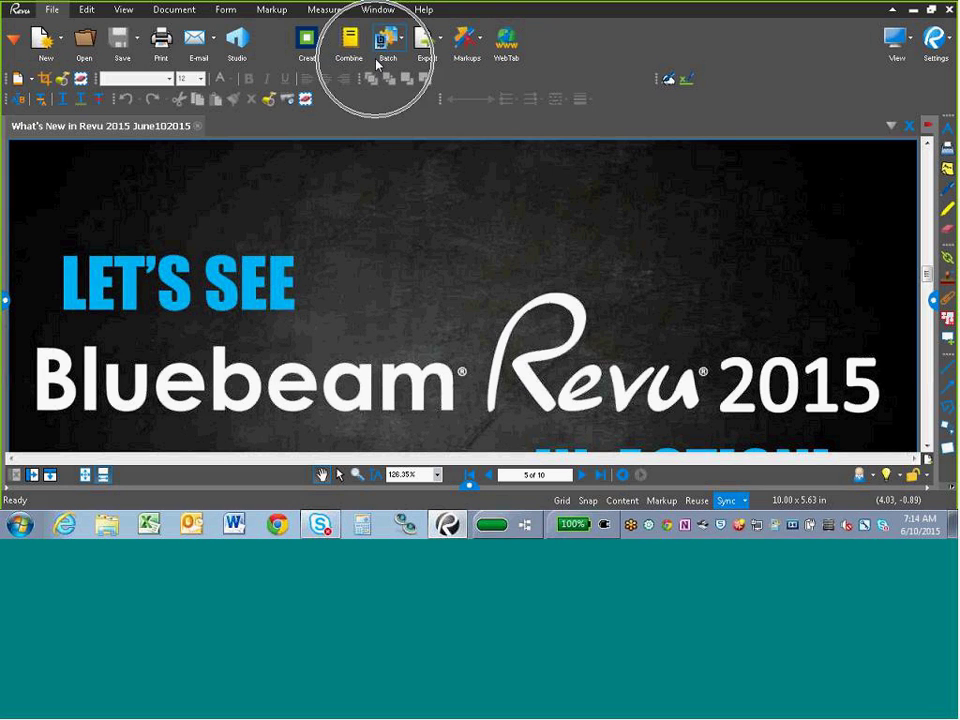
pyautogui.click(392, 38)
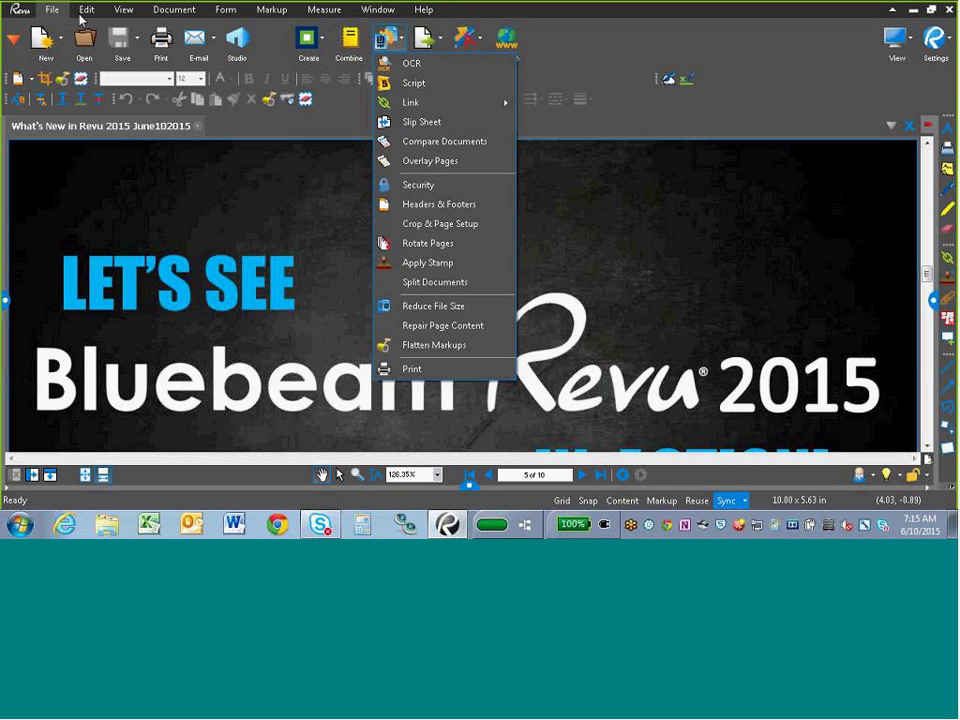
pyautogui.click(420, 121)
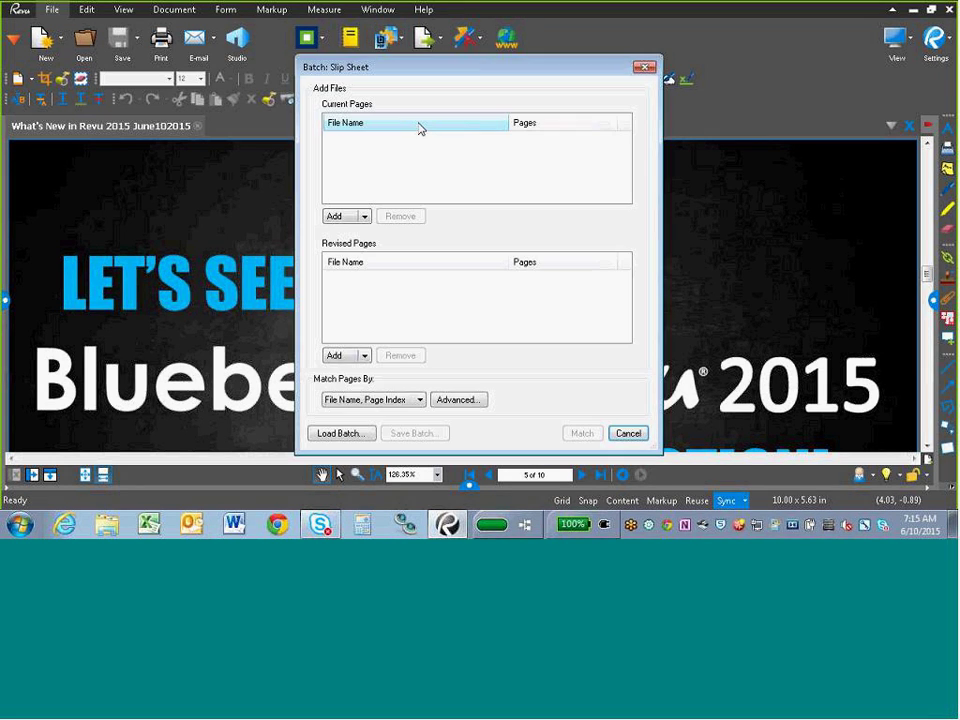
pyautogui.click(365, 216)
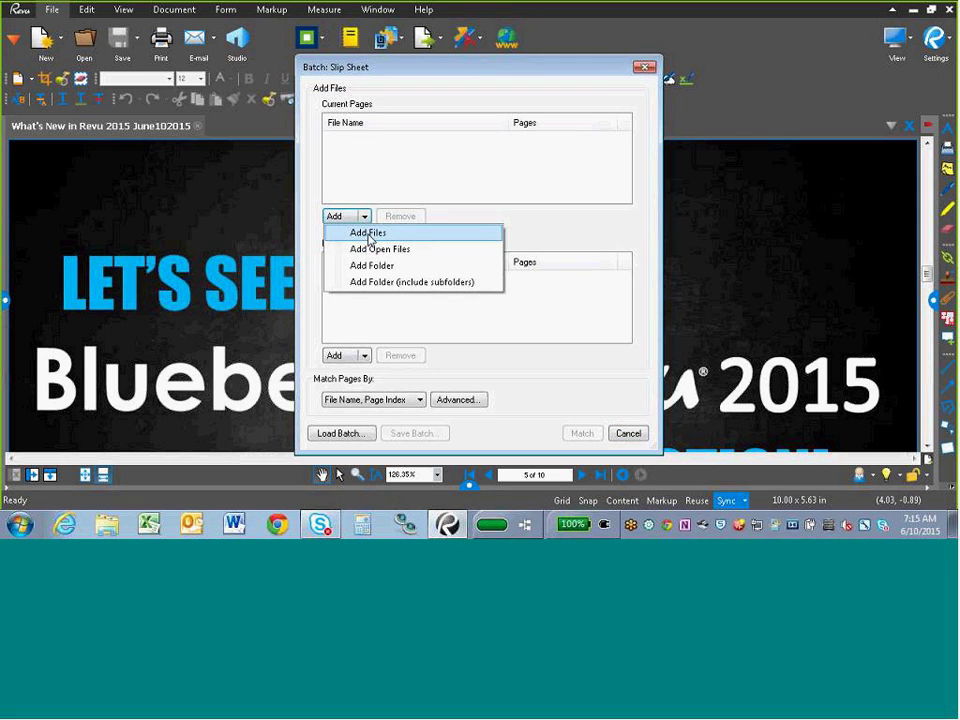
pyautogui.click(369, 266)
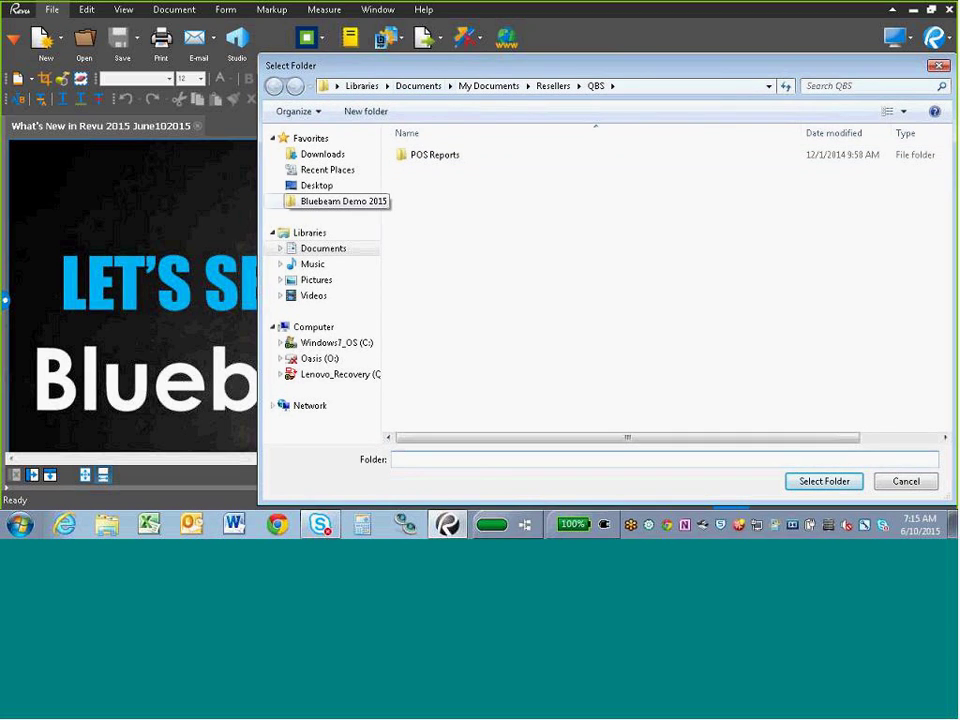
pyautogui.click(318, 203)
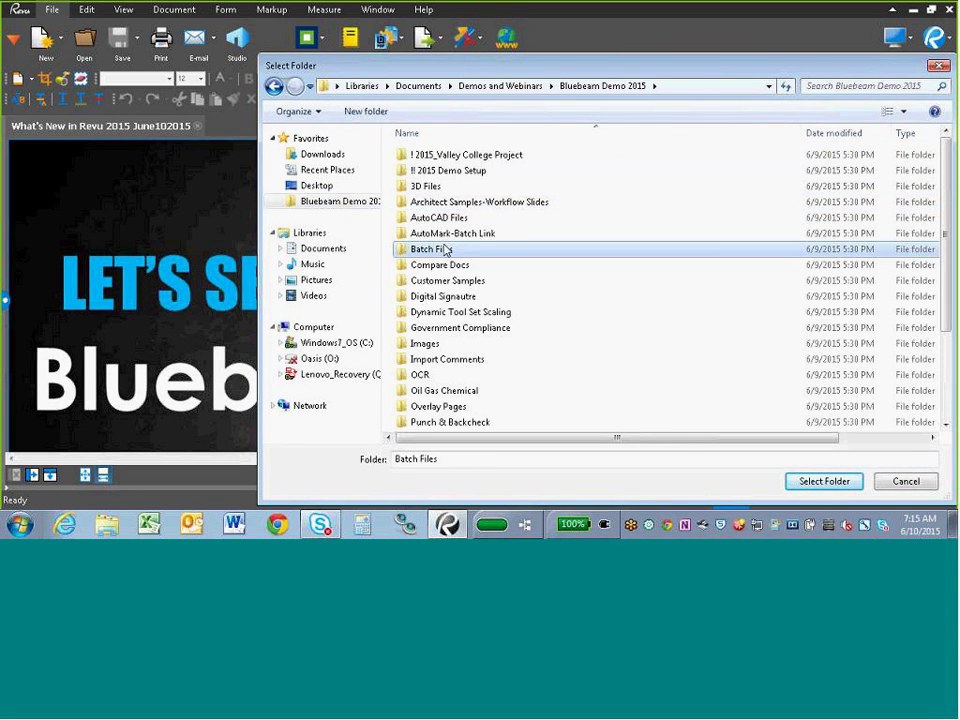
pyautogui.doubleClick(446, 250)
pyautogui.doubleClick(446, 188)
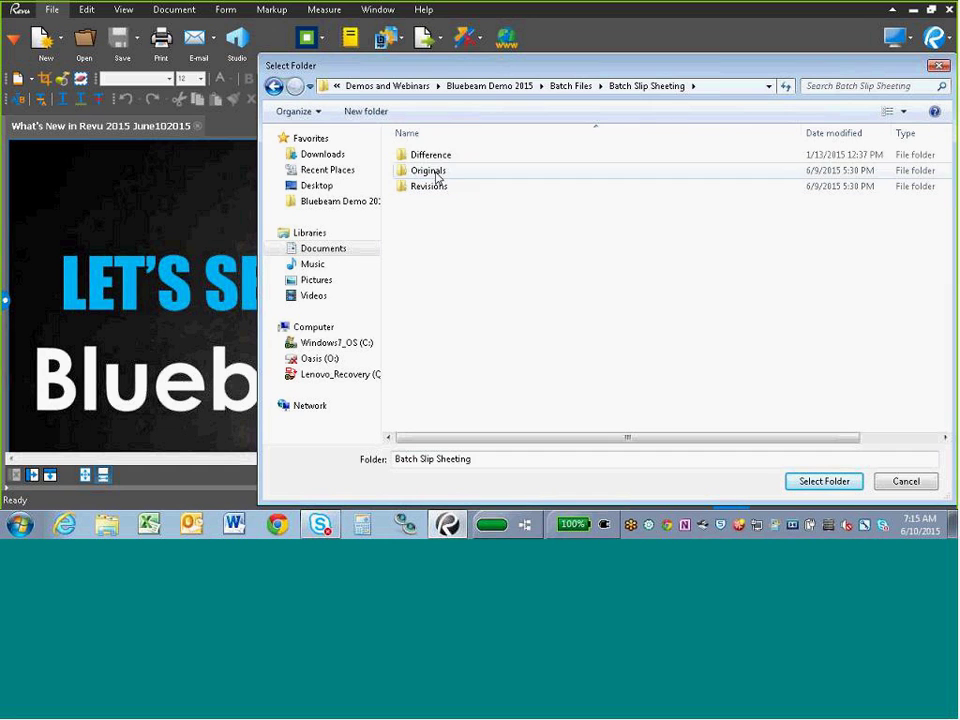
pyautogui.click(430, 170)
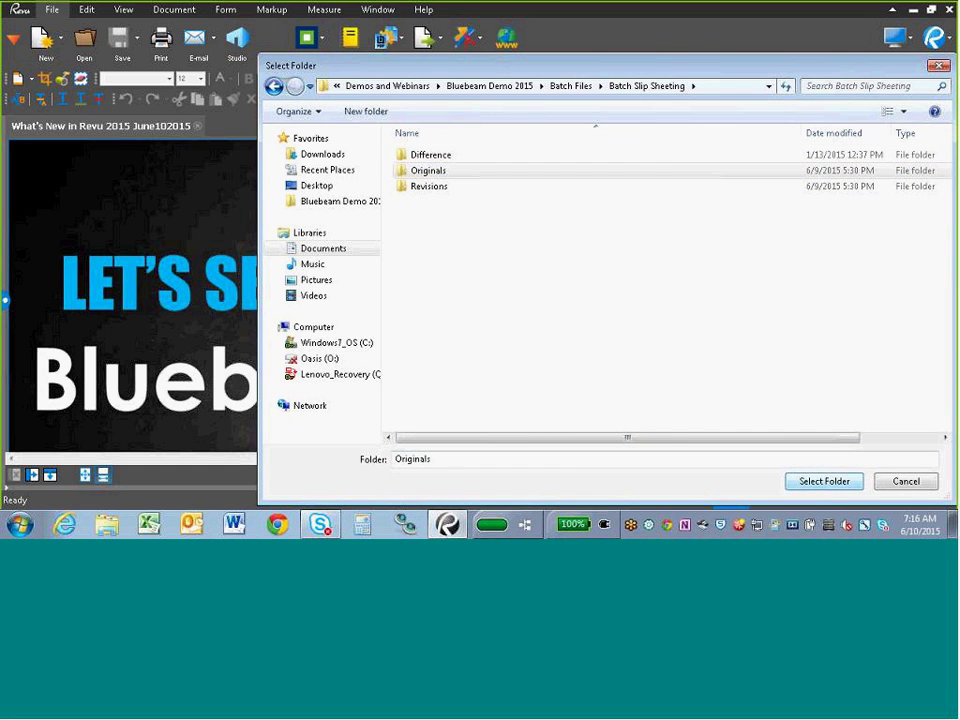
pyautogui.click(808, 487)
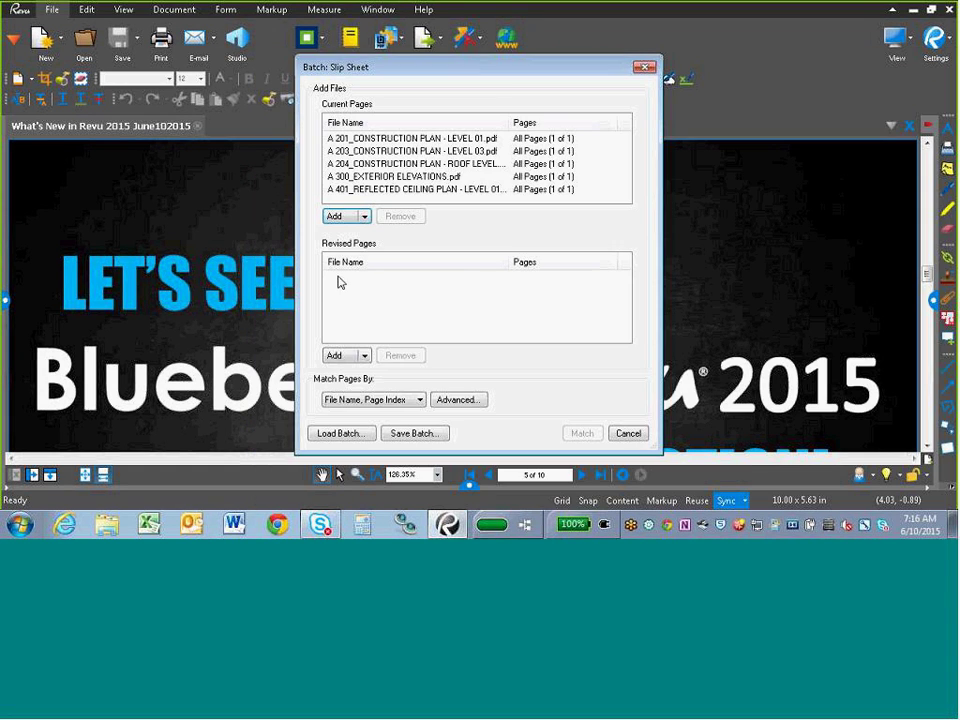
# - Add all five REV 1 PDFs, A 201 through A 401, from the Revisions folder as the revised pages
pyautogui.click(336, 355)
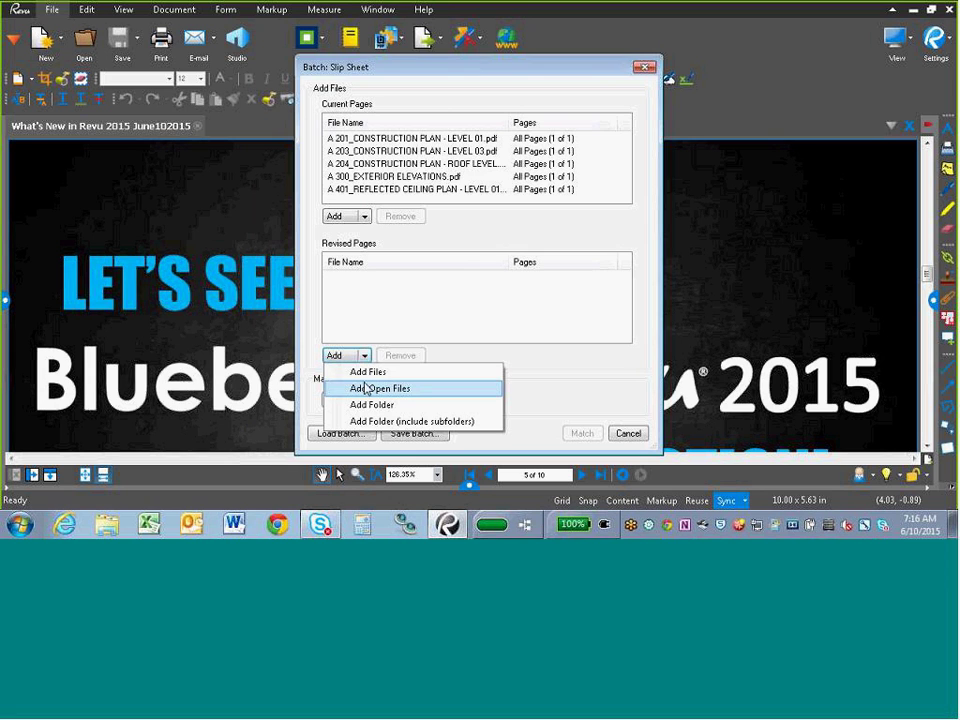
pyautogui.click(367, 372)
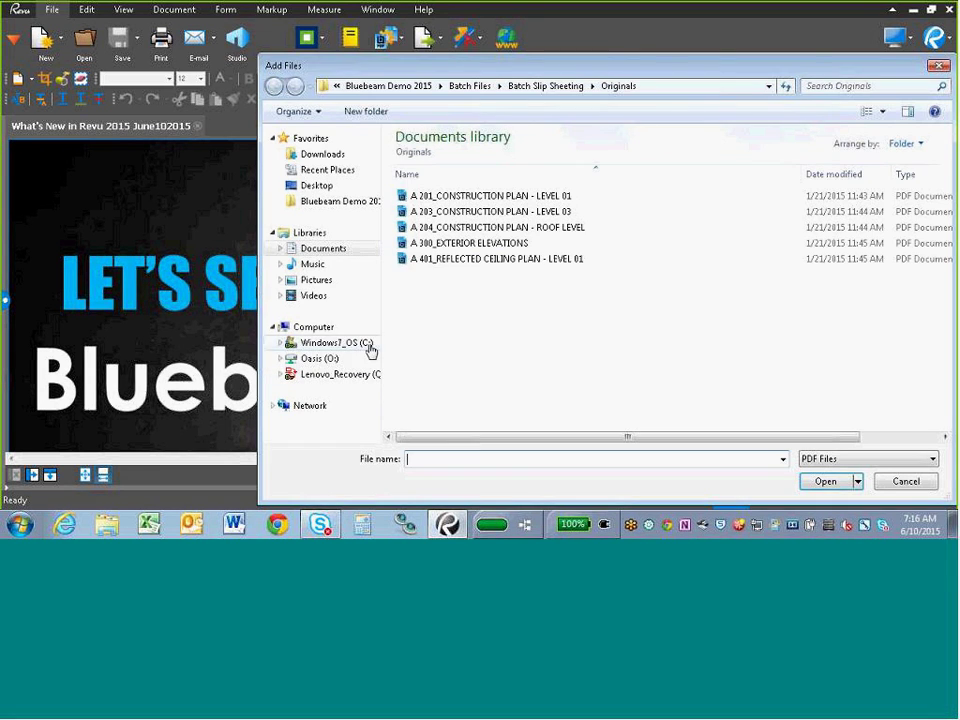
pyautogui.click(563, 89)
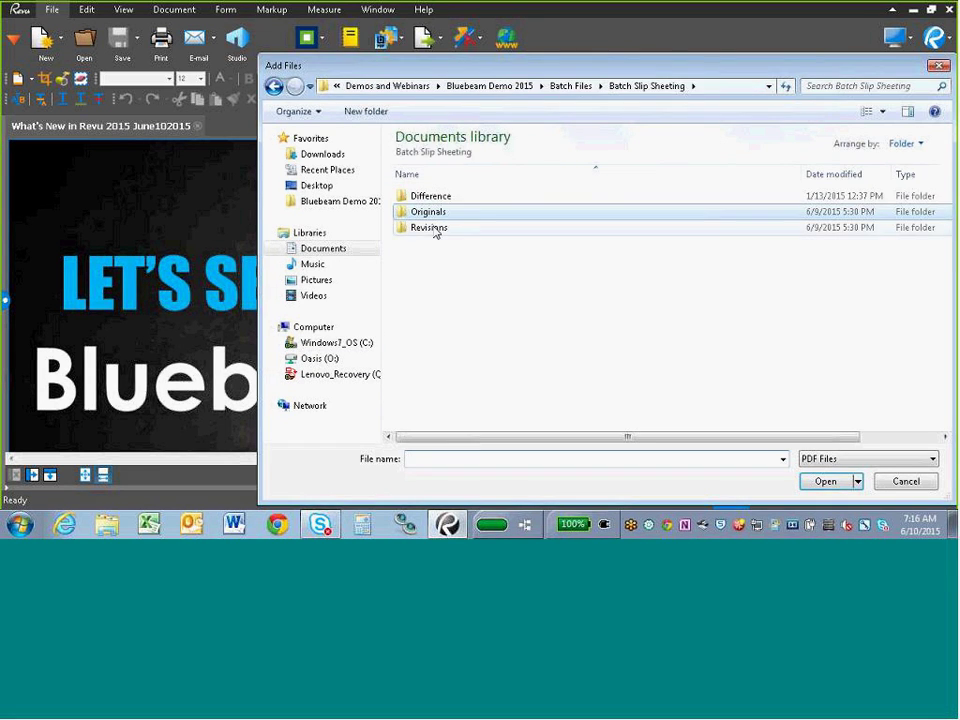
pyautogui.doubleClick(433, 228)
pyautogui.click(440, 197)
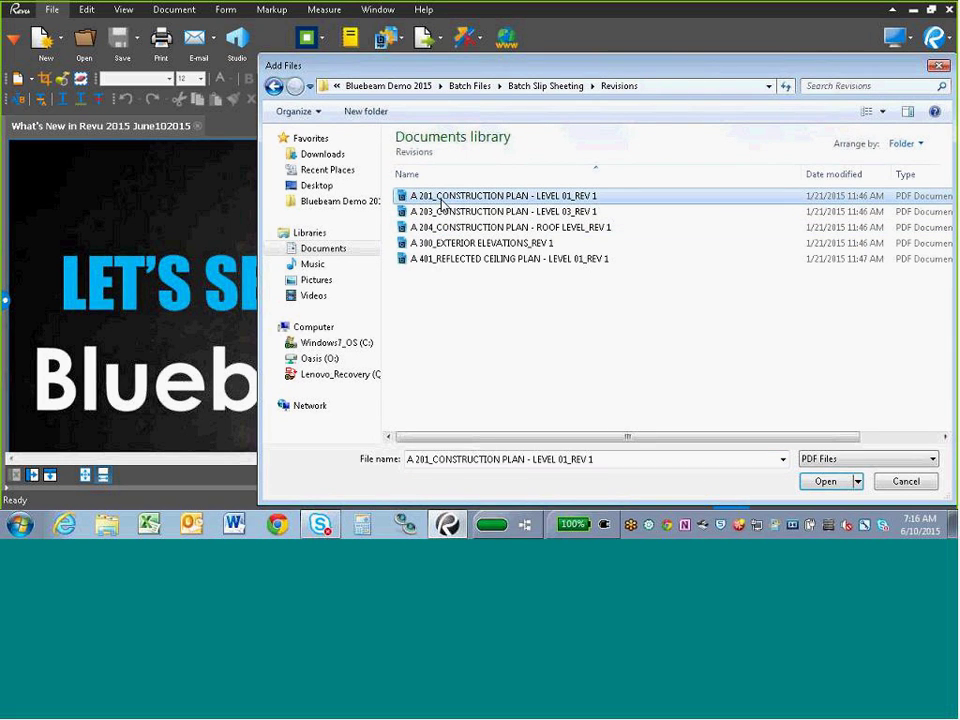
pyautogui.keyDown('shift'); pyautogui.click(449, 260); pyautogui.keyUp('shift')
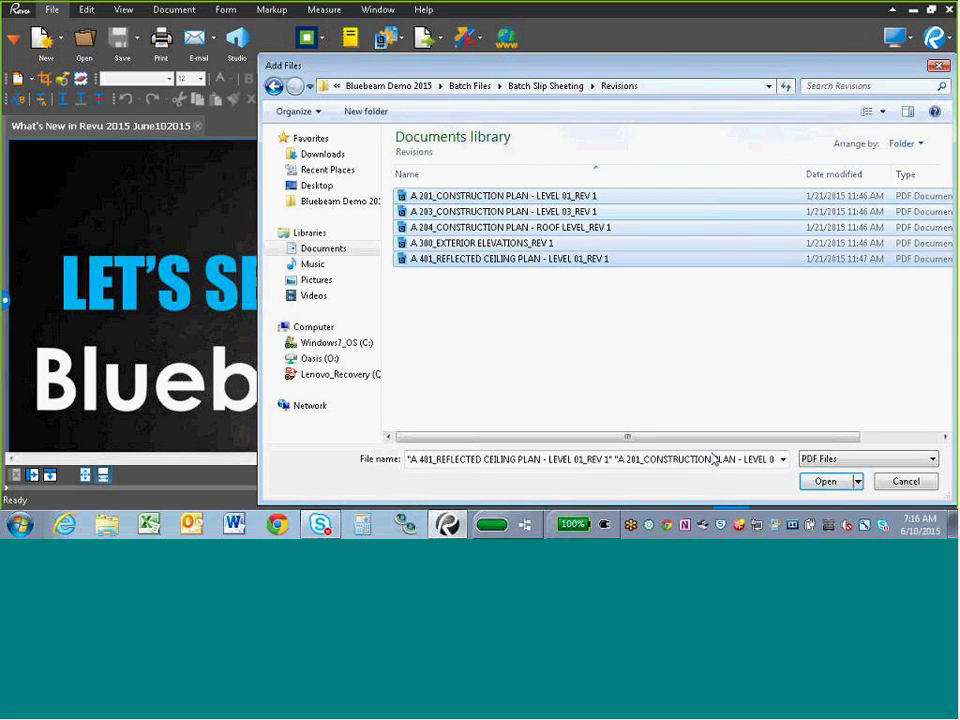
pyautogui.click(838, 483)
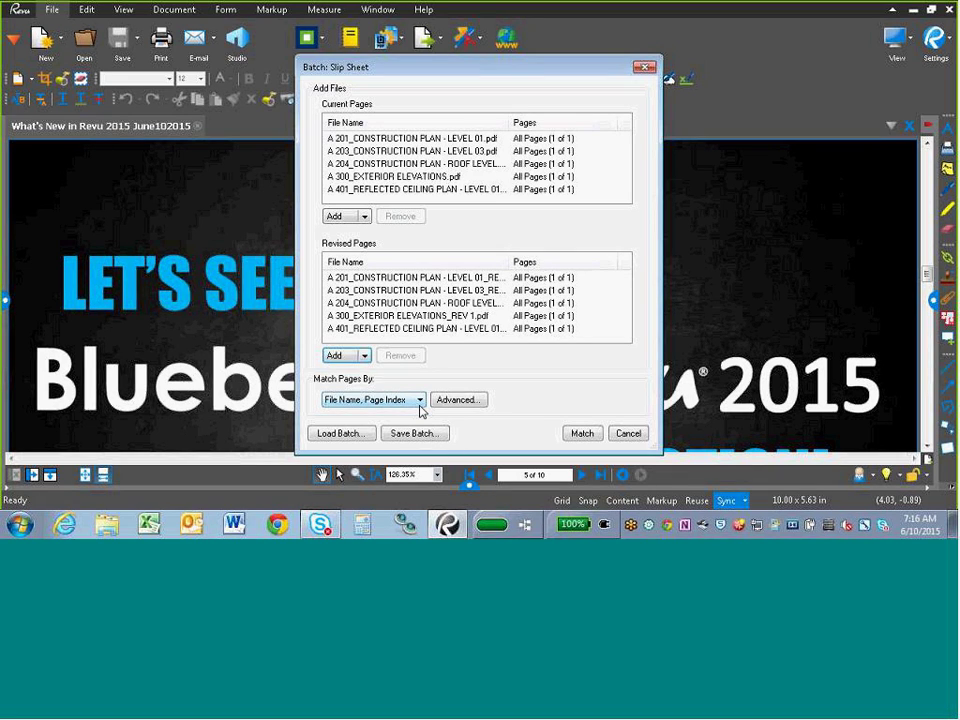
# - Review the page matching methods, keeping File Name, Page Index, and view the advanced match options without changing them
pyautogui.click(419, 403)
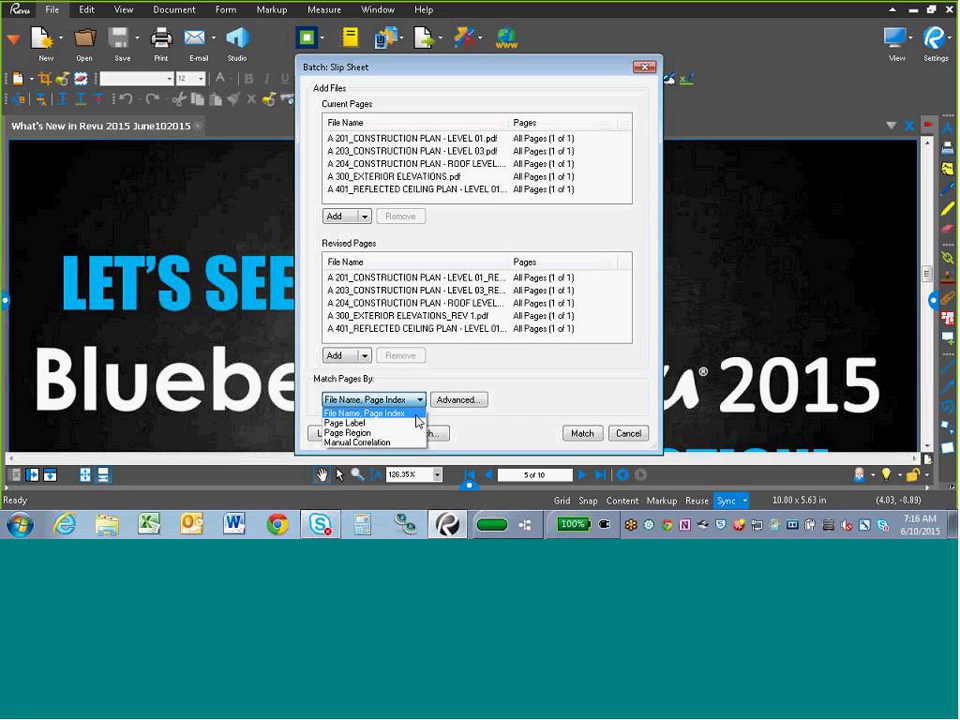
pyautogui.click(382, 413)
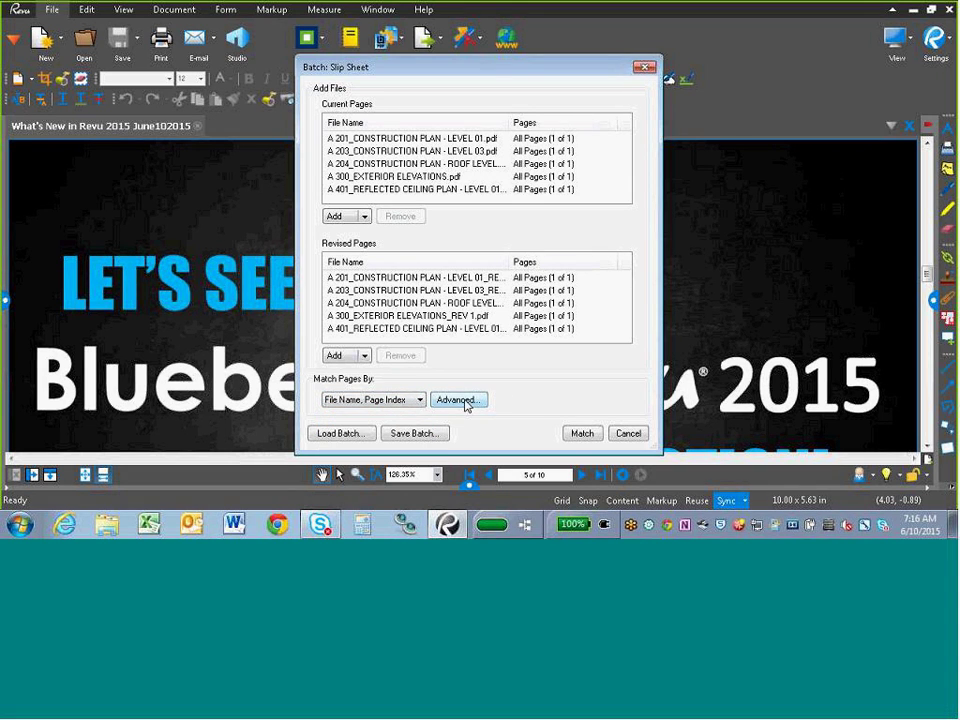
pyautogui.click(462, 401)
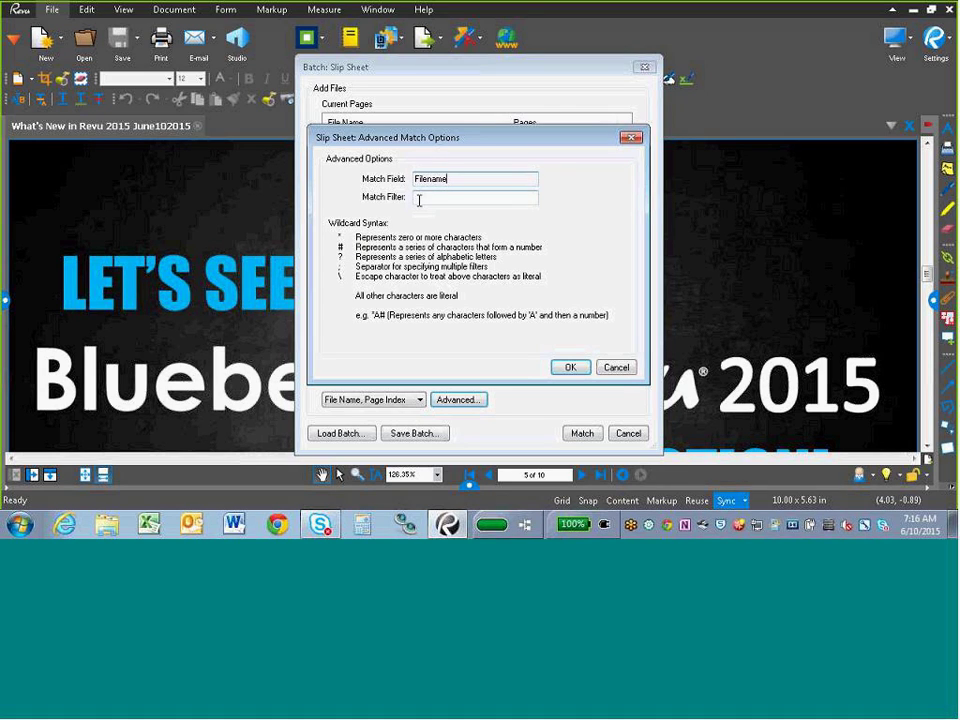
pyautogui.click(615, 368)
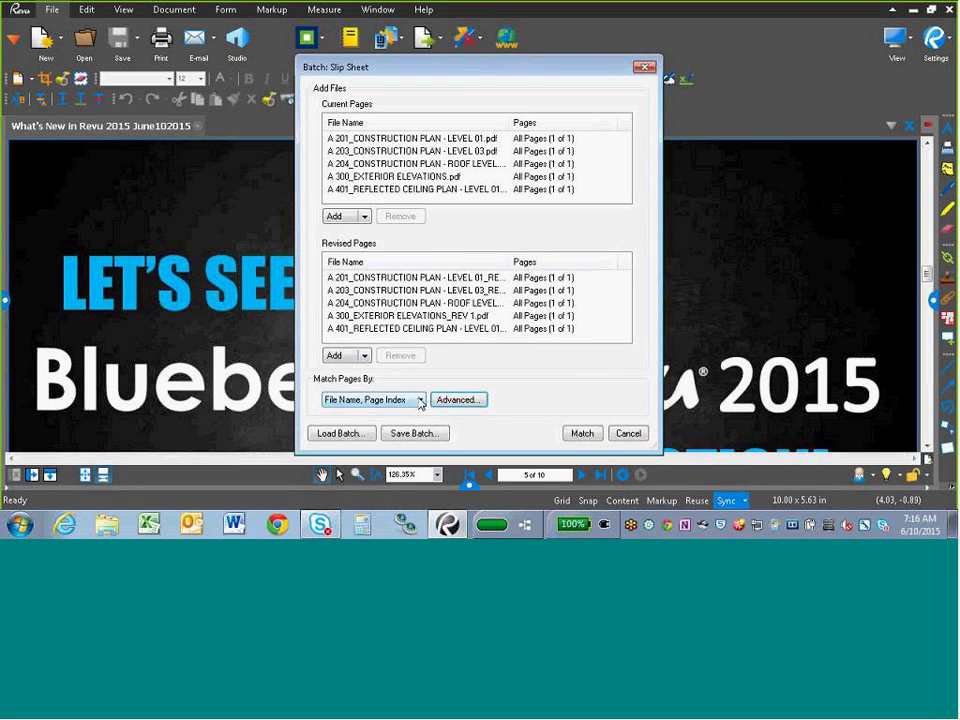
# - Match the pages and run the slip sheet with Insert Revised Pages before Current Pages, keeping markup copying, unflattening and the Superseded stamp enabled
pyautogui.click(582, 434)
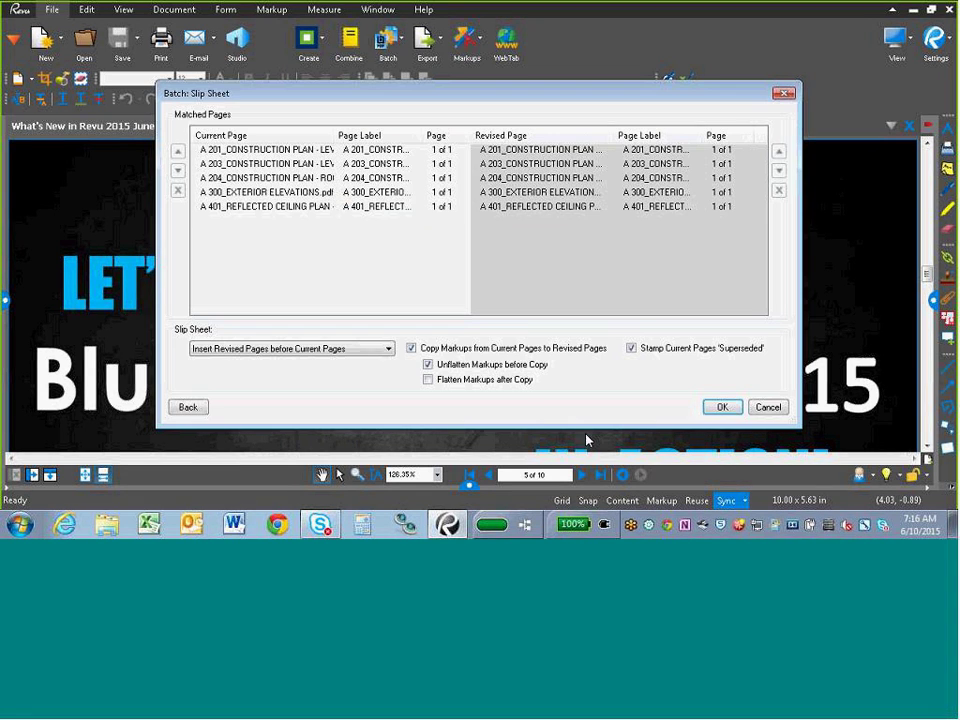
pyautogui.moveTo(796, 228); pyautogui.dragTo(851, 226)
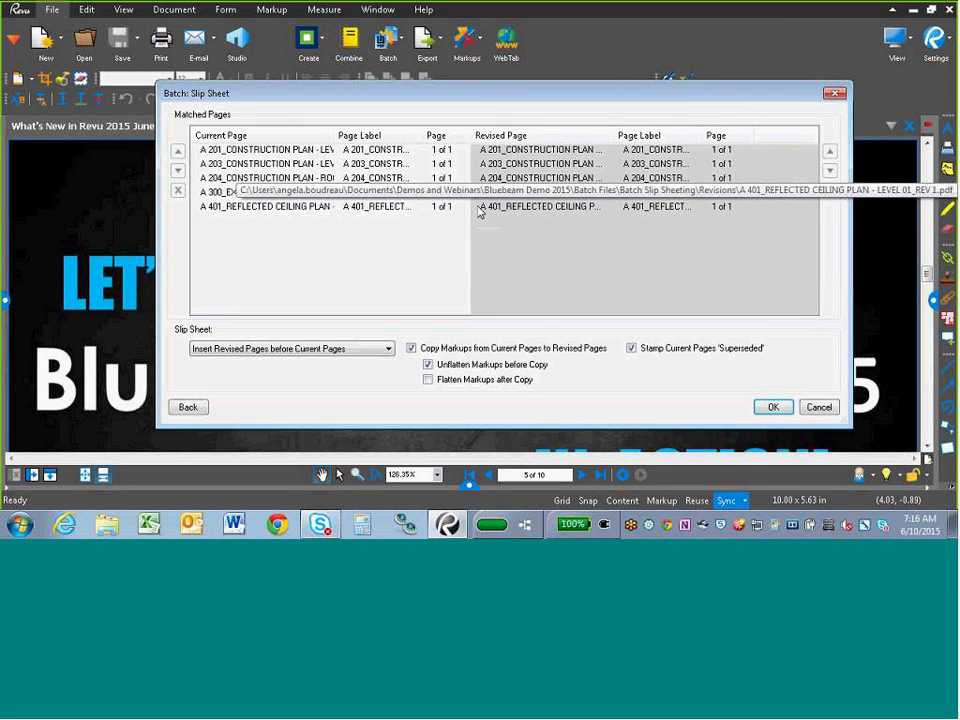
pyautogui.click(267, 165)
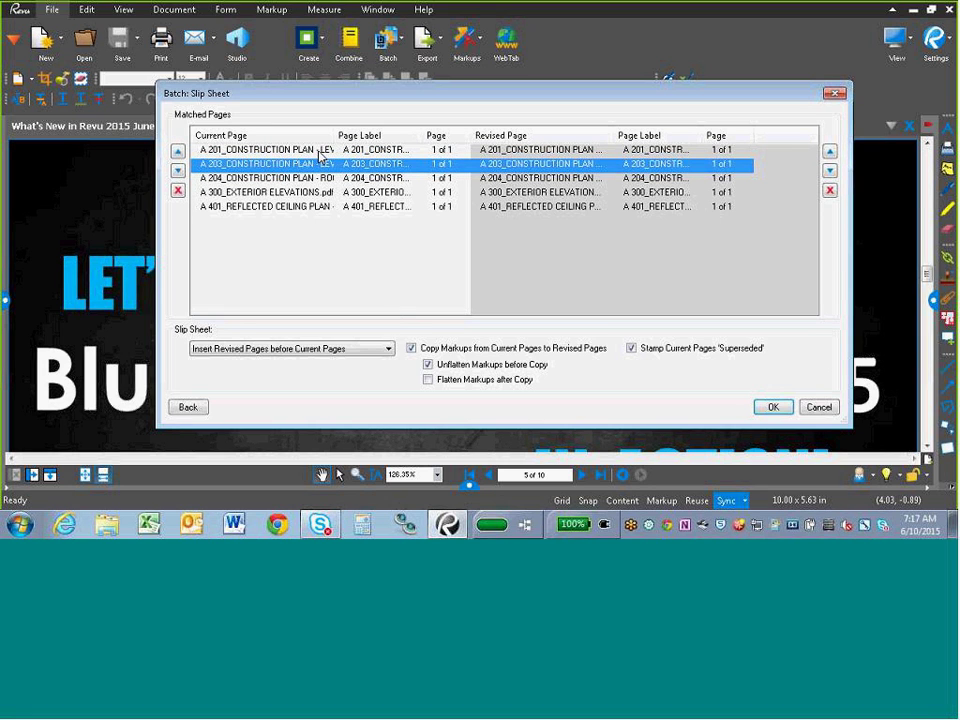
pyautogui.click(389, 350)
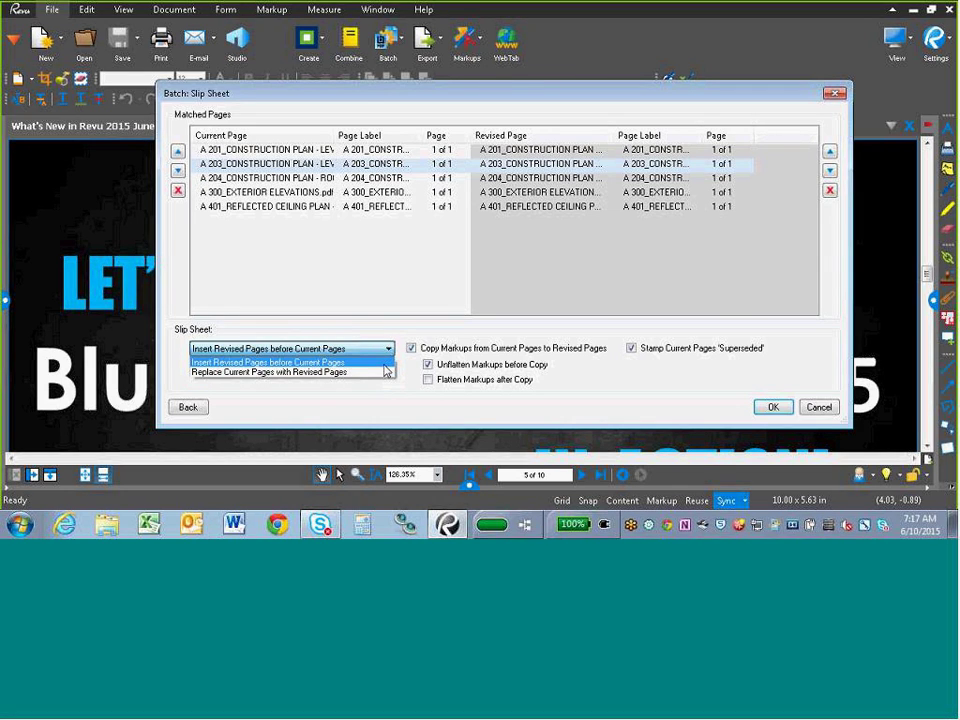
pyautogui.click(384, 365)
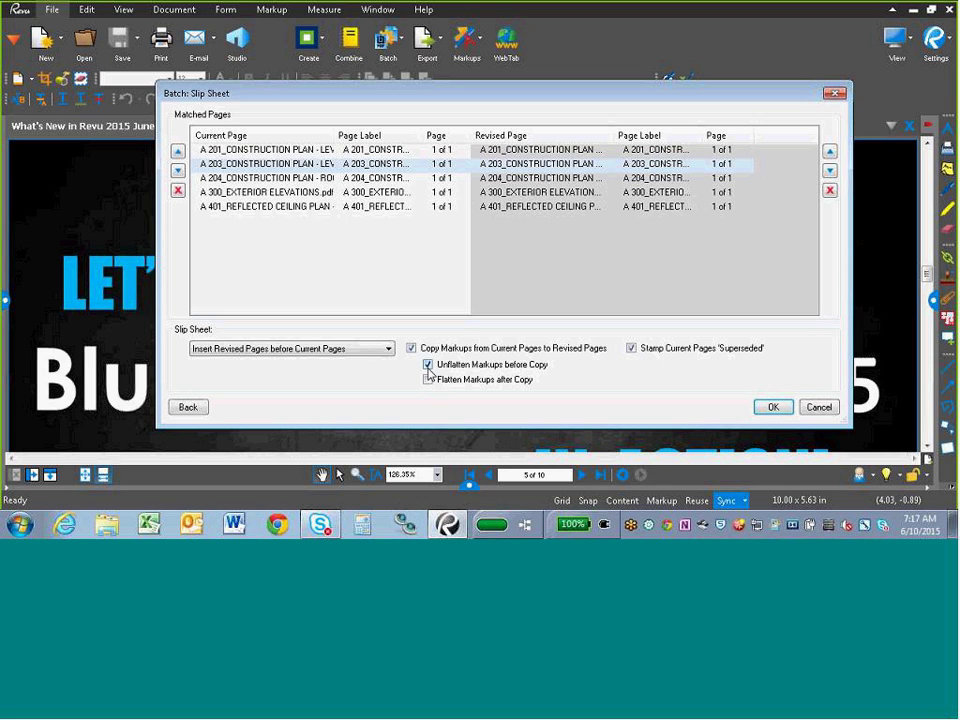
pyautogui.click(770, 408)
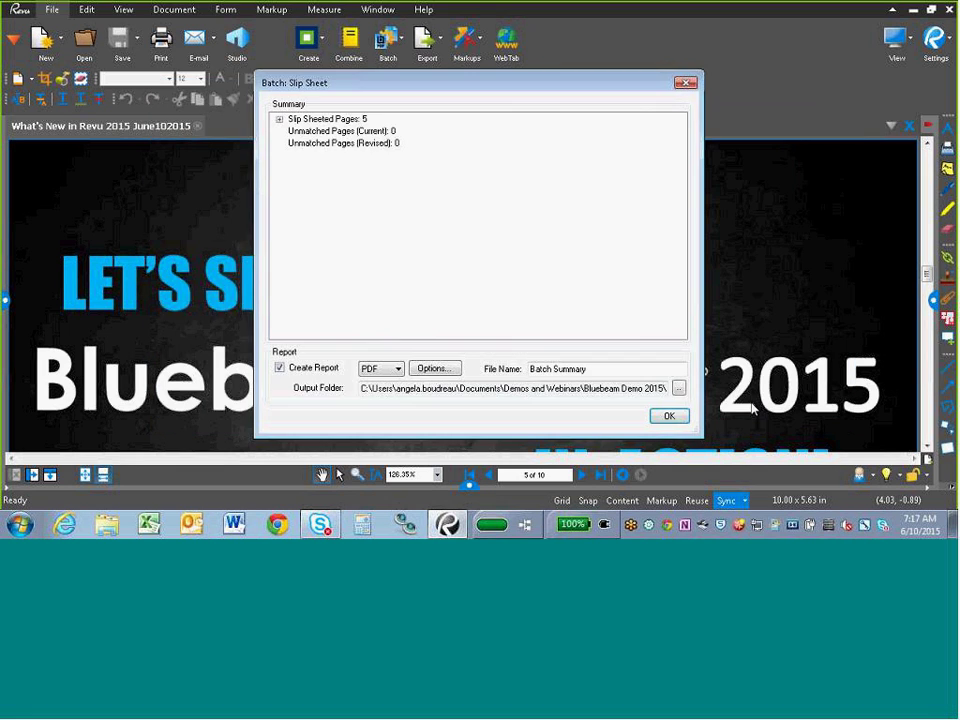
# - Review the list of slip-sheeted pages in the summary and create the PDF report named Batch Summary
pyautogui.click(280, 120)
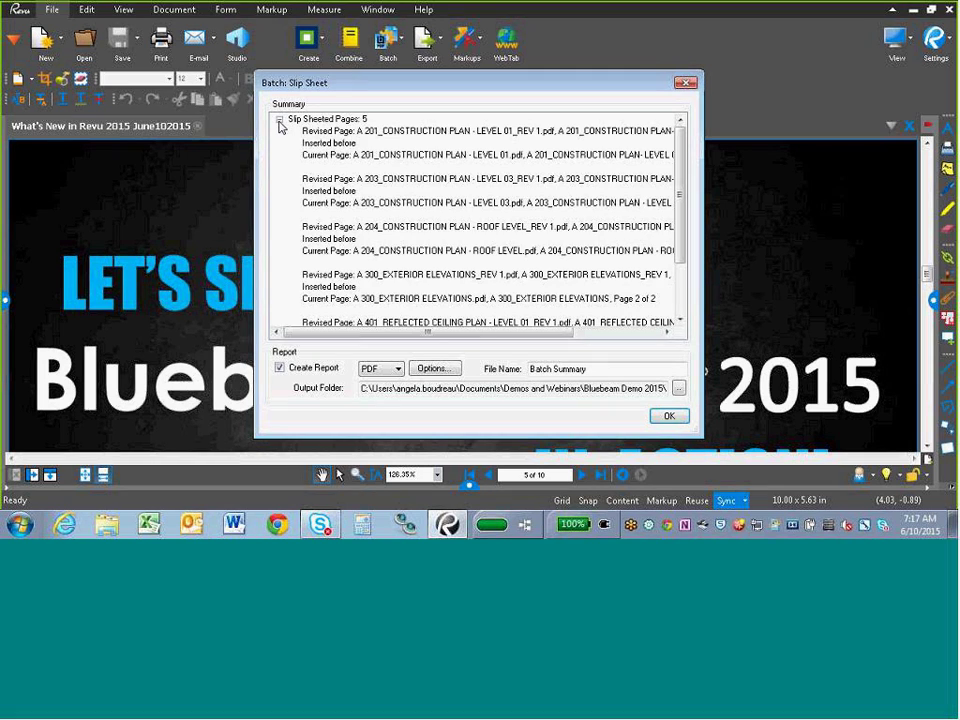
pyautogui.click(280, 120)
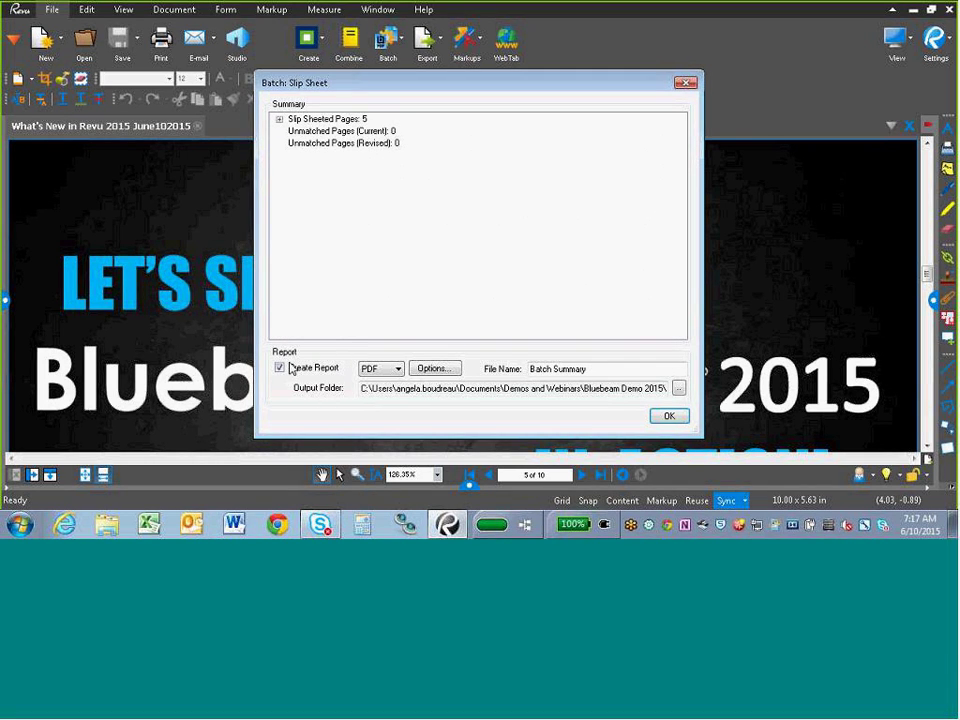
pyautogui.click(669, 416)
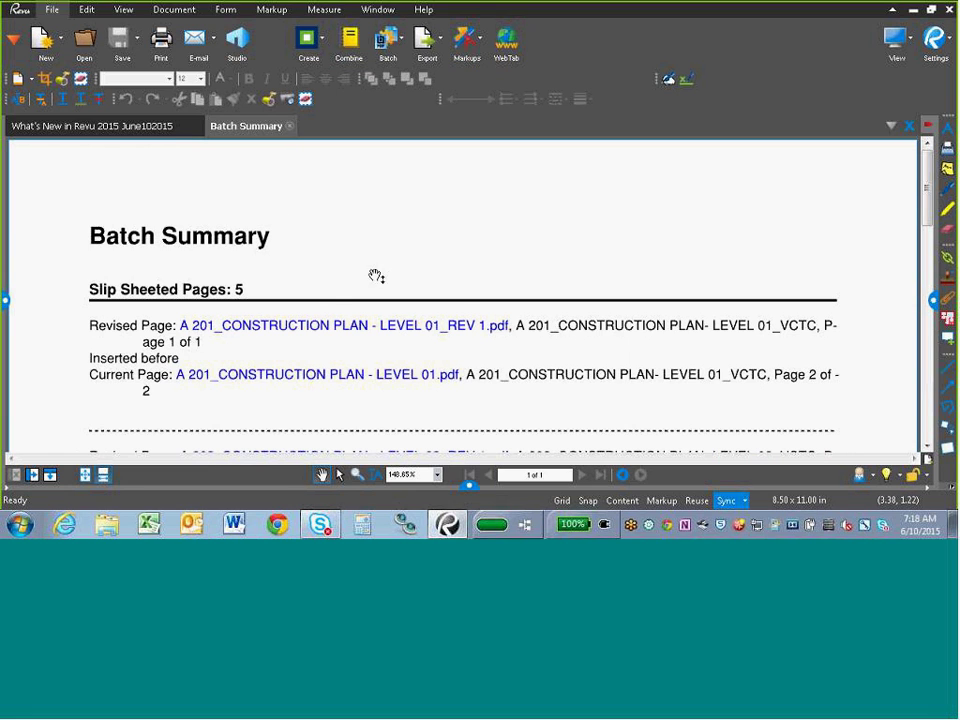
# - Open the revised A 201 Level 01 REV 1 plan from its link in the batch report and show its page thumbnails
pyautogui.scroll(-2, 376, 243)
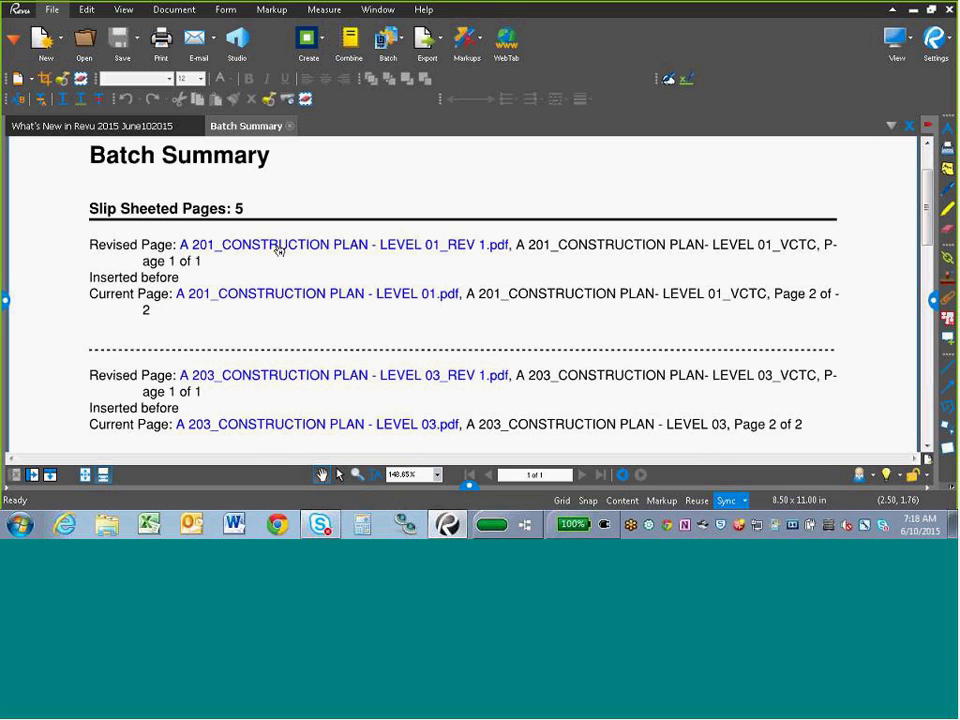
pyautogui.click(278, 248)
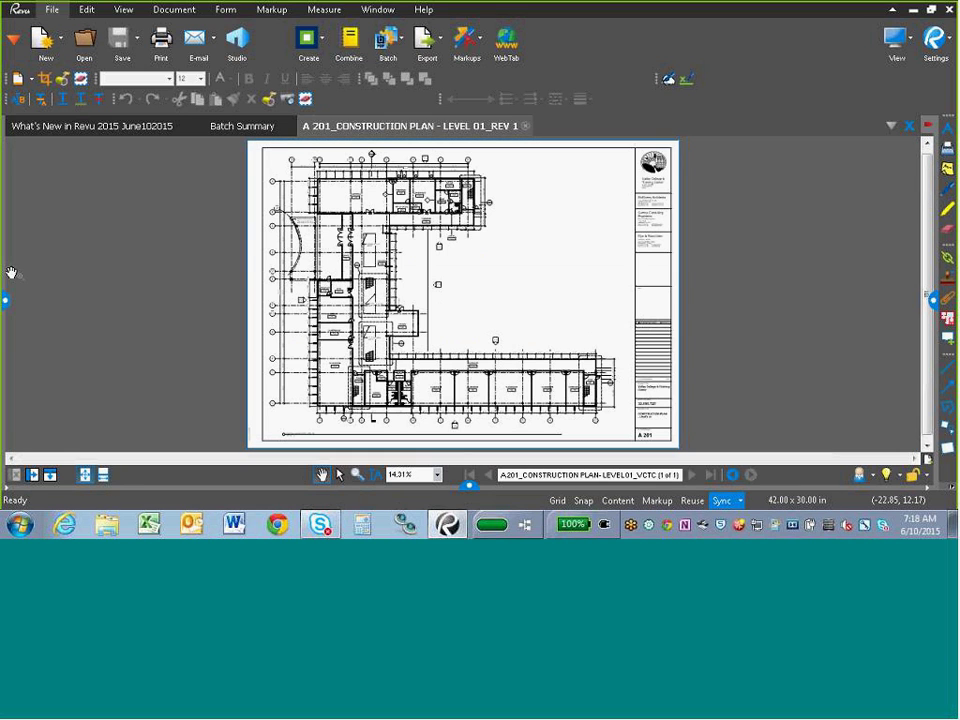
pyautogui.click(5, 300)
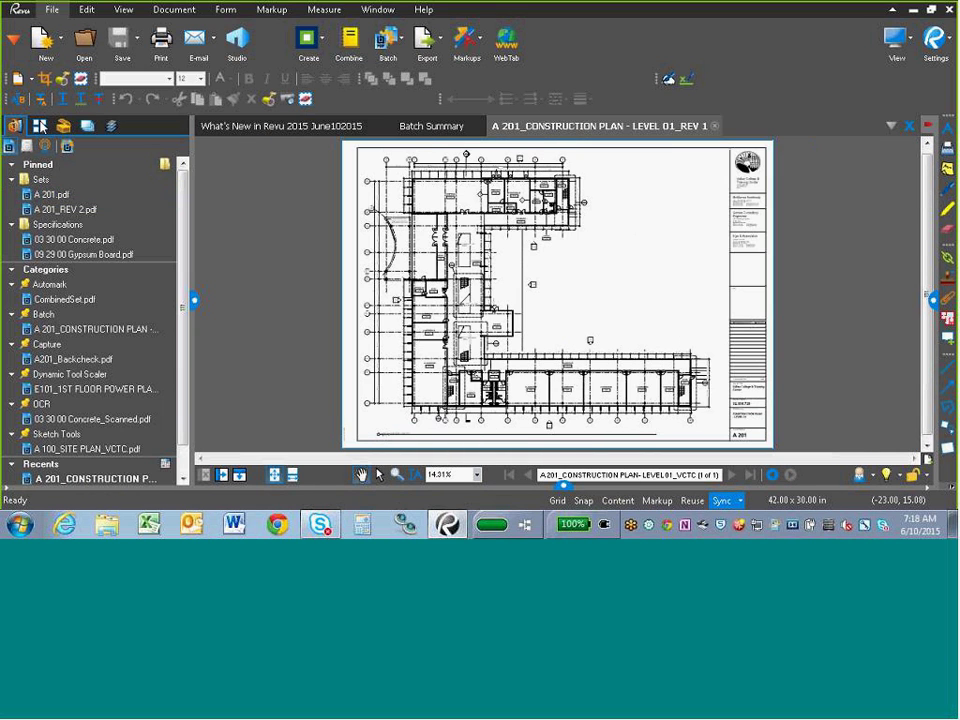
pyautogui.click(39, 125)
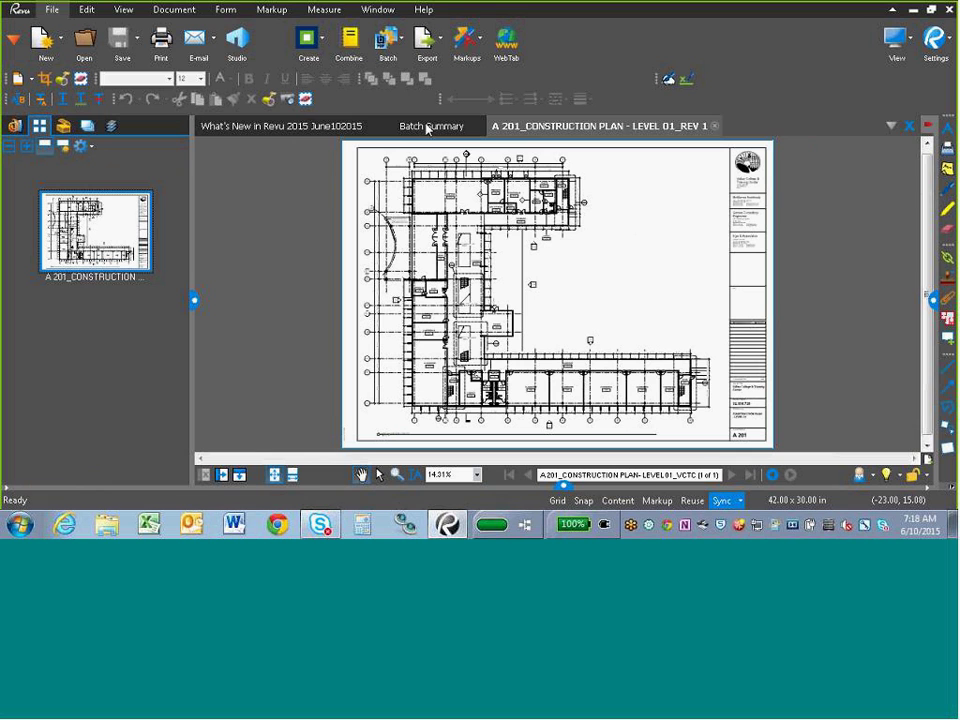
# - Open the current A 201 Level 01 plan from the batch report and inspect its superseded page and the markups on its revised page
pyautogui.click(428, 128)
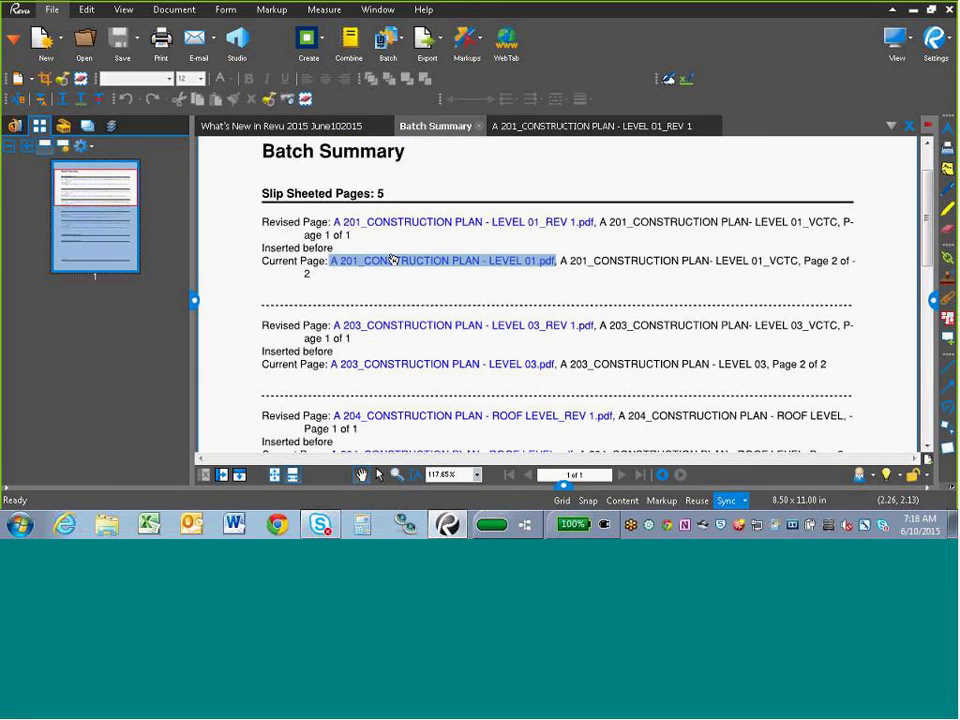
pyautogui.click(392, 260)
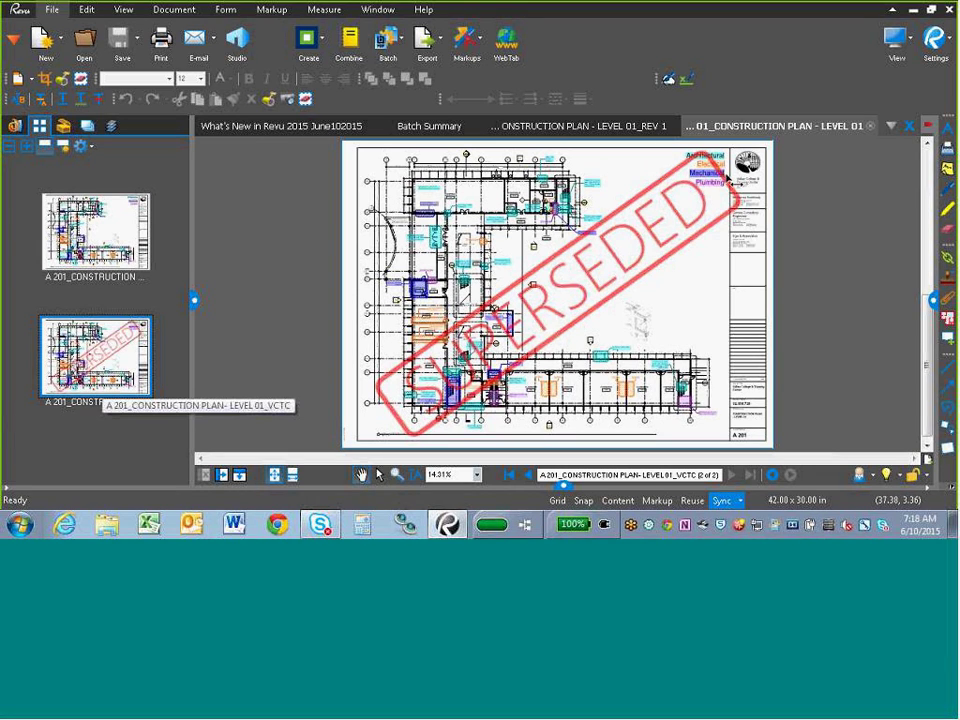
pyautogui.scroll(1, 706, 272)
pyautogui.scroll(-2, 706, 272)
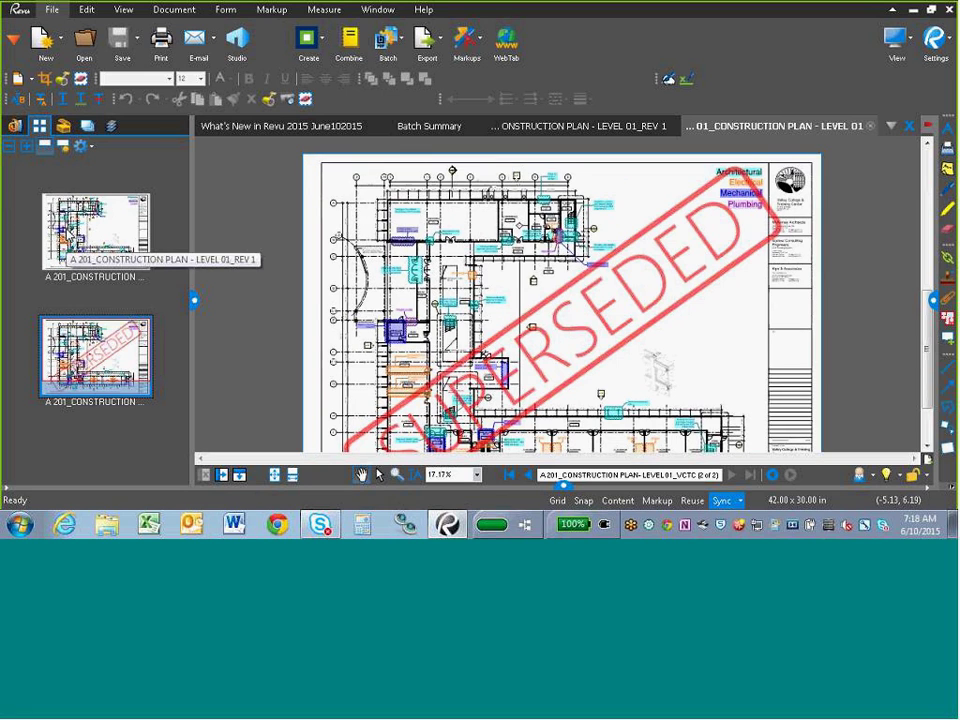
pyautogui.click(70, 231)
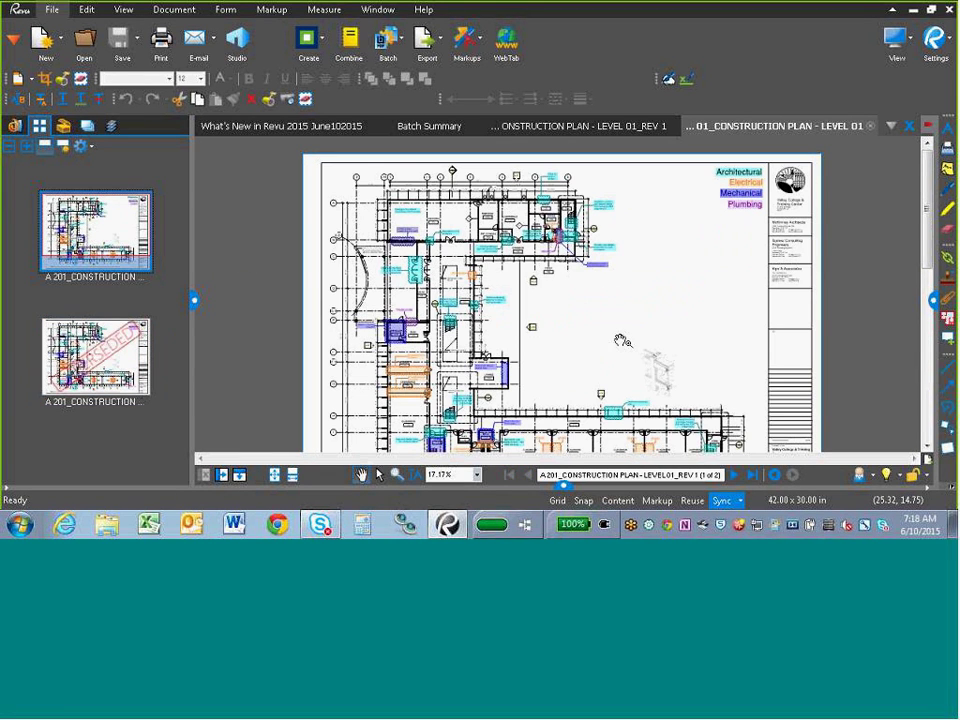
pyautogui.scroll(1, 621, 335)
pyautogui.moveTo(618, 320); pyautogui.dragTo(603, 217)
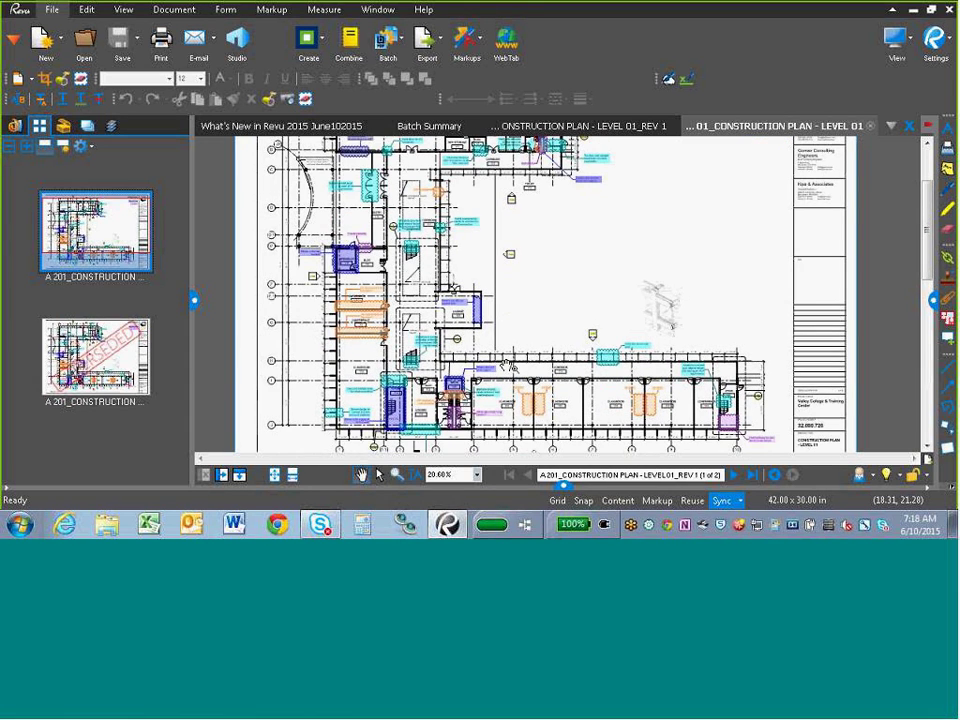
pyautogui.scroll(3, 599, 290)
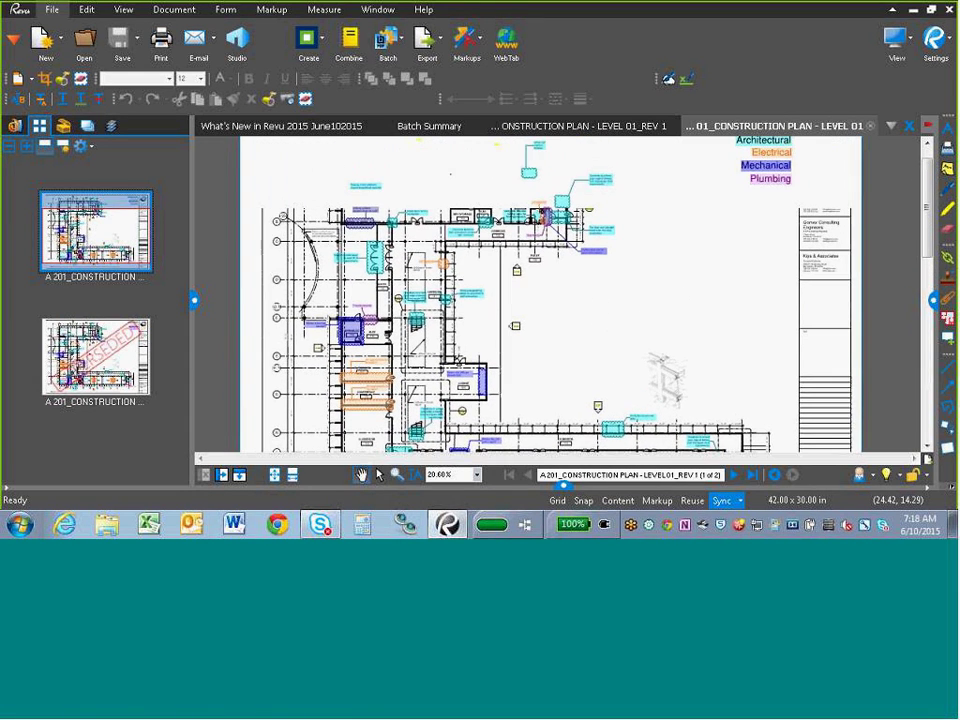
pyautogui.scroll(1, 637, 251)
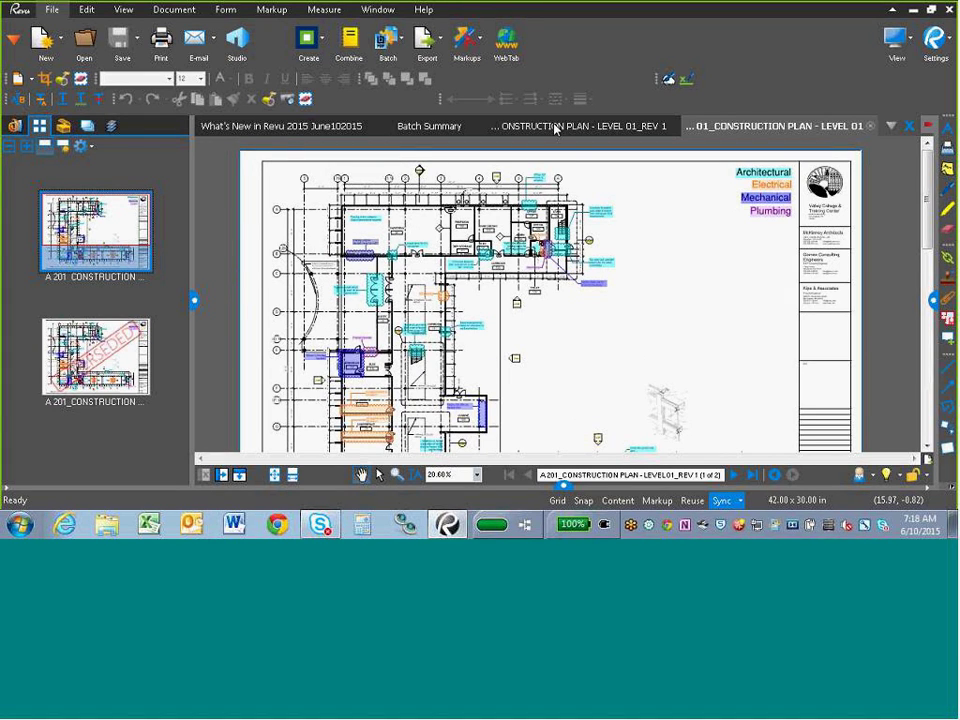
# - Look back over the batch summary's page links alongside the slip-sheeted A 201 Level 01 plan
pyautogui.click(433, 127)
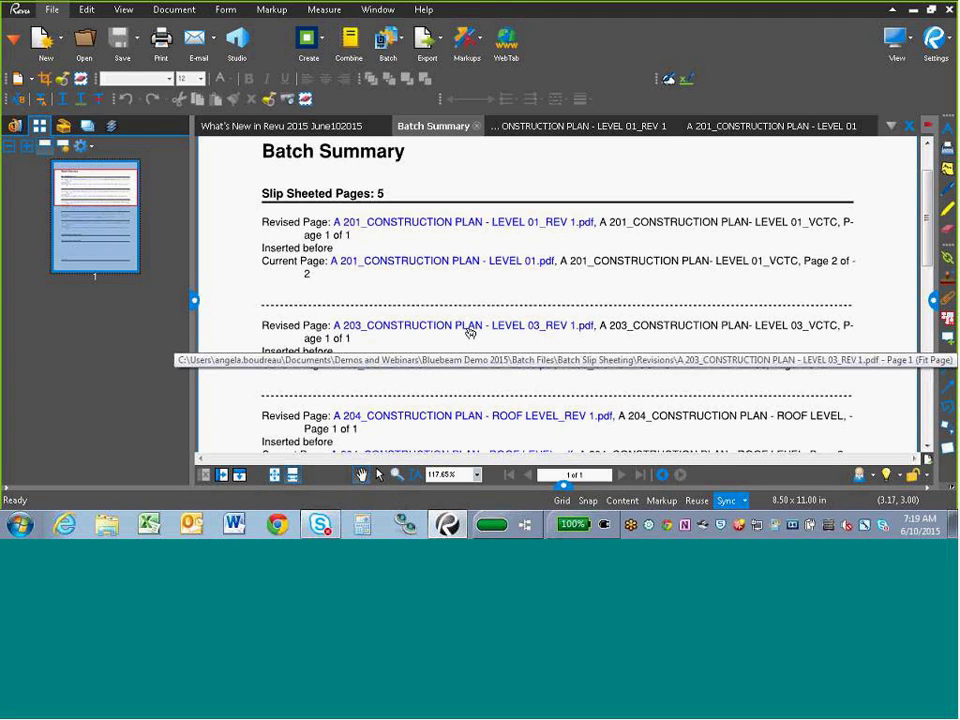
pyautogui.click(775, 127)
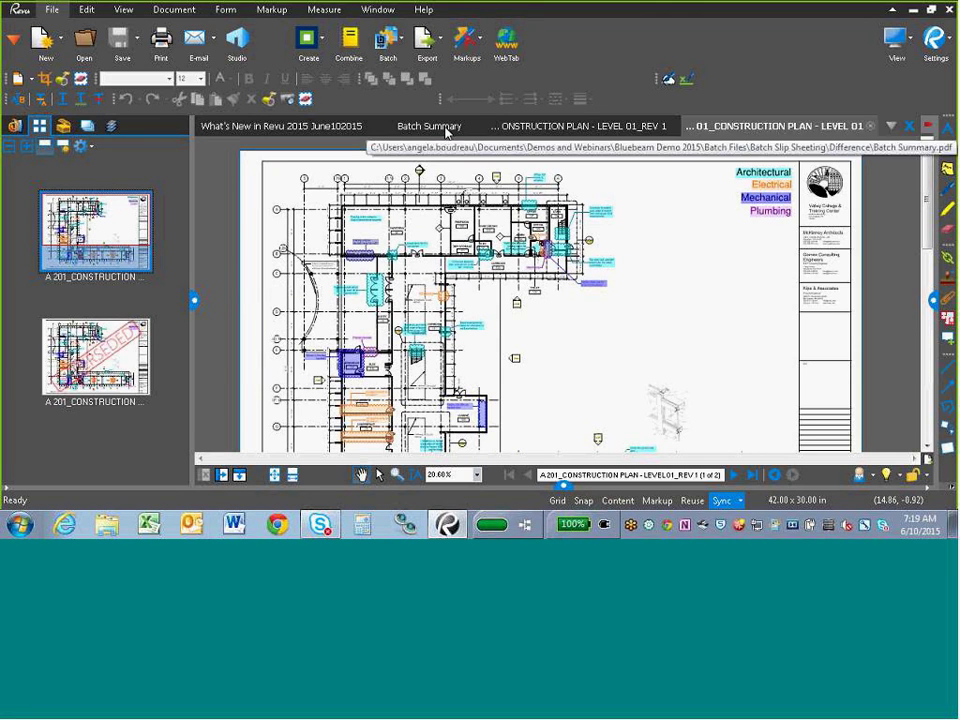
pyautogui.click(452, 131)
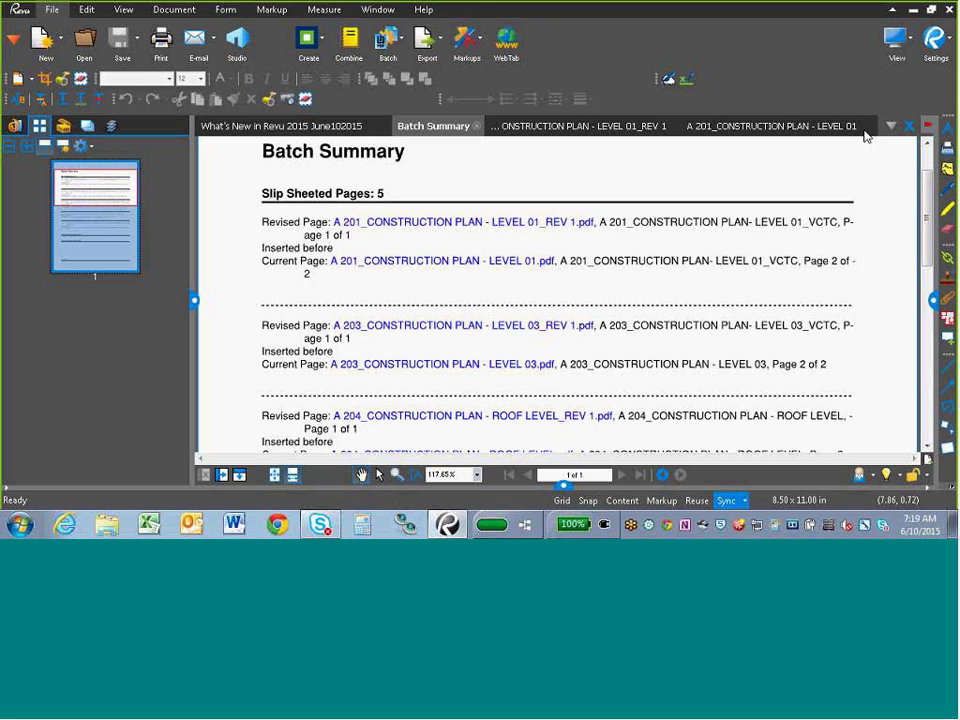
# - Close the batch summary and both A 201 Level 01 drawings, leaving only the What's New presentation open
pyautogui.click(477, 127)
pyautogui.click(607, 128)
pyautogui.click(617, 126)
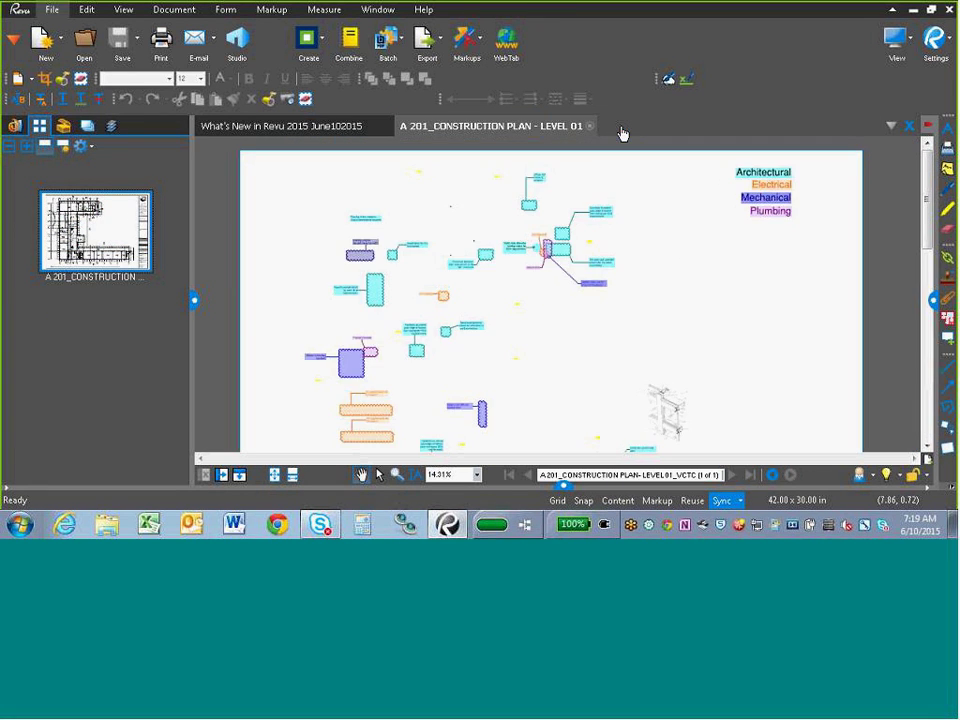
pyautogui.click(590, 127)
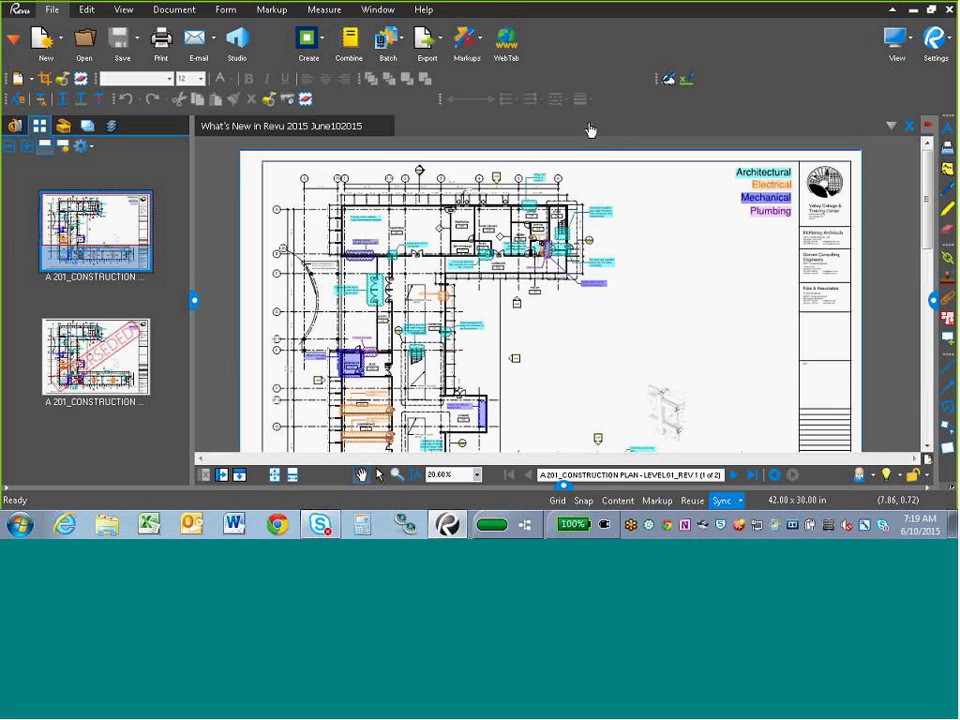
# - Start a batch Compare Documents and add the Originals folder from Batch Files > Batch Compare as the current pages
pyautogui.click(406, 43)
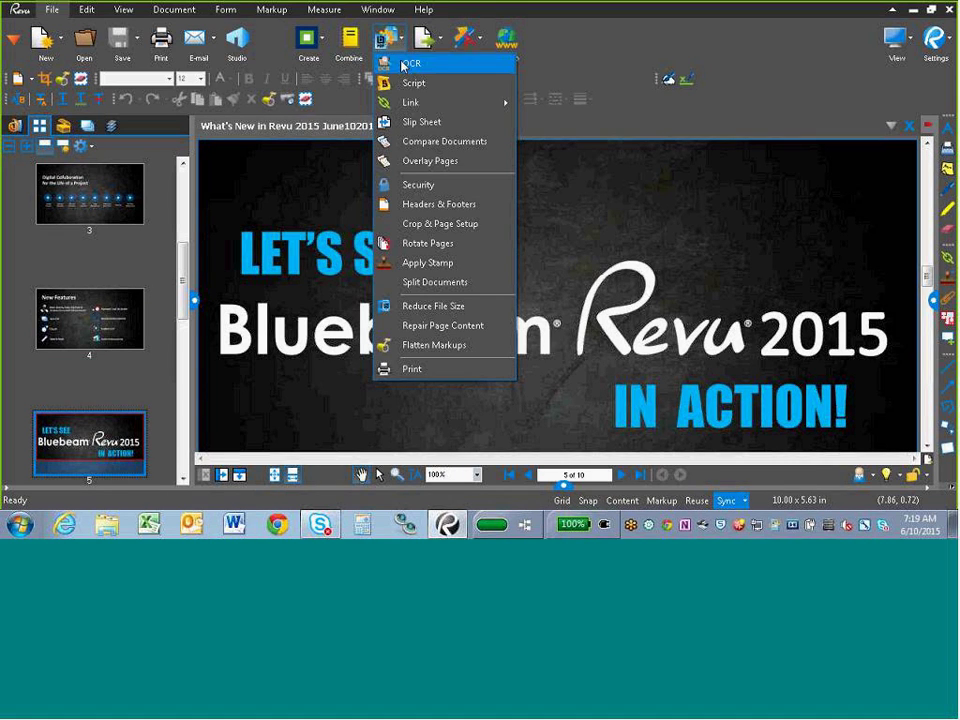
pyautogui.click(420, 143)
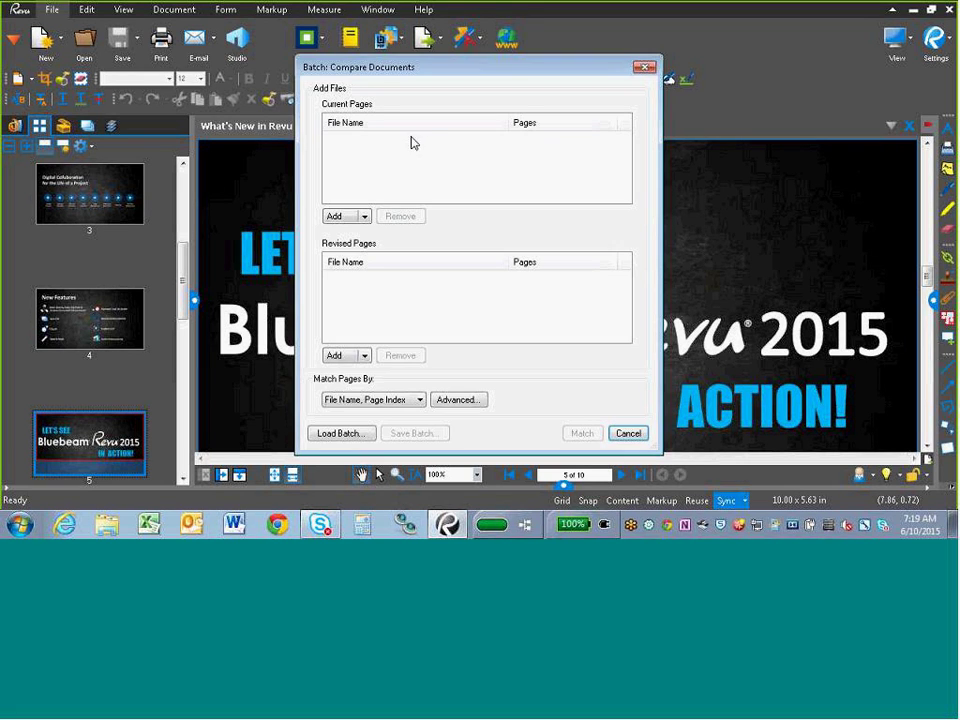
pyautogui.moveTo(370, 68); pyautogui.dragTo(363, 47)
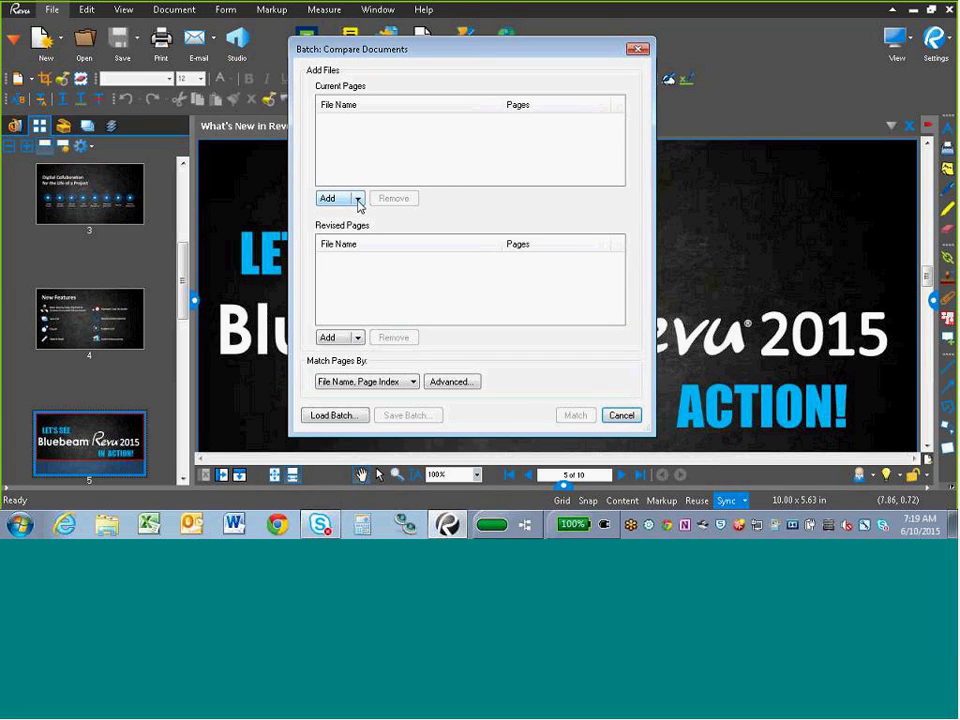
pyautogui.click(357, 200)
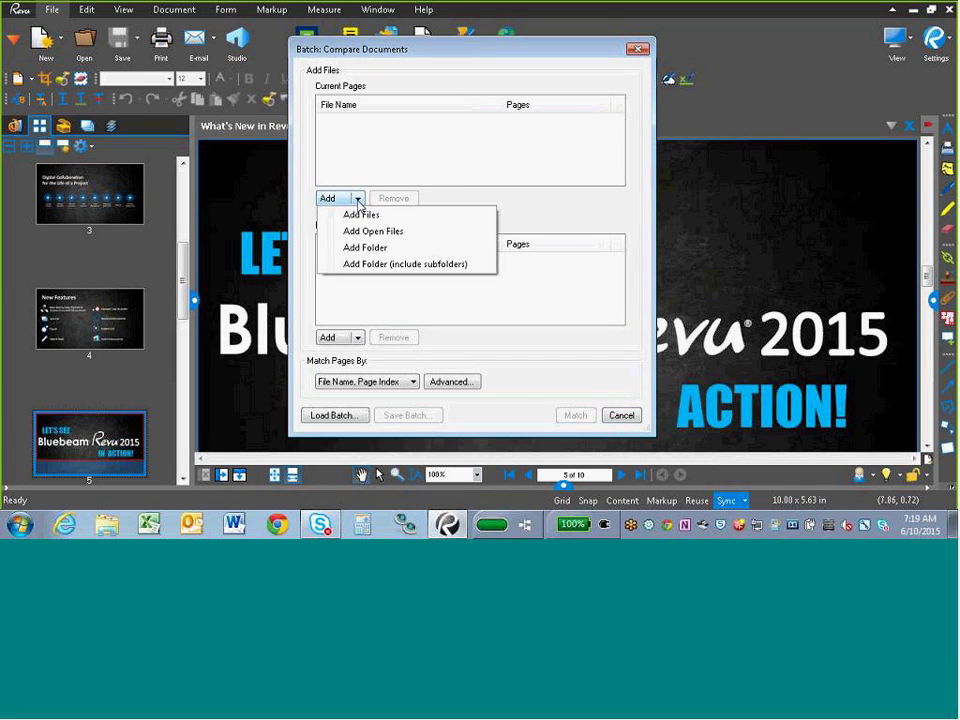
pyautogui.click(369, 248)
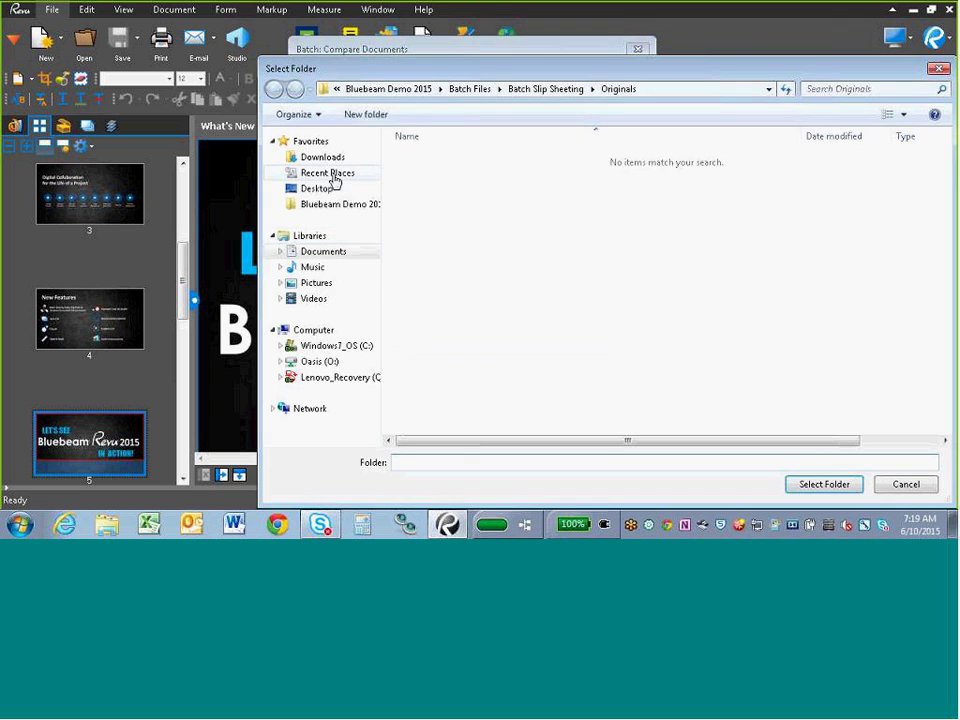
pyautogui.click(349, 208)
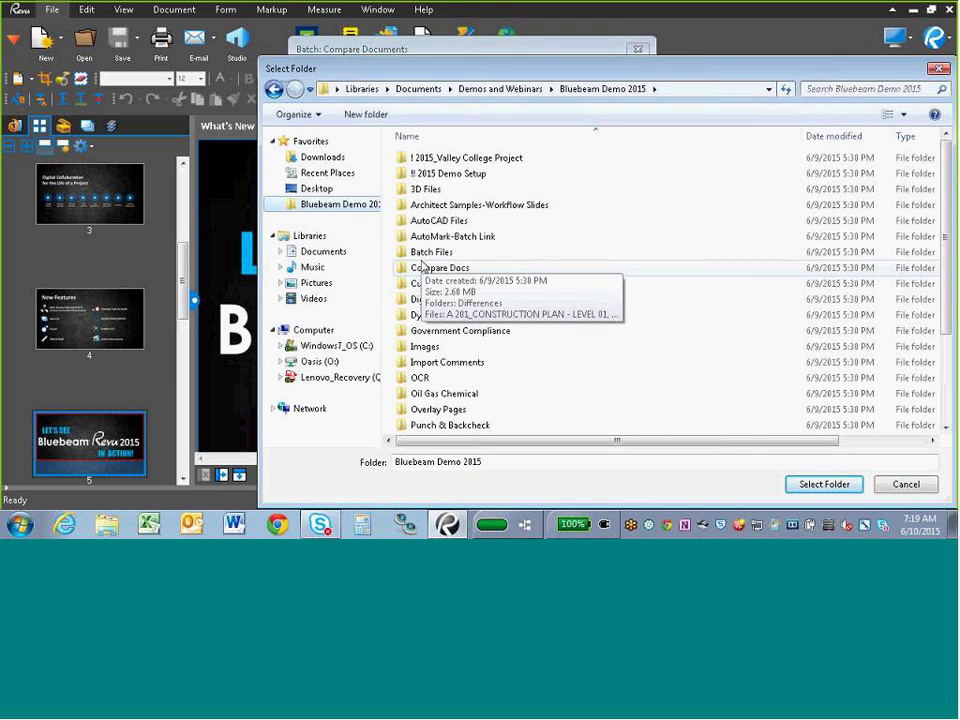
pyautogui.doubleClick(424, 253)
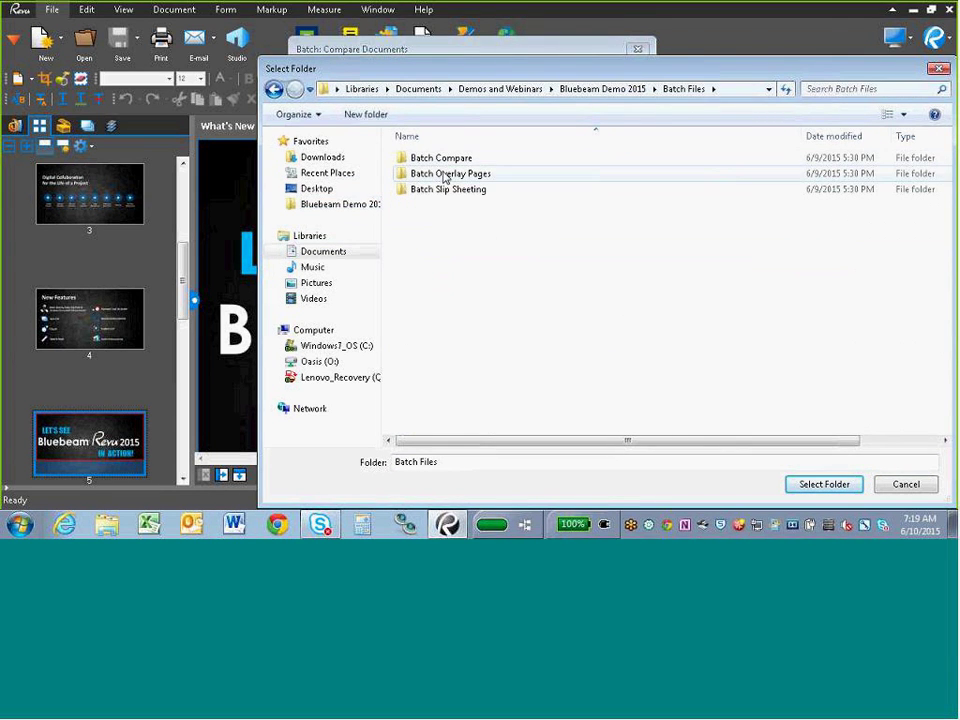
pyautogui.click(444, 165)
pyautogui.doubleClick(444, 165)
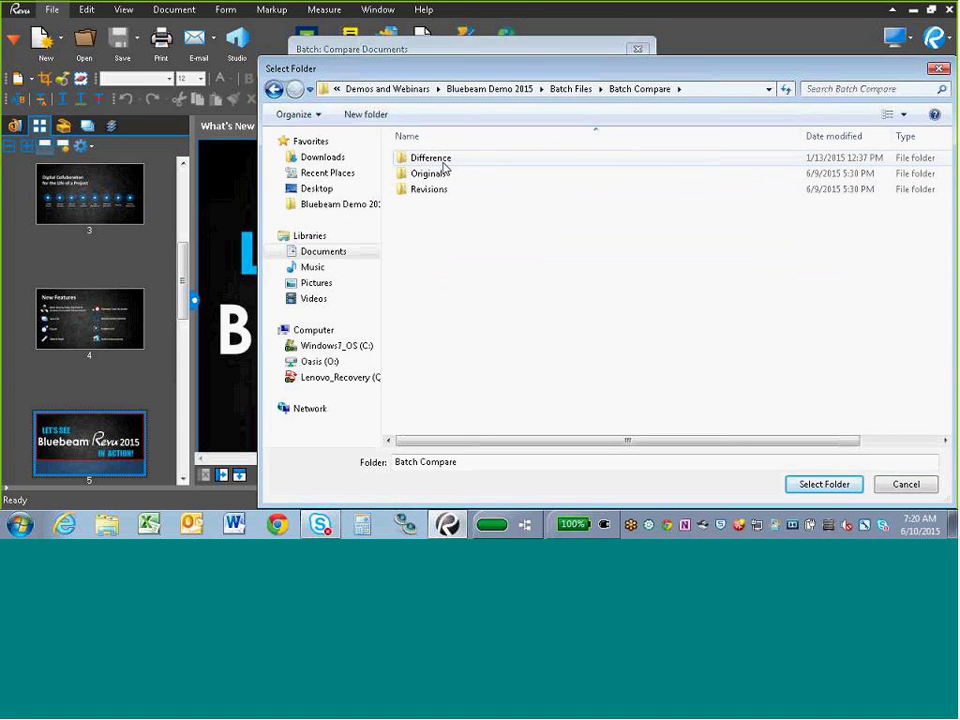
pyautogui.click(444, 171)
pyautogui.click(824, 484)
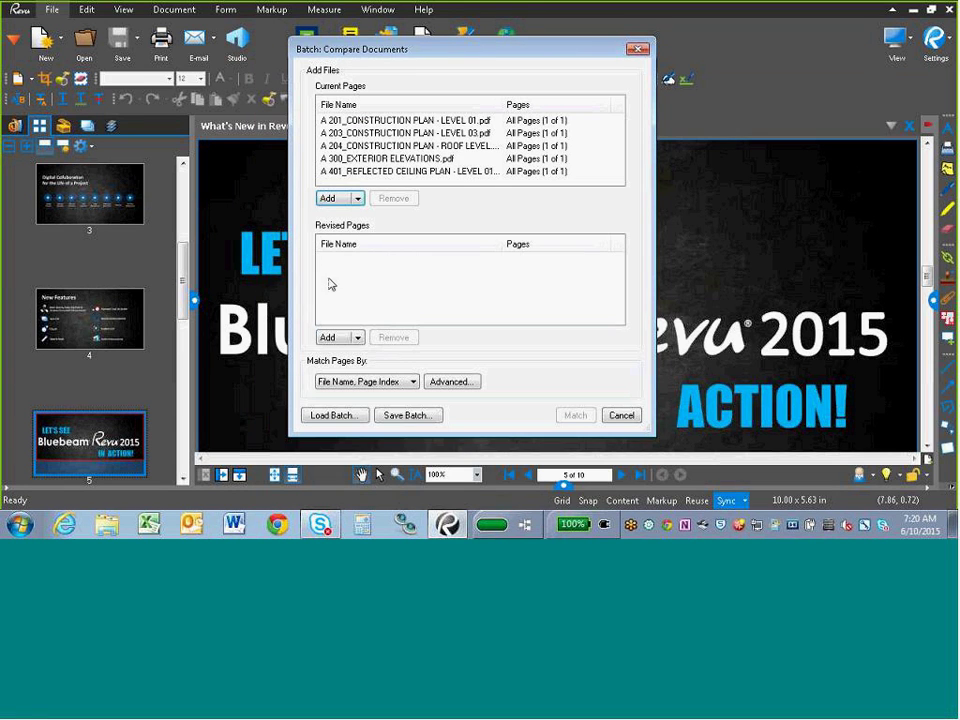
# - Add the folder of revised drawings from Batch Files > Batch Compare as the revised pages
pyautogui.click(356, 337)
pyautogui.click(360, 386)
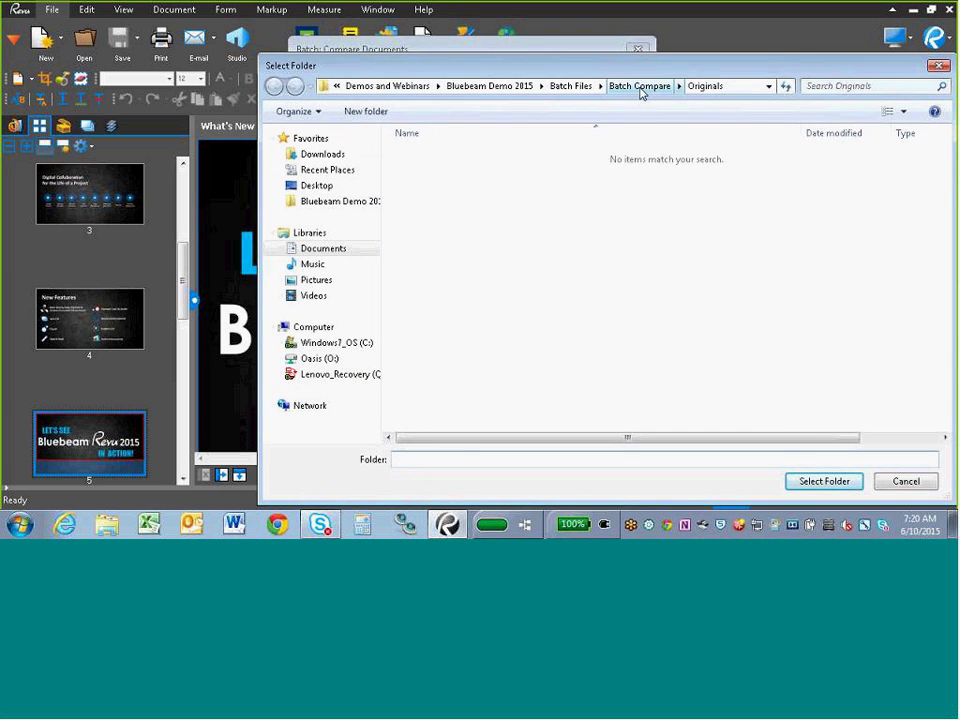
pyautogui.click(641, 87)
pyautogui.click(425, 187)
pyautogui.click(799, 487)
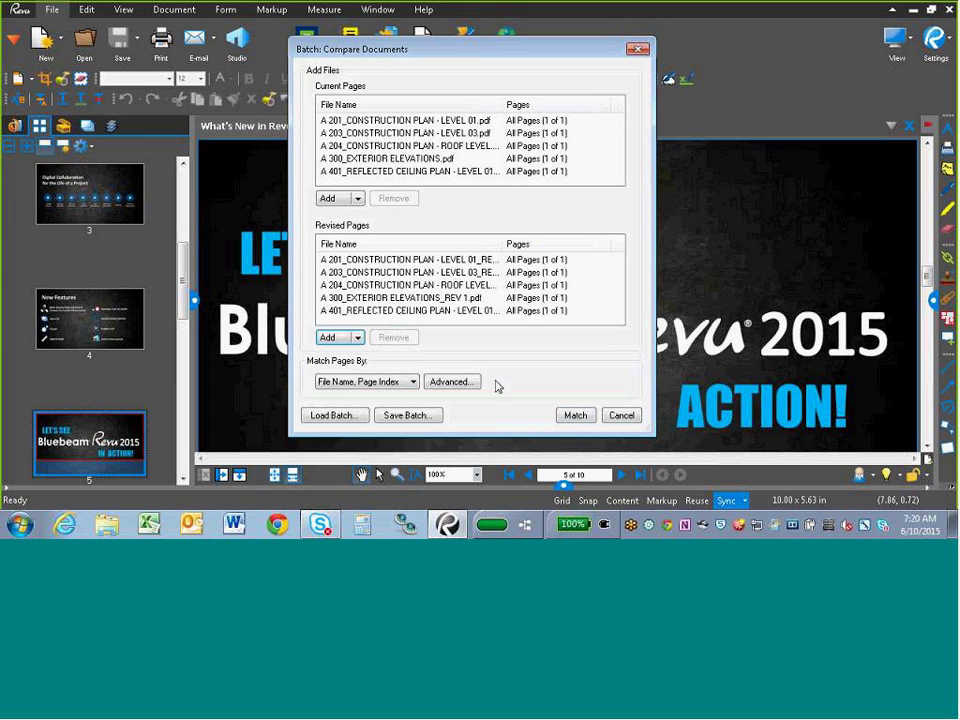
# - Match the current and revised pages by file name and page index, check the matched pairs, and run the batch comparison
pyautogui.click(574, 418)
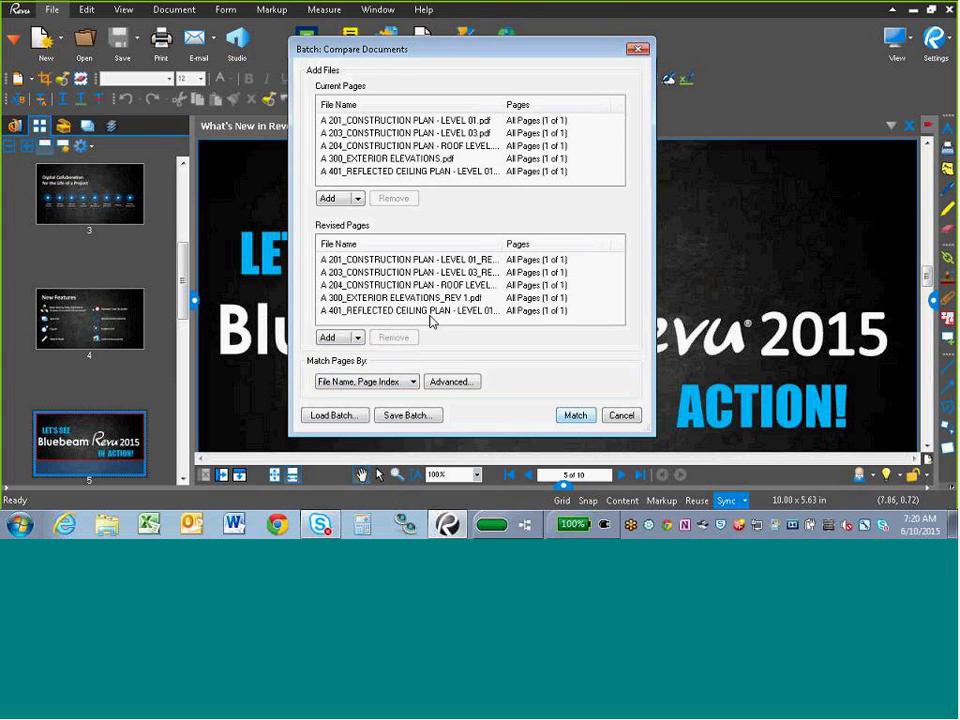
pyautogui.moveTo(529, 92); pyautogui.dragTo(510, 88)
pyautogui.click(394, 147)
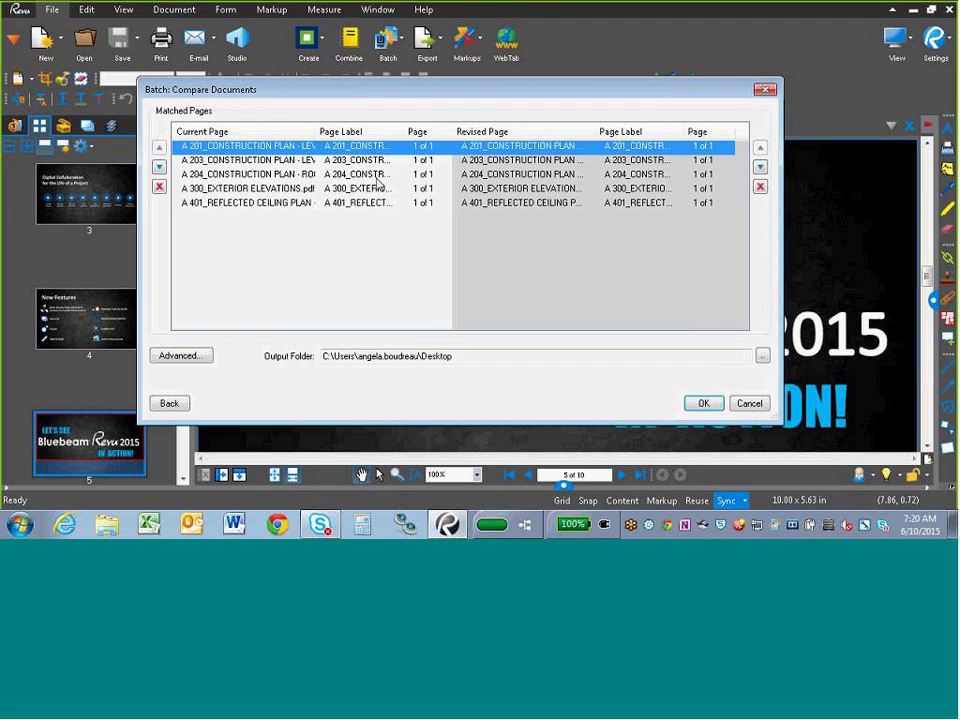
pyautogui.click(377, 176)
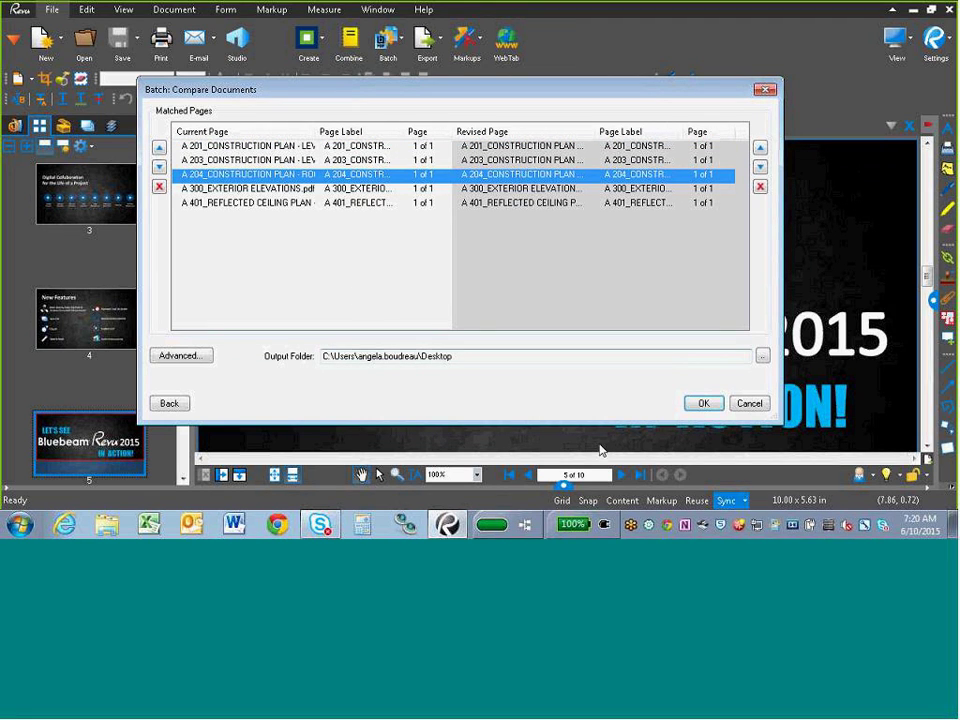
pyautogui.click(693, 406)
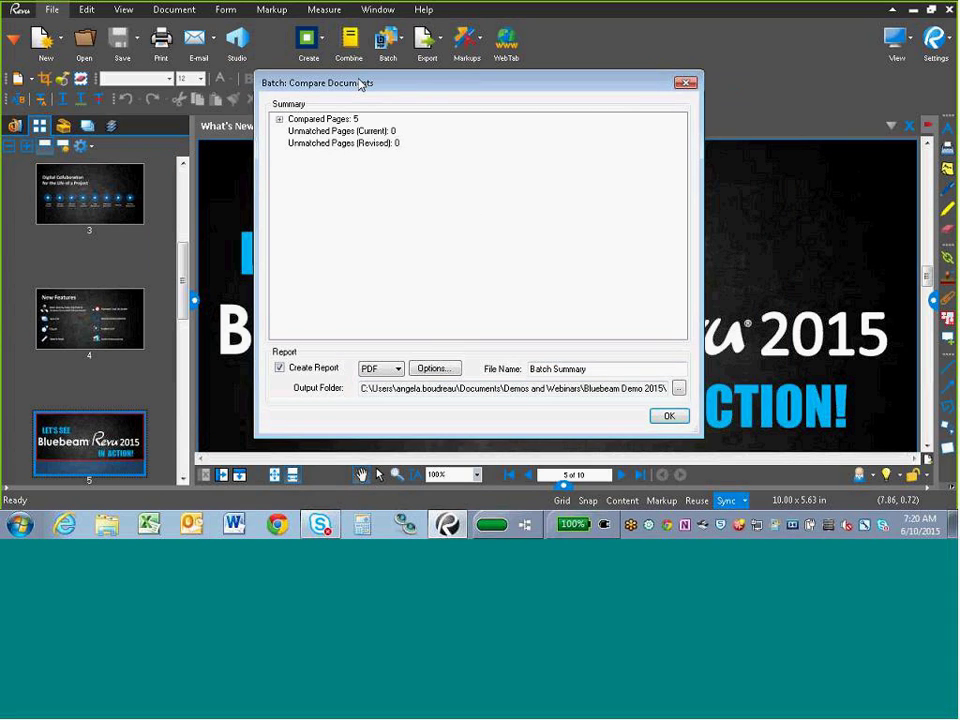
# - Review the compared pages in the comparison results and create the PDF report named Batch Summary
pyautogui.click(279, 120)
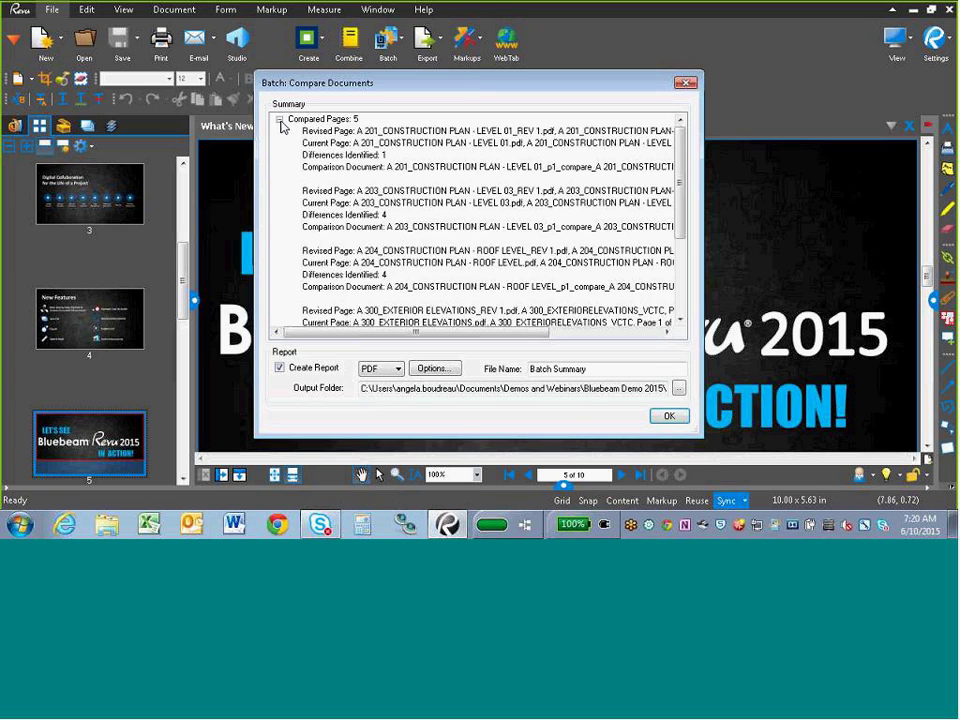
pyautogui.click(280, 120)
pyautogui.click(282, 120)
pyautogui.click(666, 418)
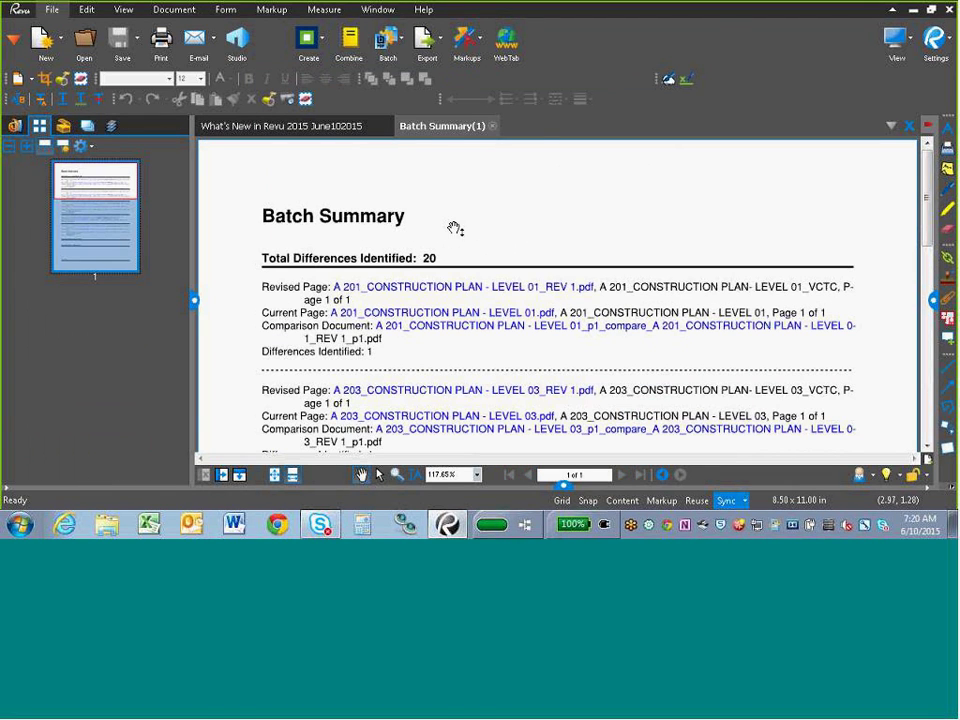
# - Open the A 201 Level 01 comparison document from the batch report and inspect its highlighted difference
pyautogui.scroll(-1, 451, 227)
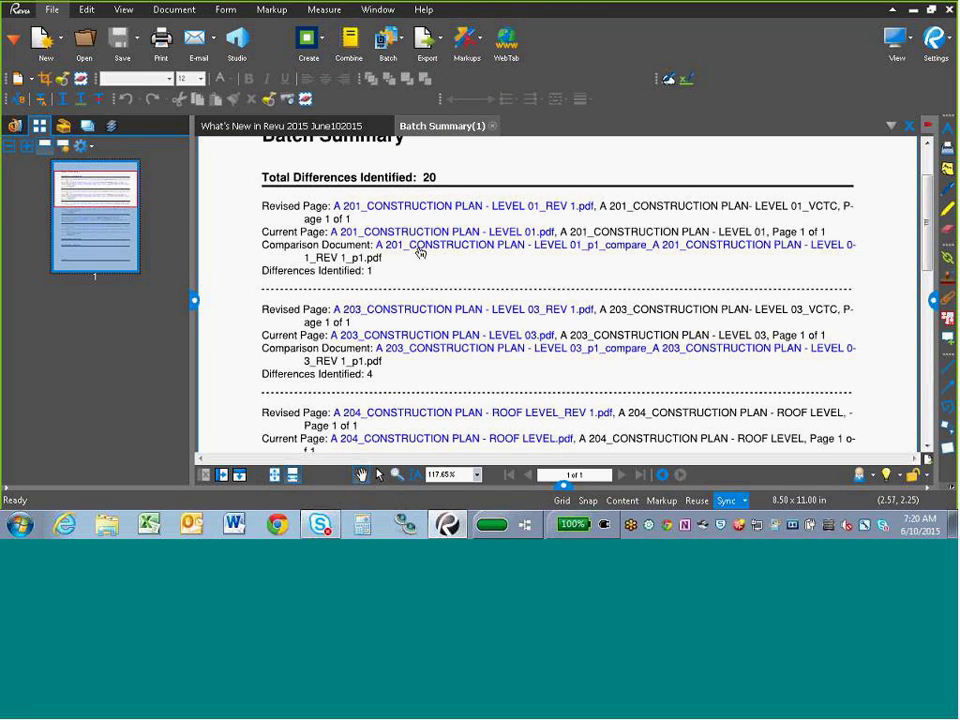
pyautogui.click(422, 246)
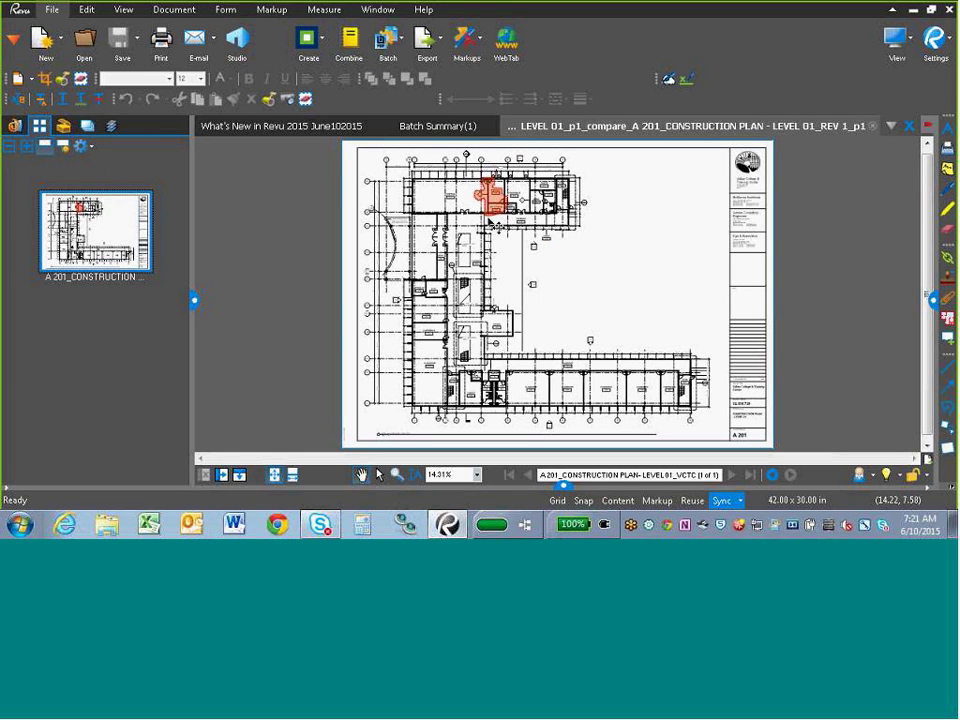
pyautogui.scroll(3, 493, 226)
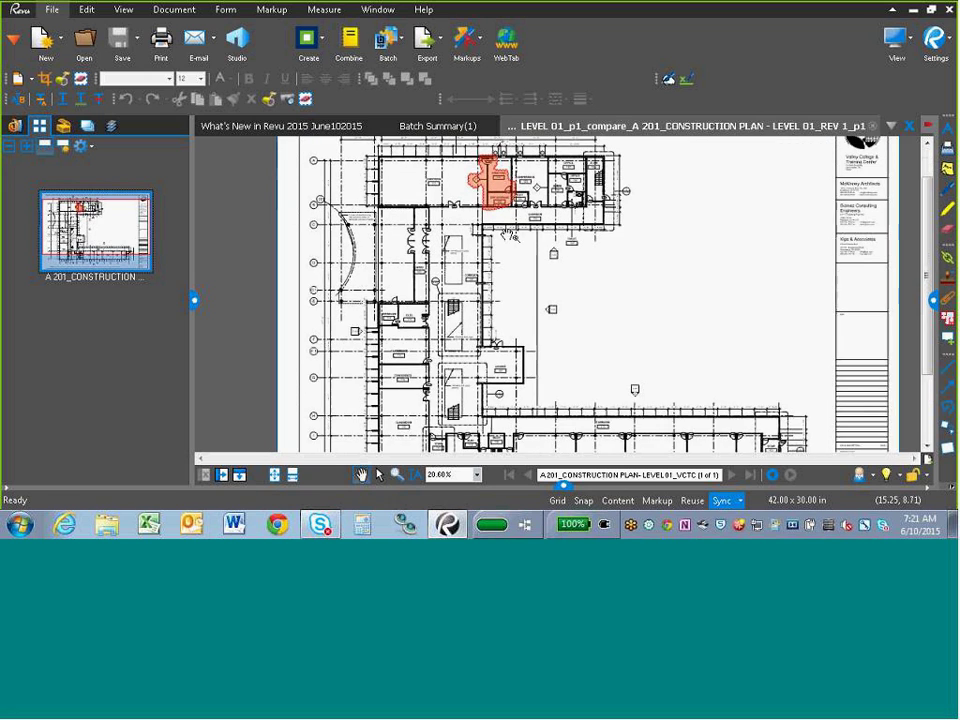
pyautogui.moveTo(510, 230); pyautogui.dragTo(522, 276)
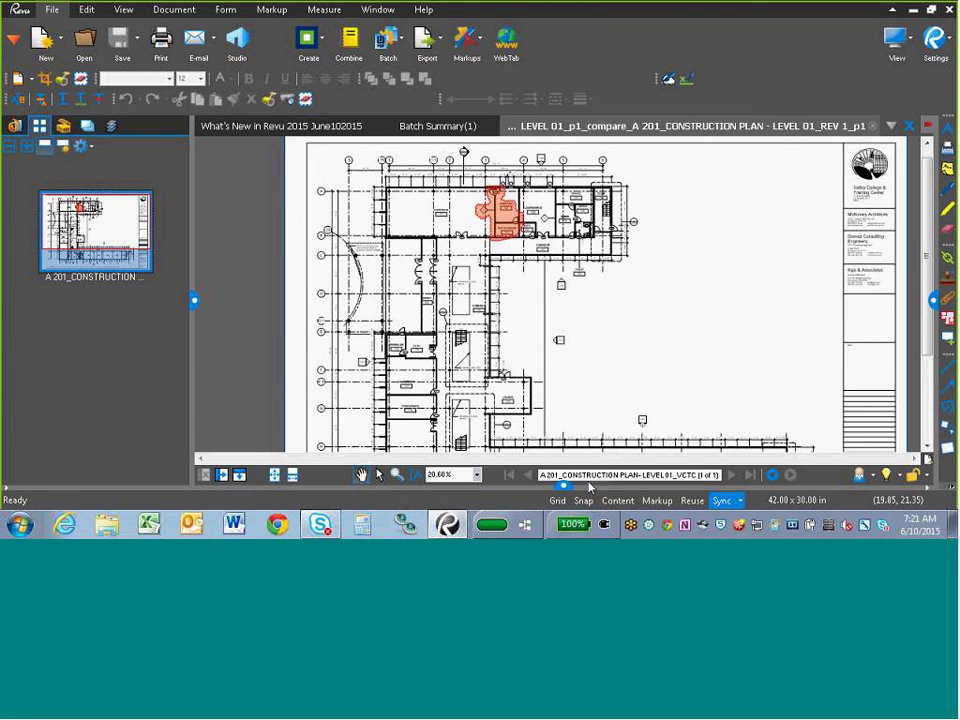
# - Return to the batch report, open the A 203 Level 03 comparison document, and check its differences in the markups list
pyautogui.click(428, 126)
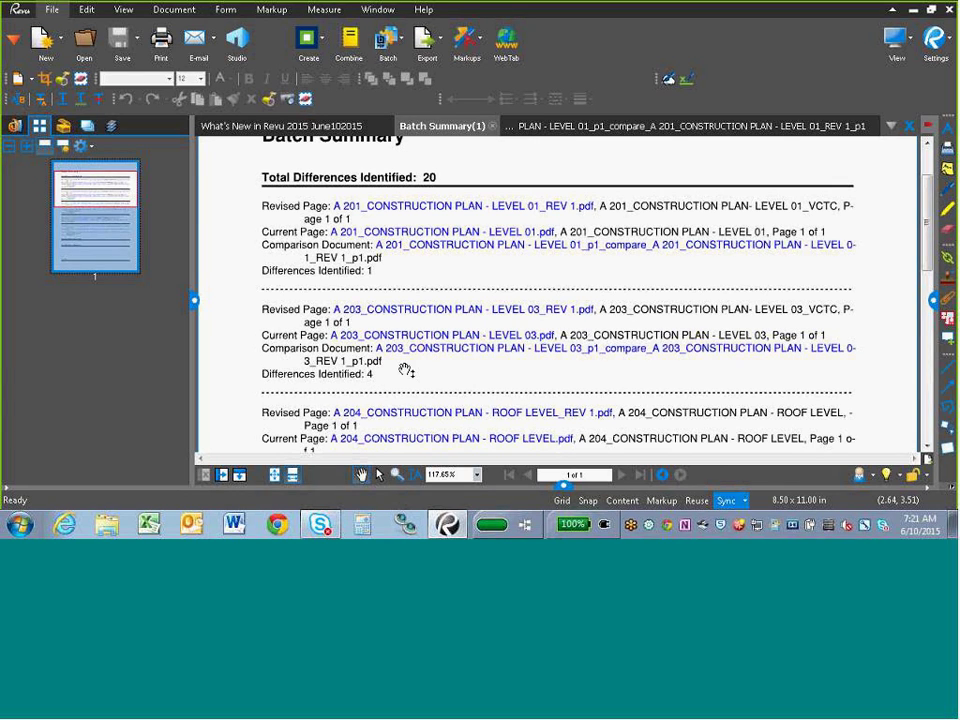
pyautogui.click(428, 349)
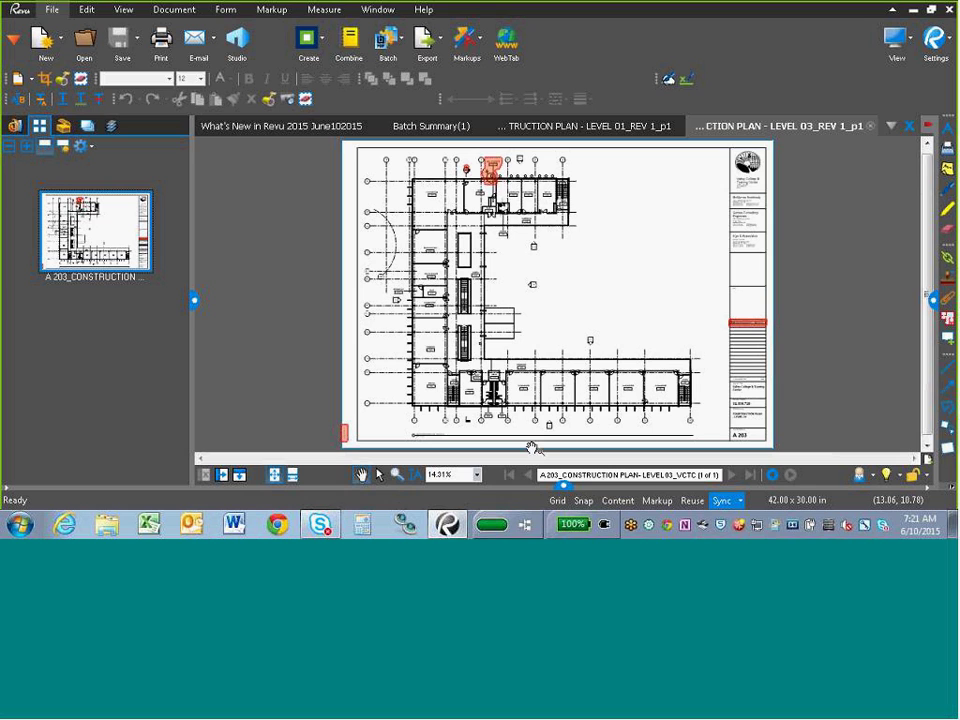
pyautogui.click(562, 486)
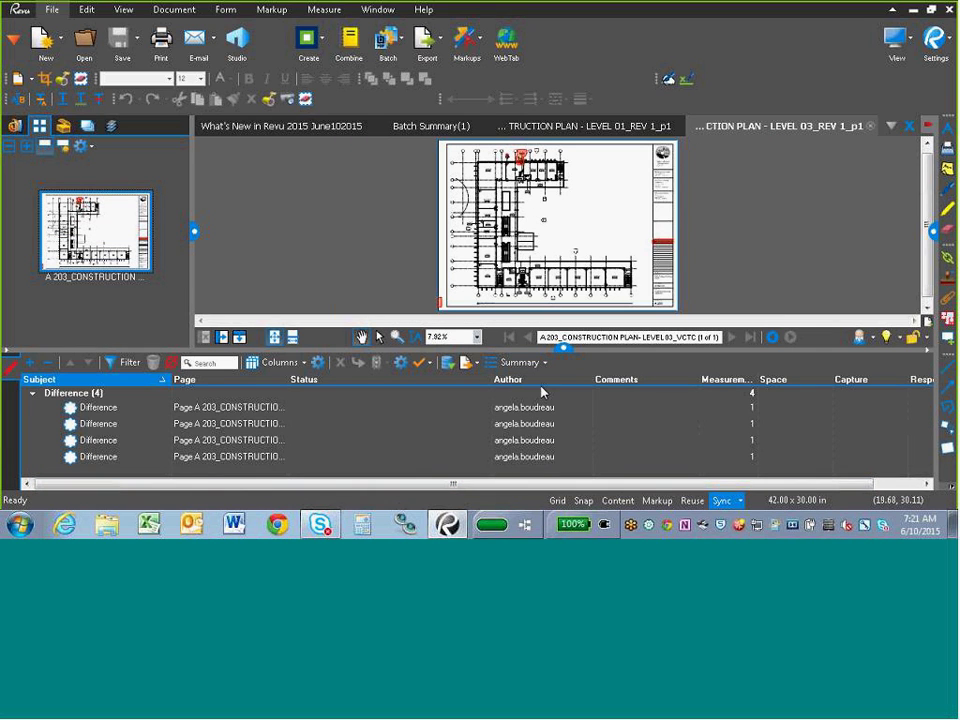
pyautogui.click(563, 347)
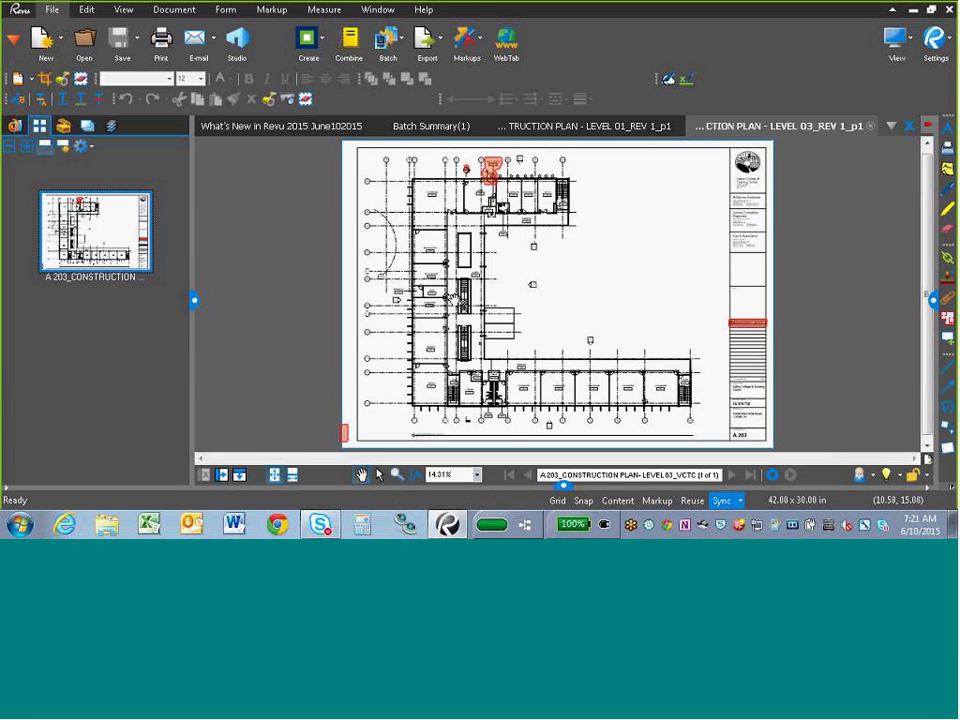
# - Close both comparison documents and the batch report, leaving only the What's New presentation open
pyautogui.click(872, 128)
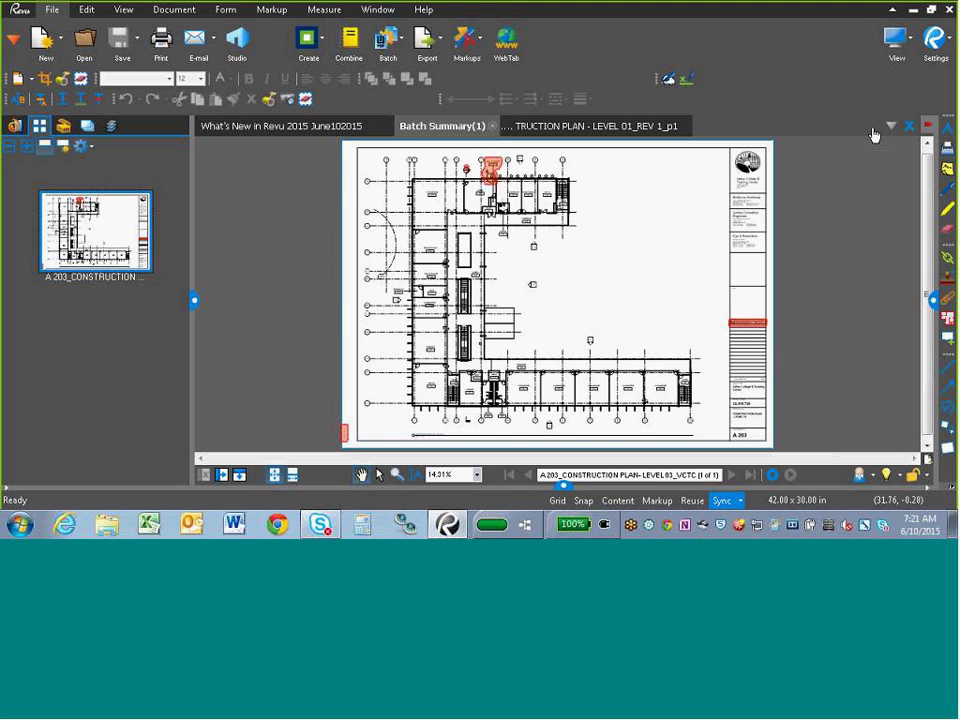
pyautogui.click(871, 127)
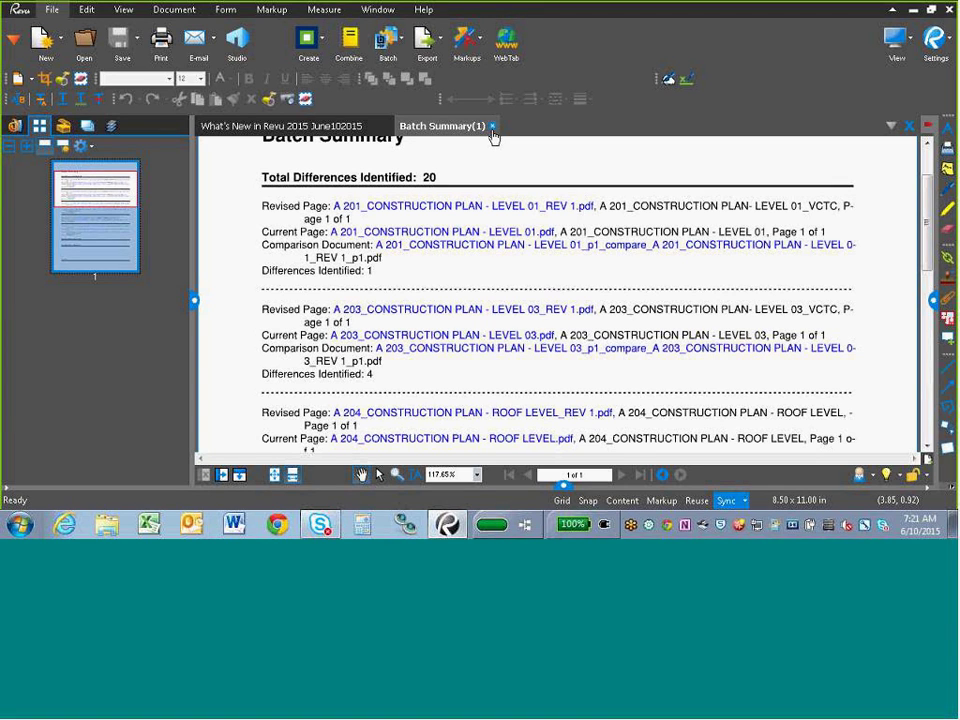
pyautogui.click(492, 127)
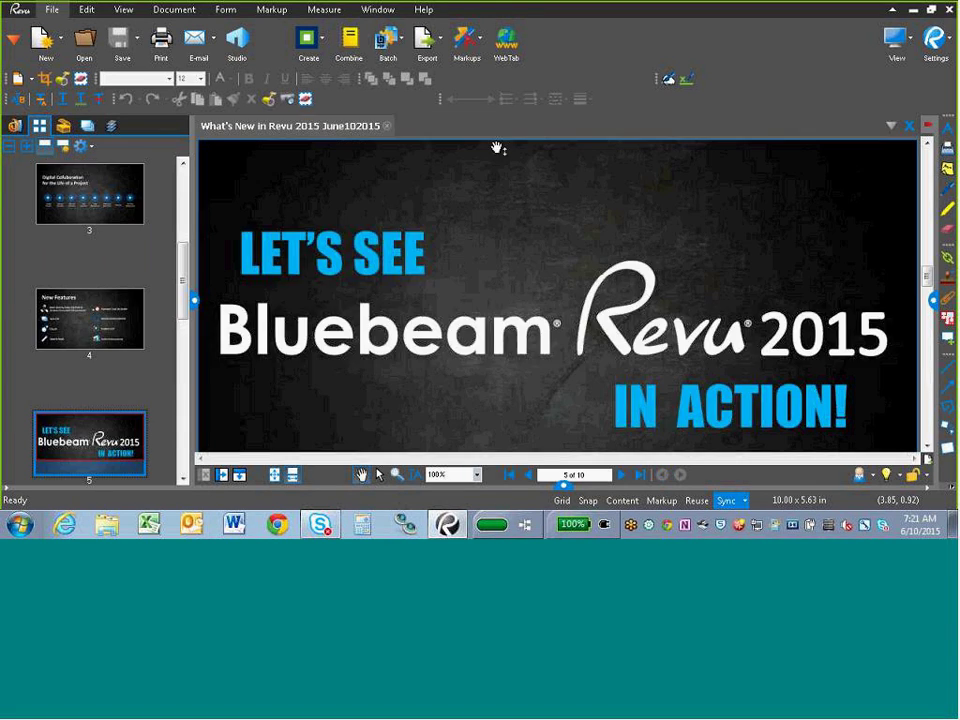
pyautogui.click(394, 38)
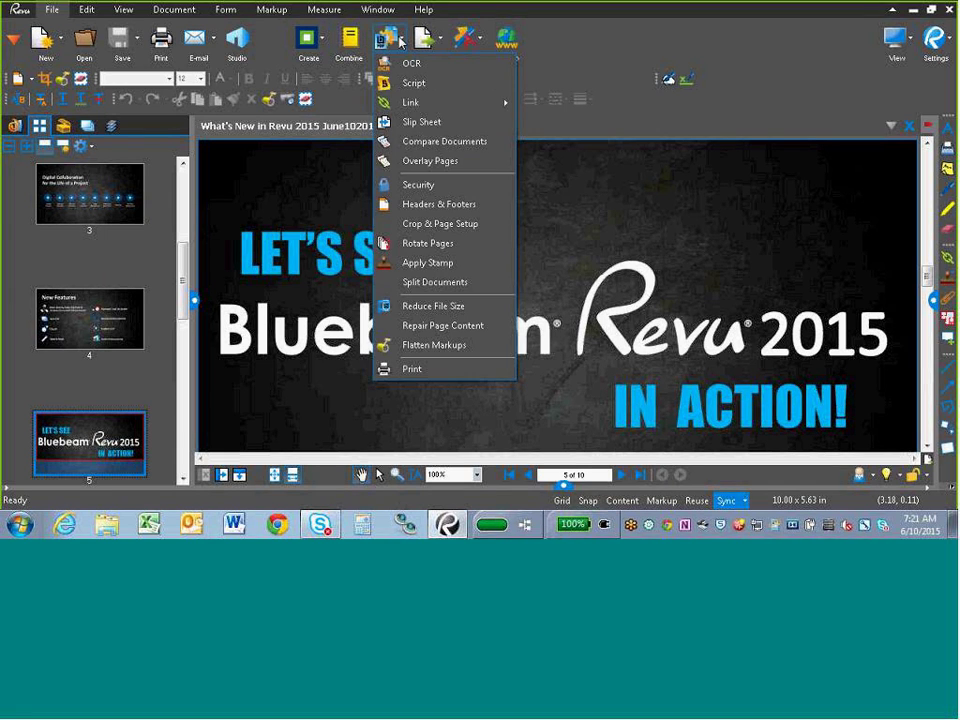
pyautogui.click(615, 208)
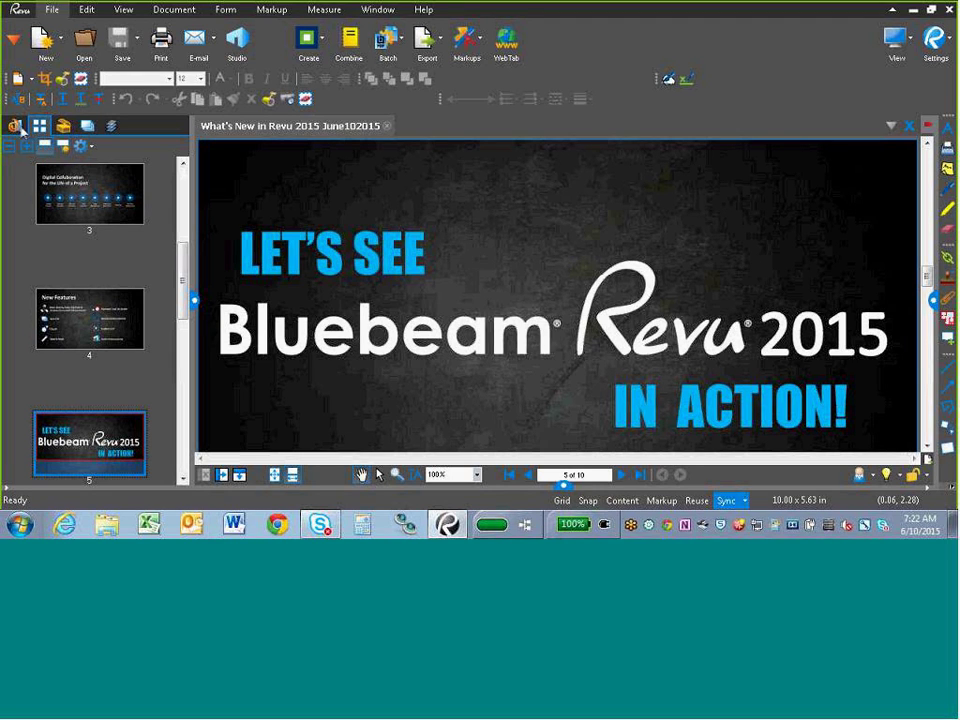
# - Display Sets, start a new set, and acknowledge the notice about categories in earlier Revu versions
pyautogui.click(15, 39)
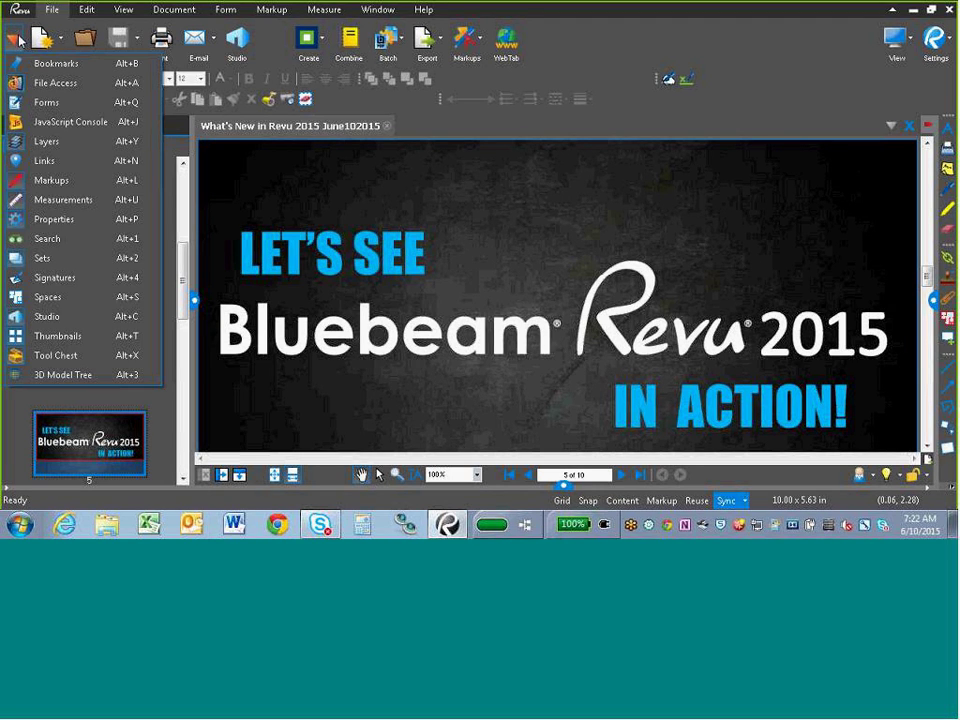
pyautogui.click(15, 259)
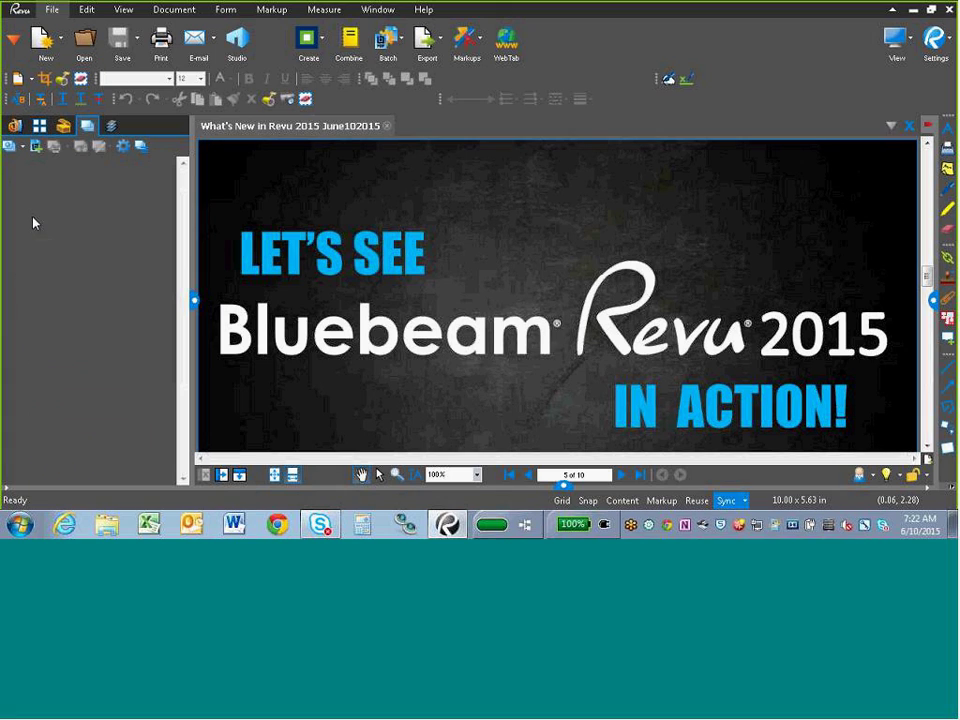
pyautogui.click(35, 150)
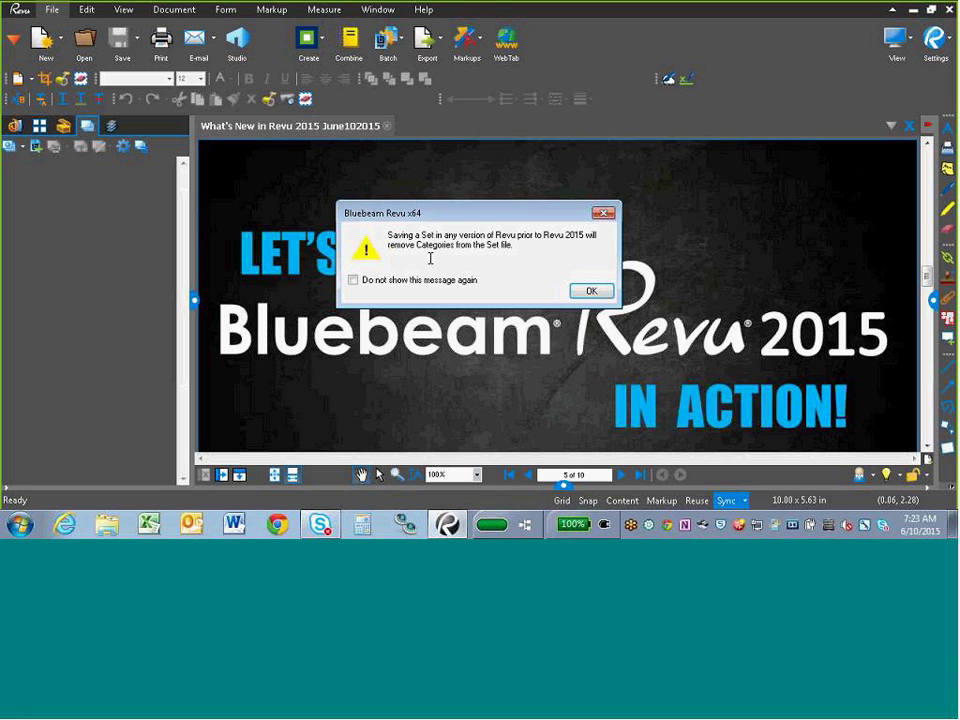
pyautogui.click(590, 290)
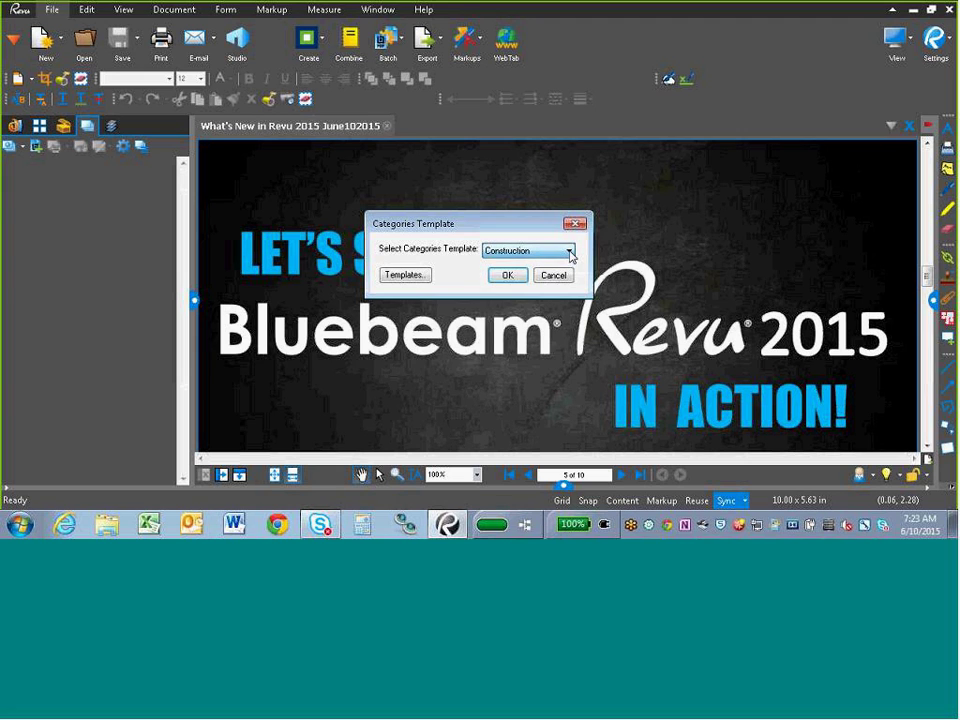
# - Review the category names and filters in the Construction categories template, including the Plumbing filter
pyautogui.click(405, 280)
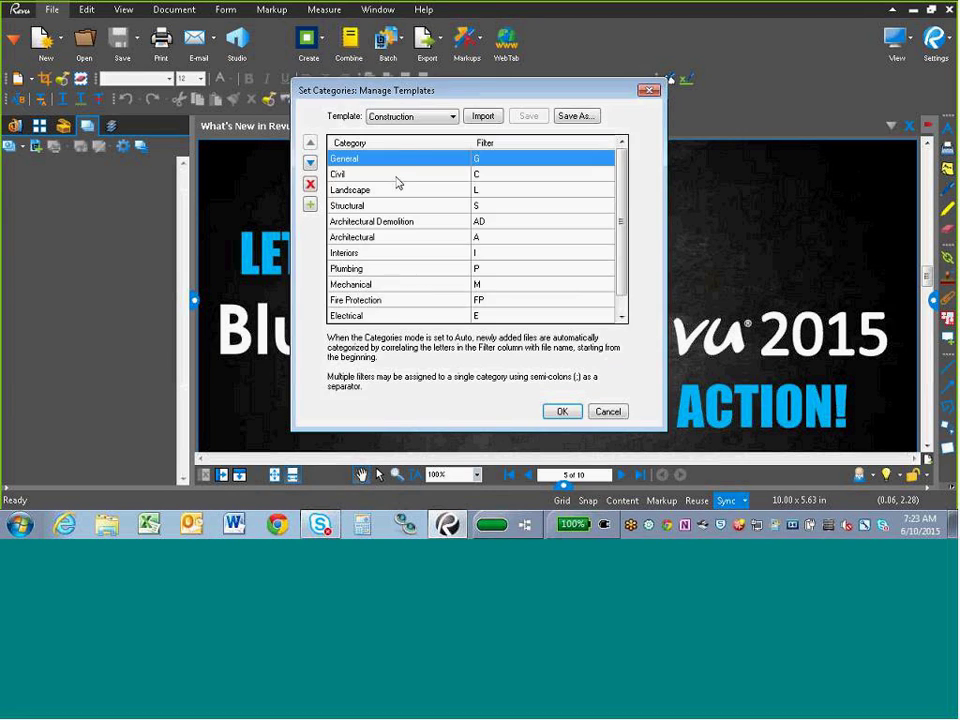
pyautogui.click(452, 118)
pyautogui.click(452, 129)
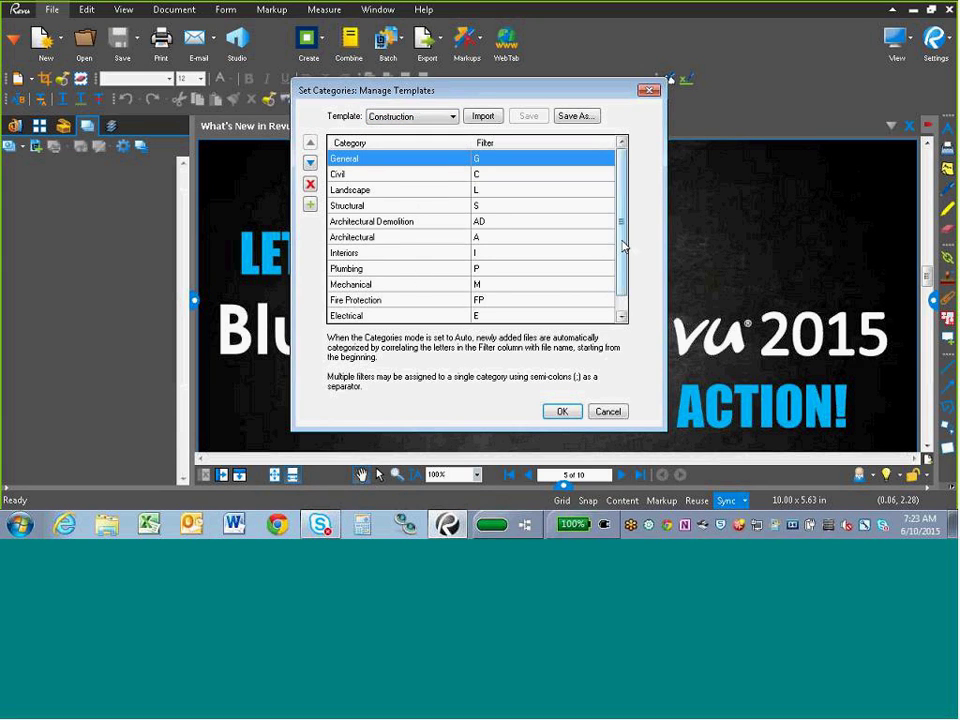
pyautogui.scroll(-1, 470, 230)
pyautogui.click(500, 258)
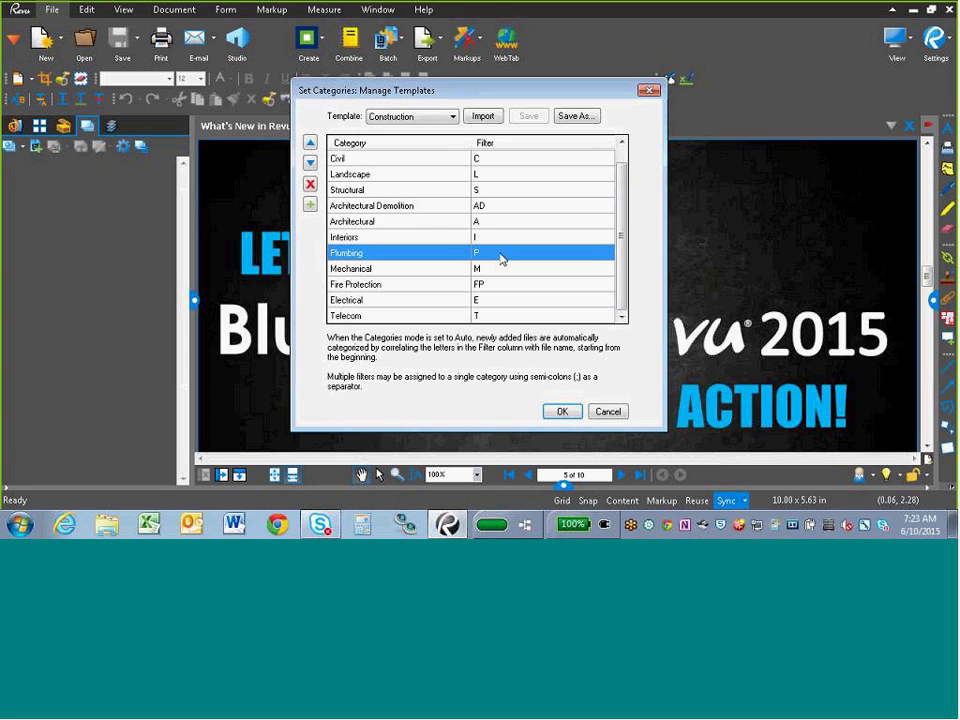
pyautogui.click(498, 254)
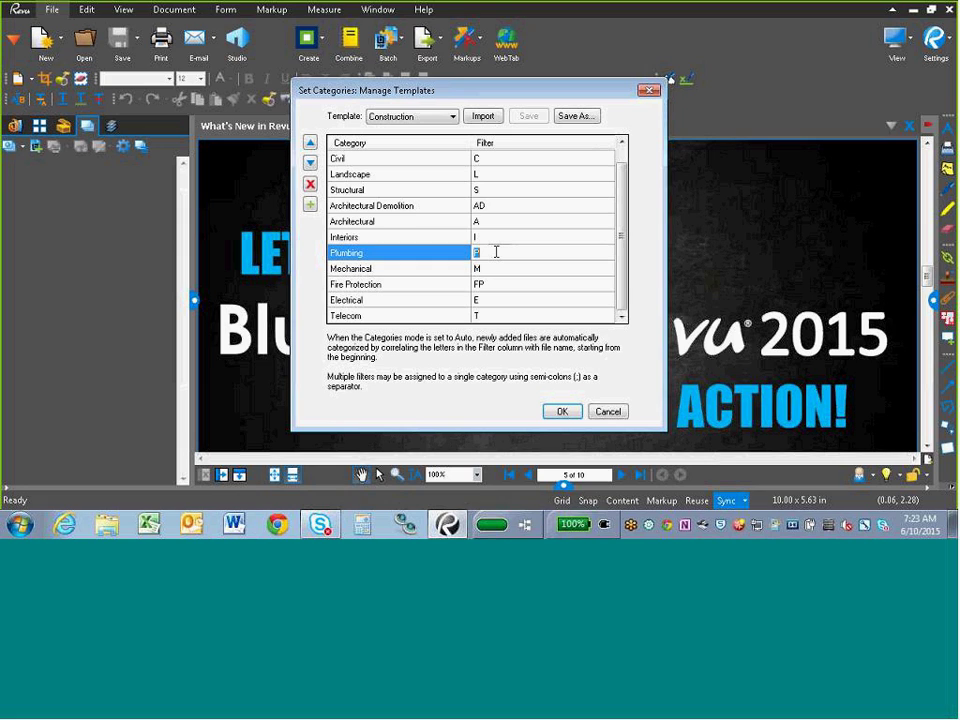
pyautogui.click(494, 253)
pyautogui.click(612, 412)
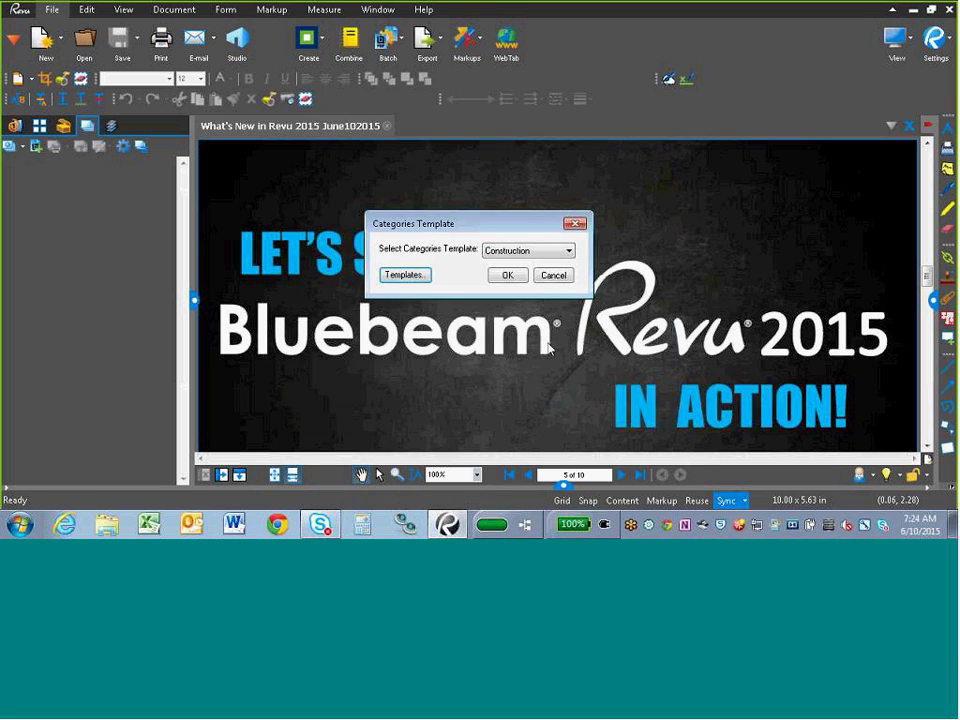
# - Apply the Construction categories template and browse to the Original Drawings folder within Sets 3.0 of Bluebeam Demo 2015
pyautogui.click(507, 276)
pyautogui.hotkey('ctrl', 'o')
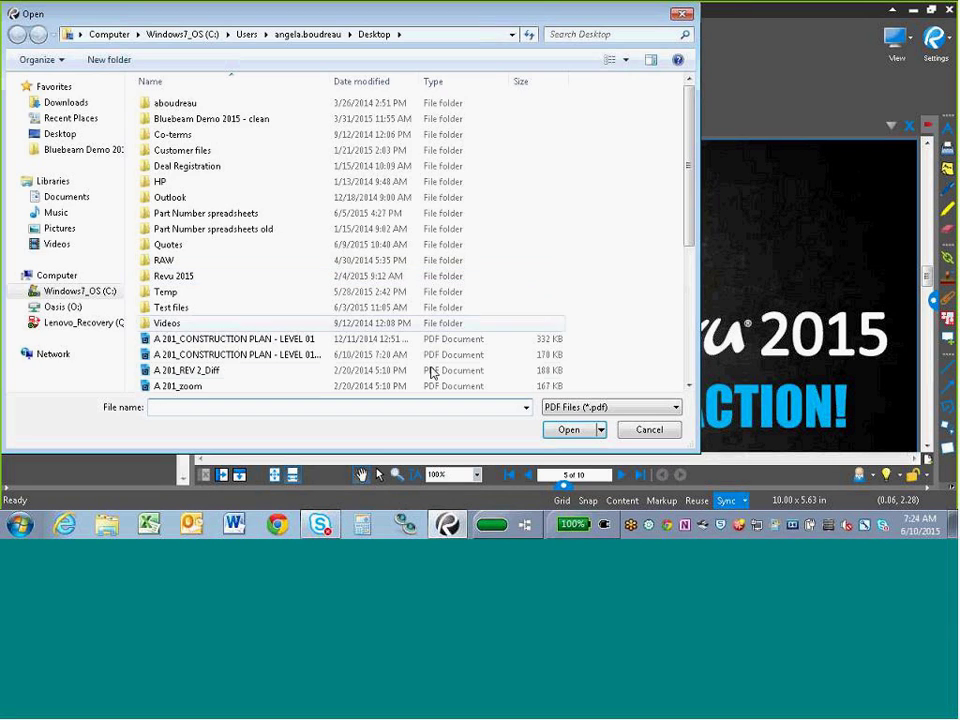
pyautogui.click(66, 151)
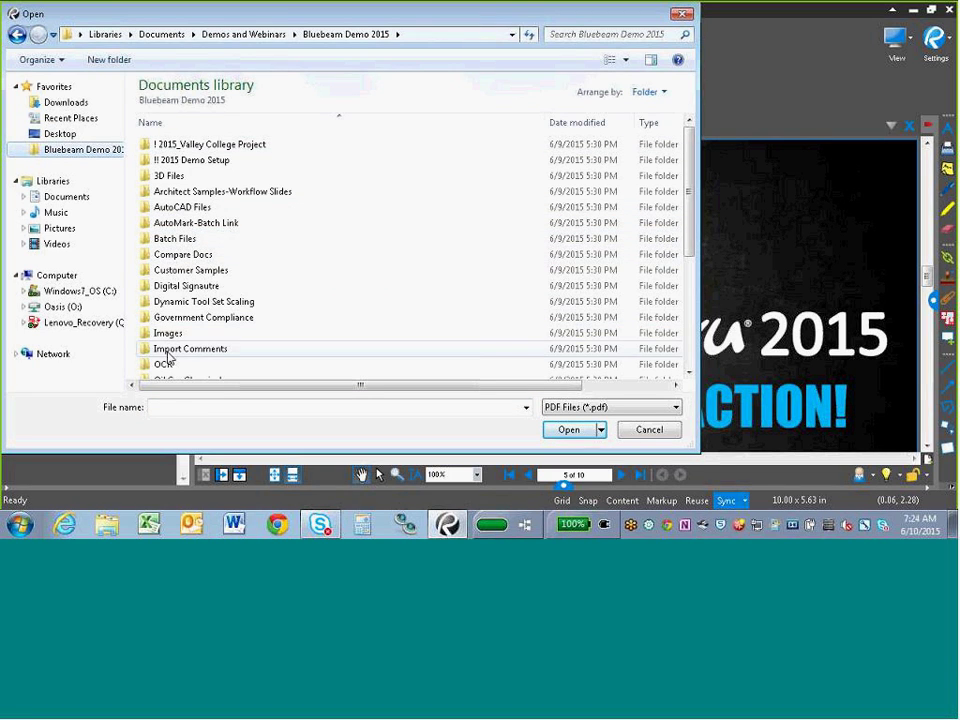
pyautogui.scroll(-3, 182, 262)
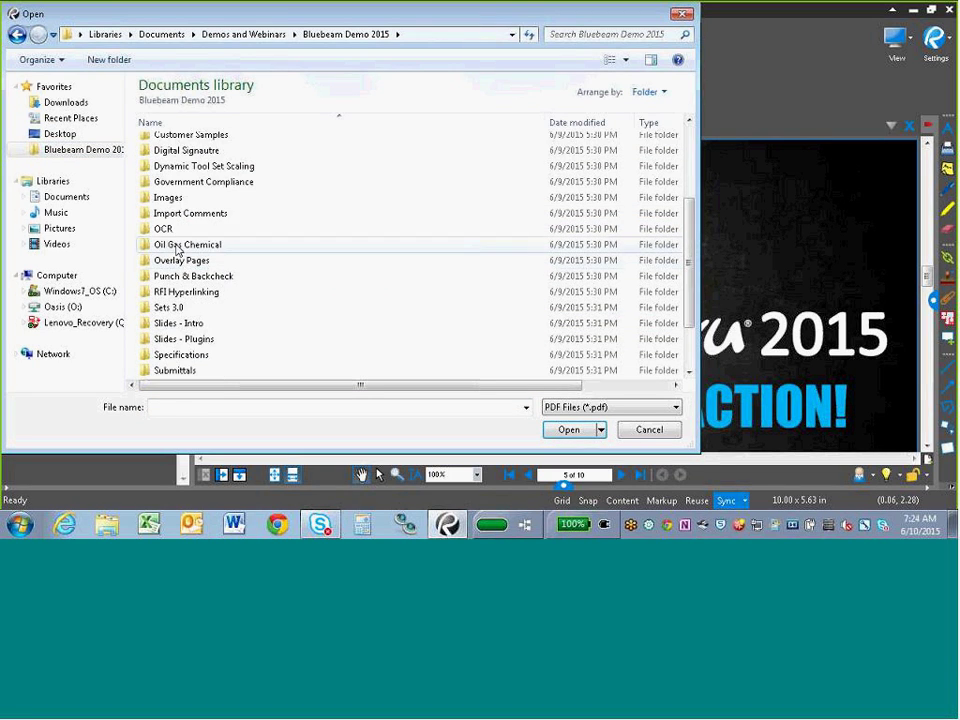
pyautogui.doubleClick(181, 305)
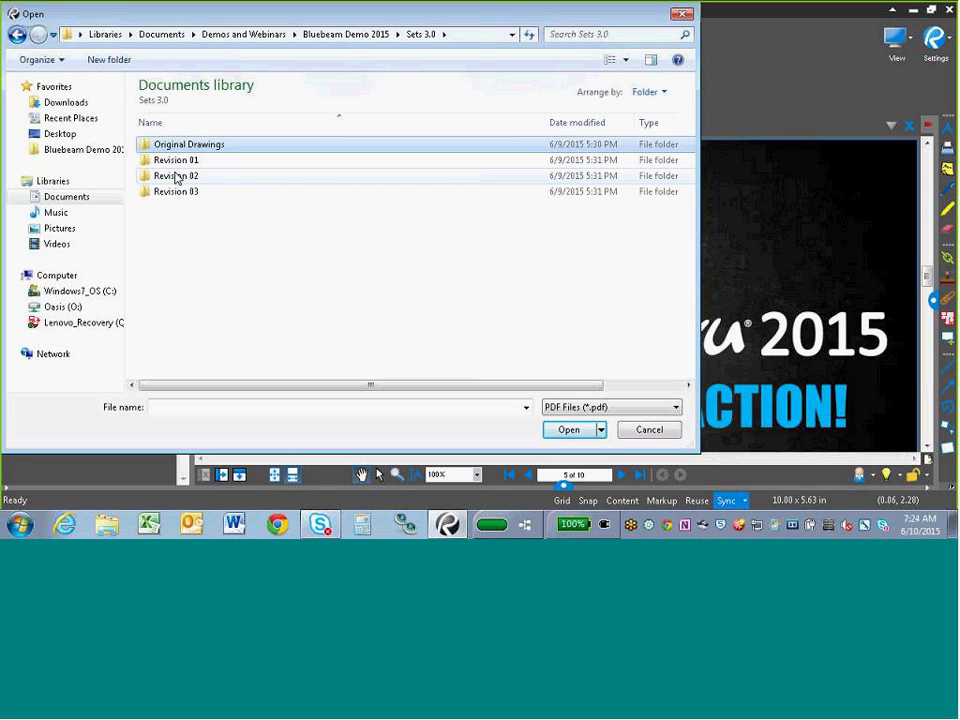
pyautogui.click(568, 429)
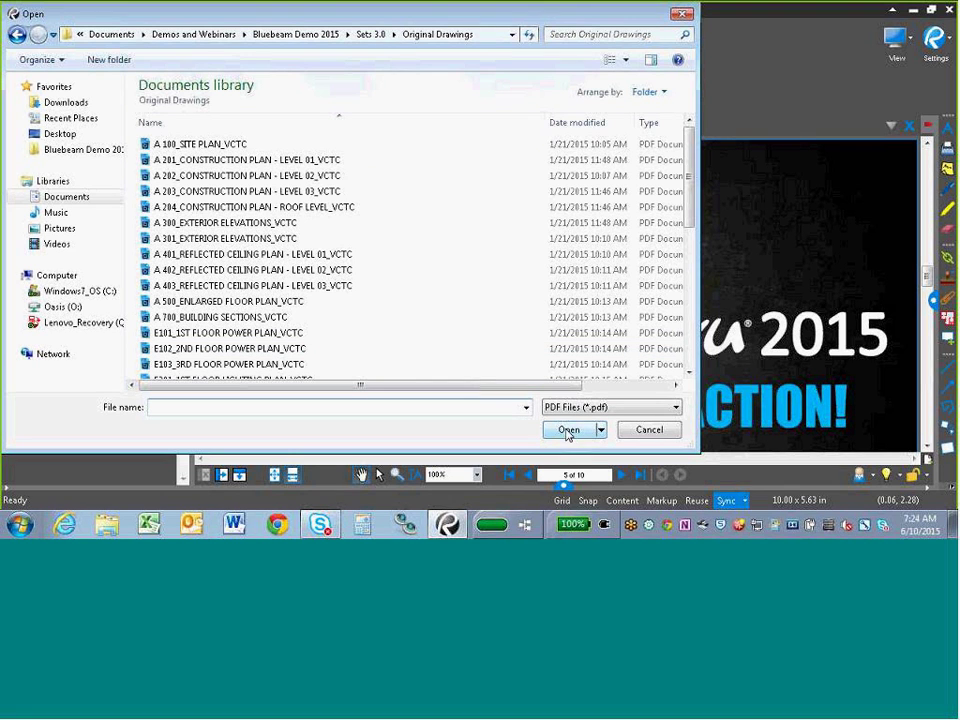
# - Add every drawing in the Original Drawings folder, from A 100_SITE PLAN_VCTC through S4.1_FRAMING DETAILS_VCTC, to the set
pyautogui.click(200, 144)
pyautogui.scroll(-7, 230, 213)
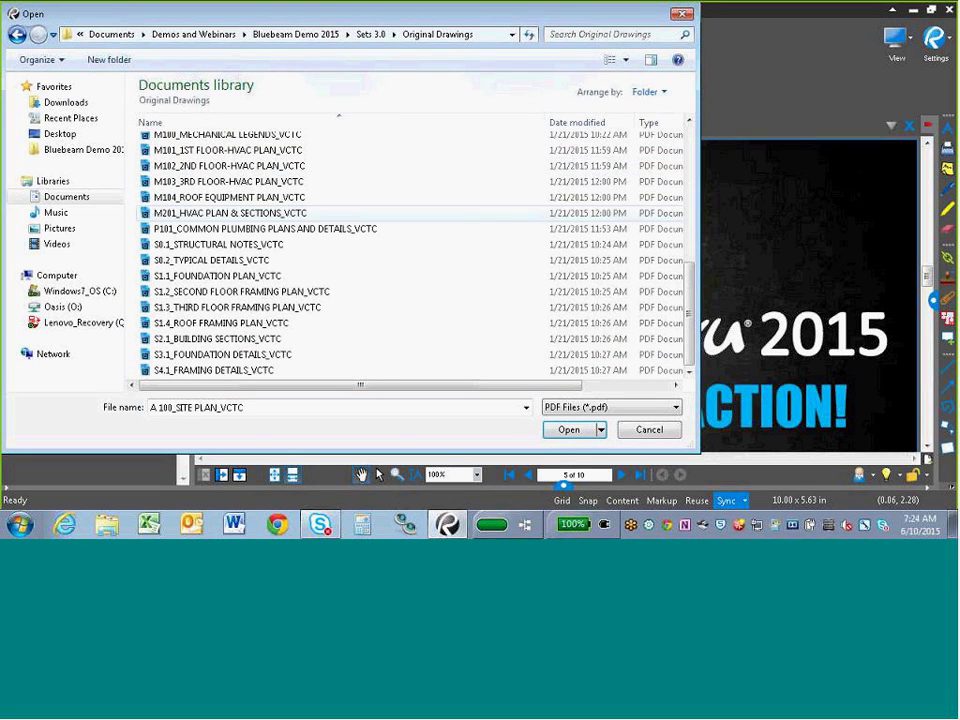
pyautogui.keyDown('shift'); pyautogui.click(214, 370); pyautogui.keyUp('shift')
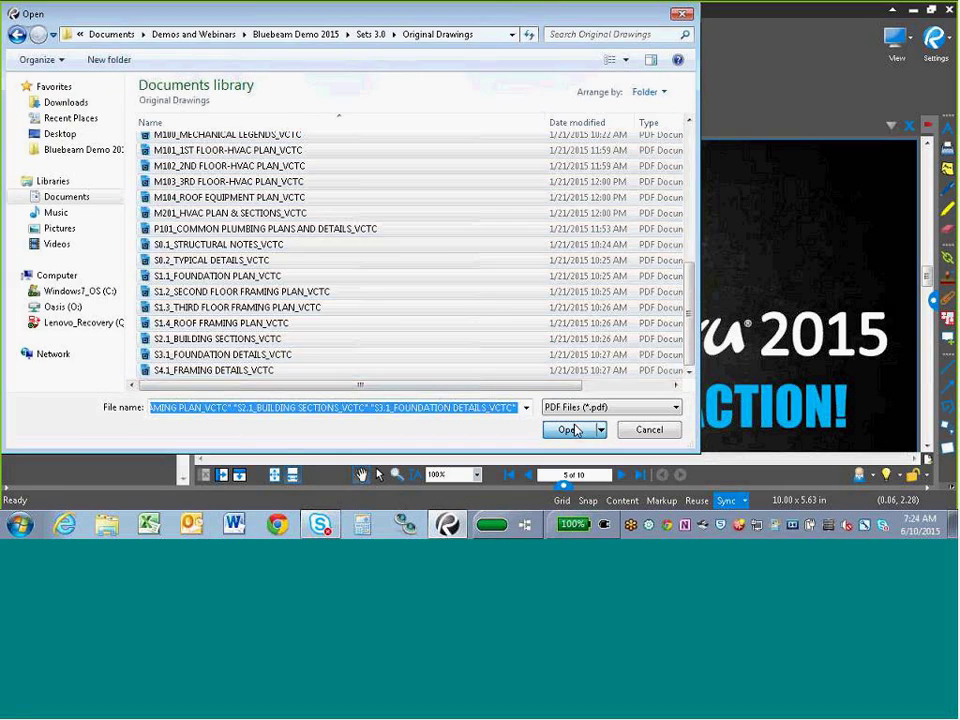
pyautogui.click(569, 430)
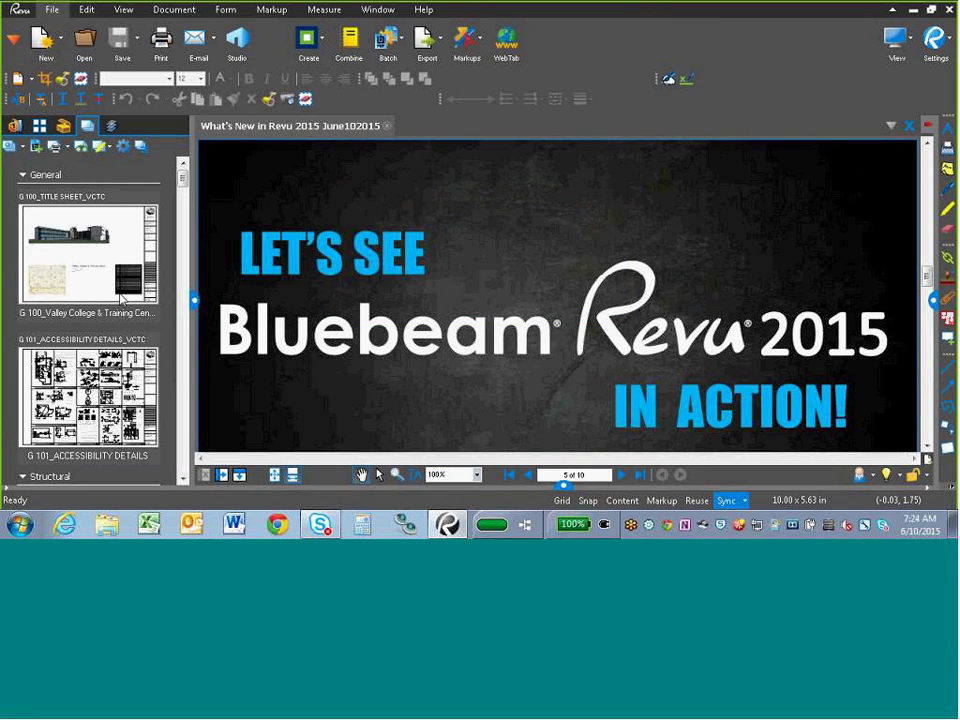
# - Collapse the General, Structural, Architectural and Plumbing categories in the set
pyautogui.click(21, 175)
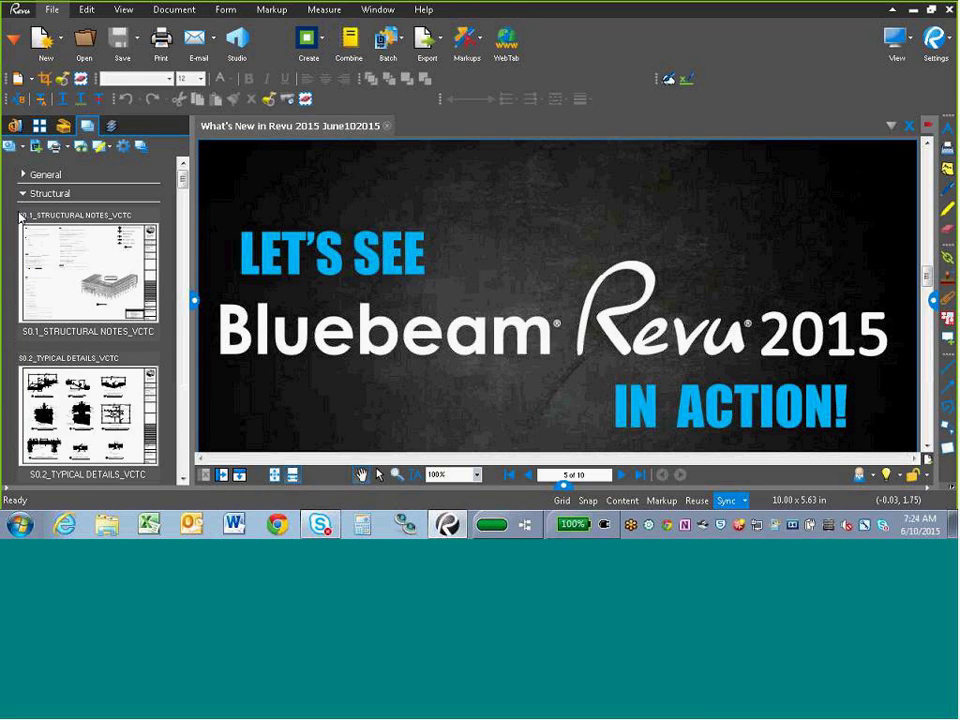
pyautogui.click(23, 195)
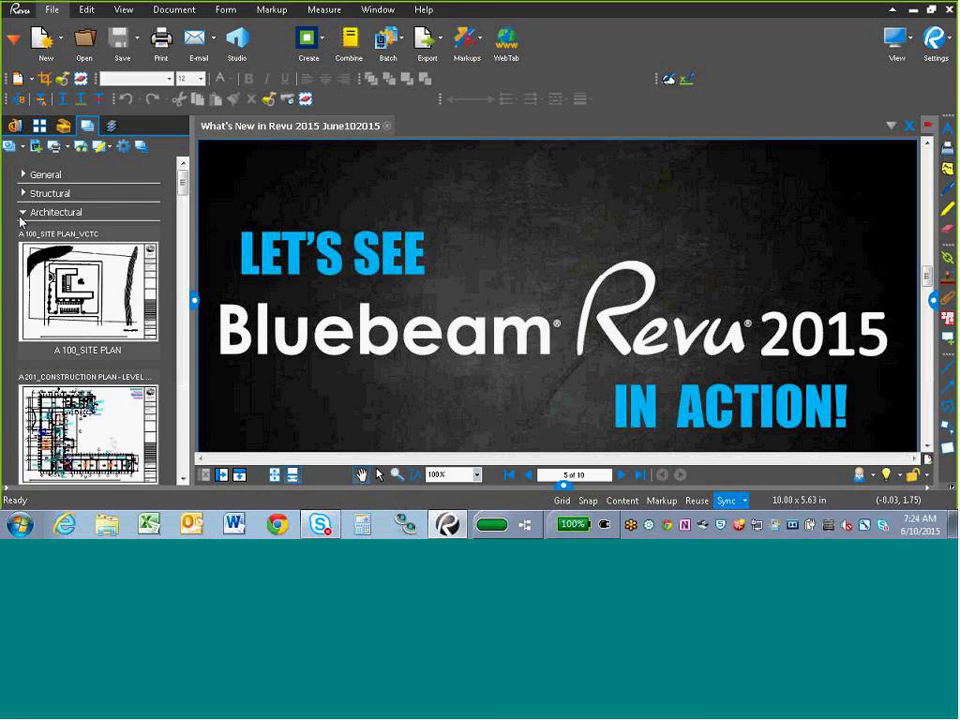
pyautogui.click(21, 214)
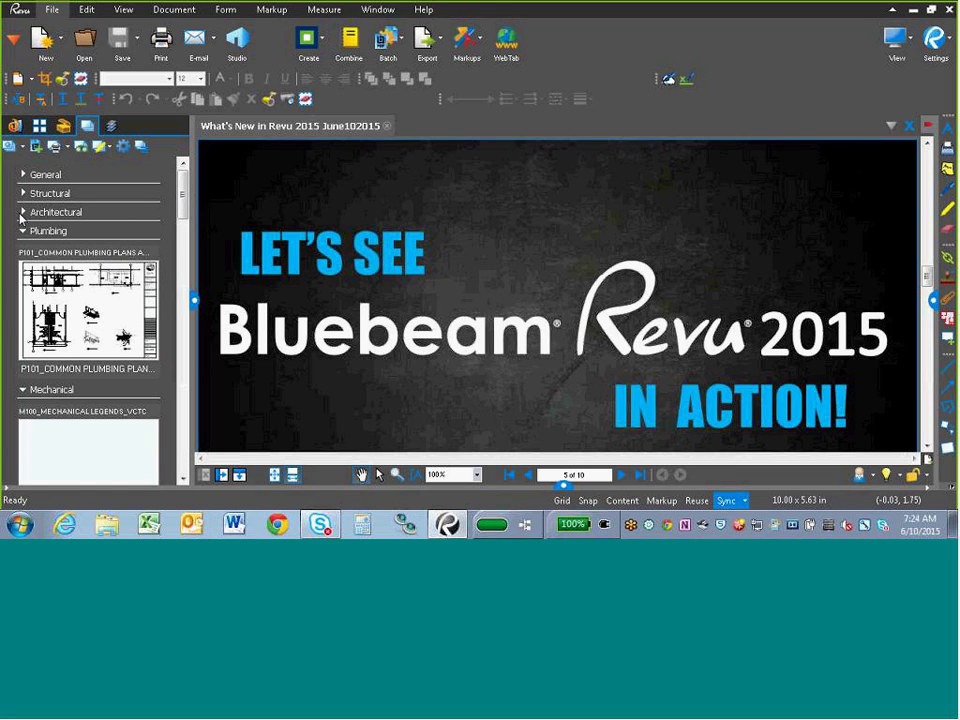
pyautogui.click(22, 233)
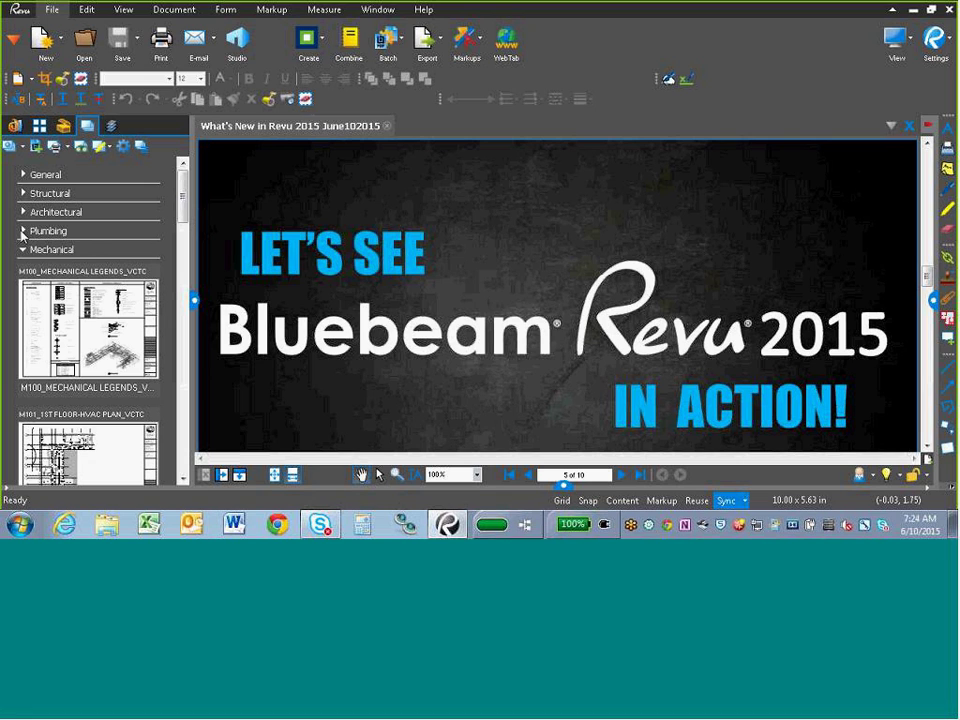
# - Expand the Plumbing category, open the P101 Common Plumbing Plans and Details sheet, and check its page thumbnails before returning to the set
pyautogui.click(22, 232)
pyautogui.click(88, 310)
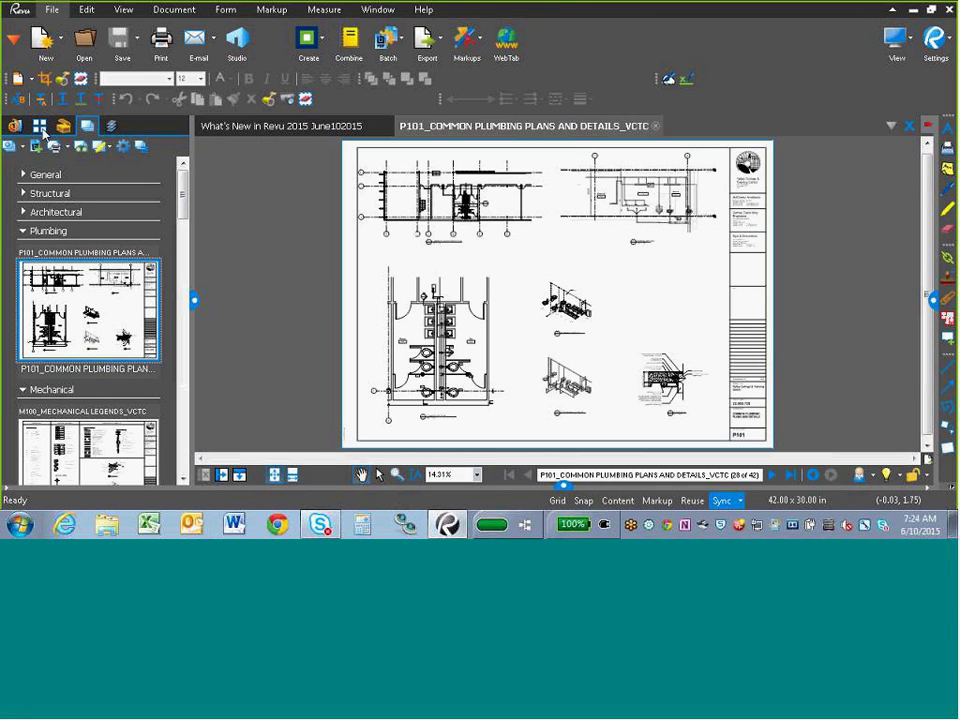
pyautogui.click(42, 130)
pyautogui.click(88, 130)
# - Collapse and reopen the Plumbing category, and expand the Structural category to view its sheets
pyautogui.click(23, 232)
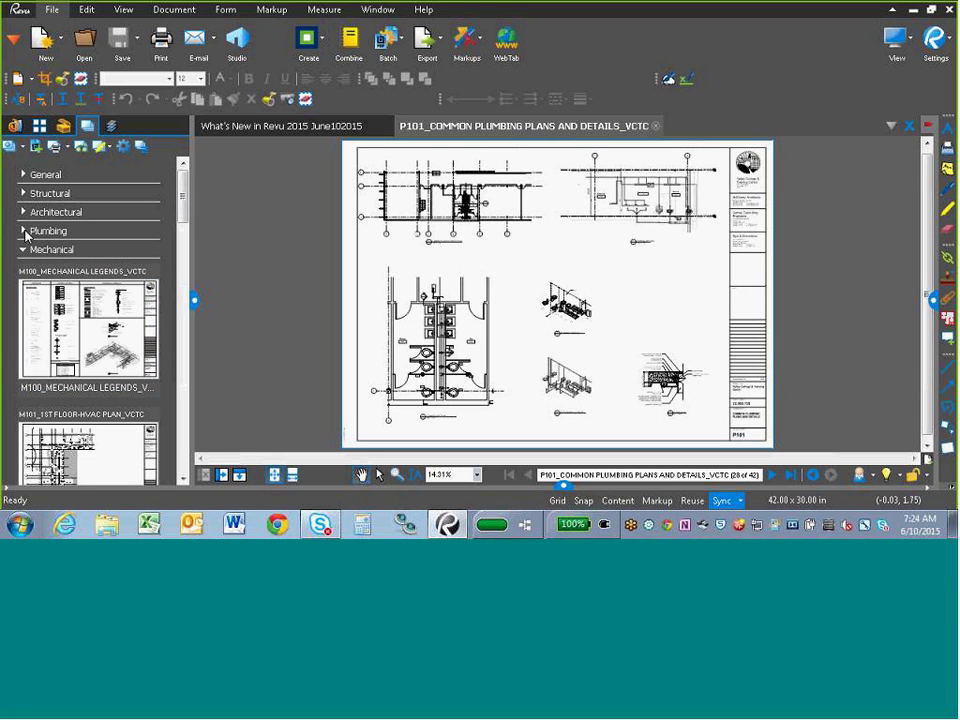
pyautogui.click(24, 231)
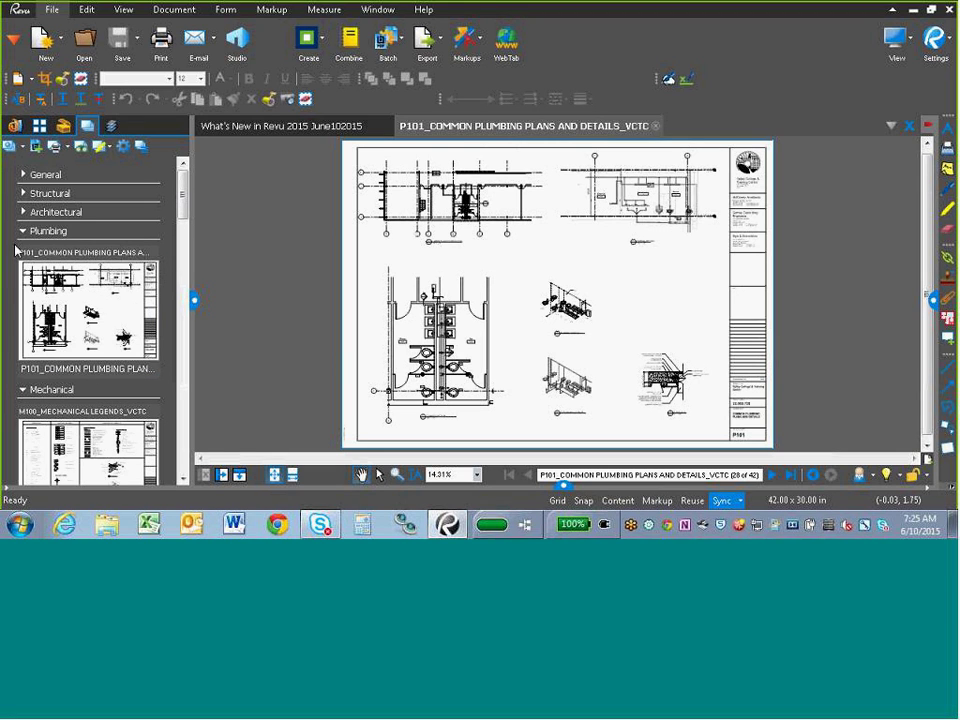
pyautogui.click(23, 193)
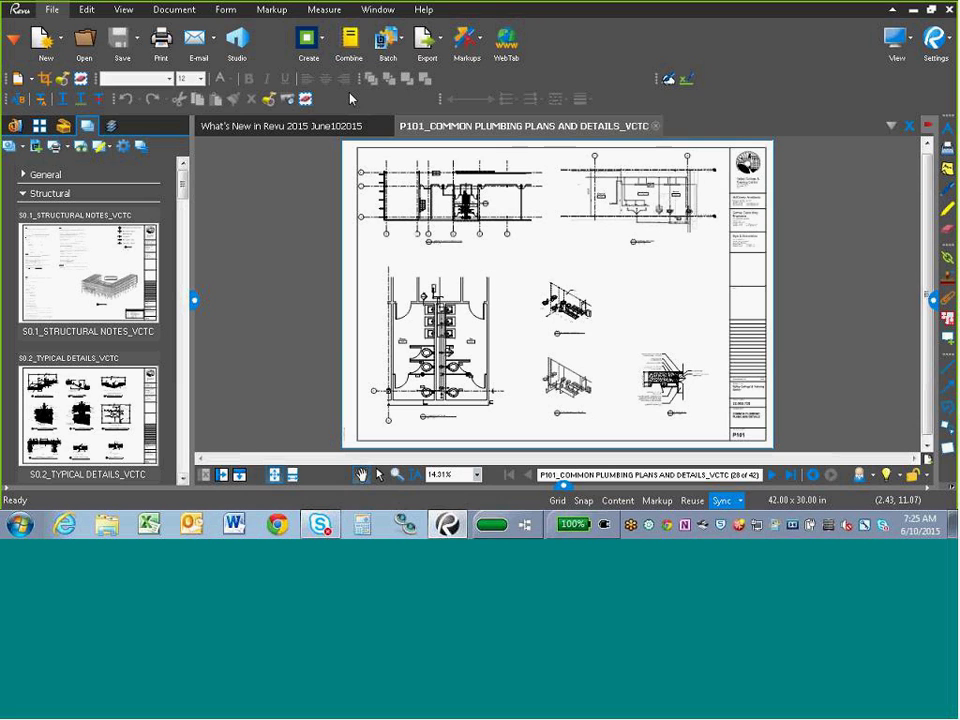
# - Start adding files to the set, acknowledge the categories notice, and browse to the Revision 02 folder in Sets 3.0
pyautogui.click(36, 147)
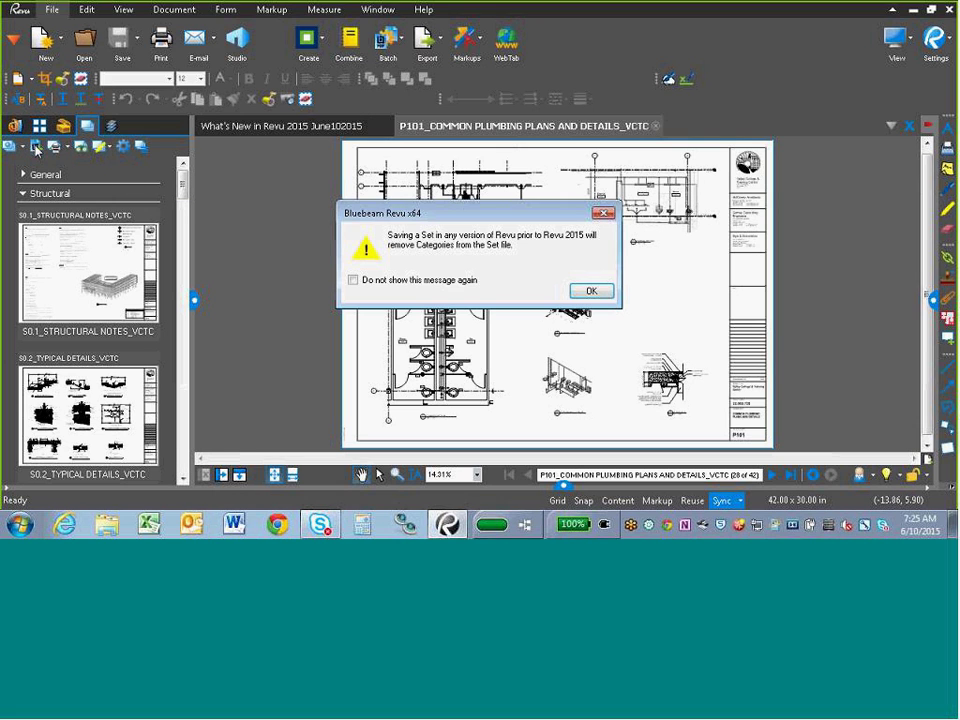
pyautogui.click(591, 291)
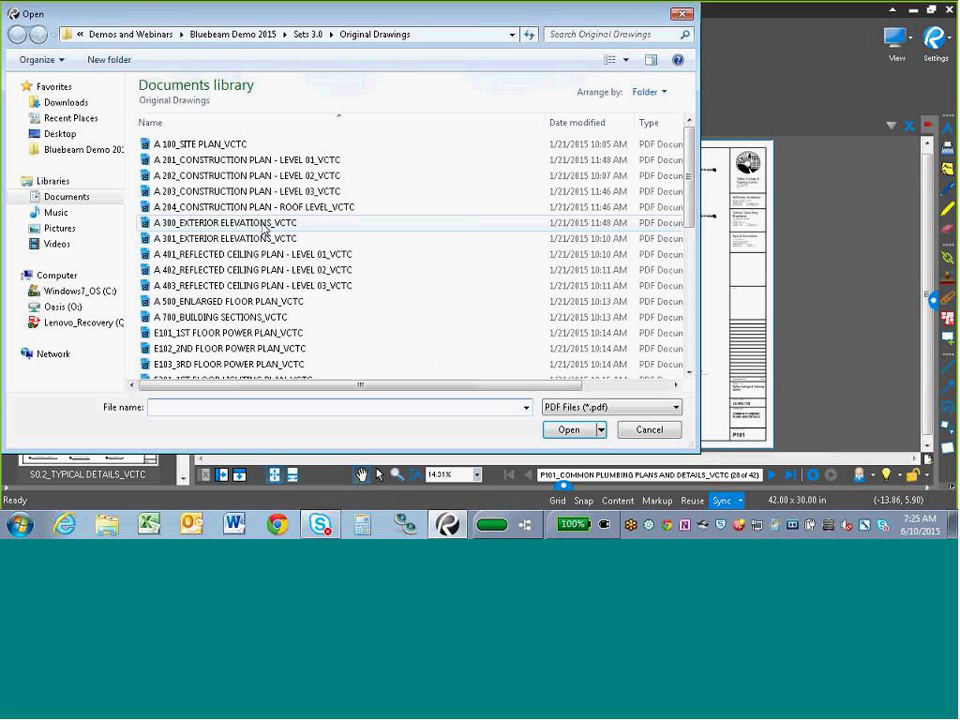
pyautogui.click(312, 35)
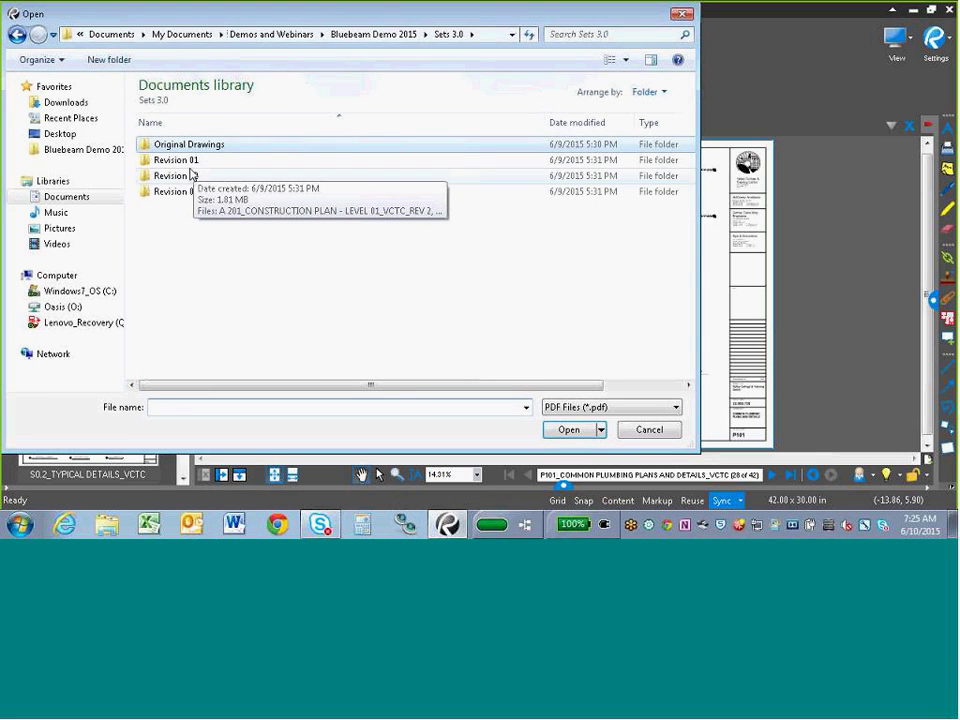
pyautogui.click(187, 178)
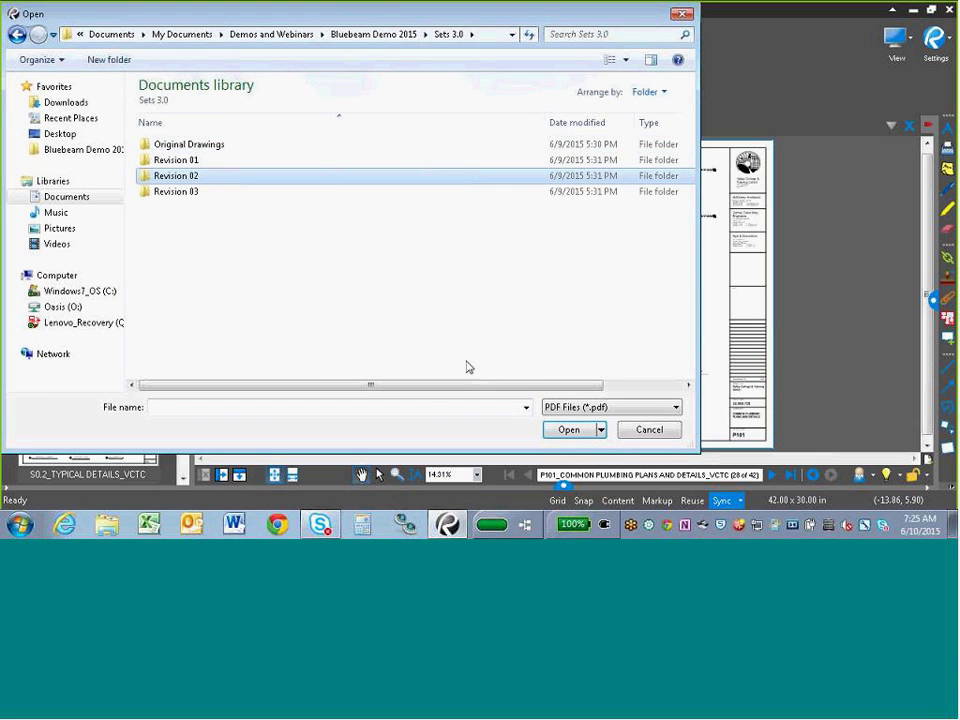
pyautogui.click(558, 431)
# - Add the REV 2 drawings A 201, A 203 and A 300, copying markups to the revised pages and stamping the current pages Superseded
pyautogui.click(205, 146)
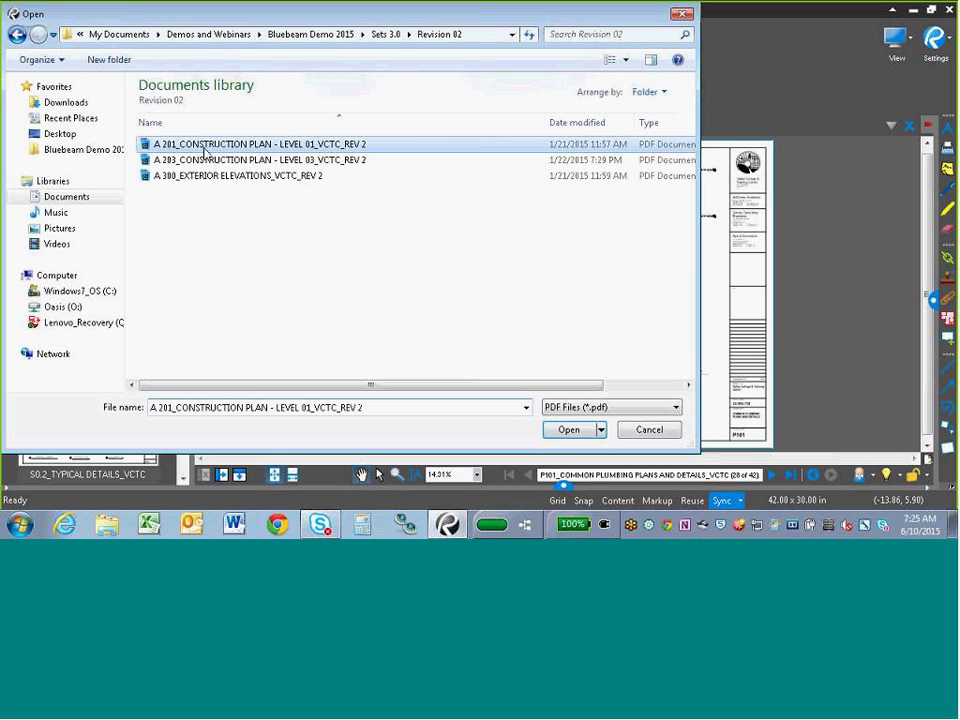
pyautogui.keyDown('shift'); pyautogui.click(215, 182); pyautogui.keyUp('shift')
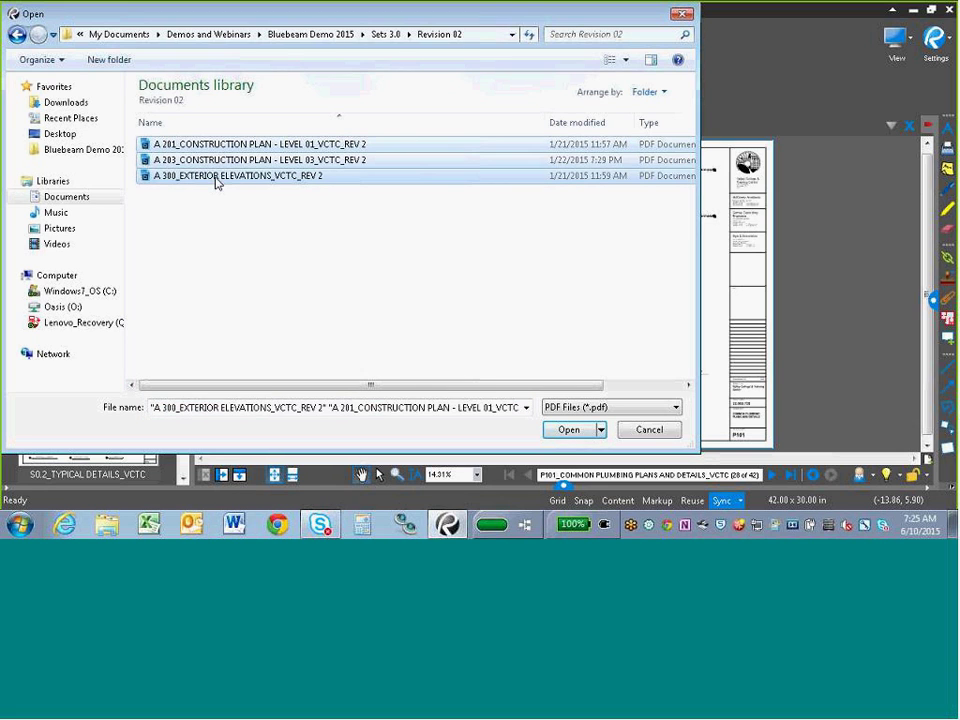
pyautogui.click(582, 430)
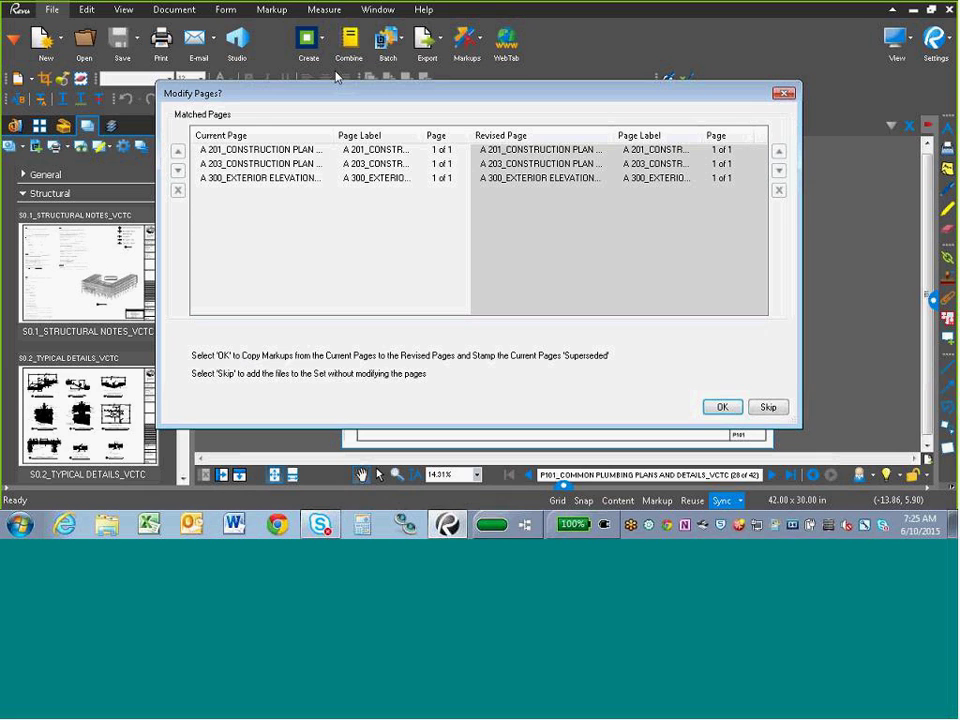
pyautogui.moveTo(356, 100); pyautogui.dragTo(348, 77)
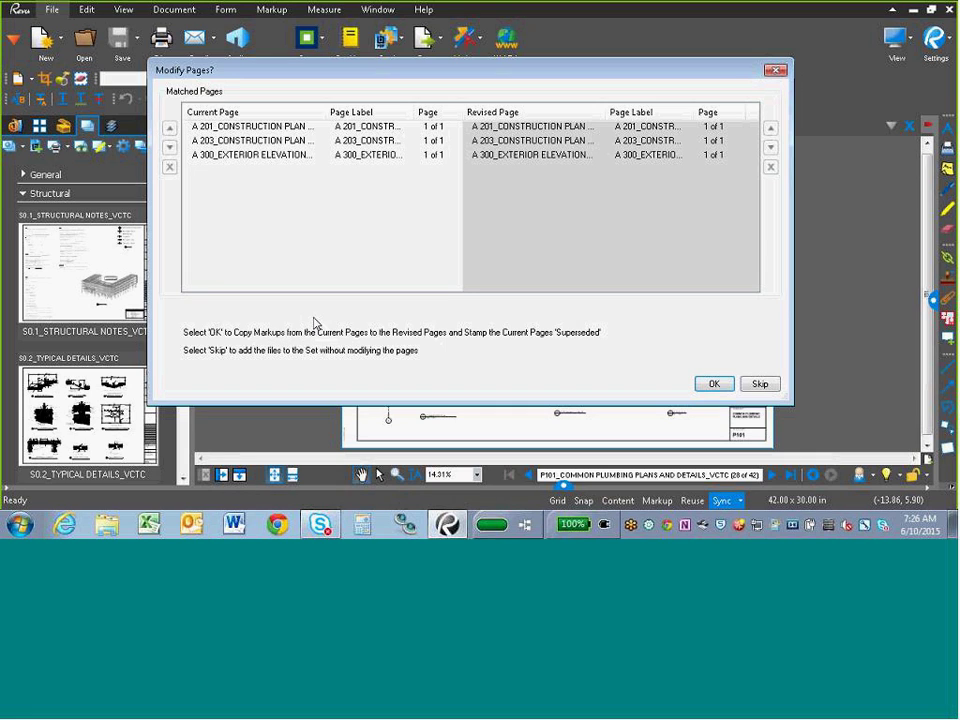
pyautogui.click(716, 385)
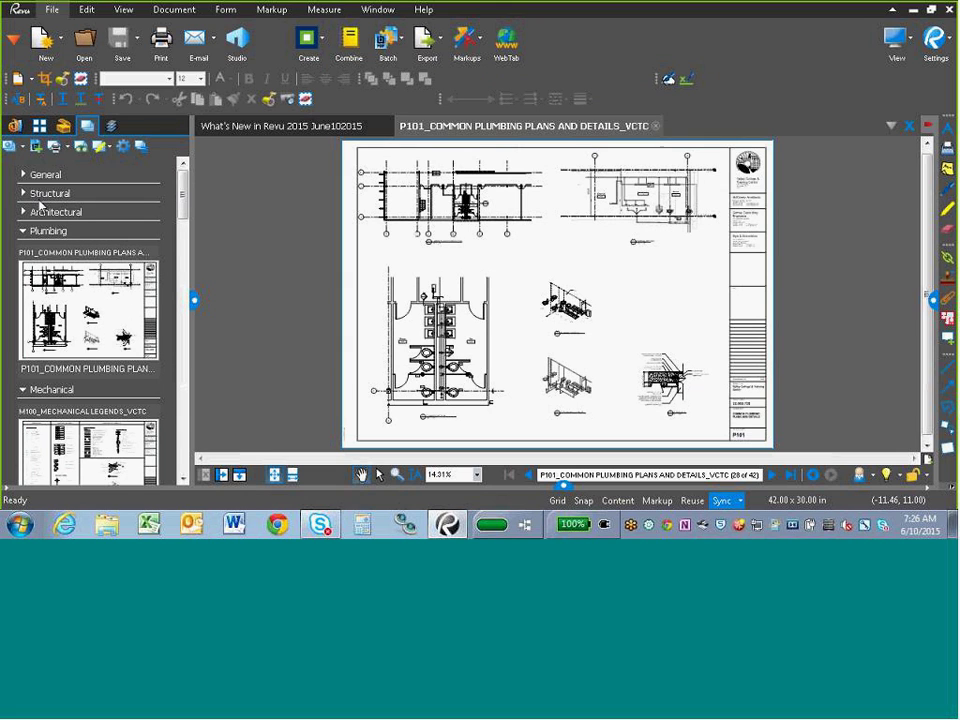
# - Expand the Structural and Architectural categories and open the revised A 201 Construction Plan Level 01 sheet
pyautogui.click(23, 193)
pyautogui.scroll(-10, 35, 260)
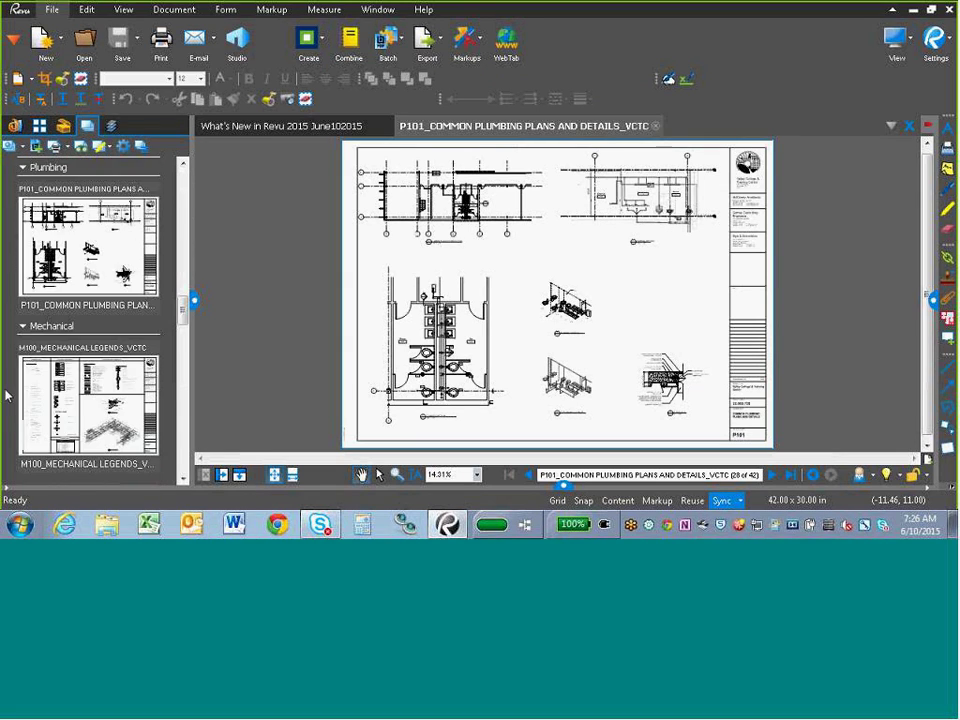
pyautogui.scroll(4, 20, 300)
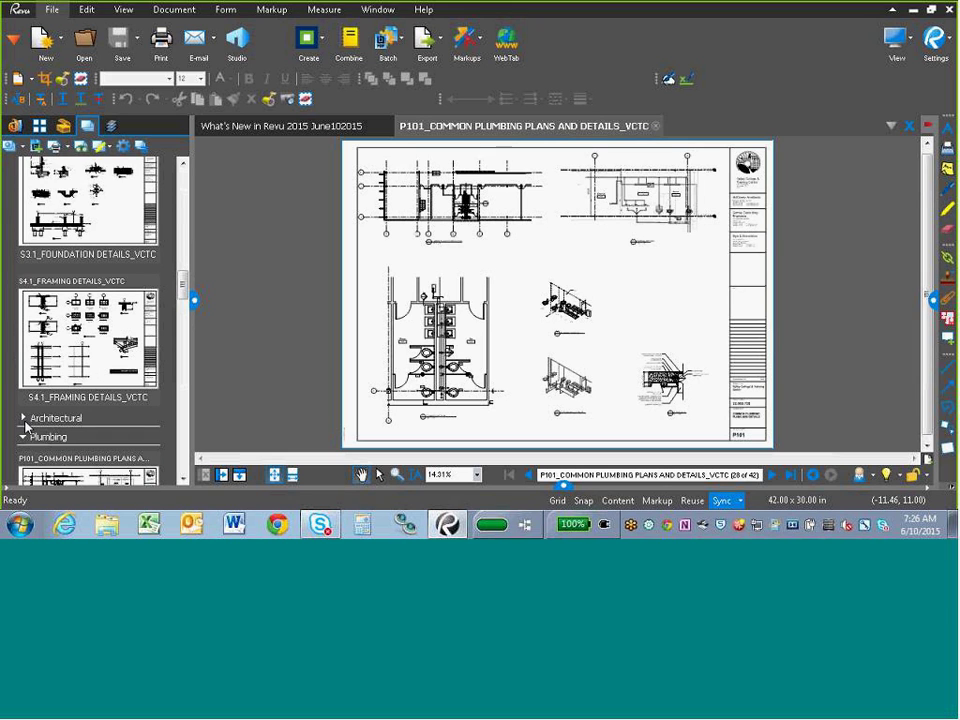
pyautogui.click(22, 418)
pyautogui.scroll(8, 136, 305)
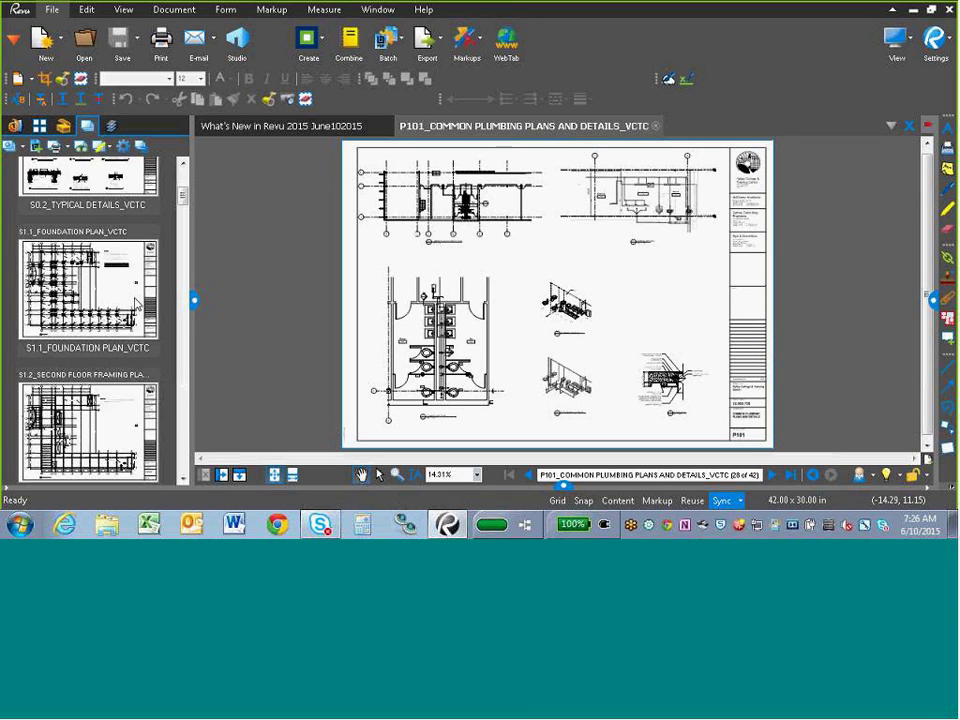
pyautogui.scroll(-4, 136, 305)
pyautogui.scroll(-8, 136, 305)
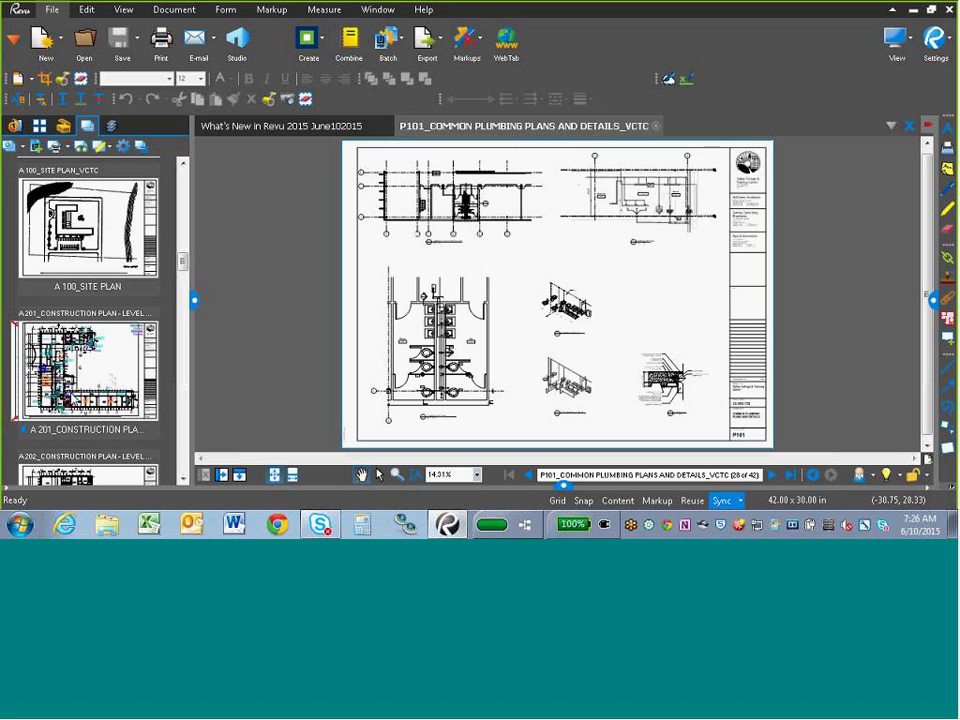
pyautogui.click(72, 393)
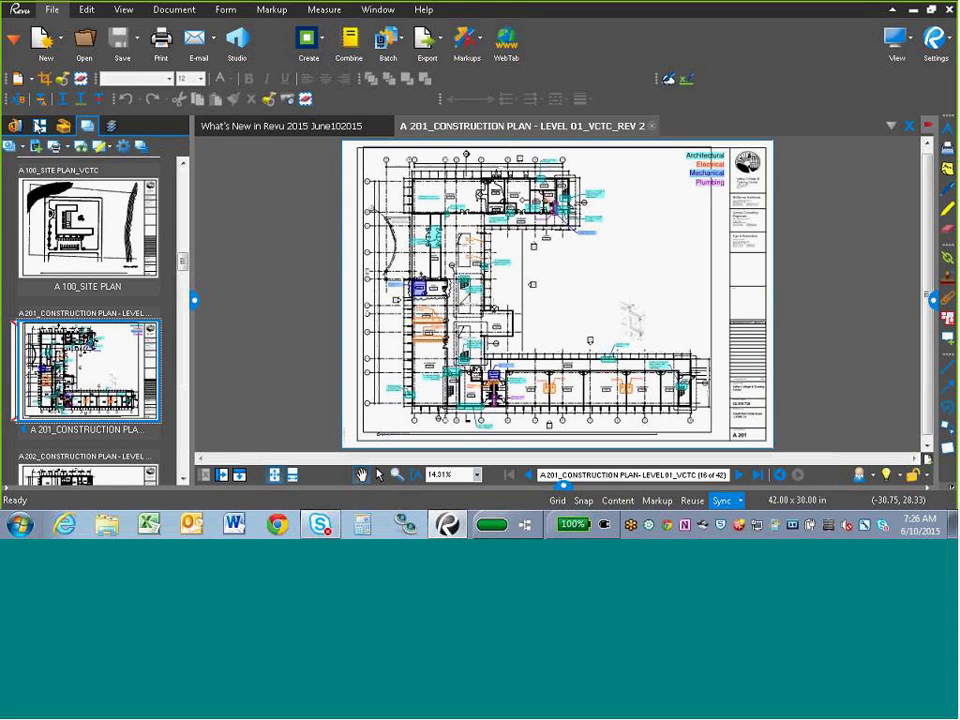
# - Check the A 201 sheet's page thumbnails, and flip its revision stack in the set to view the superseded version
pyautogui.click(38, 127)
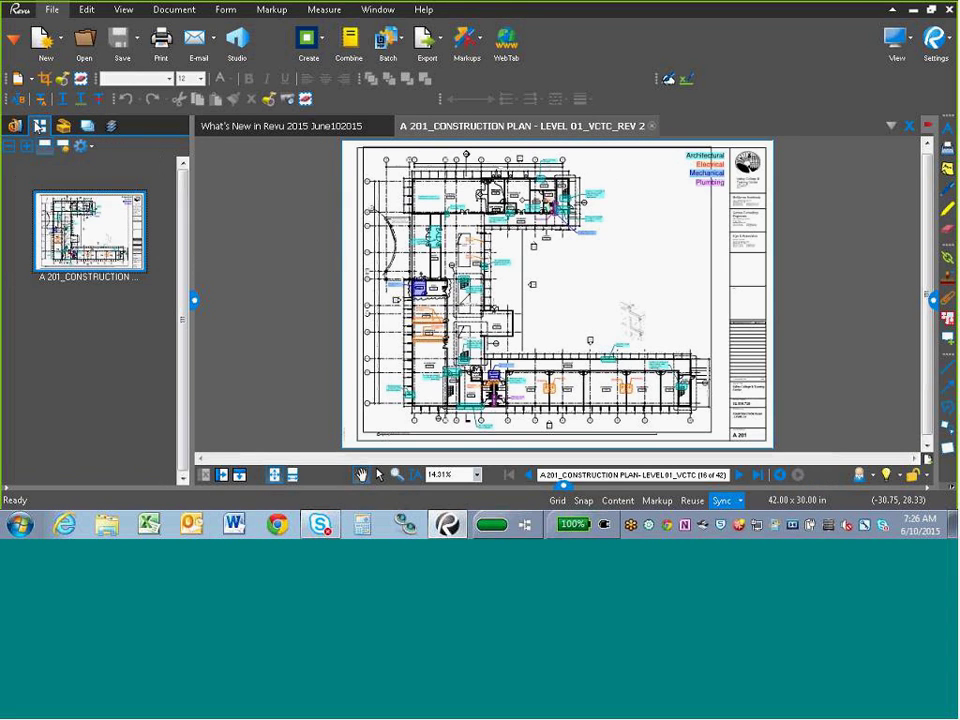
pyautogui.click(85, 127)
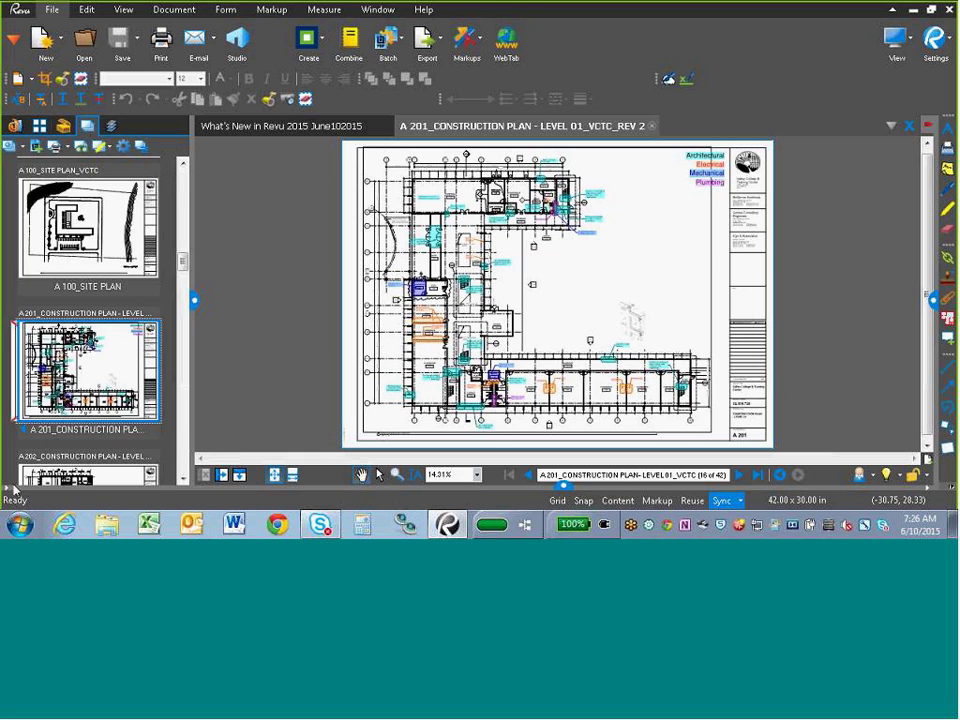
pyautogui.click(25, 432)
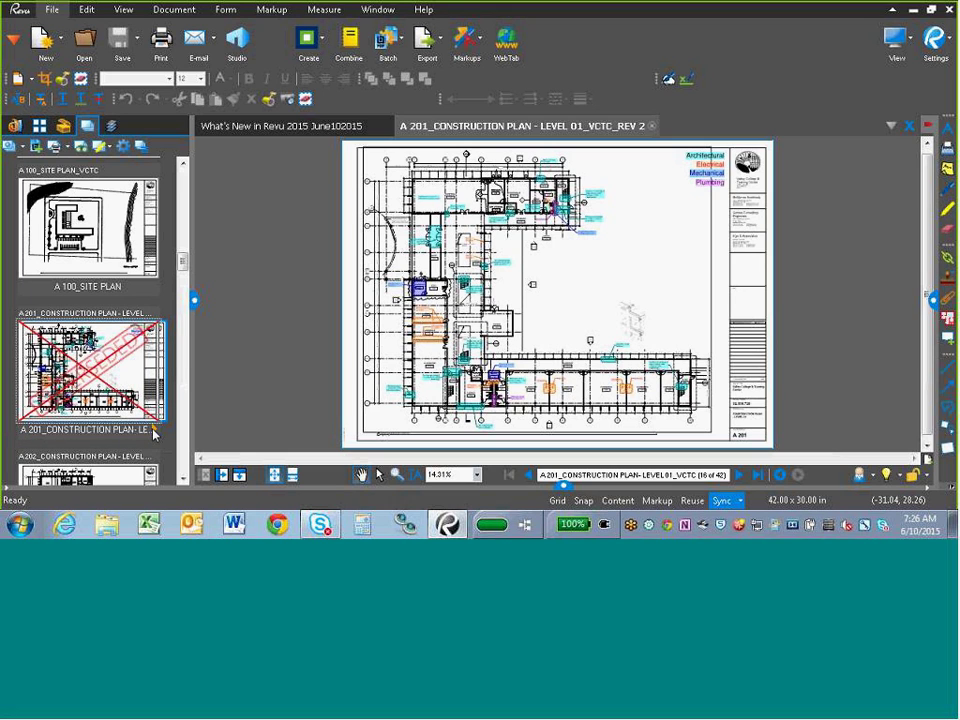
pyautogui.click(155, 432)
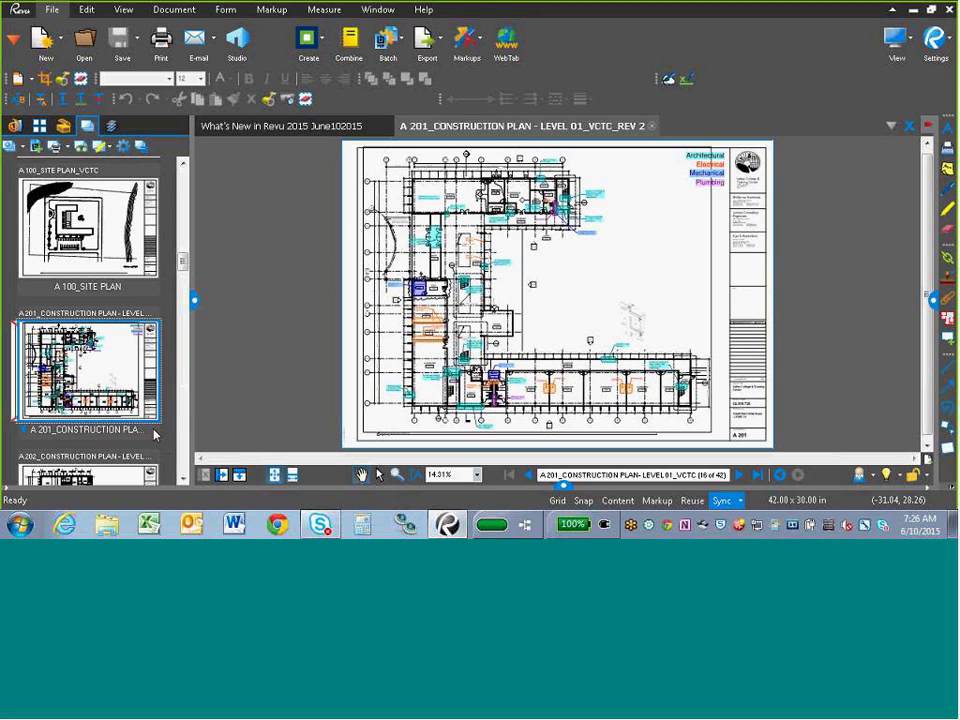
pyautogui.click(25, 432)
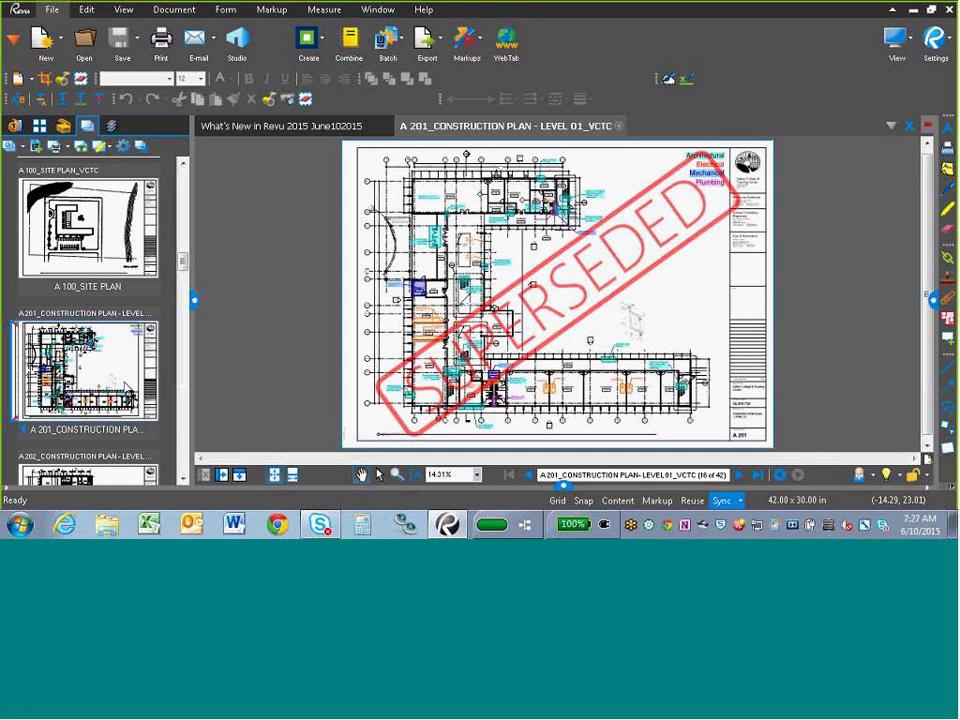
# - Flip the A 201 sheet's revision stack between its revised and superseded versions, and check the markups list for the revised version
pyautogui.click(157, 432)
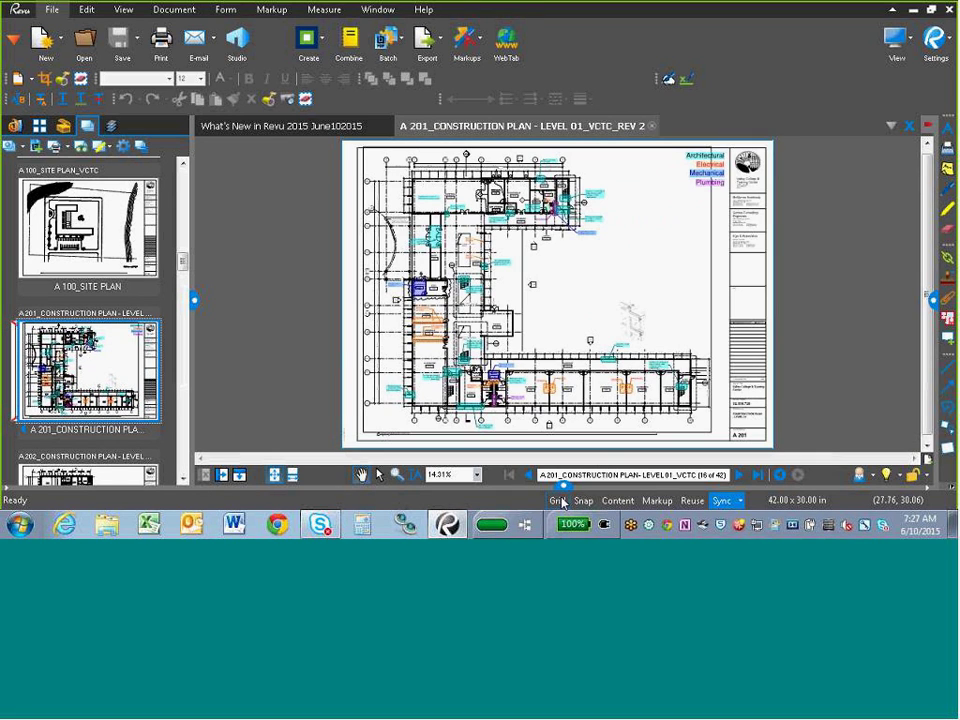
pyautogui.click(566, 489)
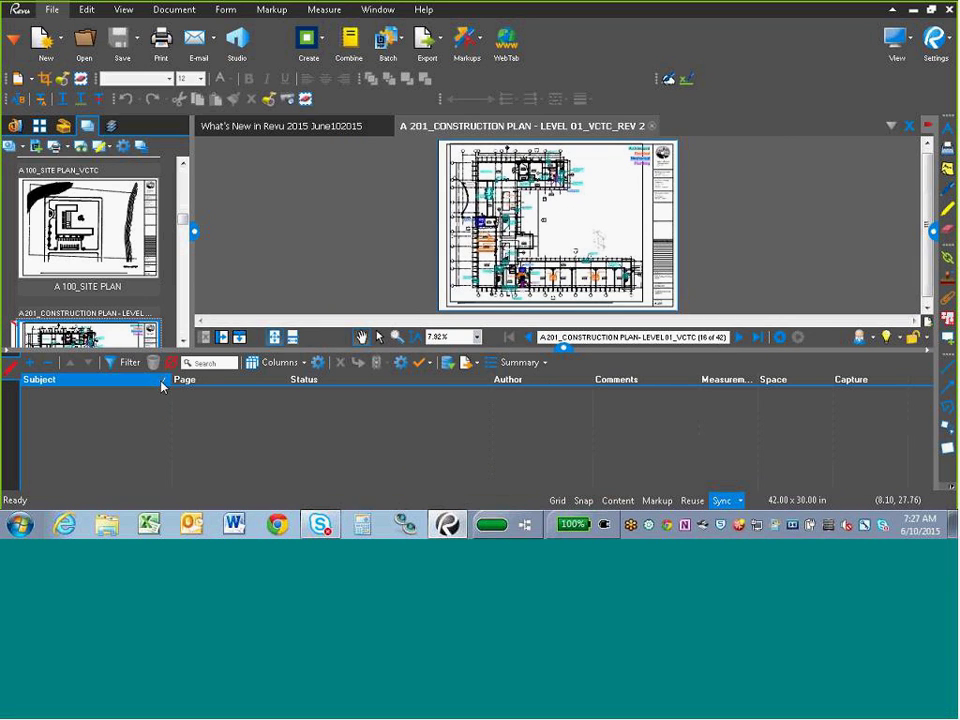
pyautogui.scroll(-2, 139, 271)
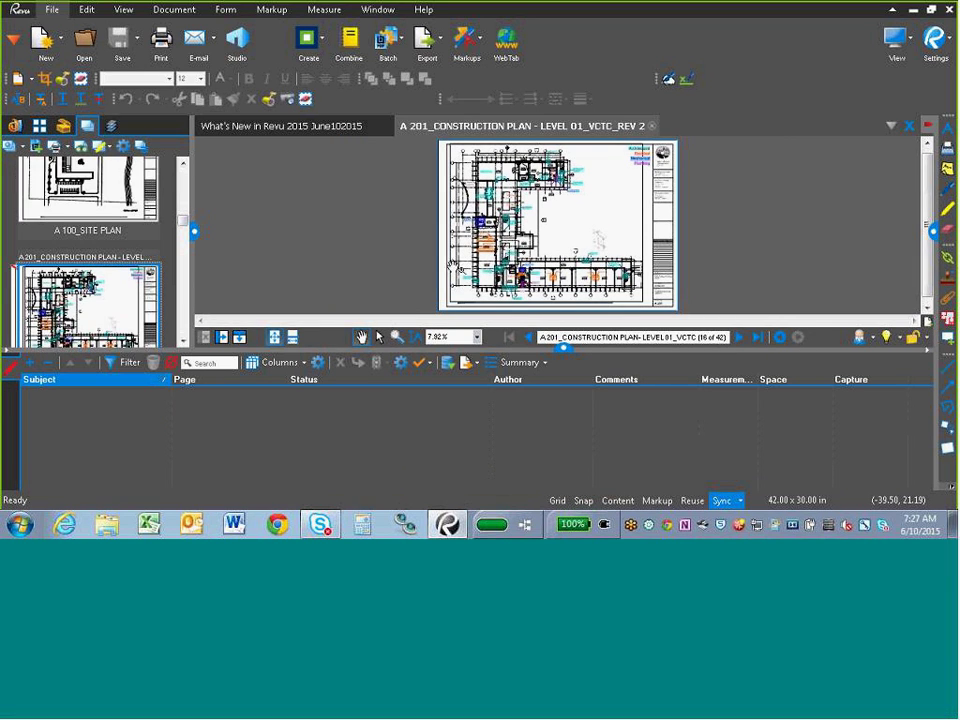
pyautogui.click(563, 347)
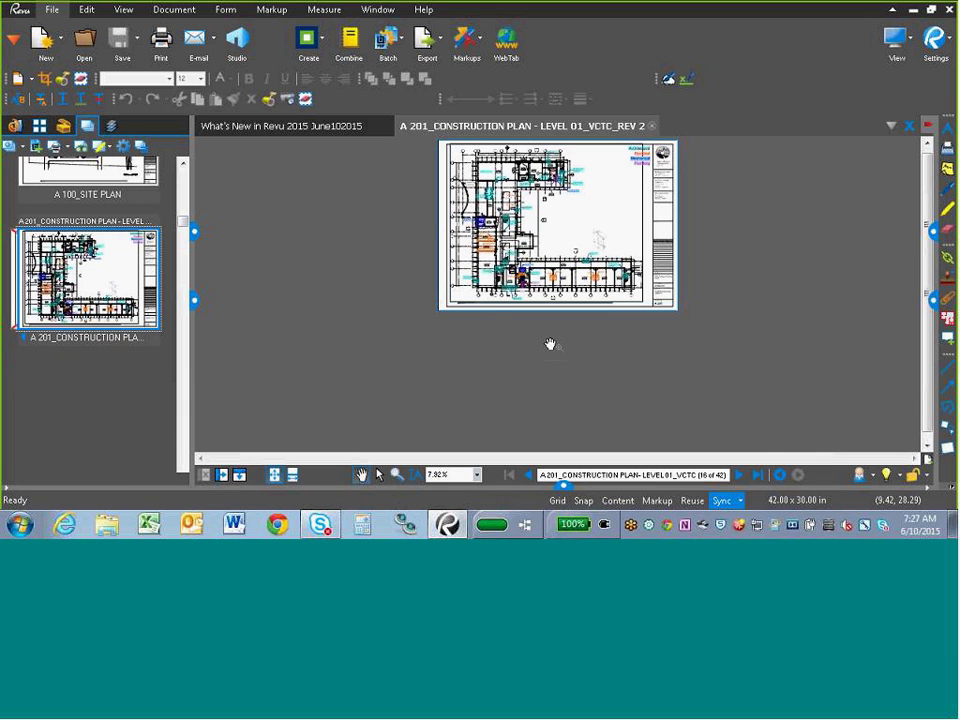
pyautogui.click(23, 340)
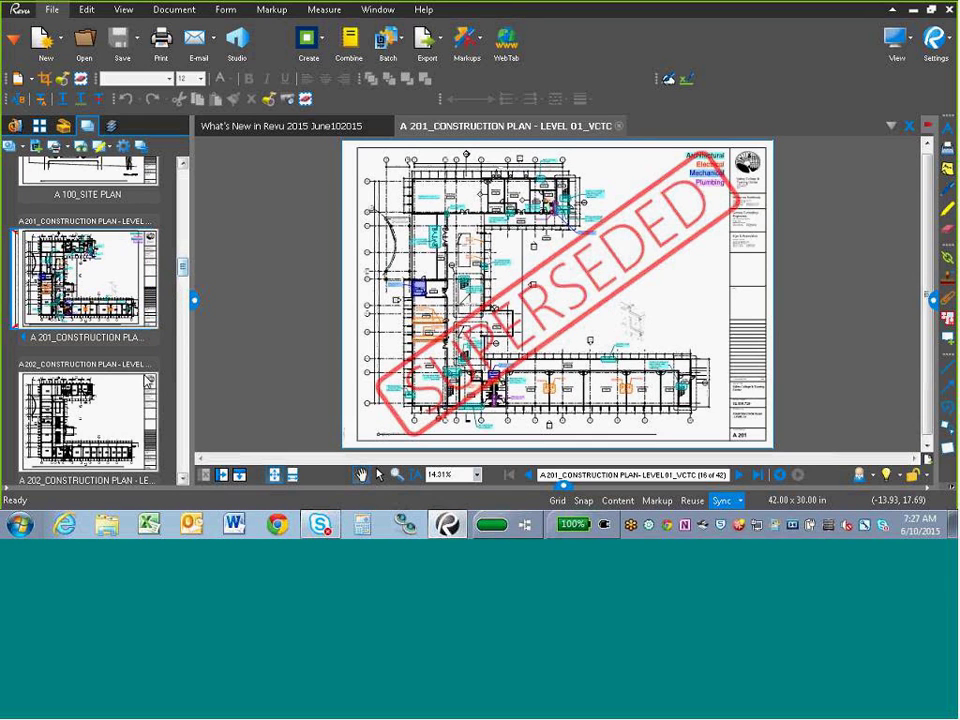
# - View the revised version of the A 300 Exterior Elevations sheet and examine the comparison and overlay commands offered for its stack
pyautogui.scroll(-5, 135, 394)
pyautogui.click(32, 370)
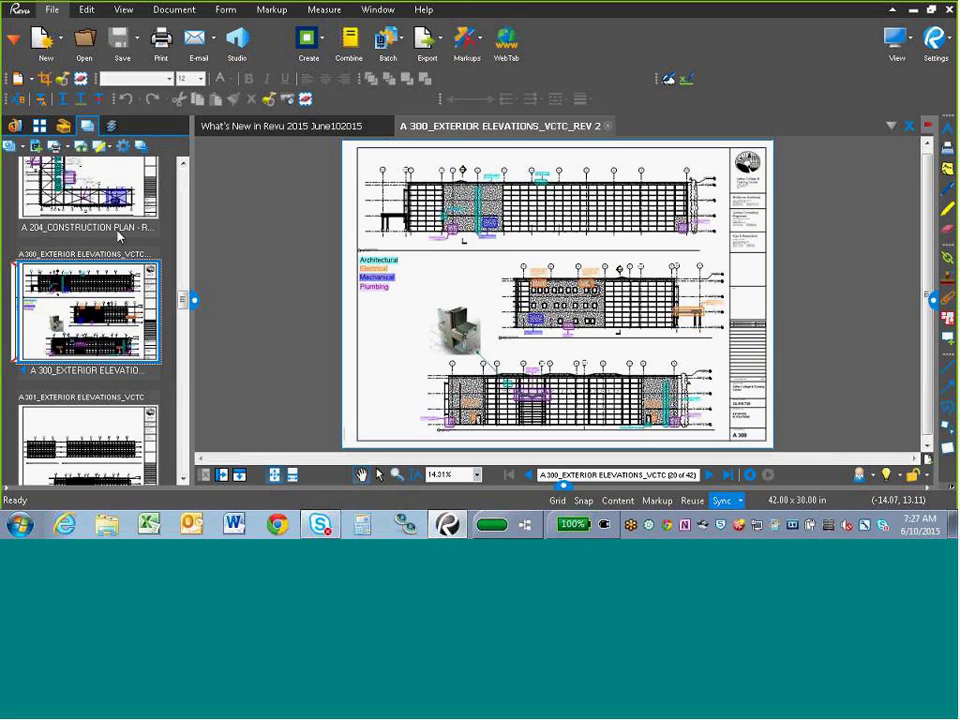
pyautogui.rightClick(110, 195)
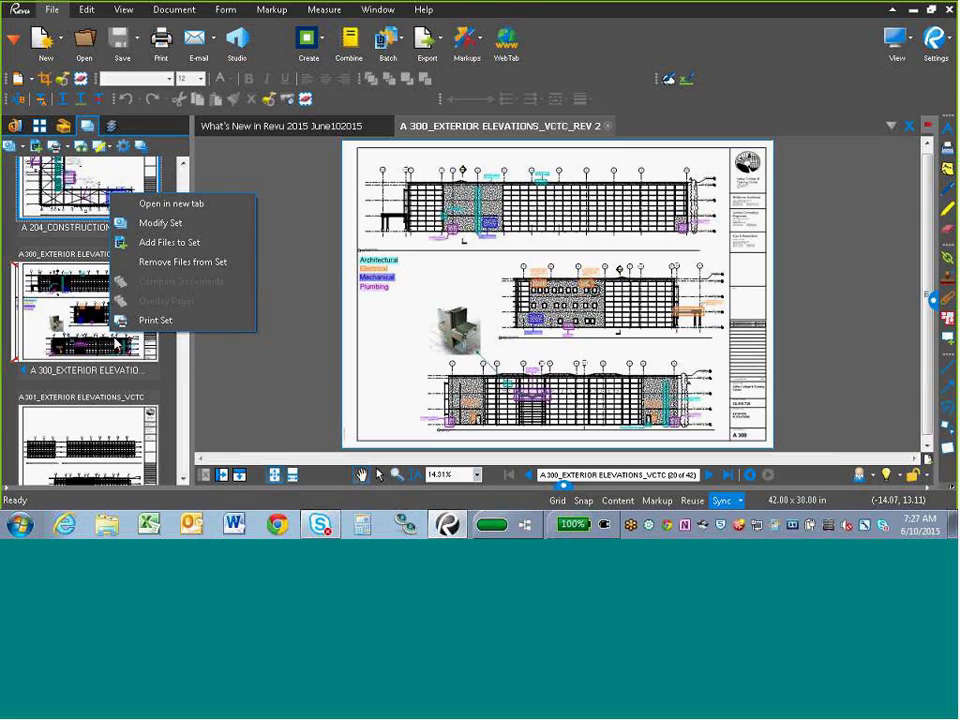
pyautogui.click(107, 343)
pyautogui.rightClick(107, 343)
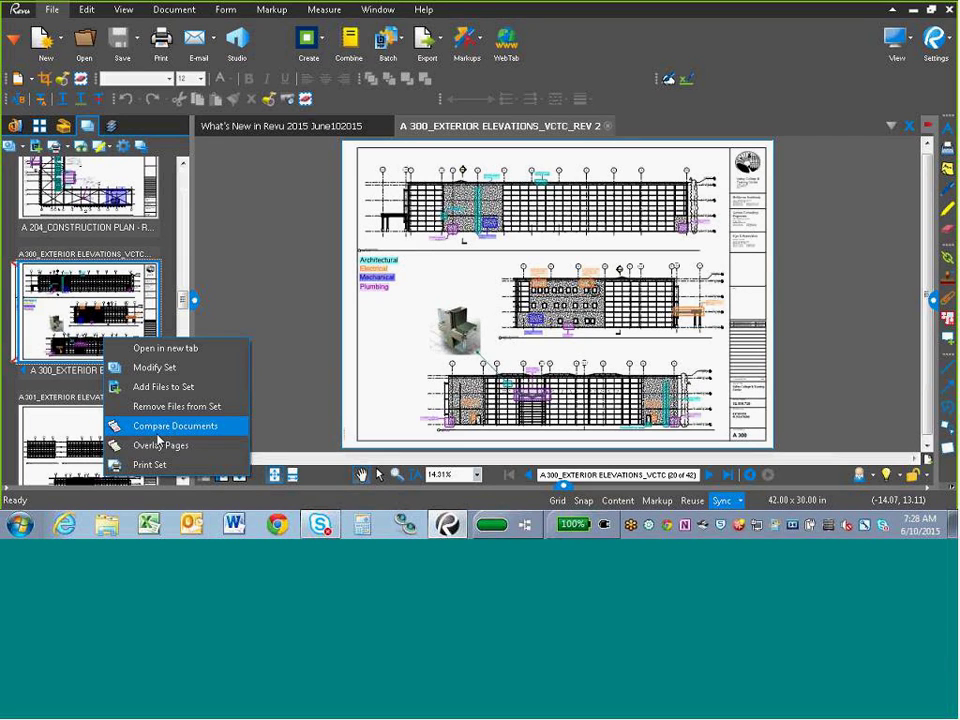
pyautogui.click(295, 297)
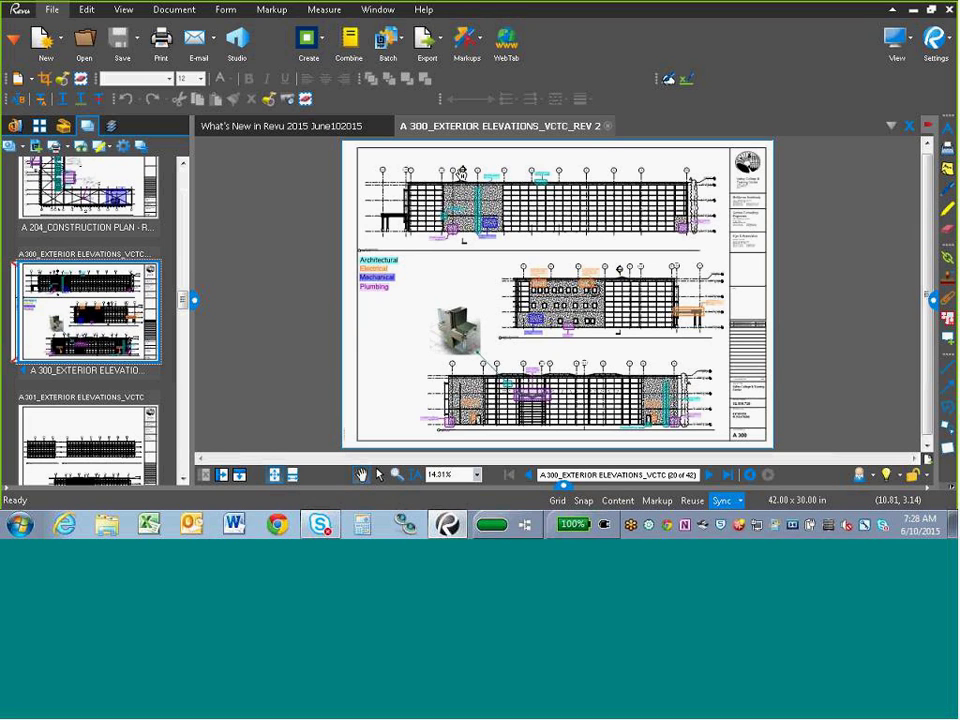
# - Close the A 300 Exterior Elevations sheet, and hide the drawing set to show the pinned, categorized and recent files
pyautogui.click(609, 127)
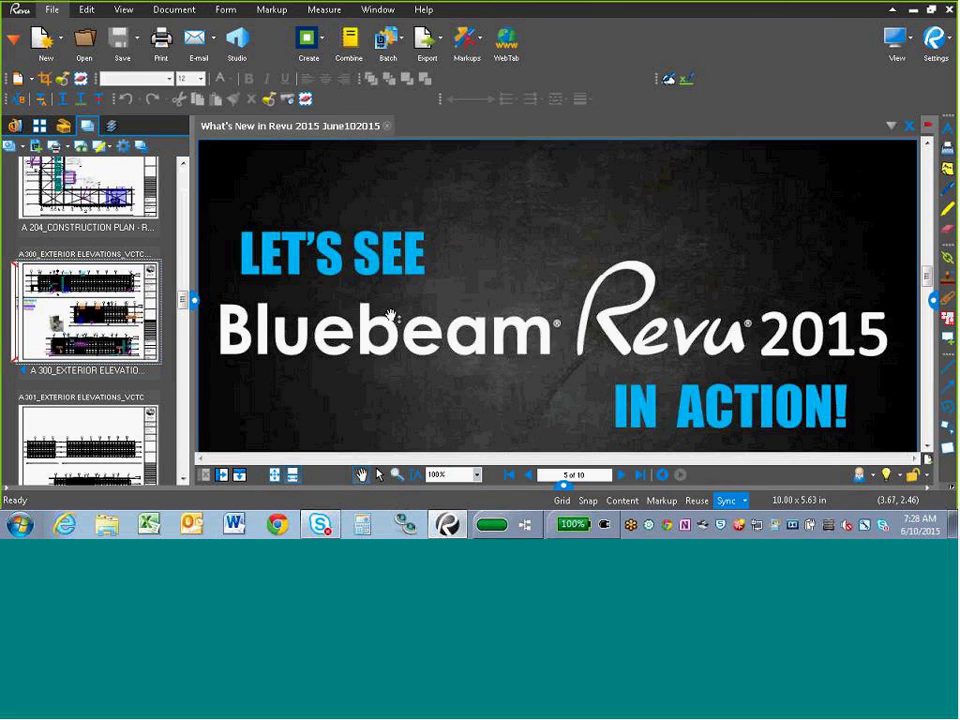
pyautogui.rightClick(92, 132)
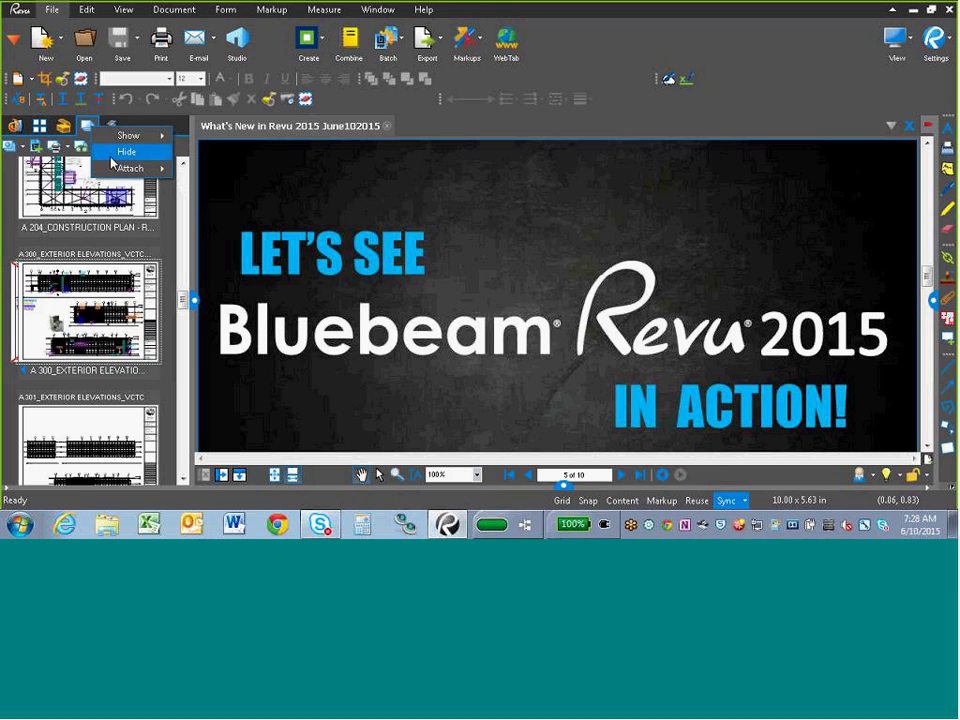
pyautogui.click(122, 151)
pyautogui.click(14, 126)
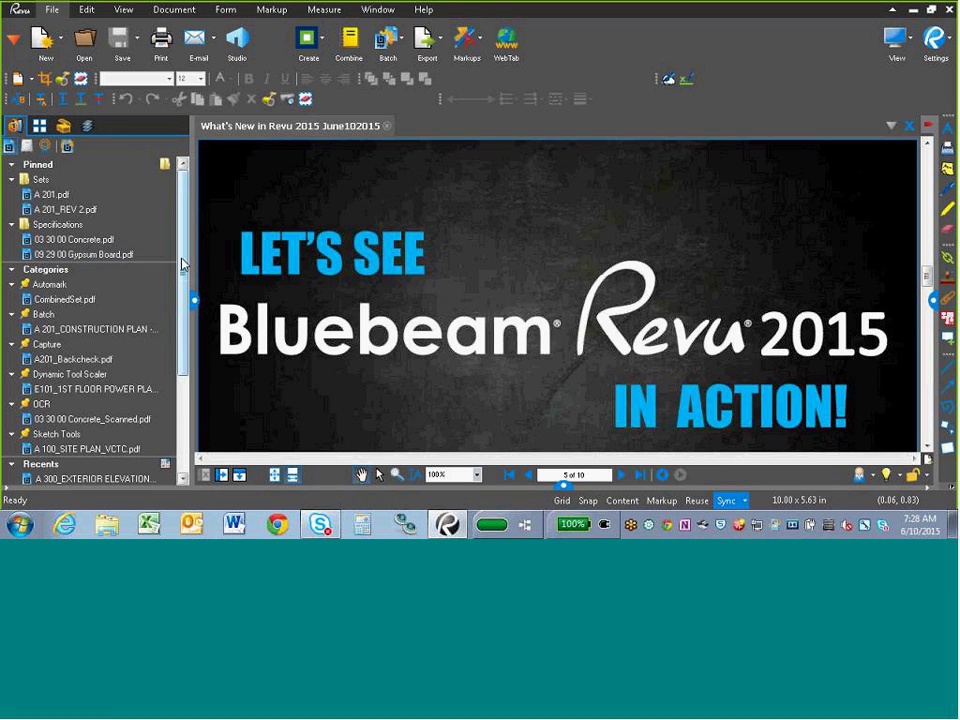
# - Open the pinned A 201.pdf and the Batch category's A 201 Construction Plan Level 01 file, keeping only the latter open
pyautogui.scroll(-1, 136, 201)
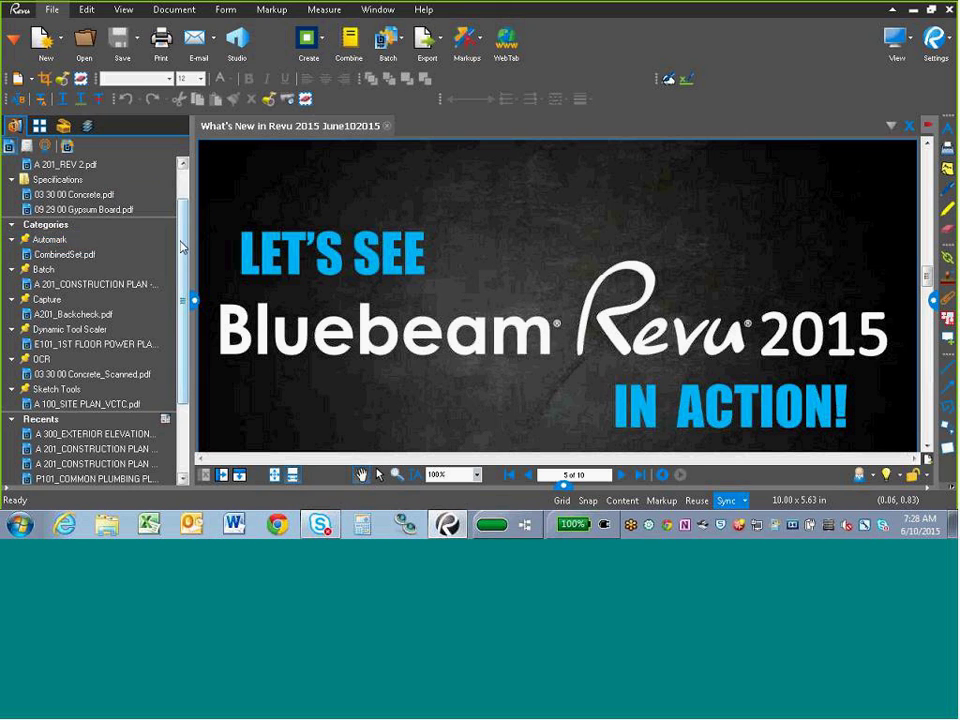
pyautogui.scroll(1, 70, 181)
pyautogui.click(58, 190)
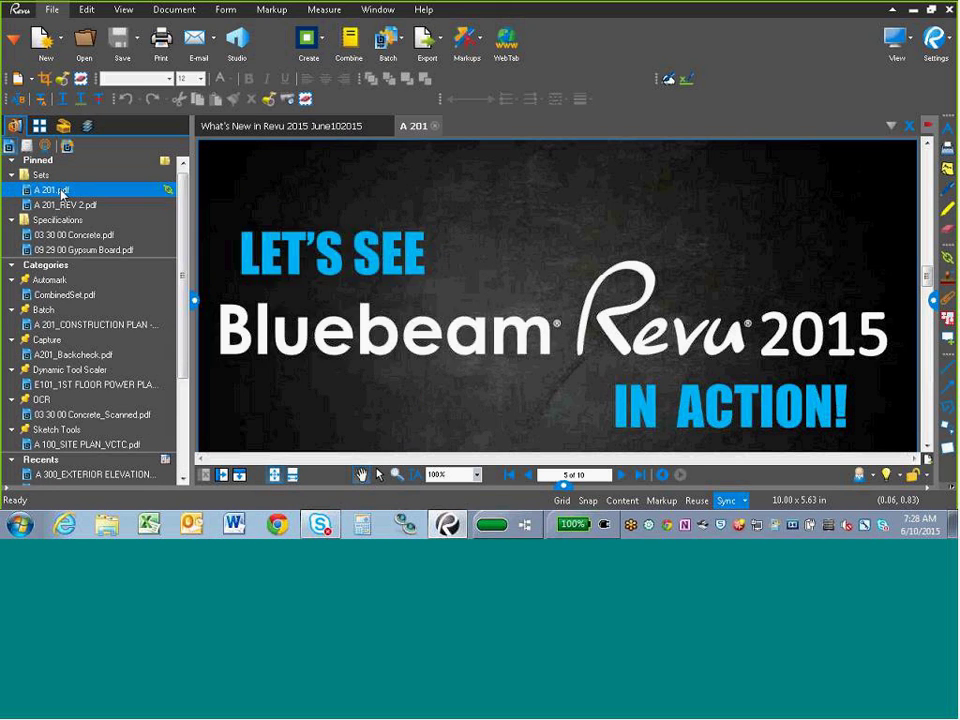
pyautogui.click(157, 323)
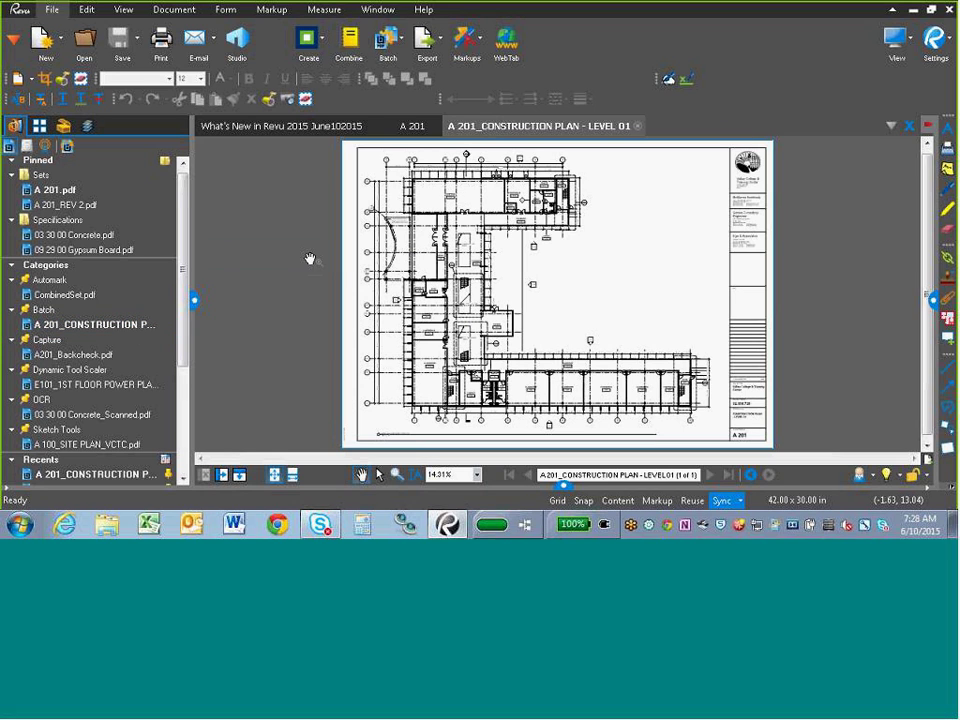
pyautogui.moveTo(92, 357)
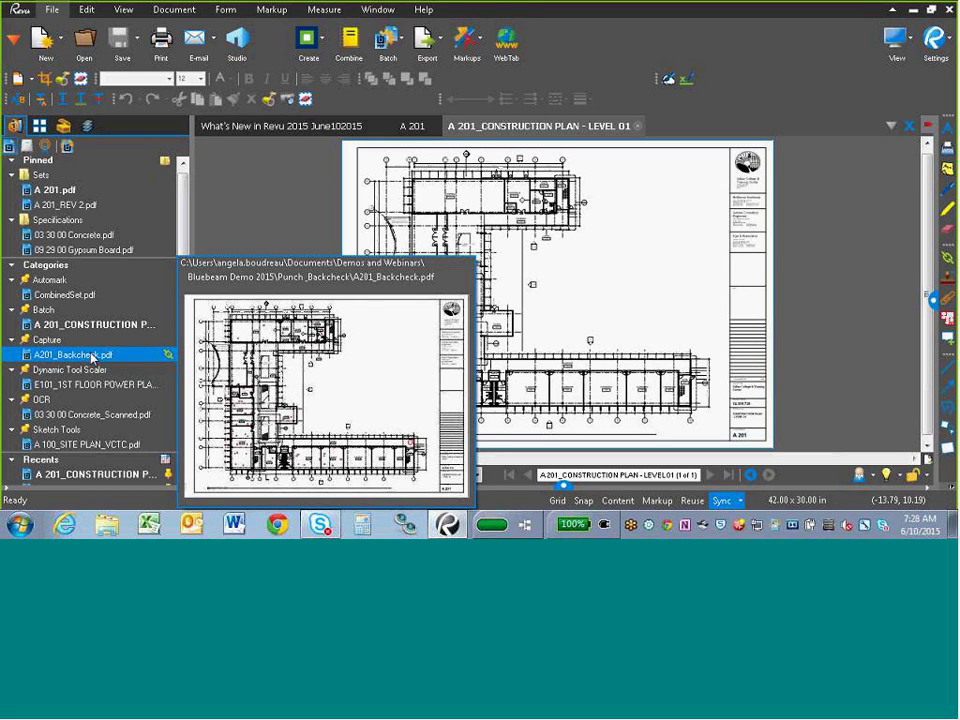
pyautogui.click(420, 126)
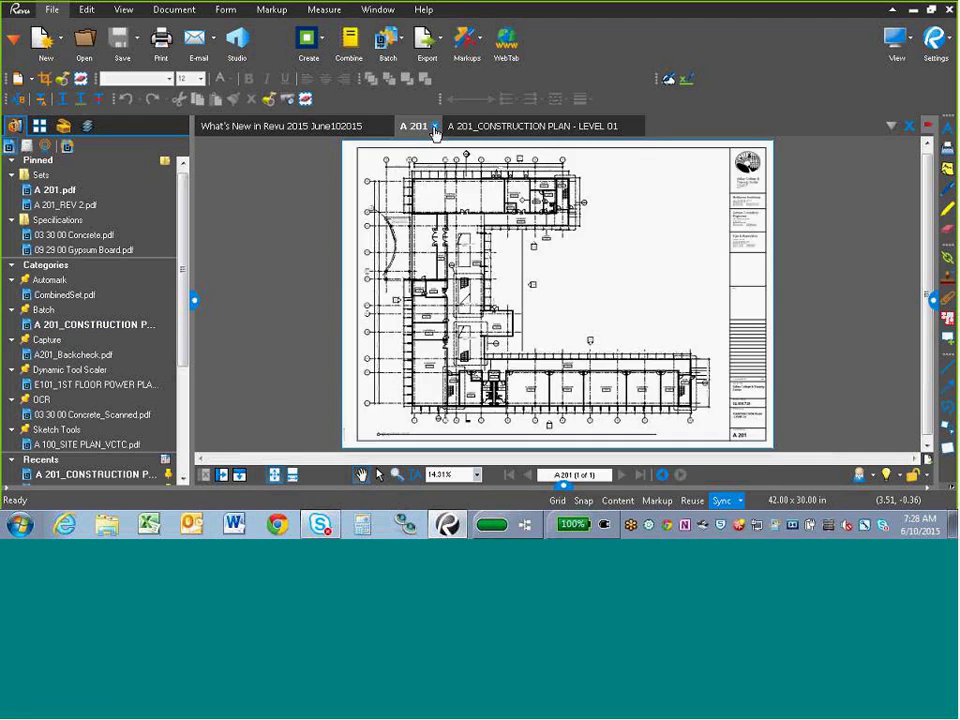
pyautogui.click(435, 127)
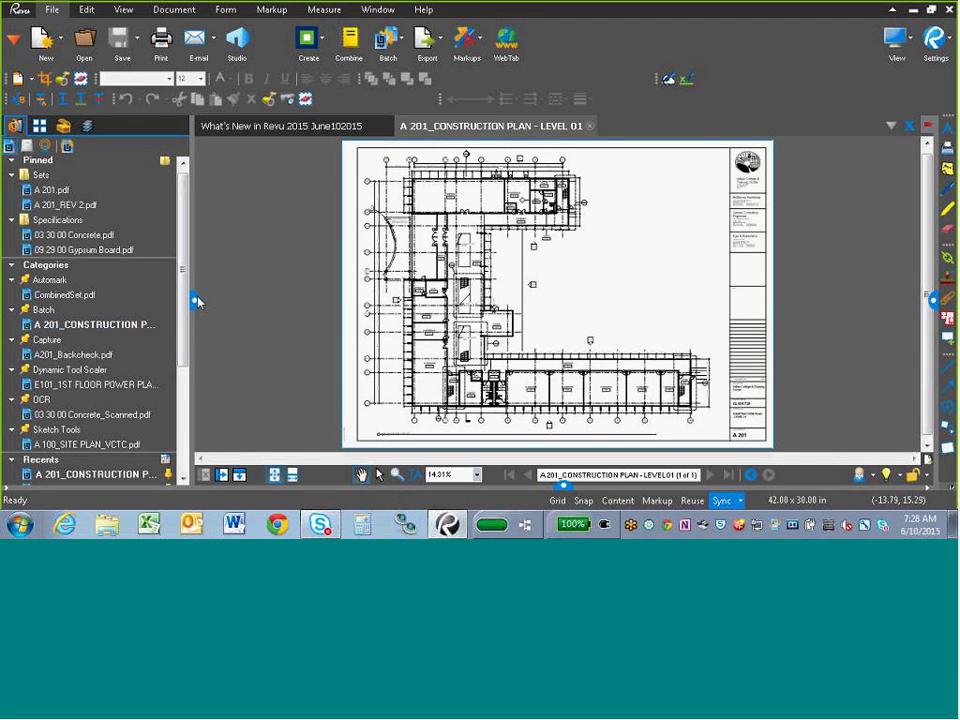
# - Hide the file list and examine the shape markup tools, including Cloud and Cloud+
pyautogui.click(196, 300)
pyautogui.scroll(2, 471, 285)
pyautogui.moveTo(471, 285); pyautogui.dragTo(479, 311)
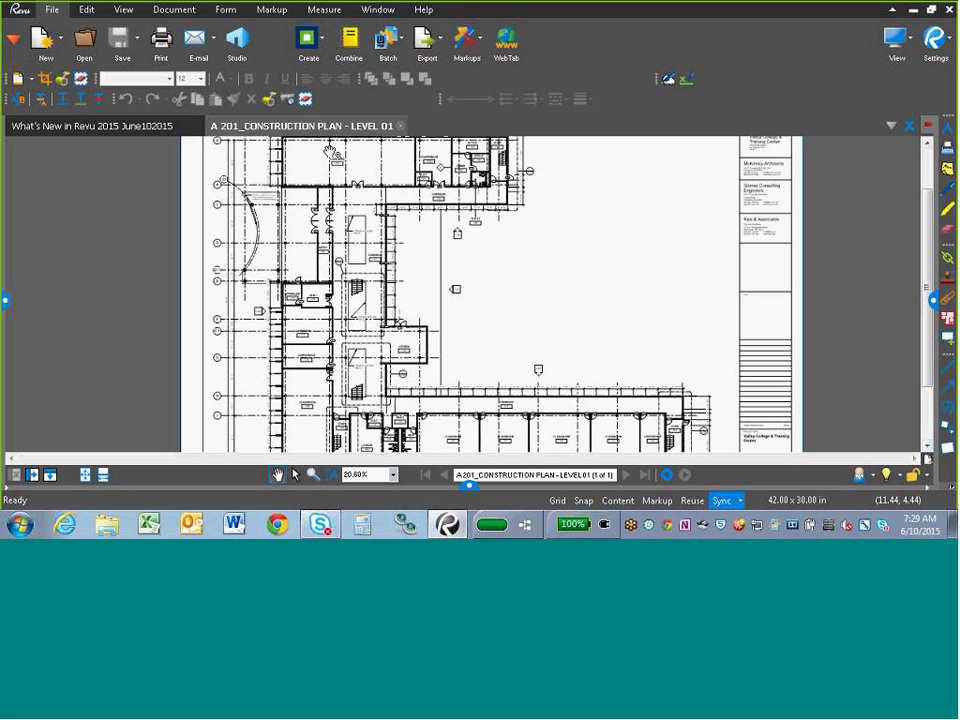
pyautogui.click(274, 12)
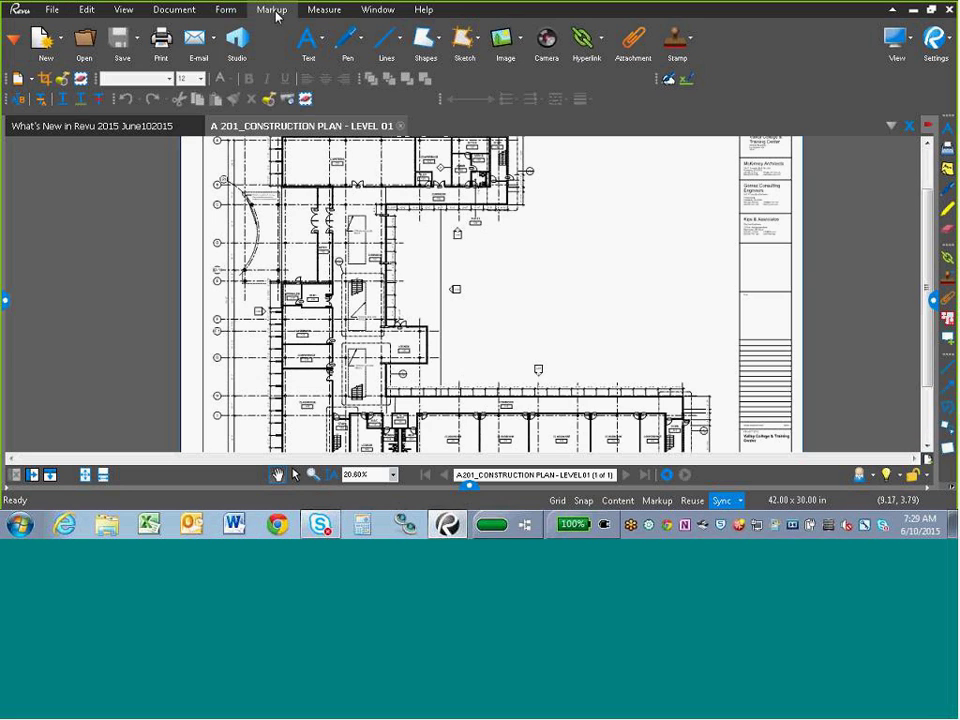
pyautogui.click(441, 44)
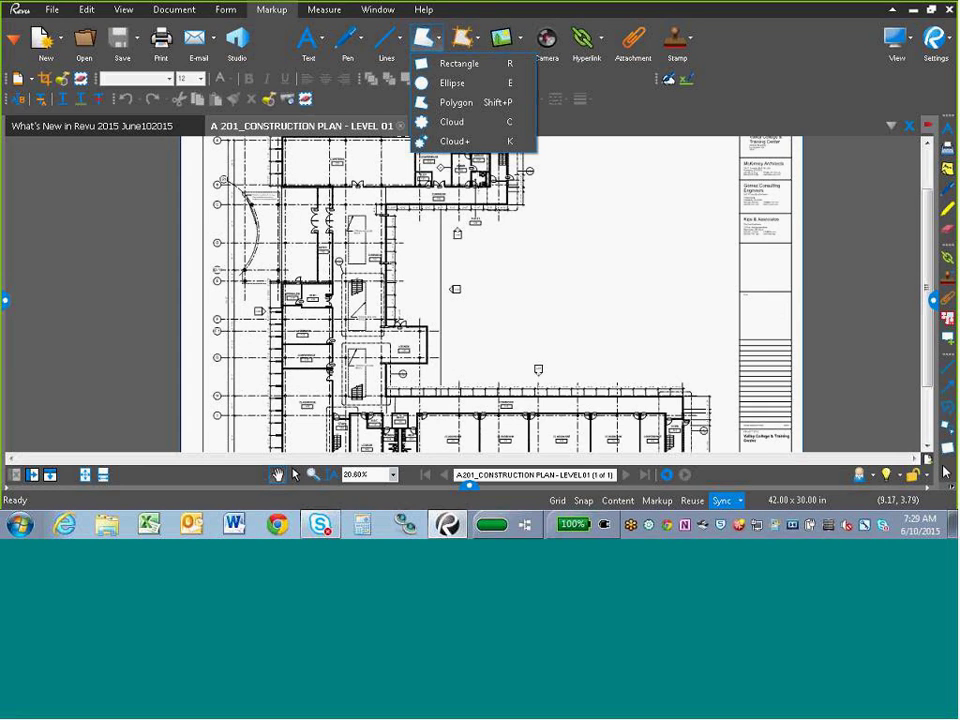
pyautogui.press('Escape')
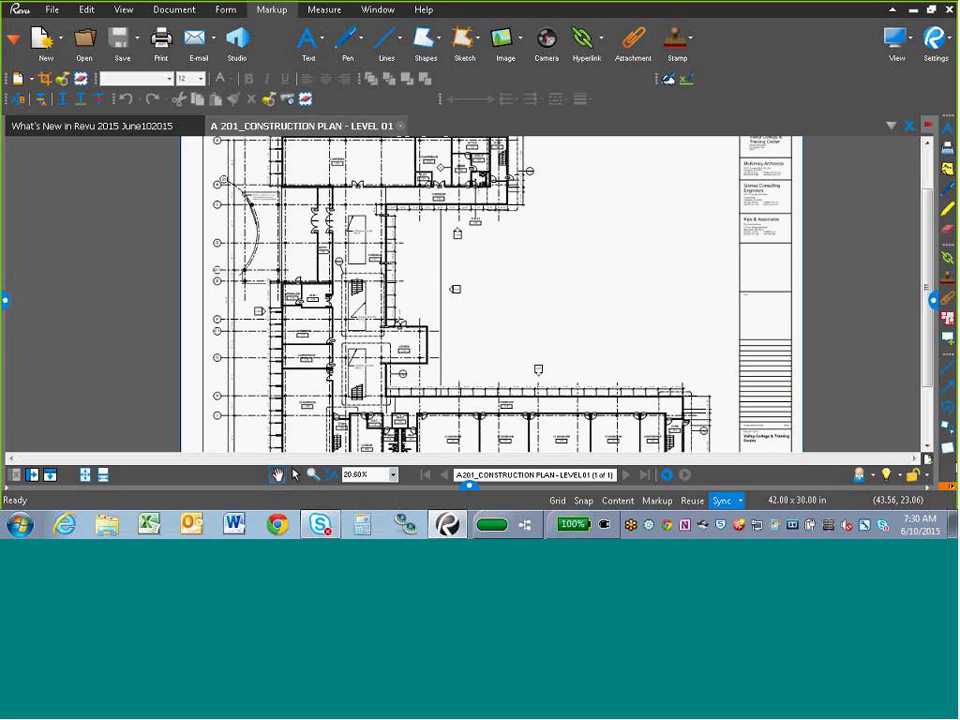
pyautogui.click(435, 41)
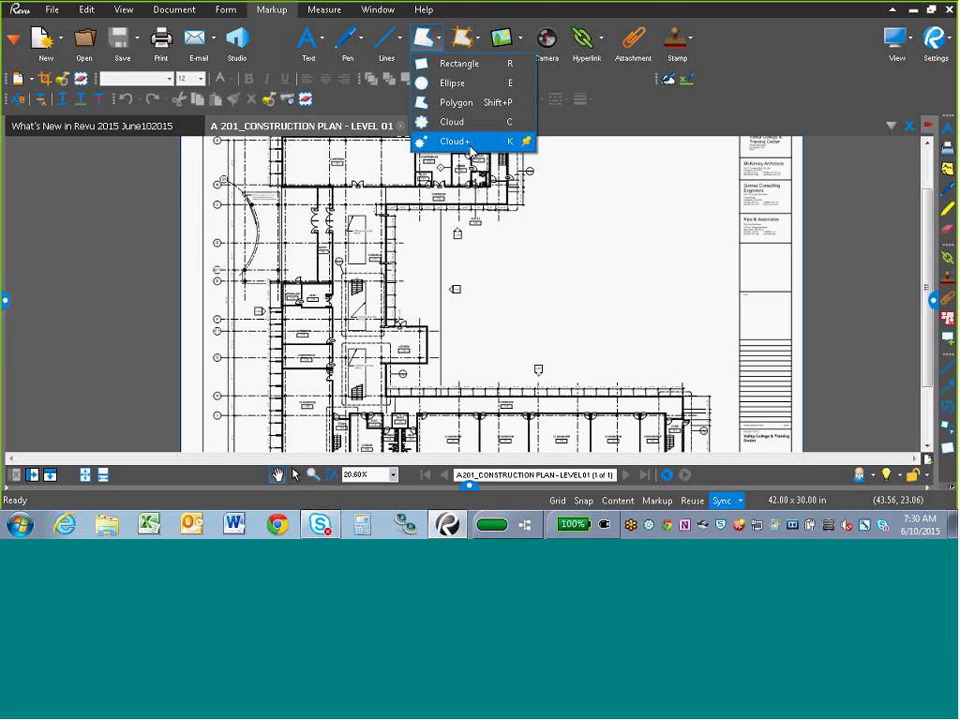
pyautogui.click(510, 317)
# - Draw a Cloud markup around the Stair 130 area on the floor plan
pyautogui.scroll(2, 510, 316)
pyautogui.moveTo(513, 319); pyautogui.dragTo(521, 449)
pyautogui.scroll(1, 528, 297)
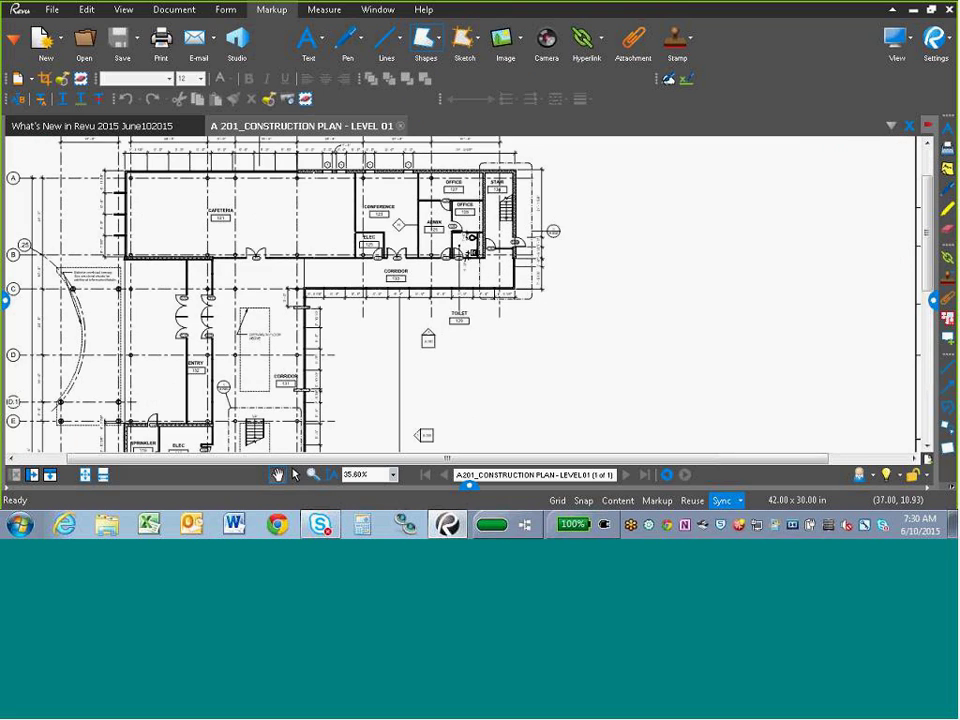
pyautogui.click(432, 38)
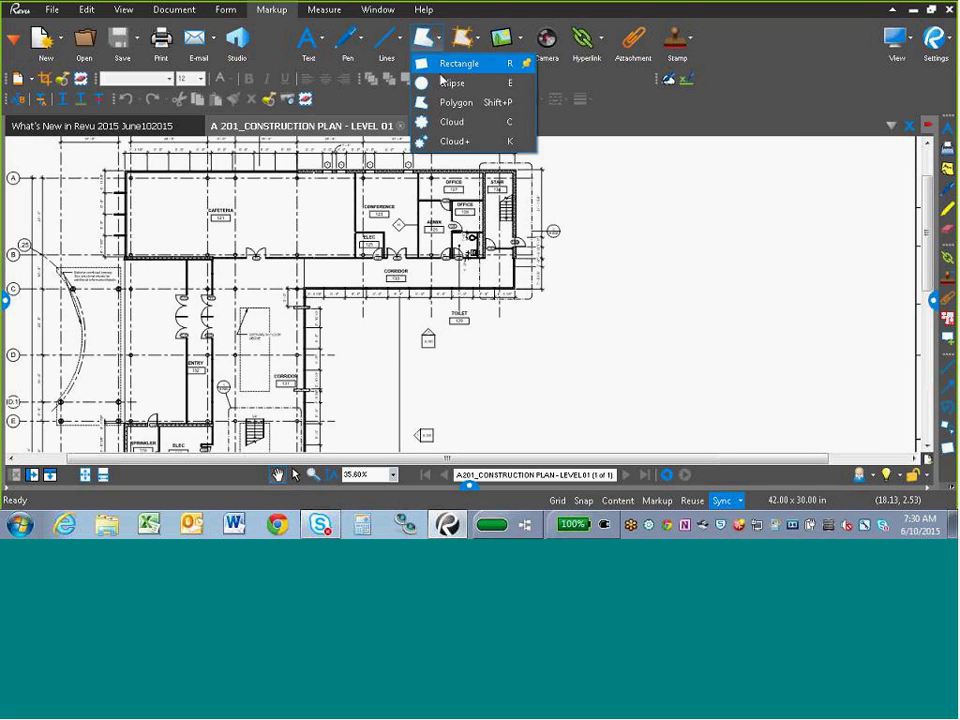
pyautogui.click(451, 122)
pyautogui.moveTo(488, 178); pyautogui.dragTo(532, 235)
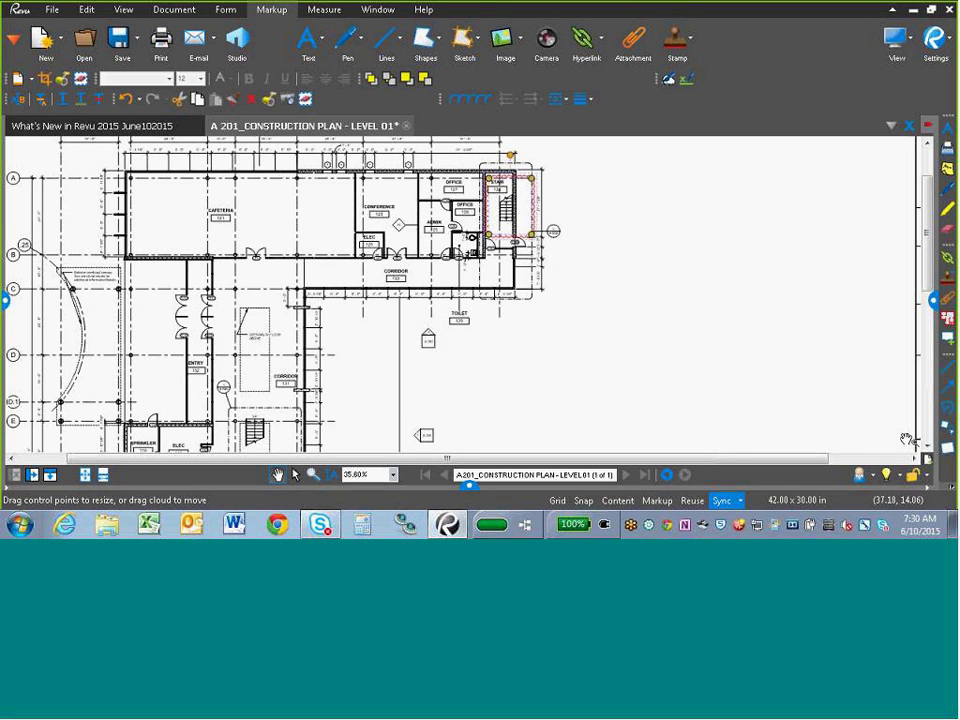
# - Add a callout reading "need handrail specs" beside the Stair 130 cloud, with its arrow pointing at the cloud
pyautogui.click(948, 429)
pyautogui.click(538, 192)
pyautogui.click(588, 190)
pyautogui.scroll(4, 590, 192)
pyautogui.write('need ha')
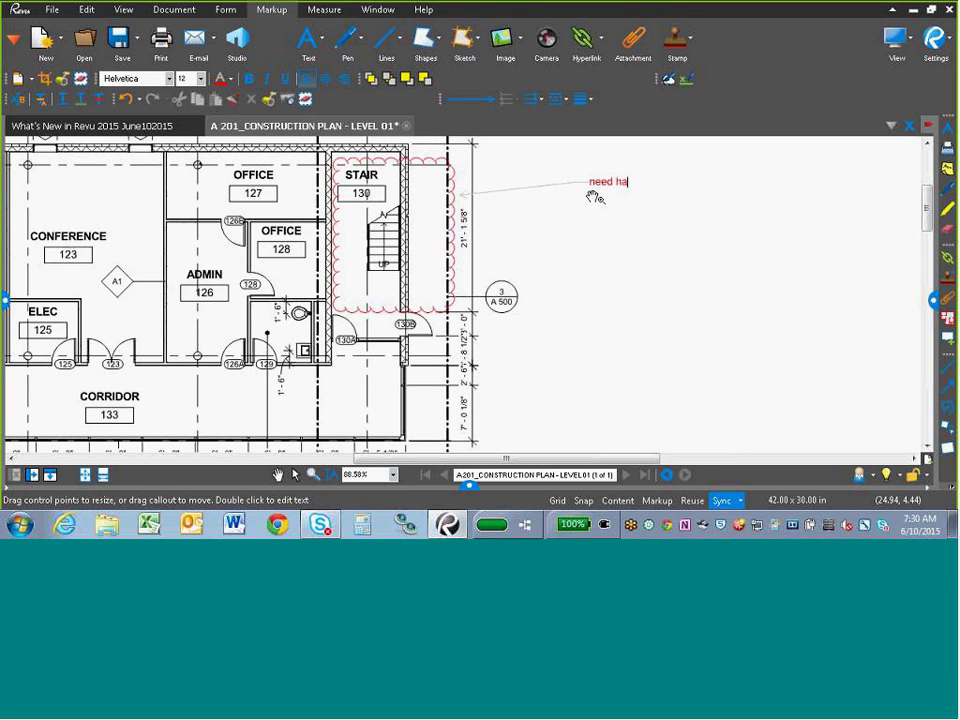
pyautogui.write('ndrail spcscs')
pyautogui.click(436, 208)
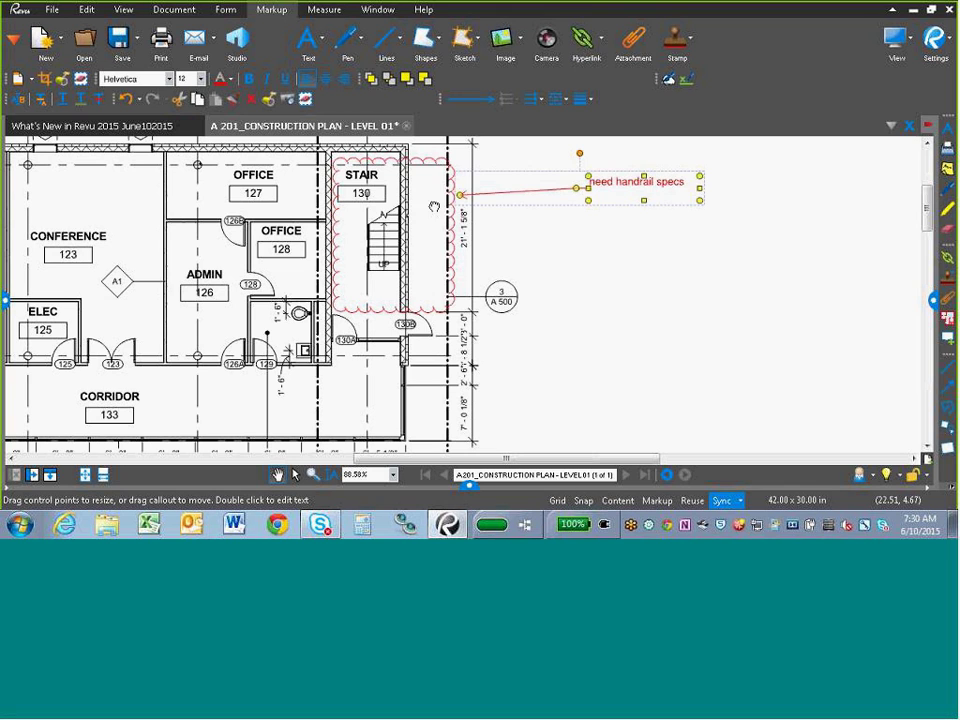
# - Select the Stair 130 cloud and its callout individually, and check their separate entries in the markups list
pyautogui.click(506, 245)
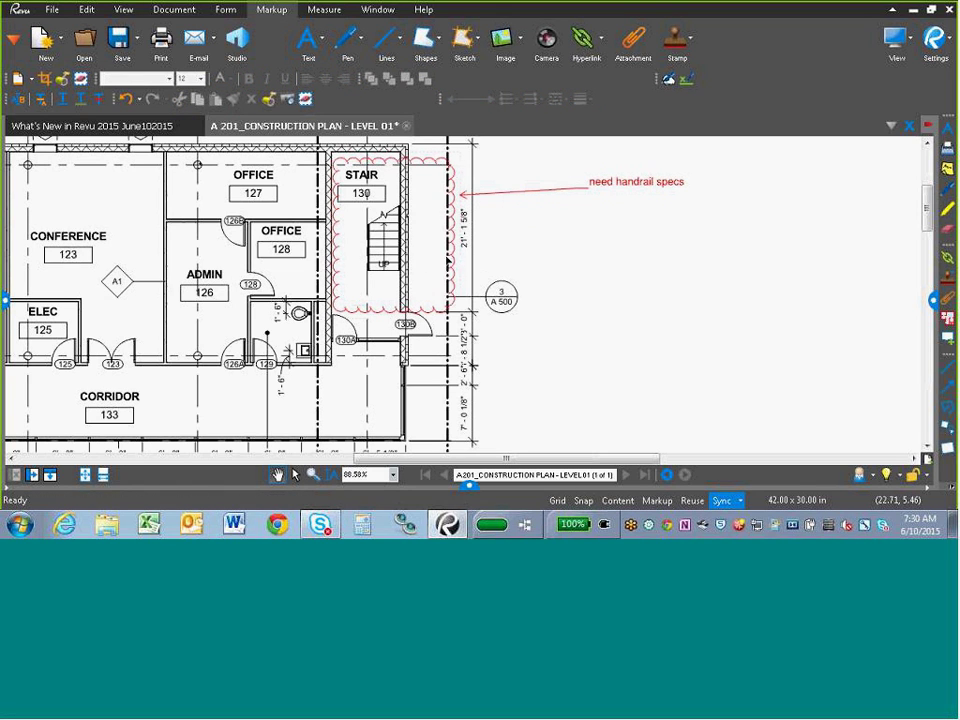
pyautogui.click(446, 262)
pyautogui.click(601, 200)
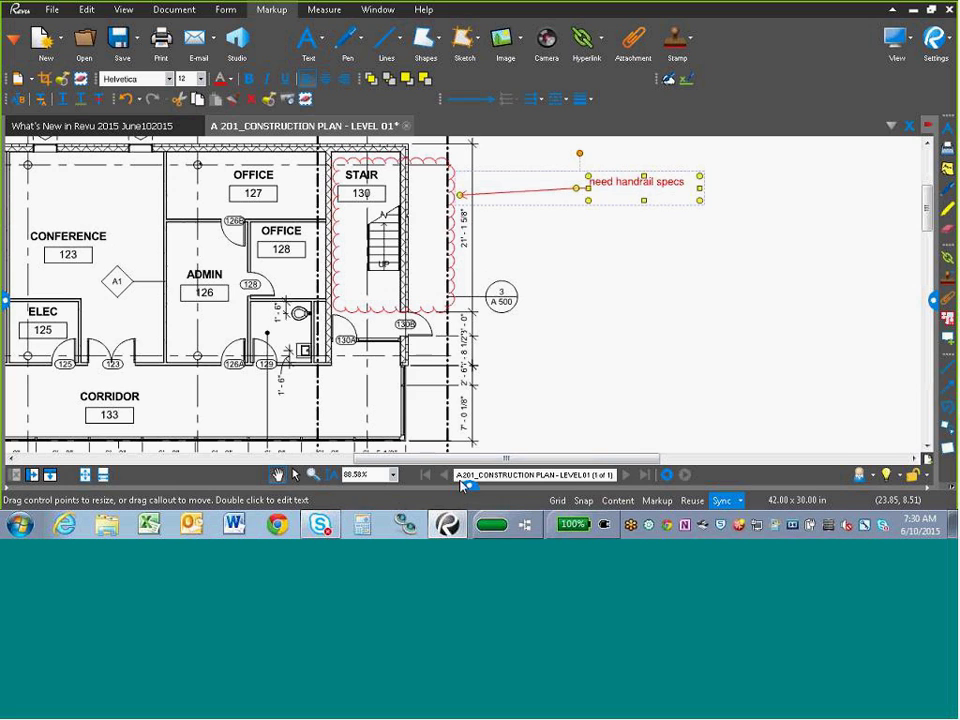
pyautogui.click(468, 486)
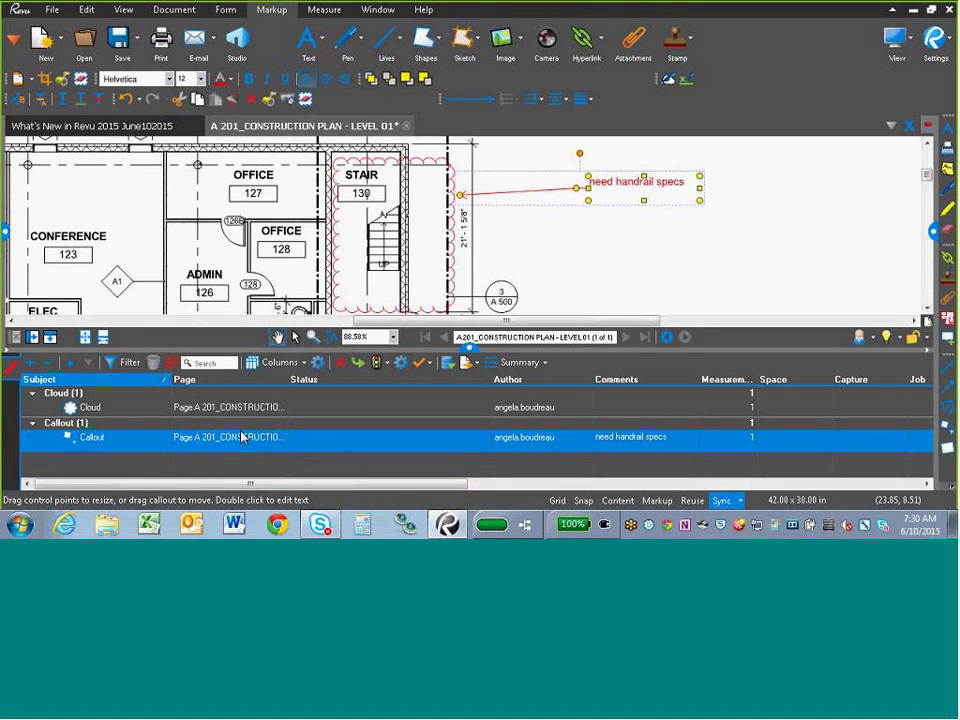
pyautogui.click(300, 407)
pyautogui.click(466, 348)
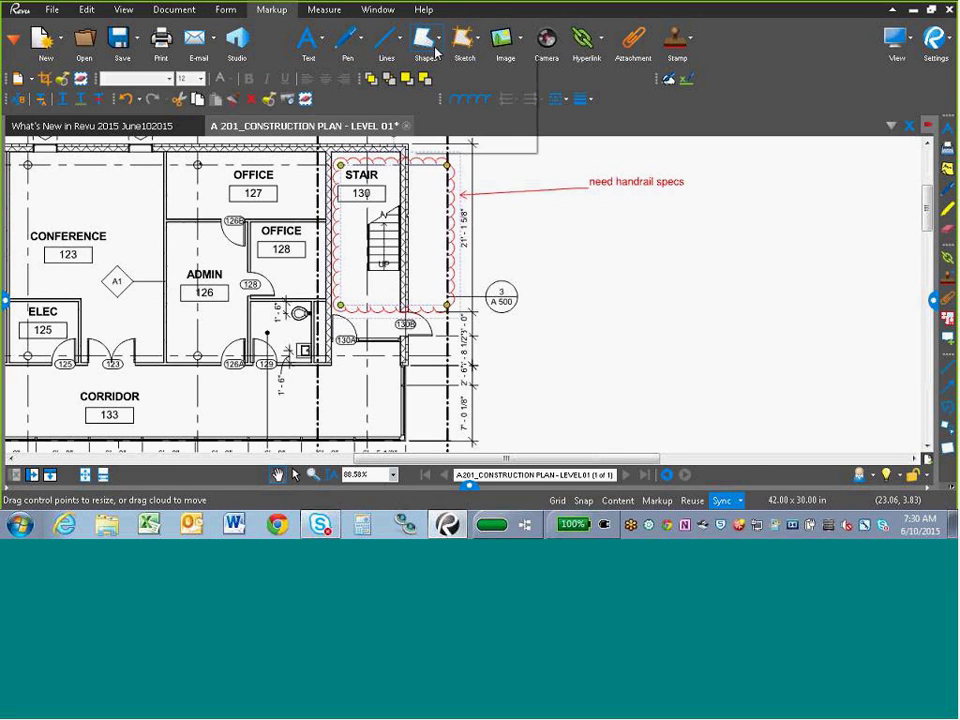
# - Draw a Cloud+ markup around the ELEC 125 room on the floor plan
pyautogui.click(436, 52)
pyautogui.click(455, 143)
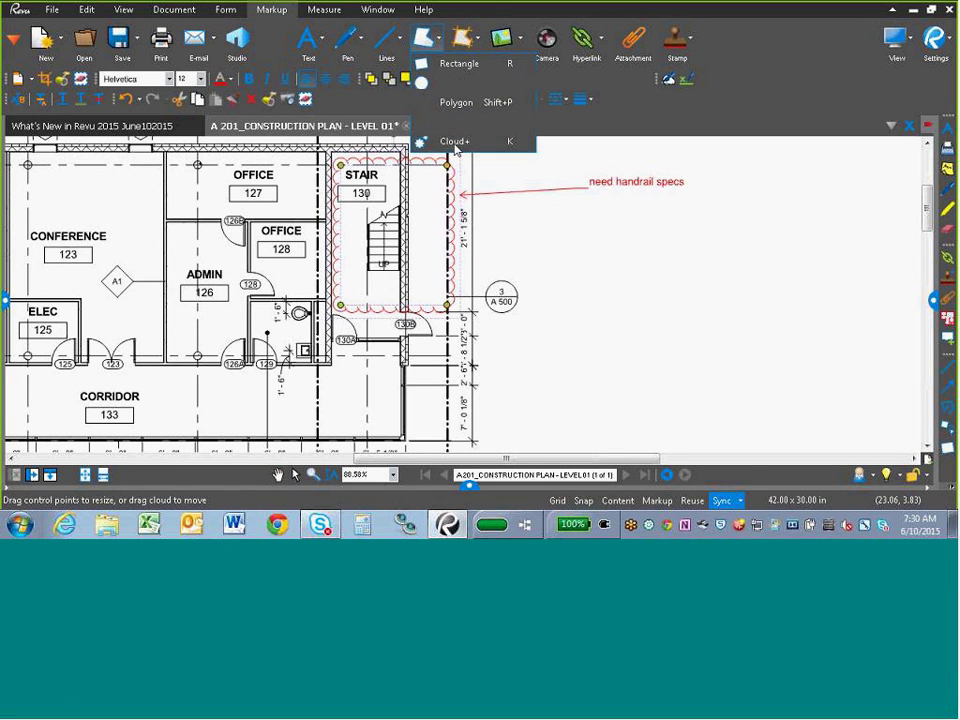
pyautogui.moveTo(286, 268)
pyautogui.mouseDown()
pyautogui.moveTo(466, 265)
pyautogui.moveTo(598, 218)
pyautogui.mouseUp()
pyautogui.moveTo(345, 277); pyautogui.dragTo(412, 318)
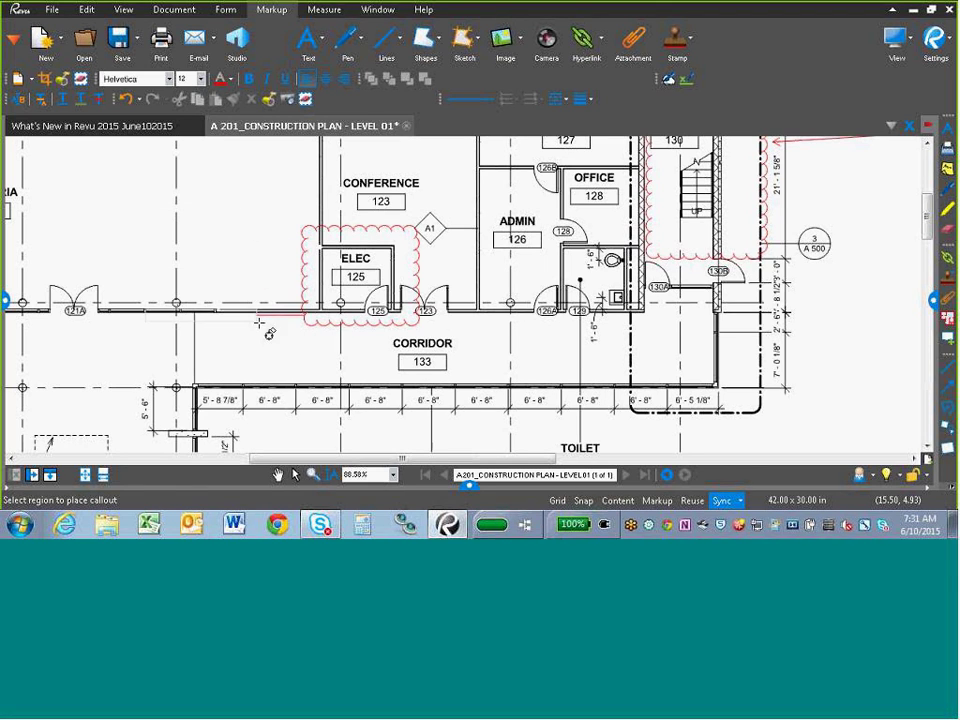
# - Place the Cloud+ callout above the ELEC 125 cloud with the text "ada compliant?"
pyautogui.click(283, 193)
pyautogui.write('ada complianc')
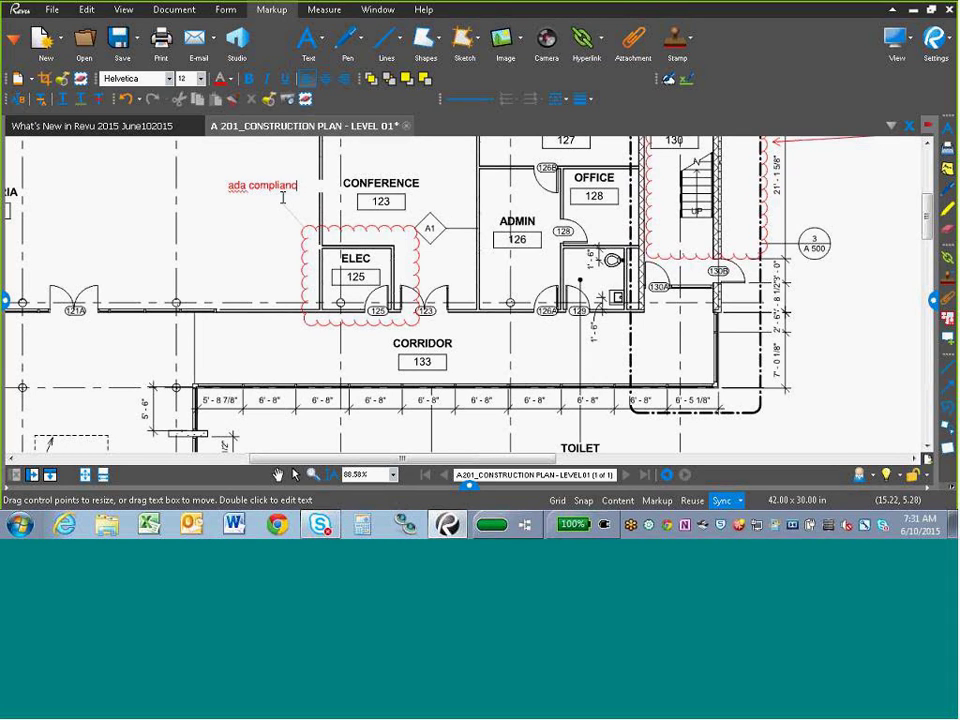
pyautogui.write('et>?')
pyautogui.press('BackSpace')
pyautogui.press('BackSpace')
pyautogui.click(268, 220)
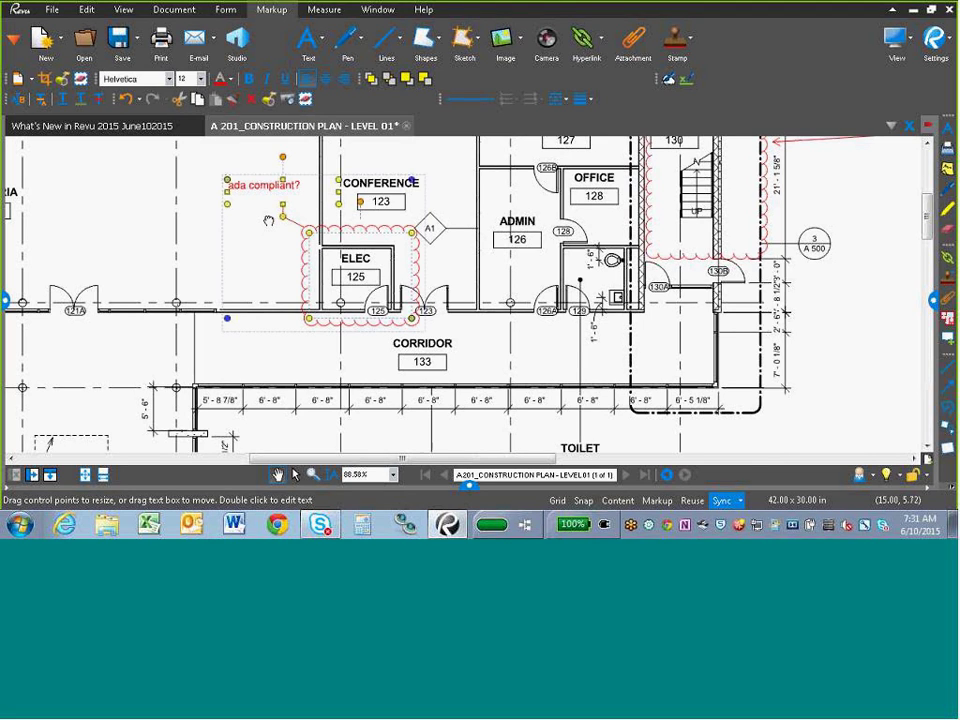
pyautogui.click(380, 360)
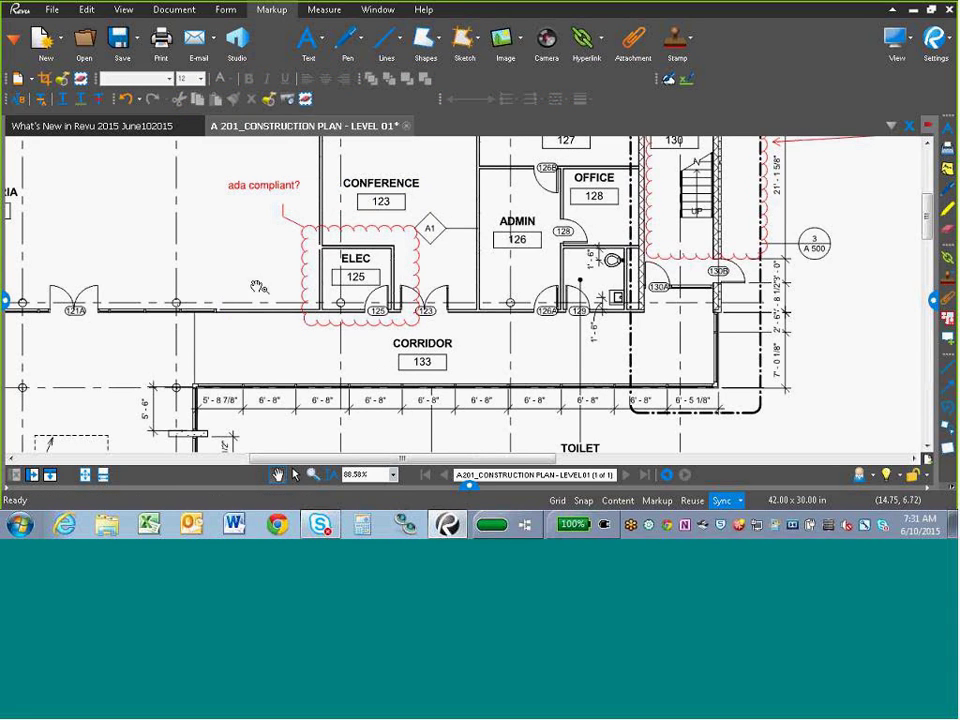
# - Check the ELEC 125 Cloud+ markup's entry in the markups list and open the markup's properties
pyautogui.click(337, 236)
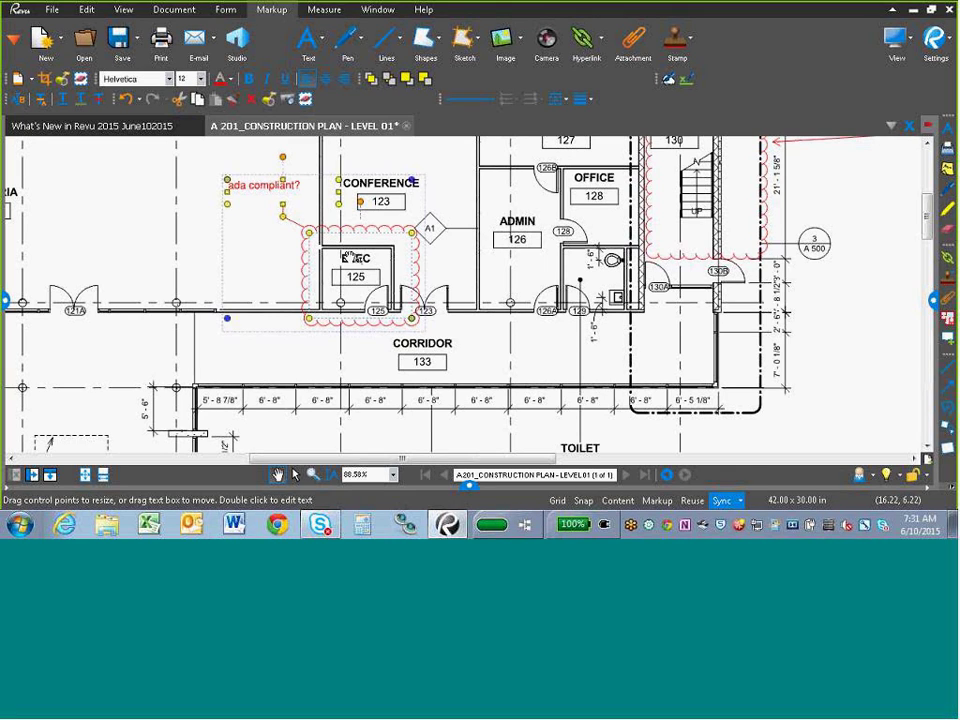
pyautogui.click(467, 489)
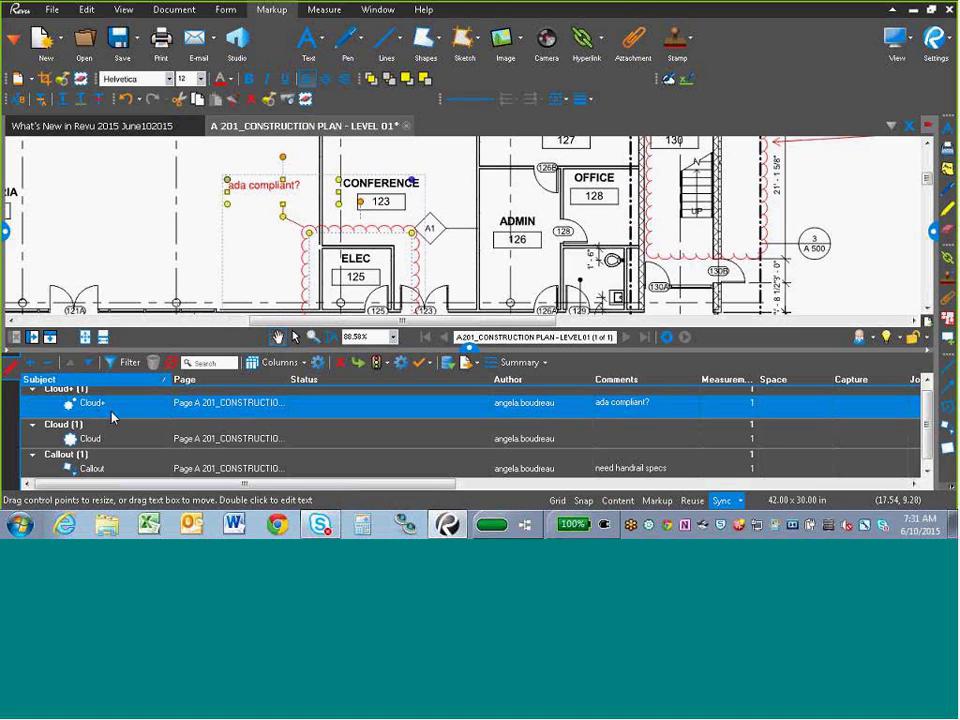
pyautogui.rightClick(377, 231)
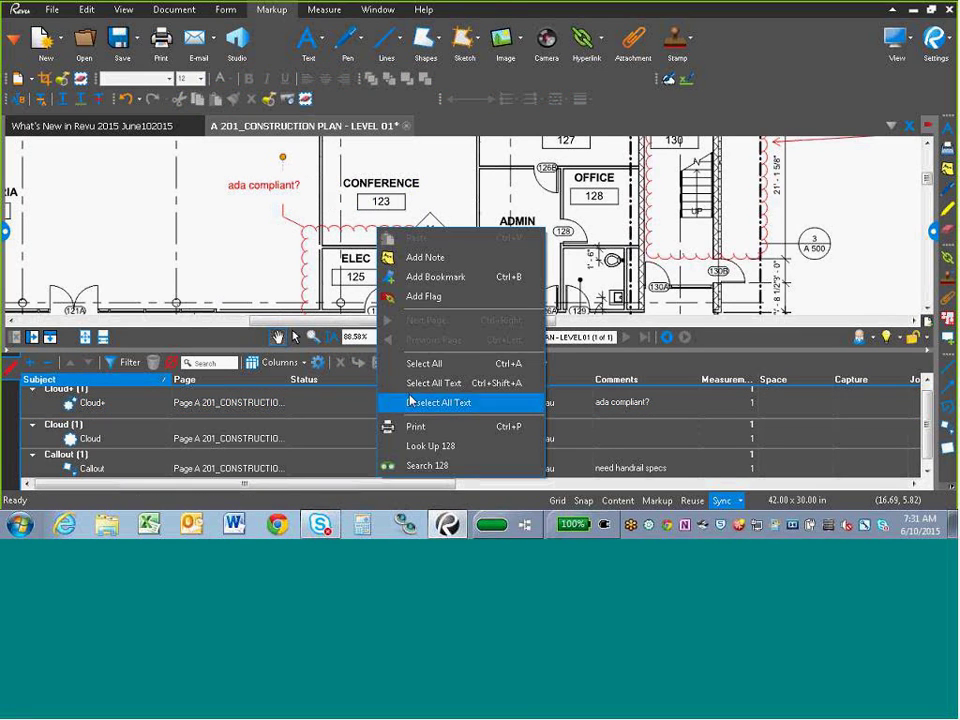
pyautogui.click(305, 270)
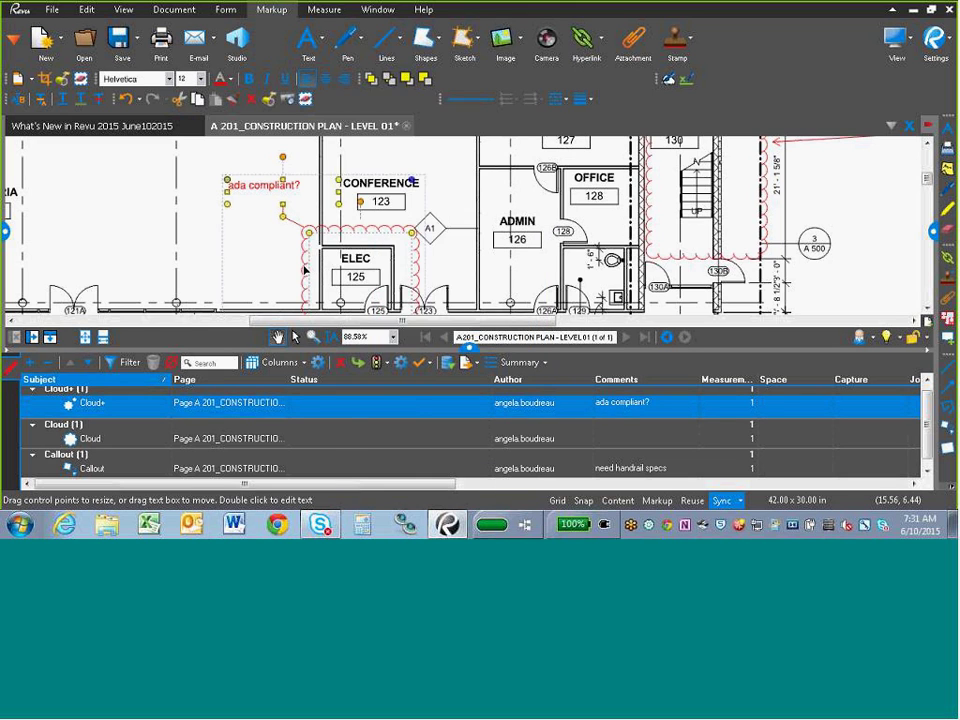
pyautogui.rightClick(305, 270)
pyautogui.click(345, 497)
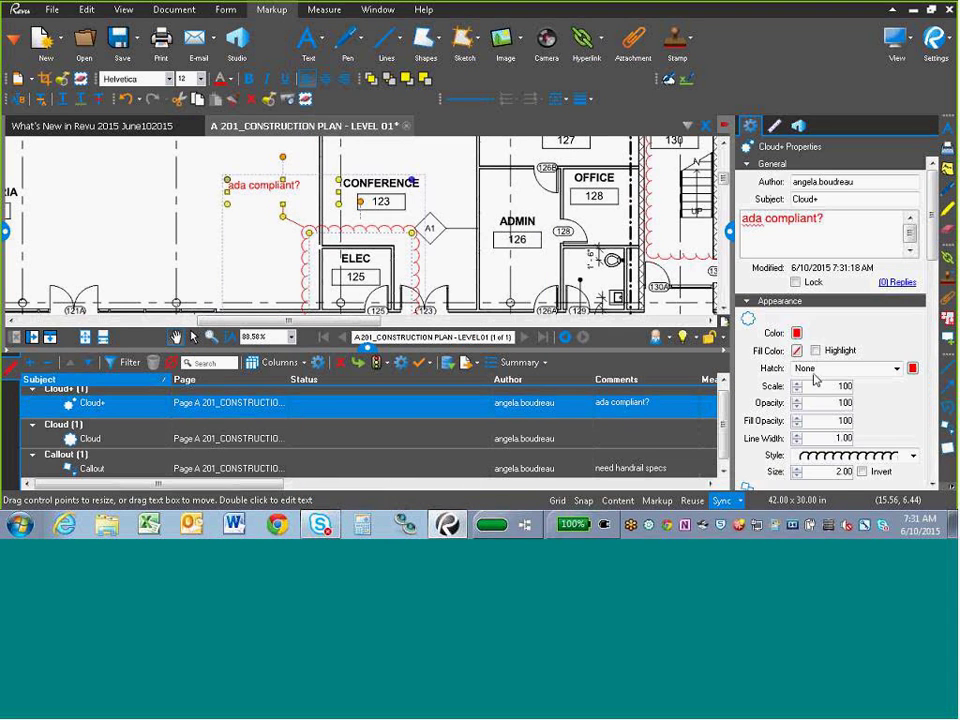
# - Give the cloud part of the Cloud+ markup a turquoise line colour and a bright green fill with Highlight enabled
pyautogui.click(796, 333)
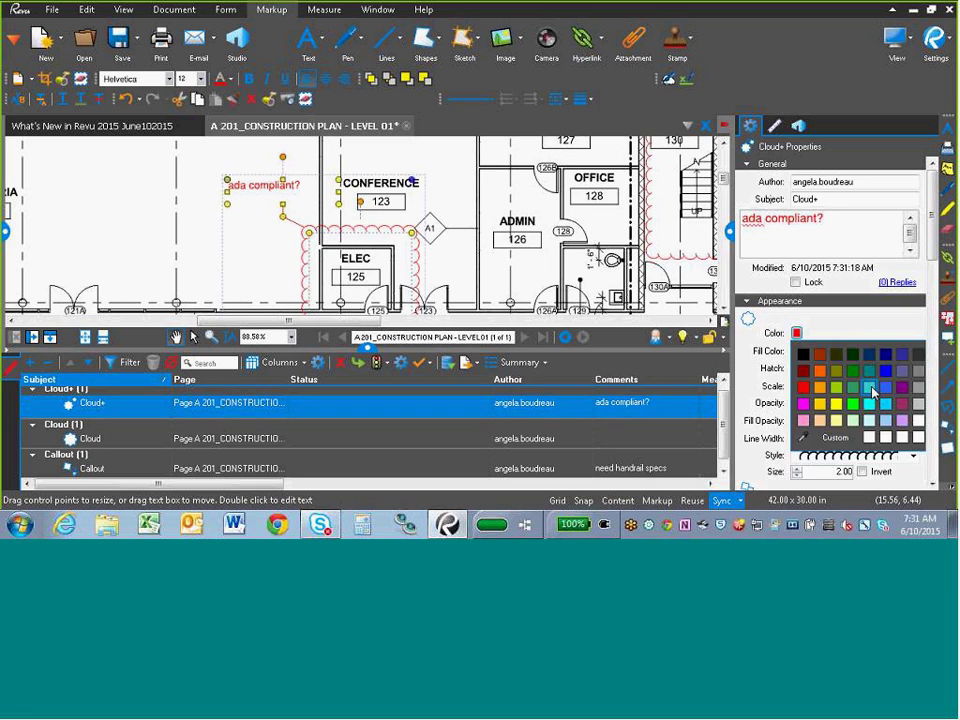
pyautogui.click(872, 392)
pyautogui.click(796, 351)
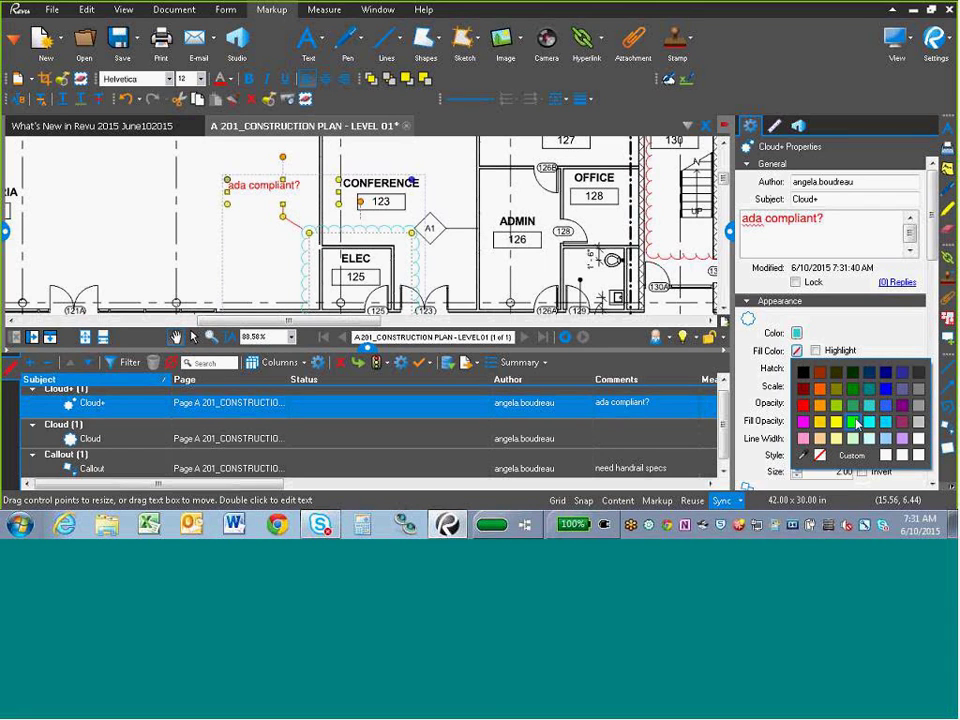
pyautogui.click(855, 422)
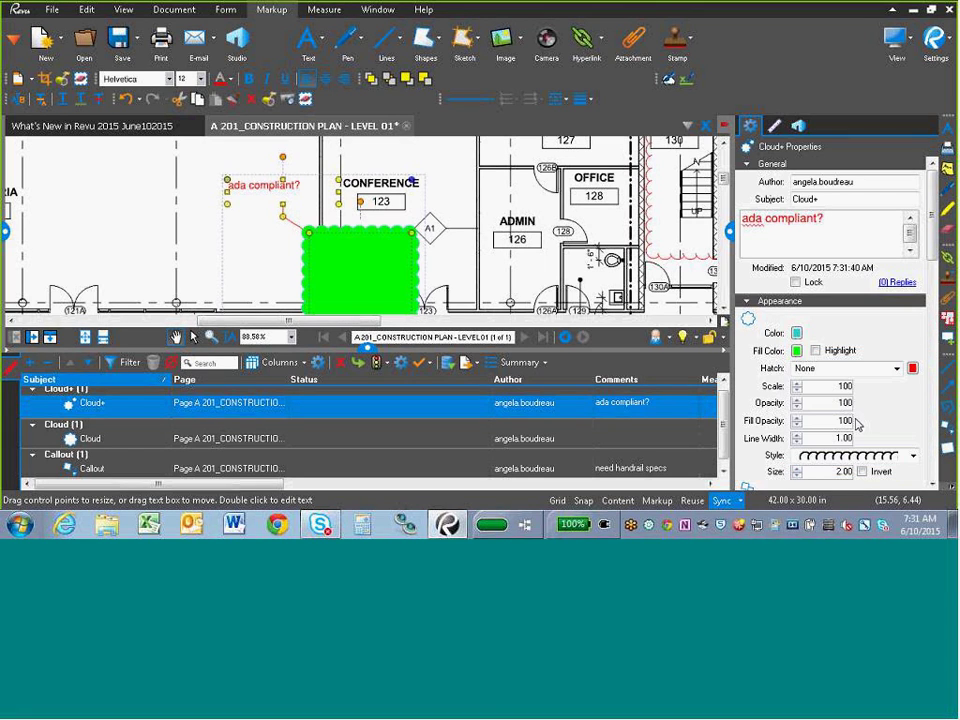
pyautogui.click(816, 351)
# - Give the callout part of the Cloud+ markup a turquoise line colour, a bright green fill and green text
pyautogui.scroll(-5, 806, 386)
pyautogui.scroll(2, 806, 386)
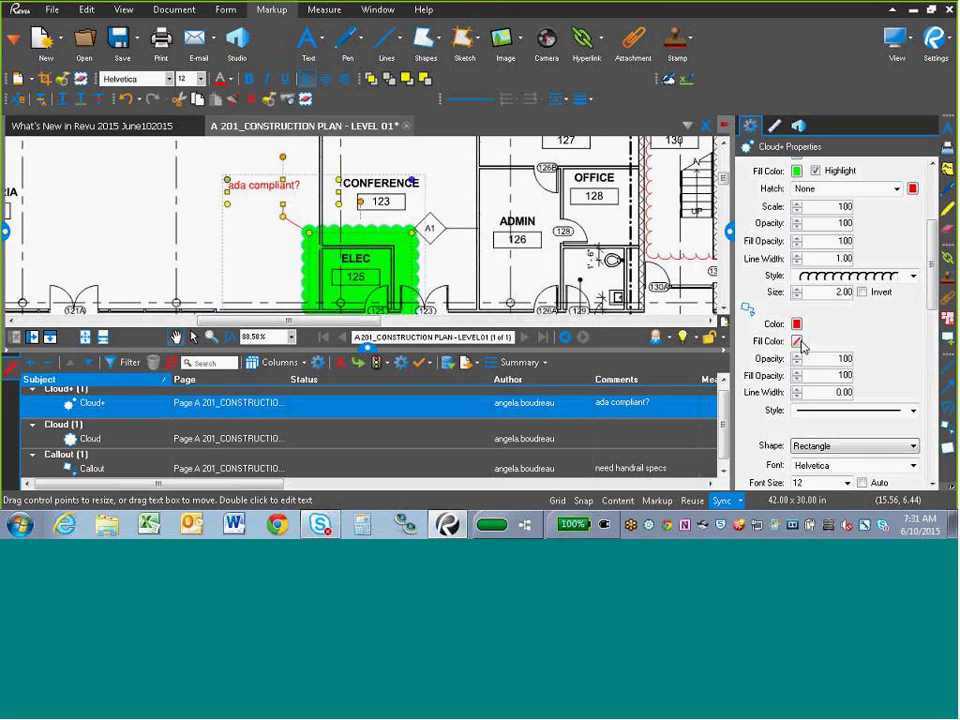
pyautogui.click(797, 325)
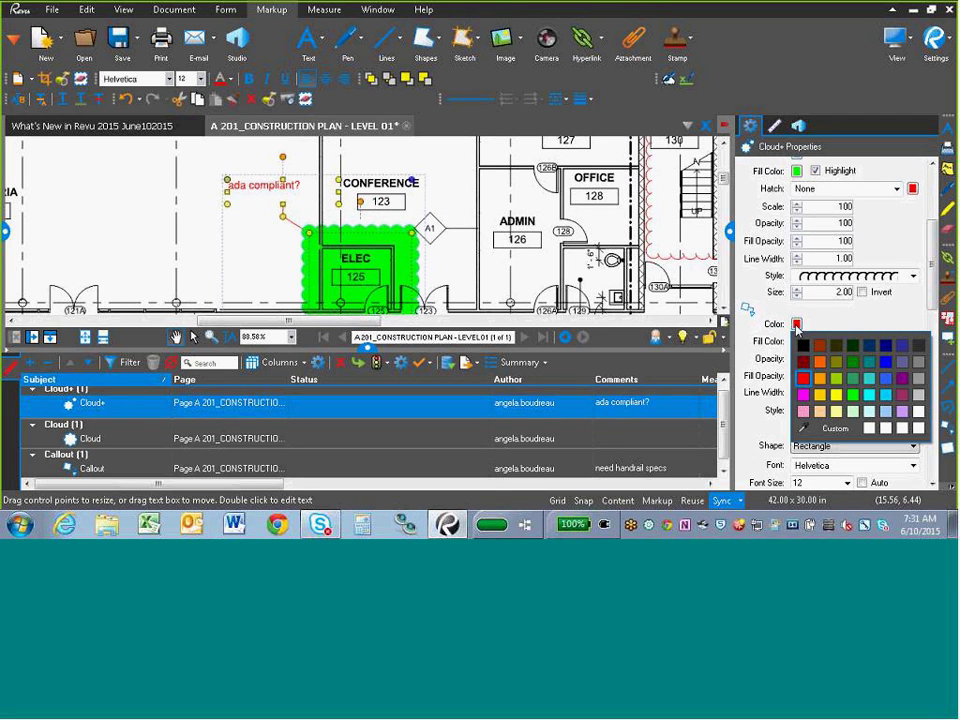
pyautogui.click(869, 395)
pyautogui.click(797, 341)
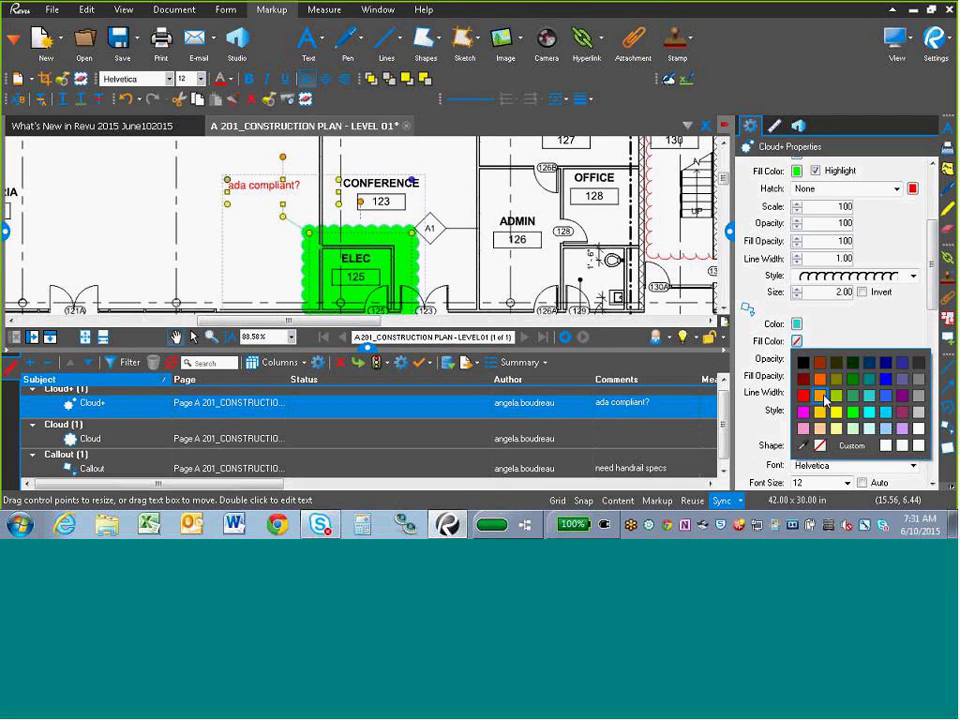
pyautogui.click(852, 412)
pyautogui.scroll(-4, 808, 424)
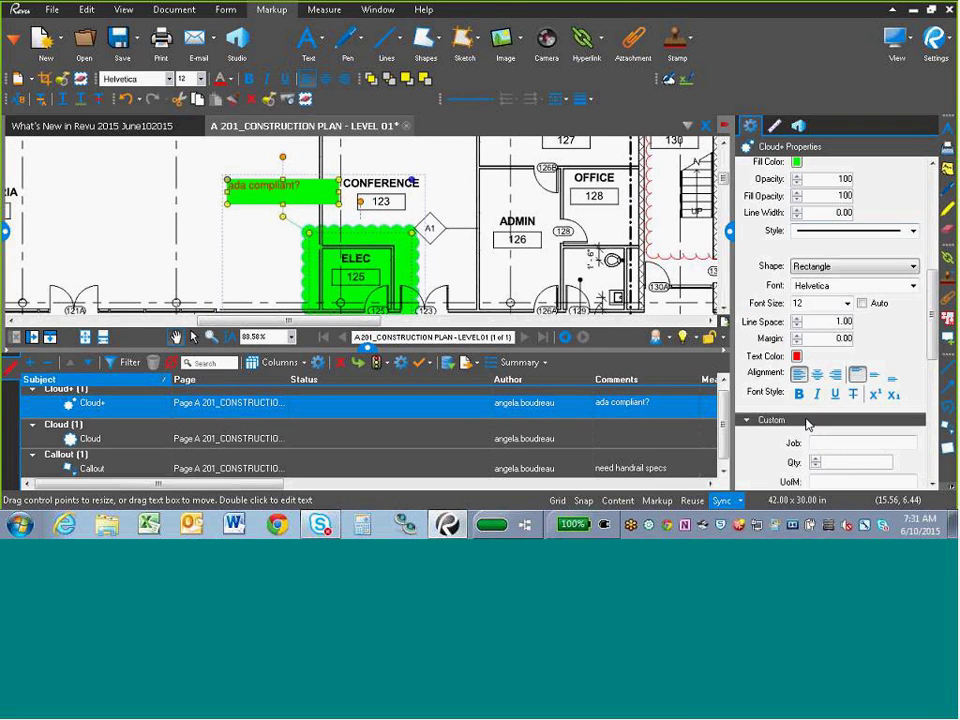
pyautogui.click(797, 355)
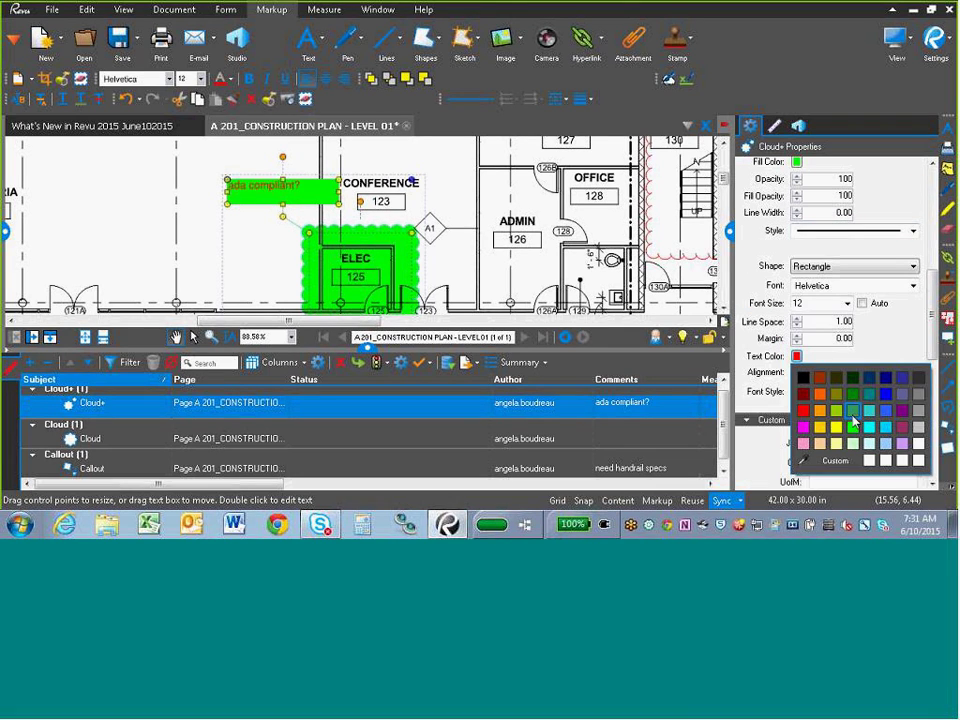
pyautogui.click(852, 418)
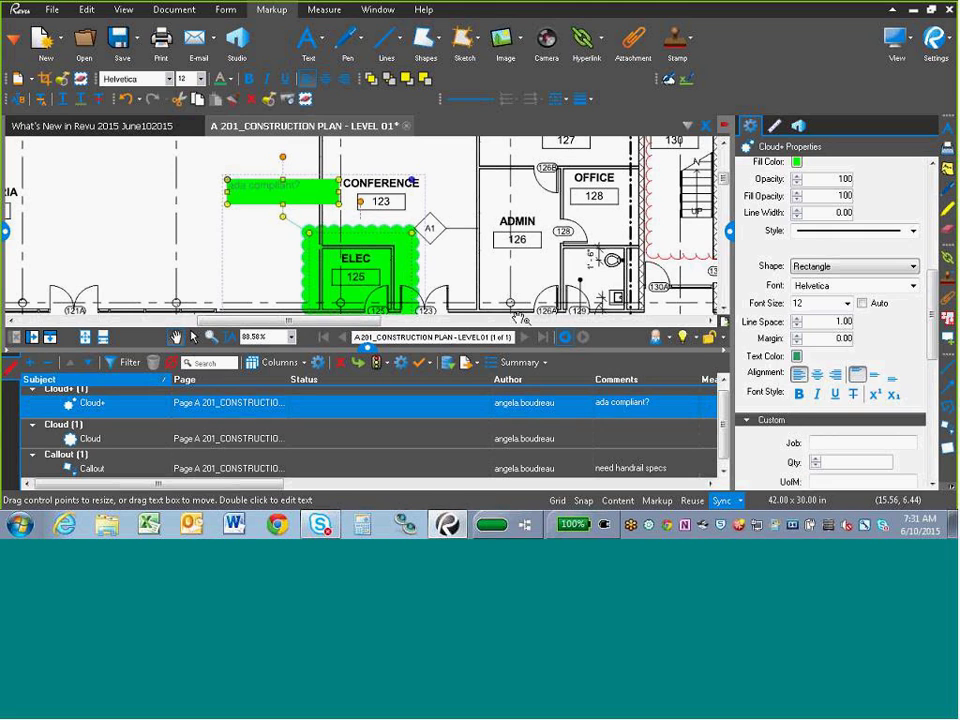
pyautogui.click(443, 262)
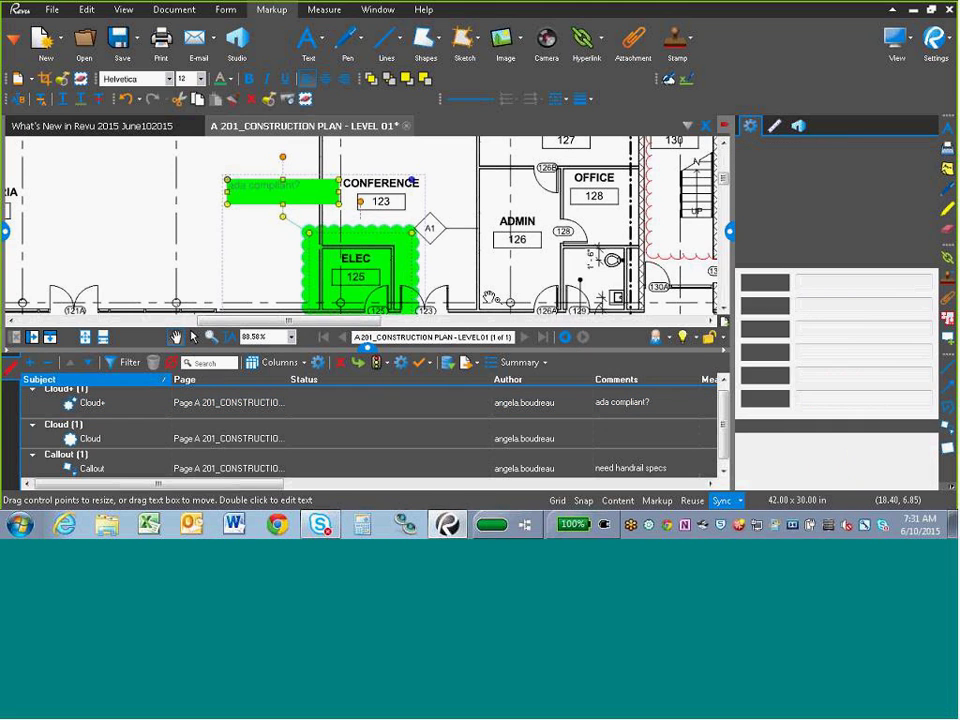
pyautogui.click(413, 252)
# - Open the Tool Chest and add the green Cloud+ and the red Cloud from Recent Tools to My Tools
pyautogui.click(4, 176)
pyautogui.moveTo(38, 207)
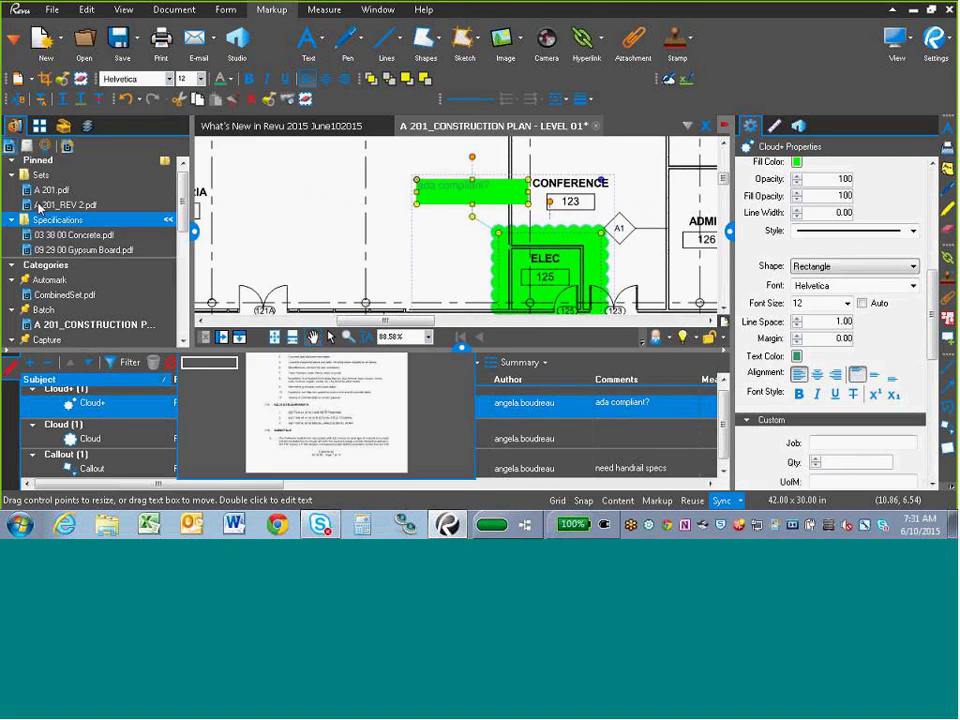
pyautogui.click(62, 126)
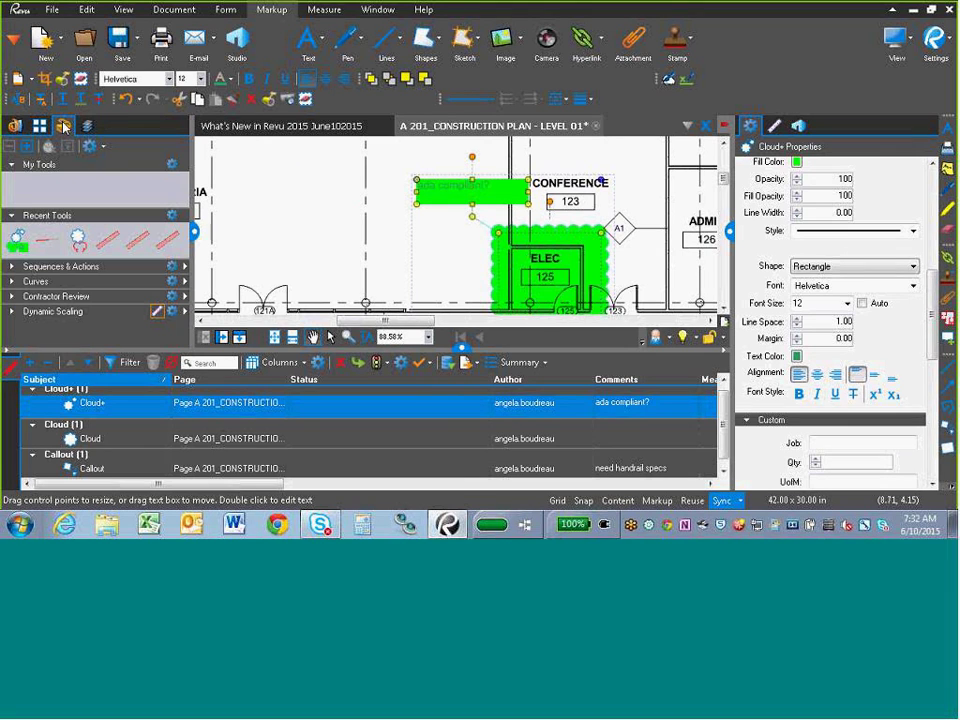
pyautogui.click(22, 247)
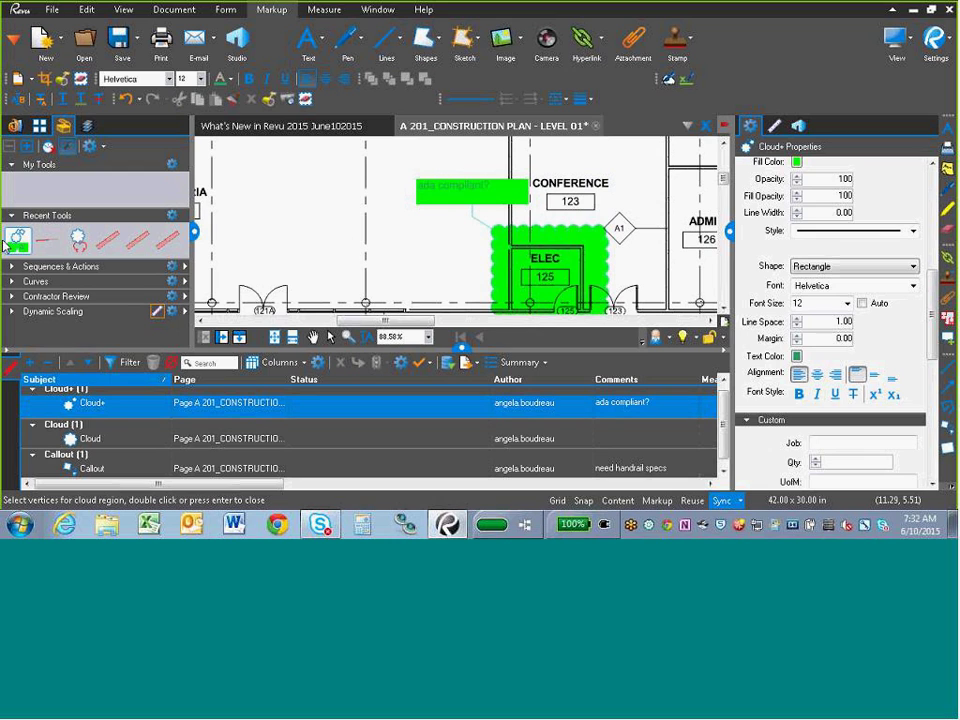
pyautogui.click(13, 247)
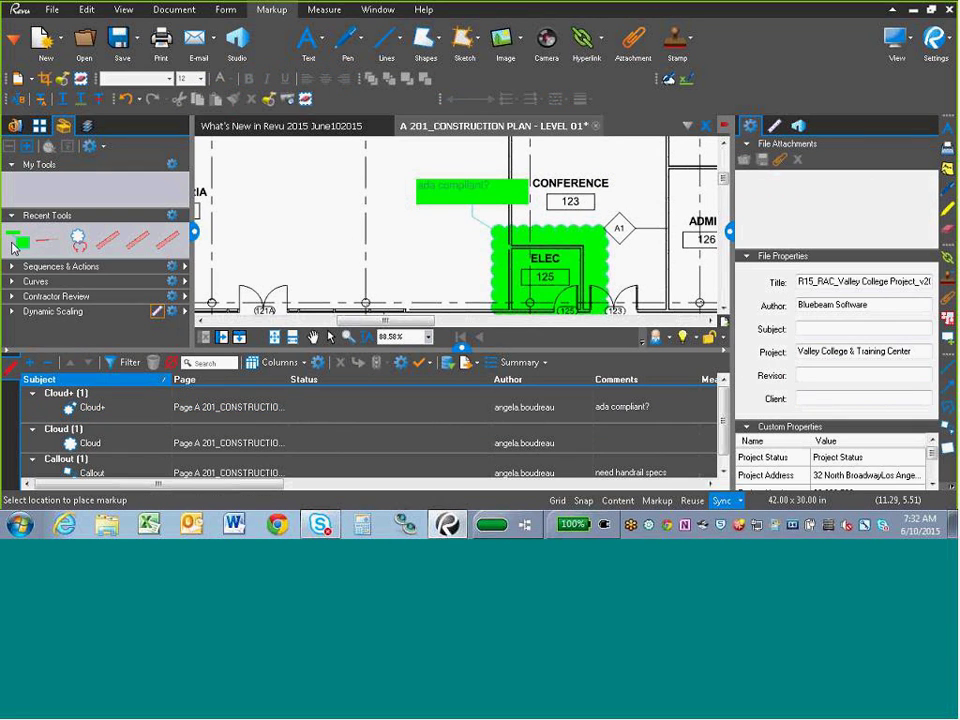
pyautogui.click(21, 247)
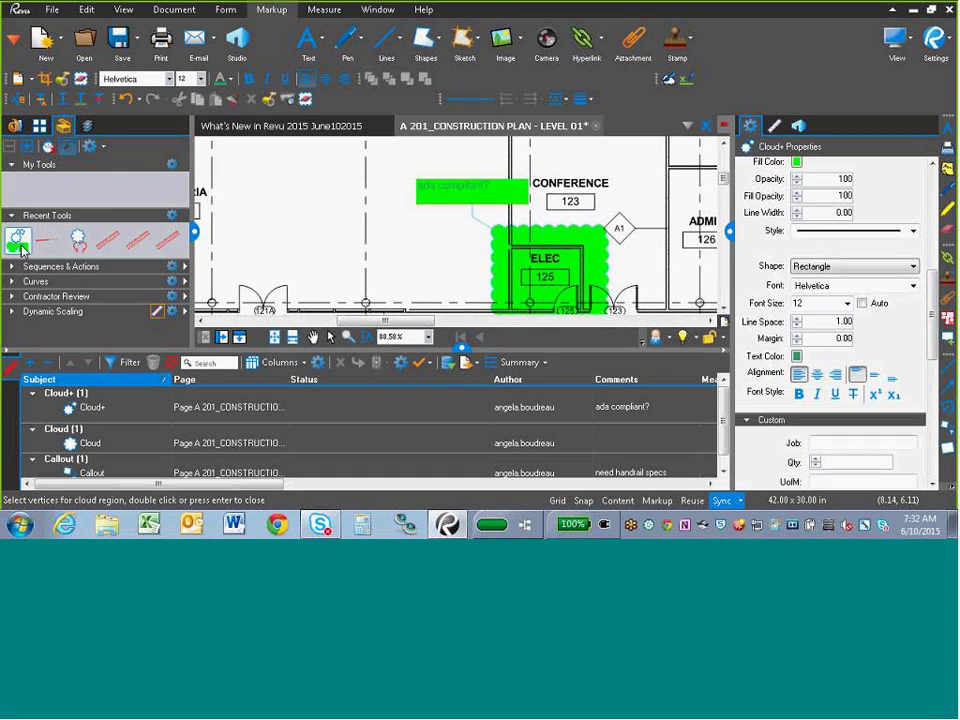
pyautogui.moveTo(21, 247); pyautogui.dragTo(18, 186)
pyautogui.moveTo(78, 250); pyautogui.dragTo(55, 178)
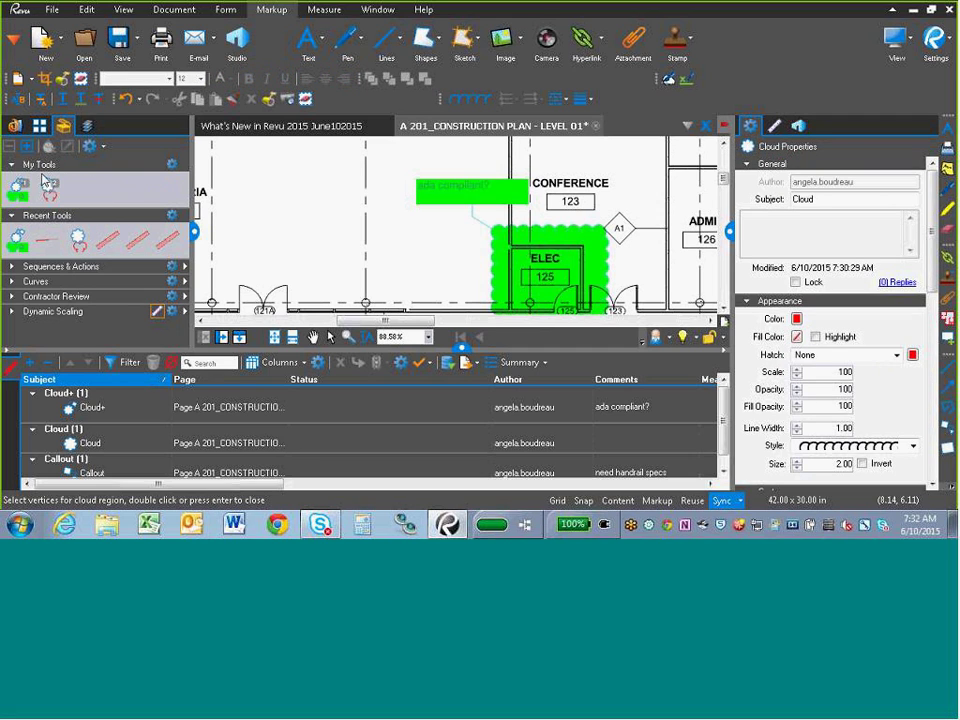
# - Create a new tool set titled QBS, displayed and shown in all profiles, and save it under the file name QBS
pyautogui.click(88, 146)
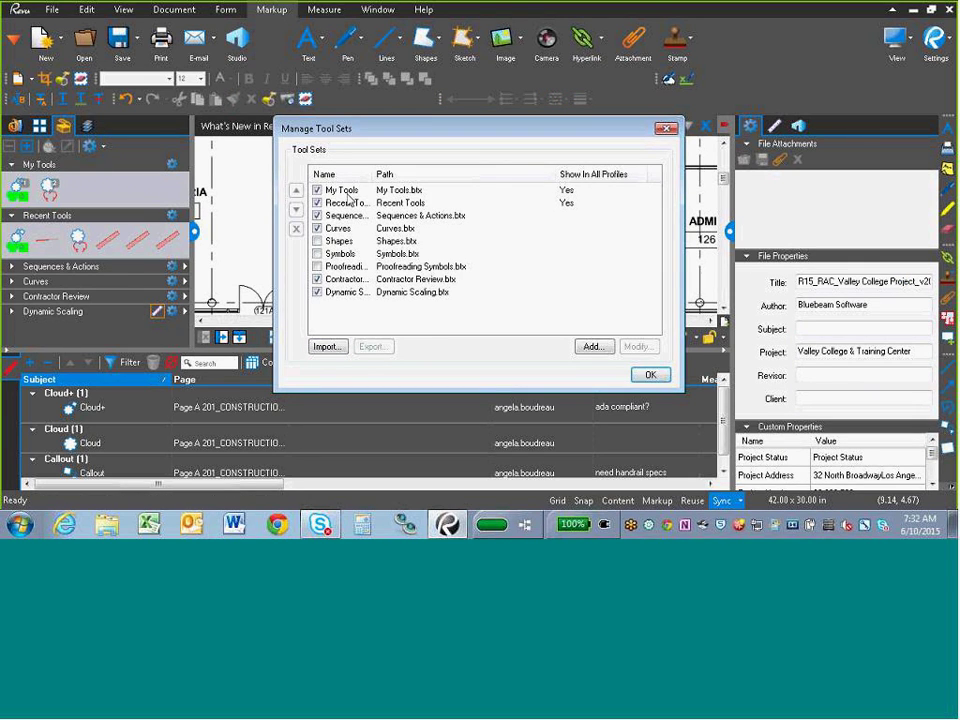
pyautogui.click(592, 347)
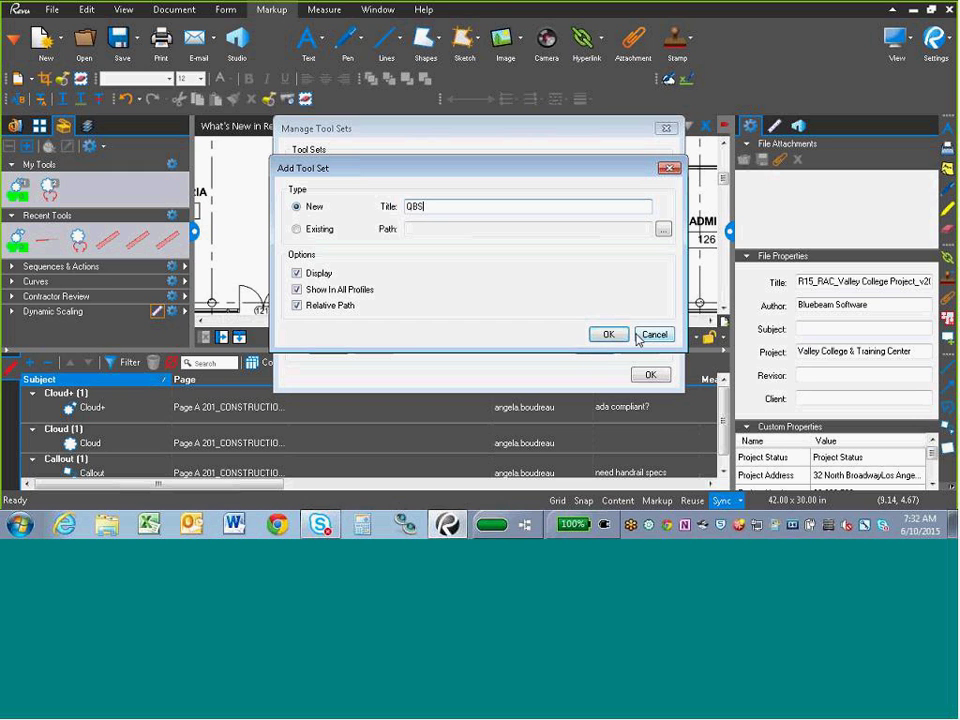
pyautogui.click(622, 336)
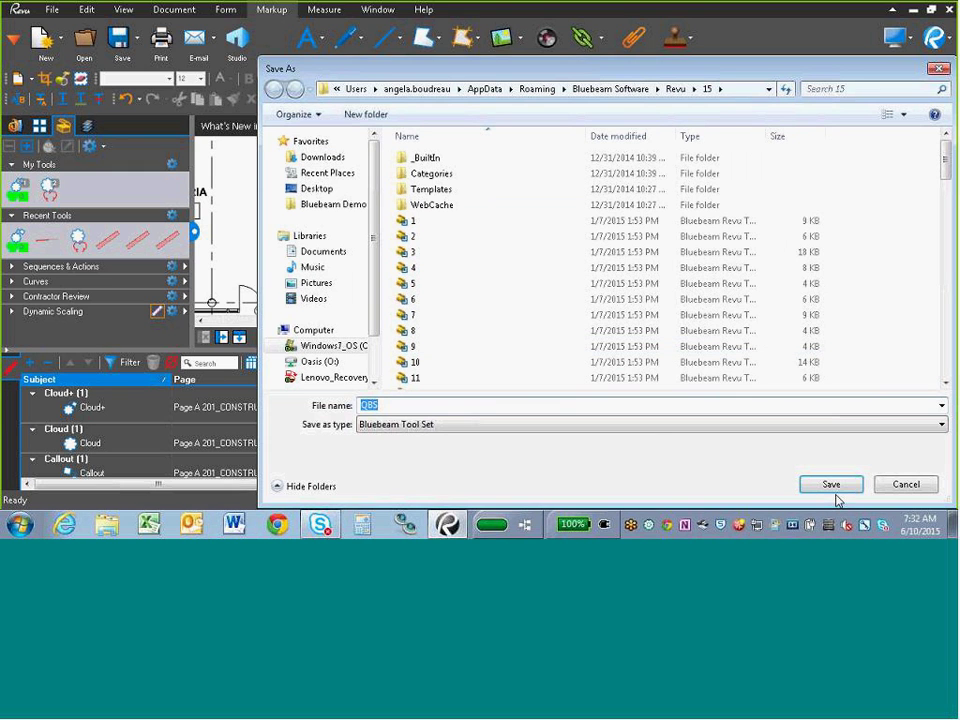
pyautogui.click(813, 488)
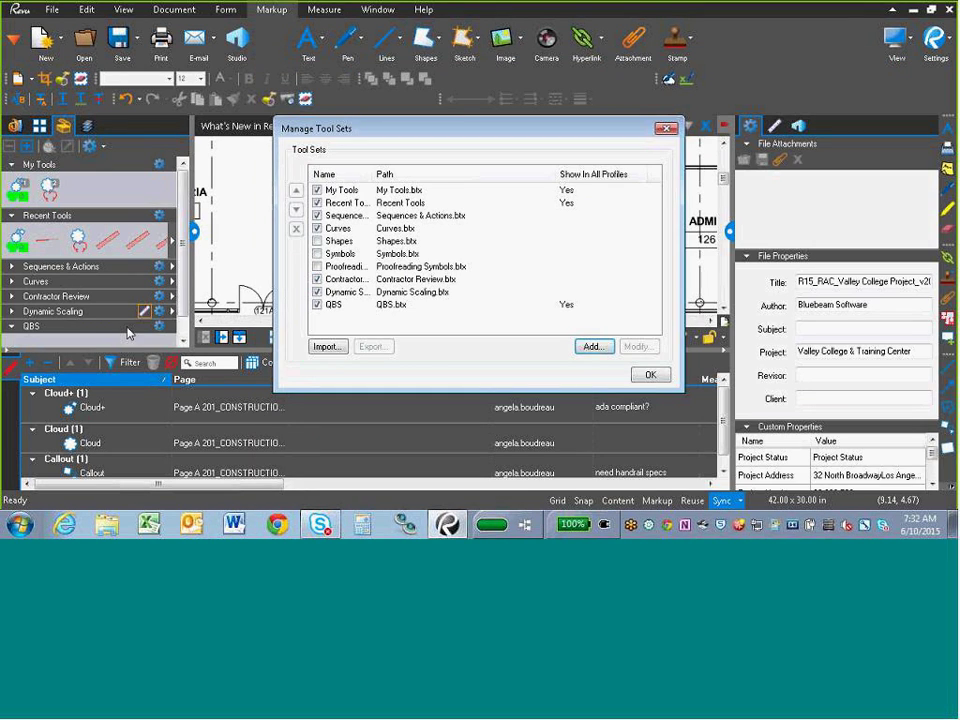
pyautogui.click(650, 375)
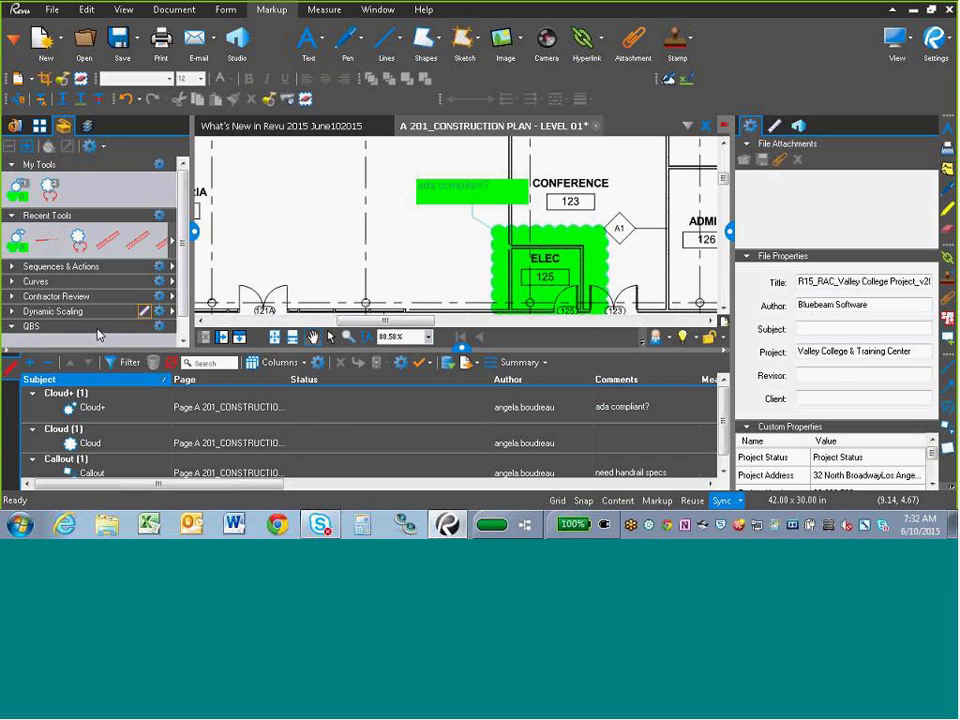
# - Add the green Cloud+ and the red Cloud tools to the QBS tool set
pyautogui.scroll(-1, 185, 299)
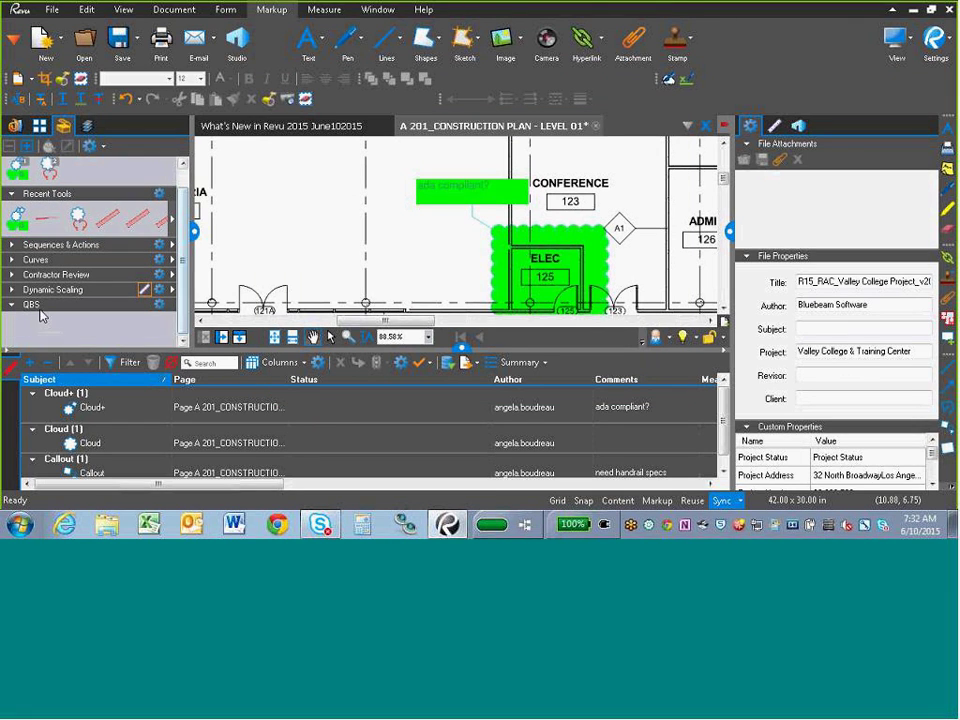
pyautogui.click(22, 228)
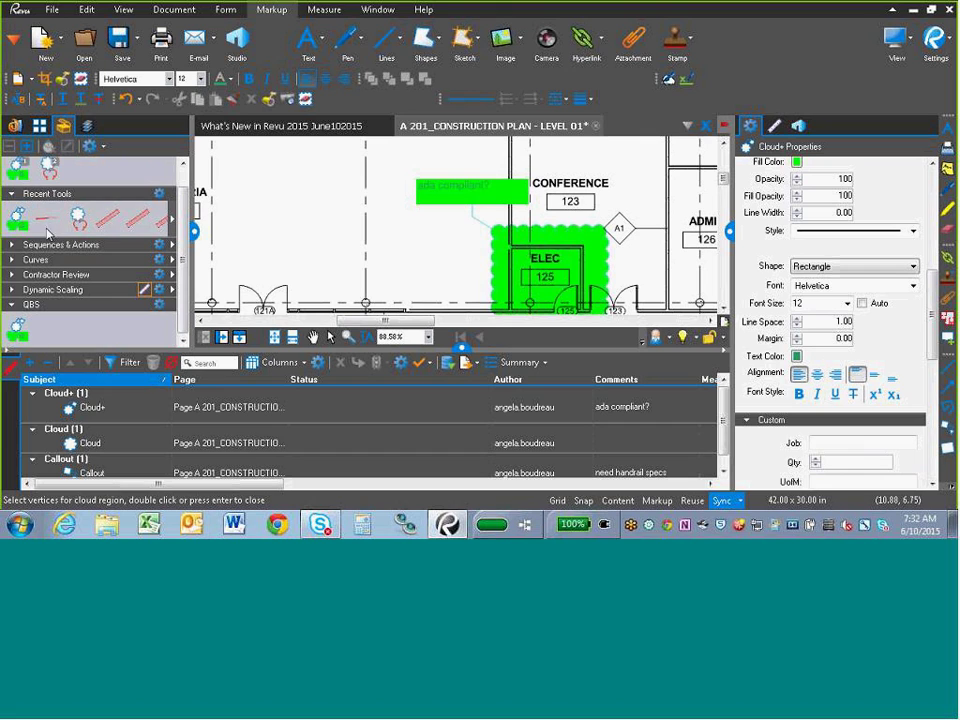
pyautogui.moveTo(48, 168); pyautogui.dragTo(50, 340)
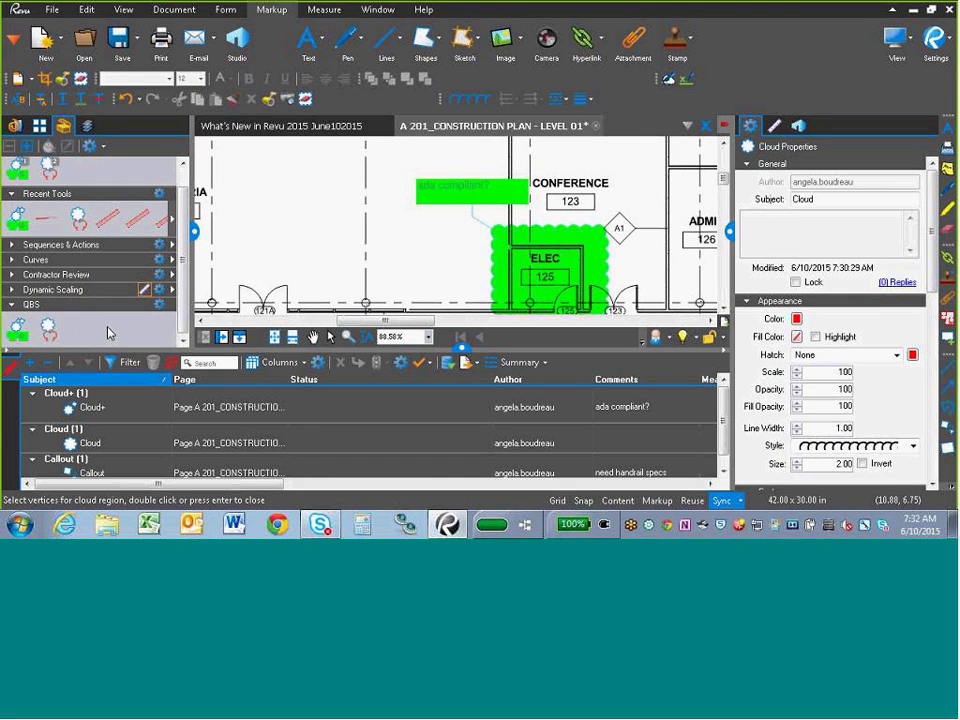
# - Check the QBS tool set's options, then cancel the active Cloud tool and collapse the surrounding panels to enlarge the construction plan
pyautogui.click(160, 309)
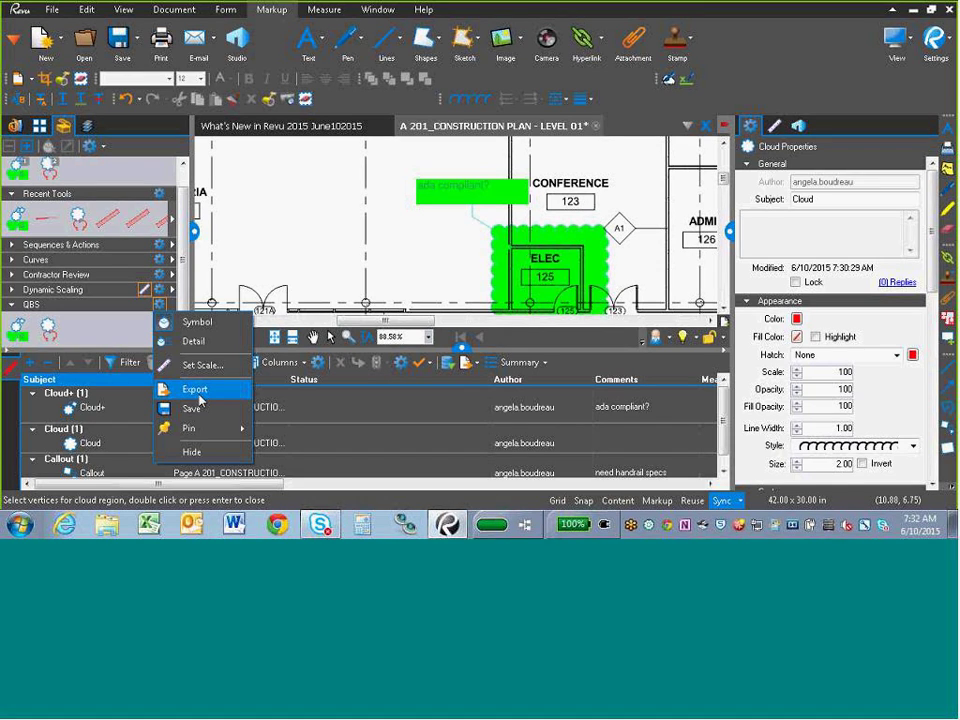
pyautogui.click(194, 235)
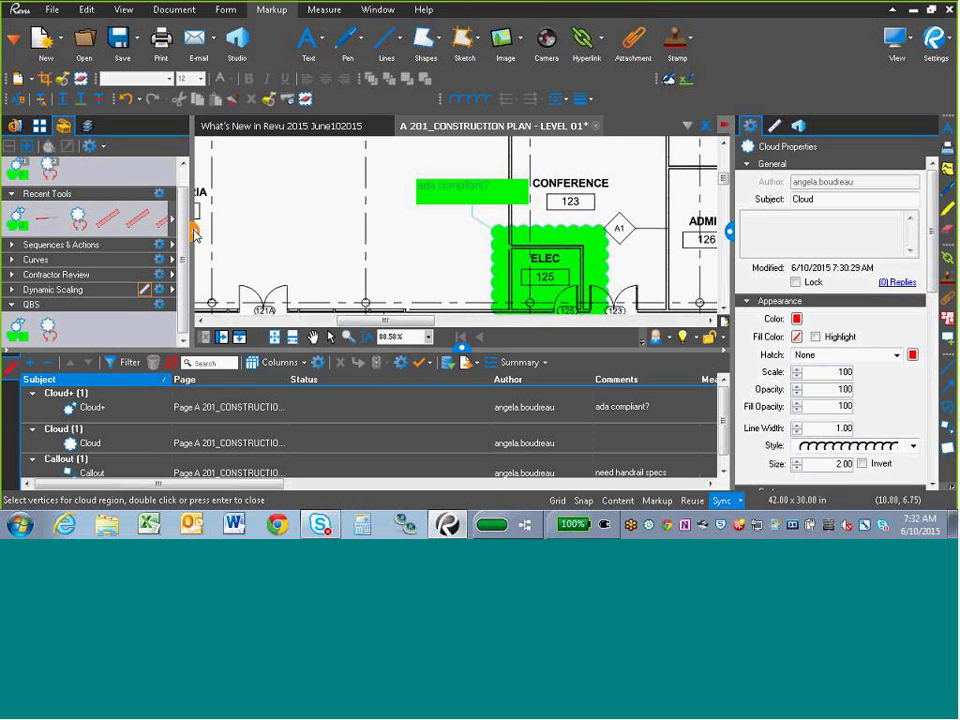
pyautogui.click(195, 234)
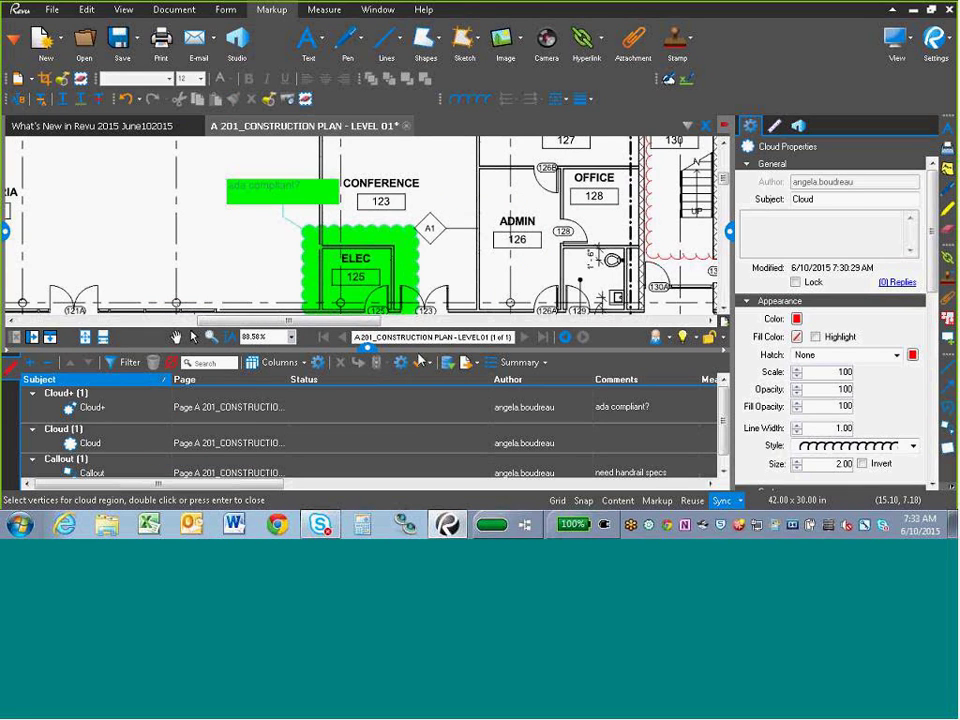
pyautogui.click(367, 350)
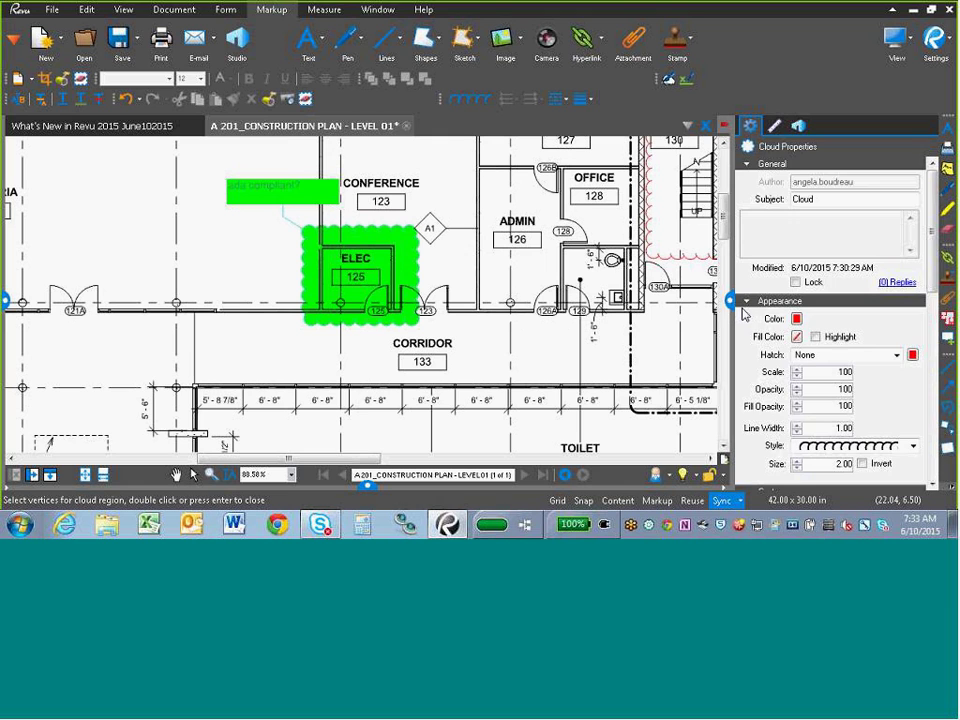
pyautogui.press('Escape')
pyautogui.click(731, 302)
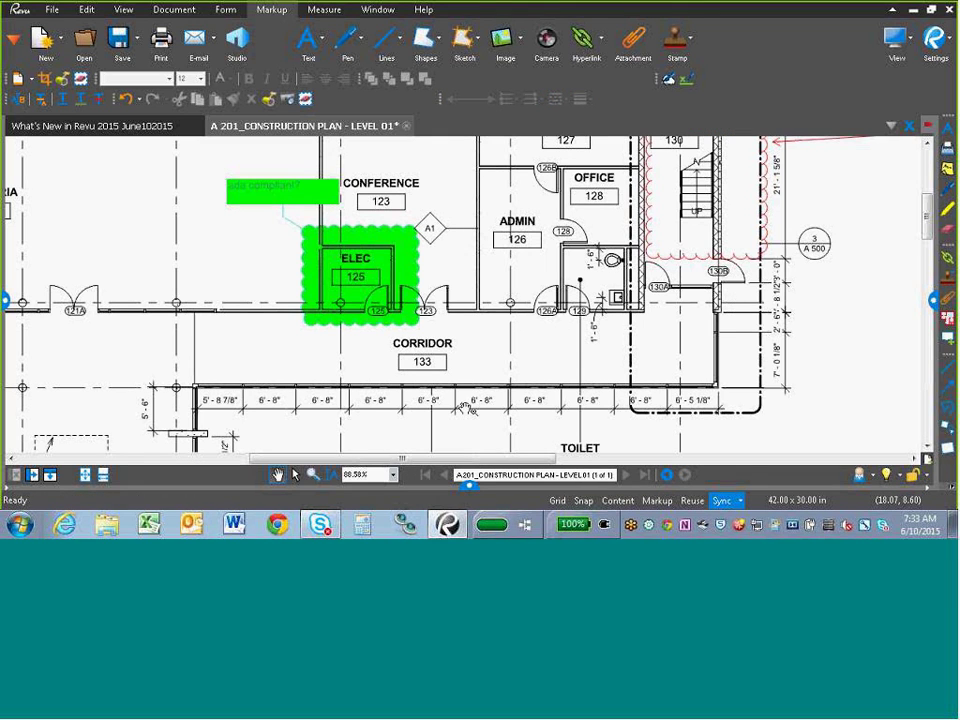
# - Compare how the green Cloud+ and the separate red cloud and callout at Stair 130 select, and check the red cloud's available commands
pyautogui.scroll(-1, 391, 432)
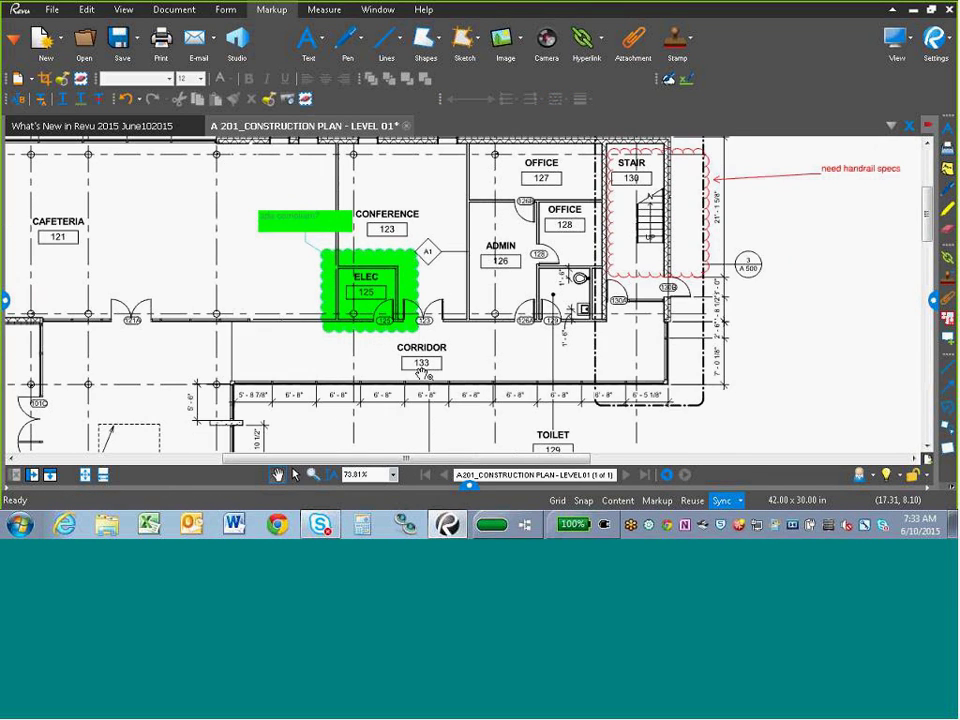
pyautogui.moveTo(385, 381); pyautogui.dragTo(480, 393)
pyautogui.moveTo(472, 306); pyautogui.dragTo(441, 284)
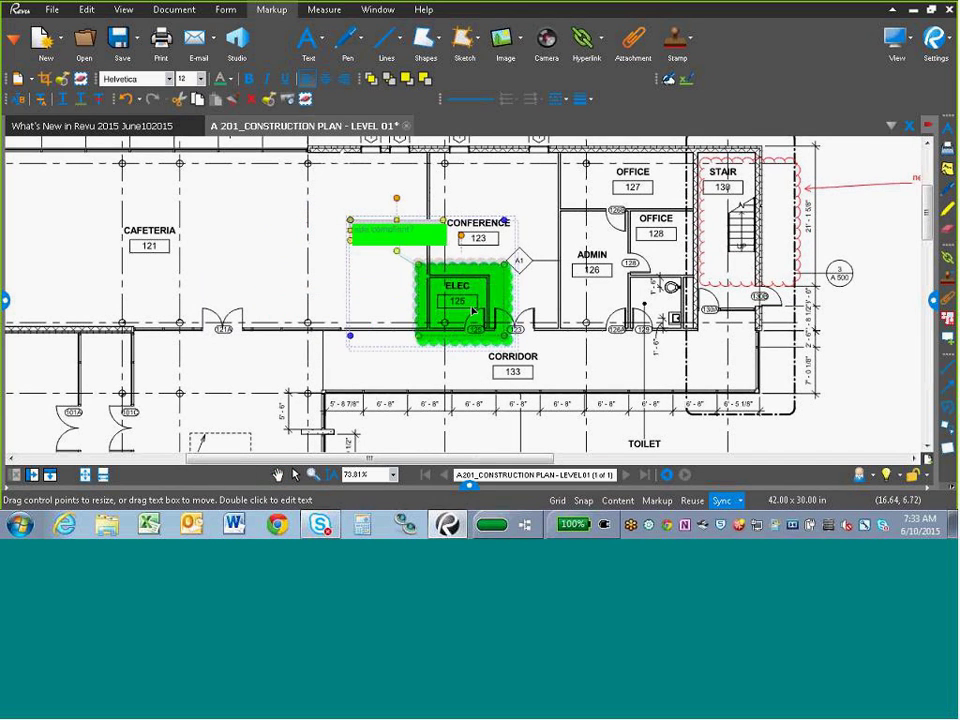
pyautogui.click(797, 268)
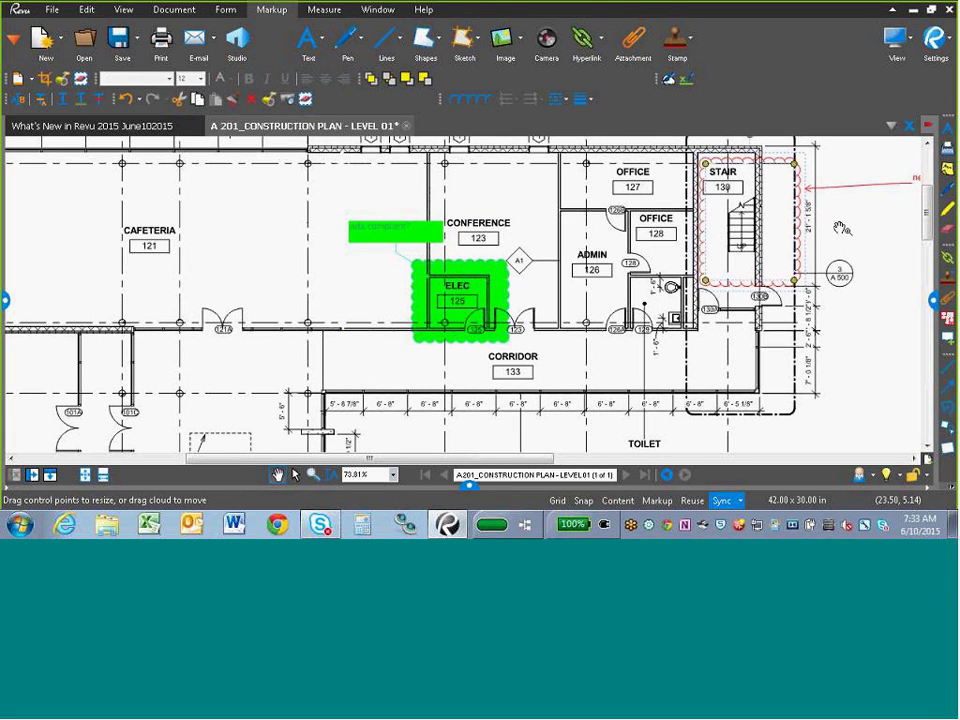
pyautogui.click(810, 188)
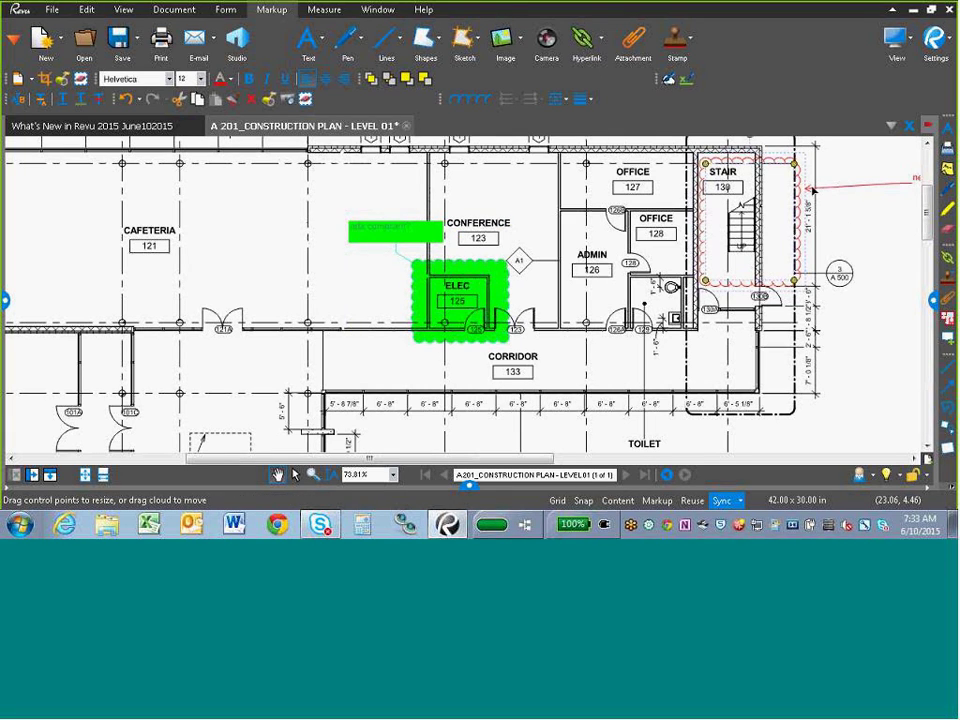
pyautogui.rightClick(794, 206)
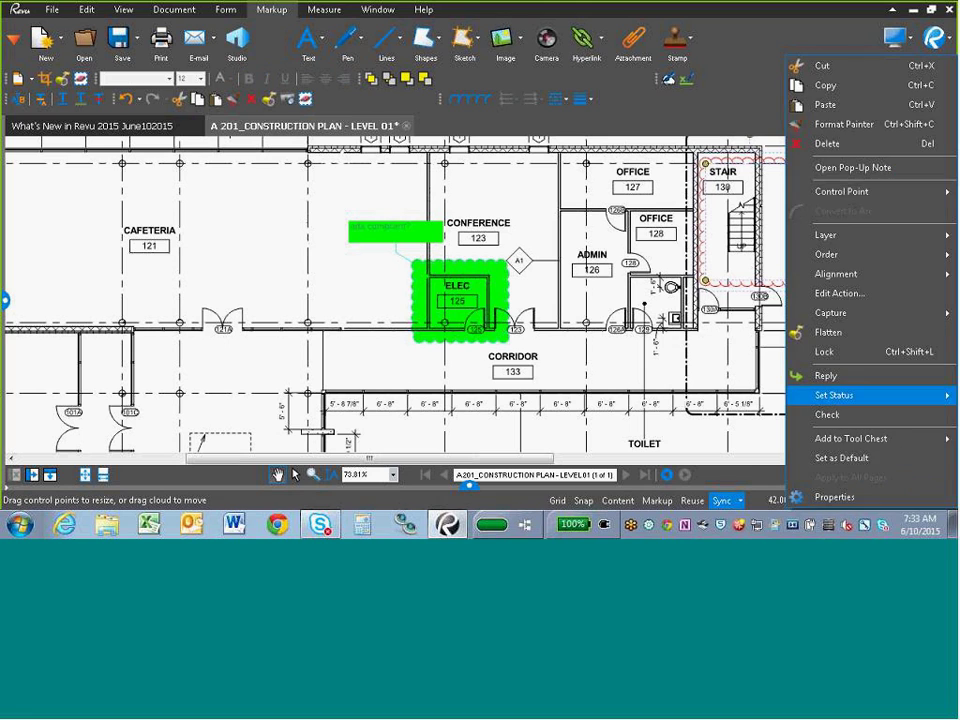
pyautogui.click(723, 368)
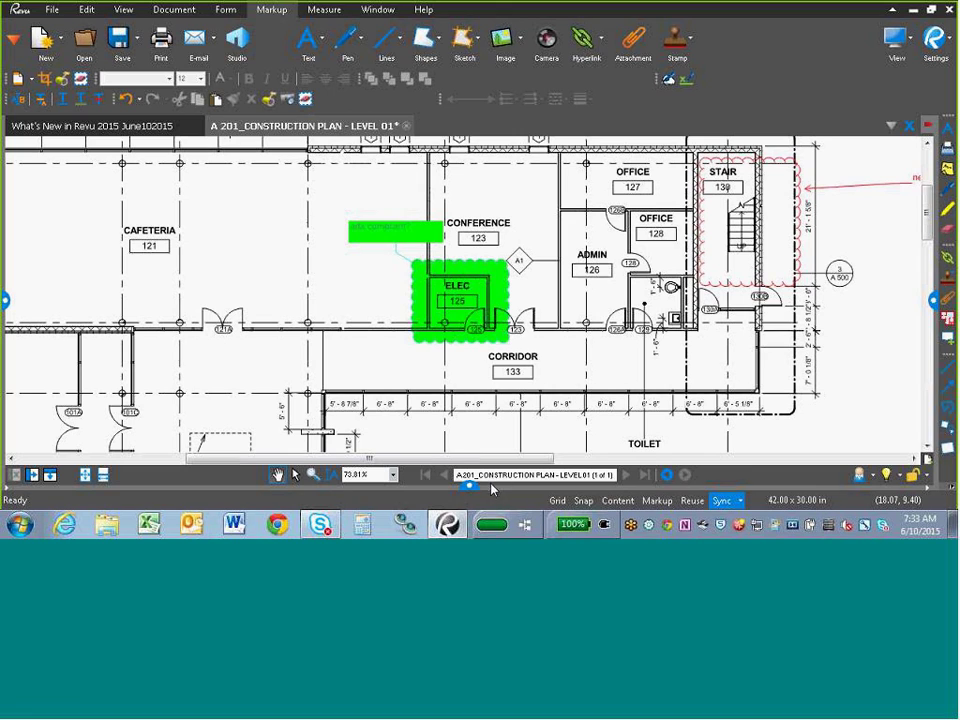
# - Close the A 201 construction plan without saving its changes and open the pinned A 100_SITE PLAN_VCTC.pdf from the Sketch Tools category
pyautogui.click(407, 127)
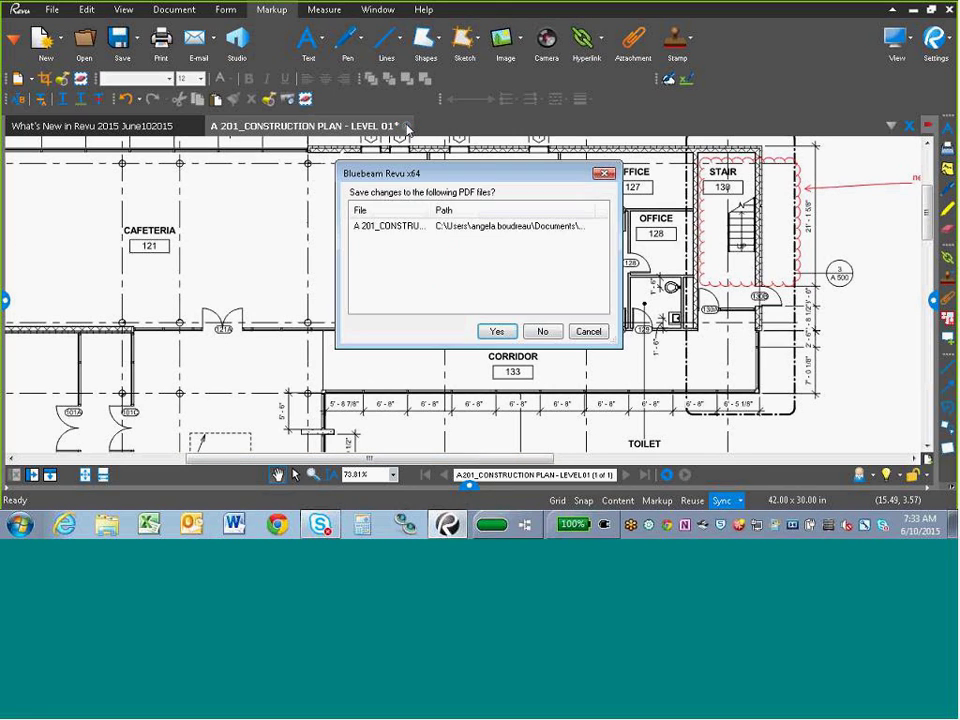
pyautogui.click(543, 332)
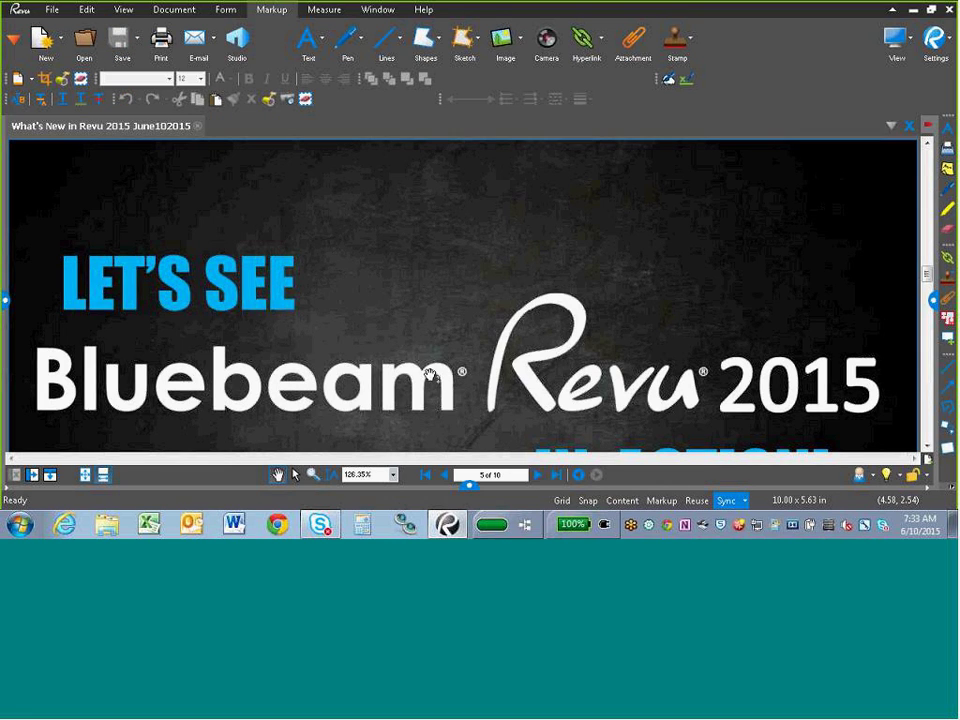
pyautogui.click(6, 302)
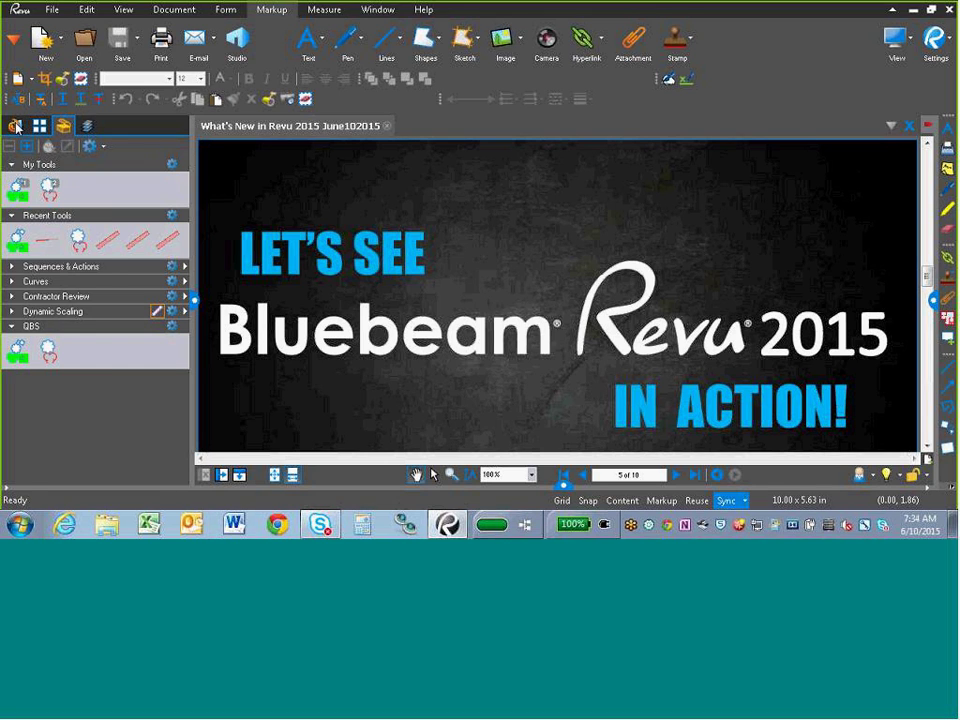
pyautogui.click(16, 127)
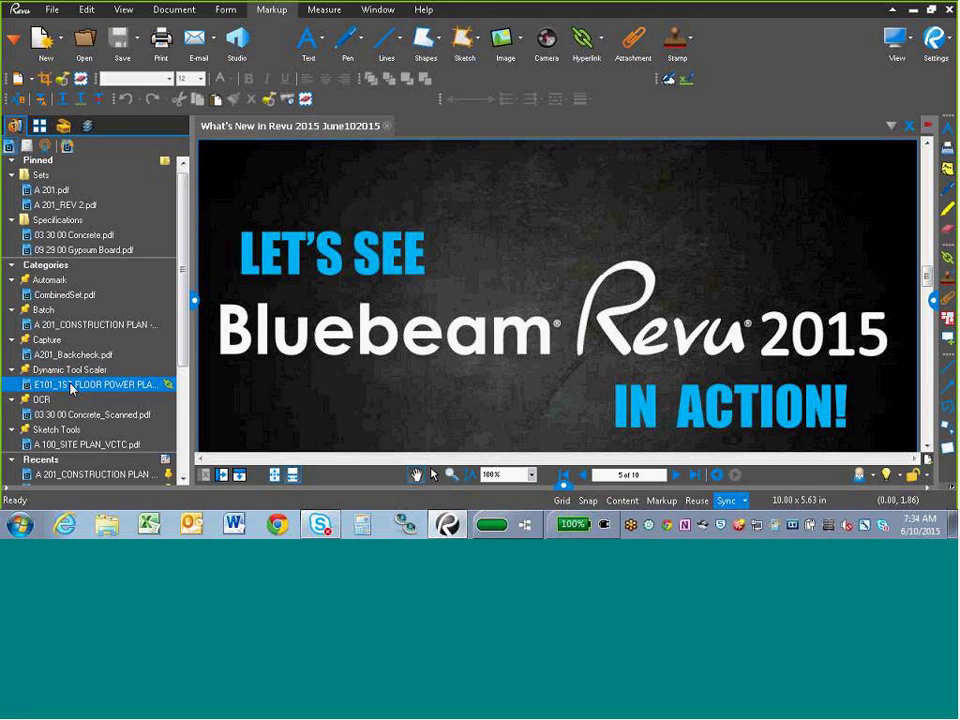
pyautogui.click(90, 444)
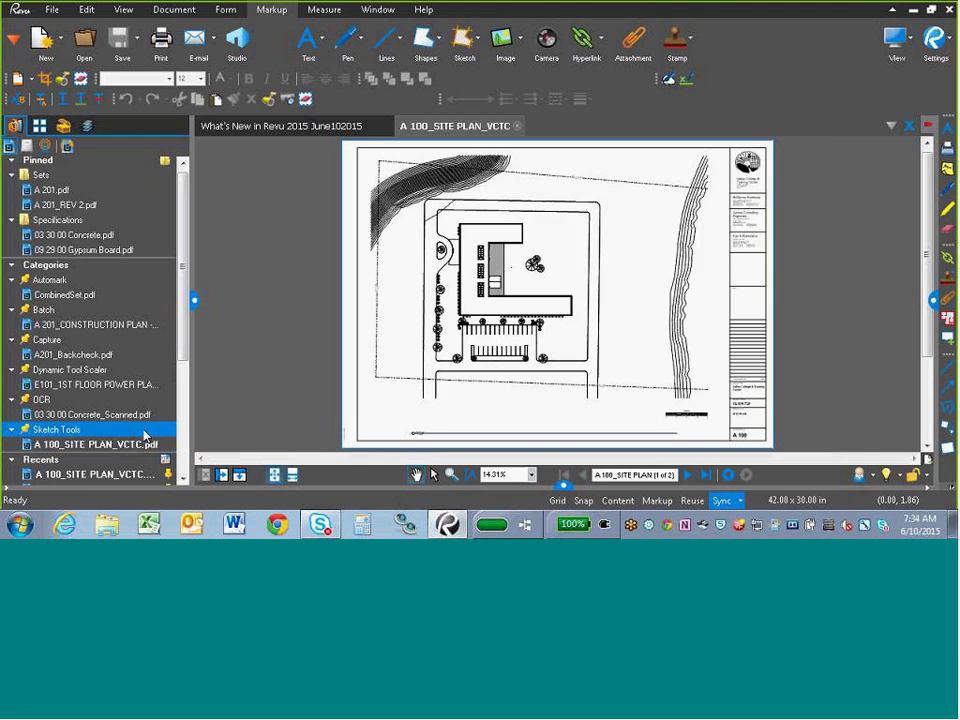
# - Examine the site plan from the building down to the parking area and the graphic scale bar near the sheet's lower edge
pyautogui.scroll(3, 480, 345)
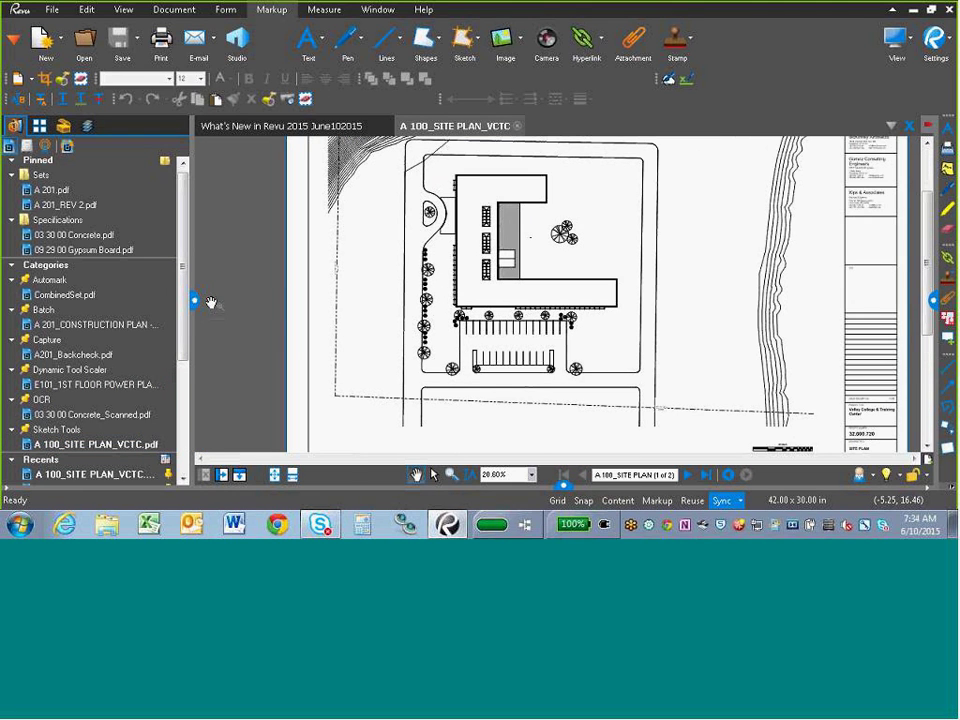
pyautogui.click(195, 302)
pyautogui.scroll(3, 536, 326)
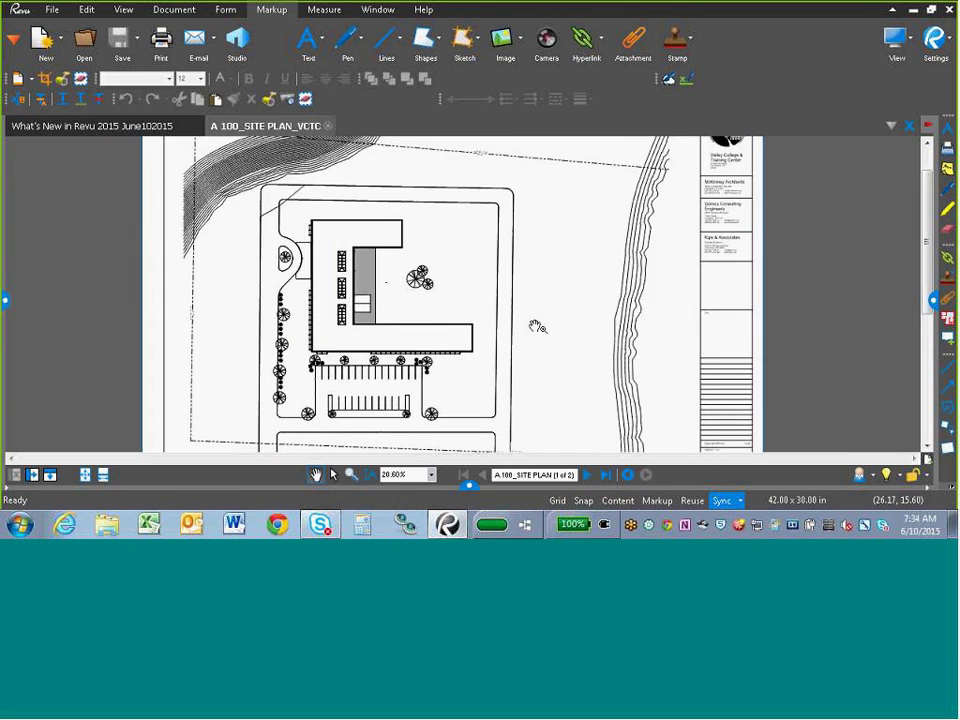
pyautogui.moveTo(536, 326); pyautogui.dragTo(574, 195)
pyautogui.scroll(2, 568, 360)
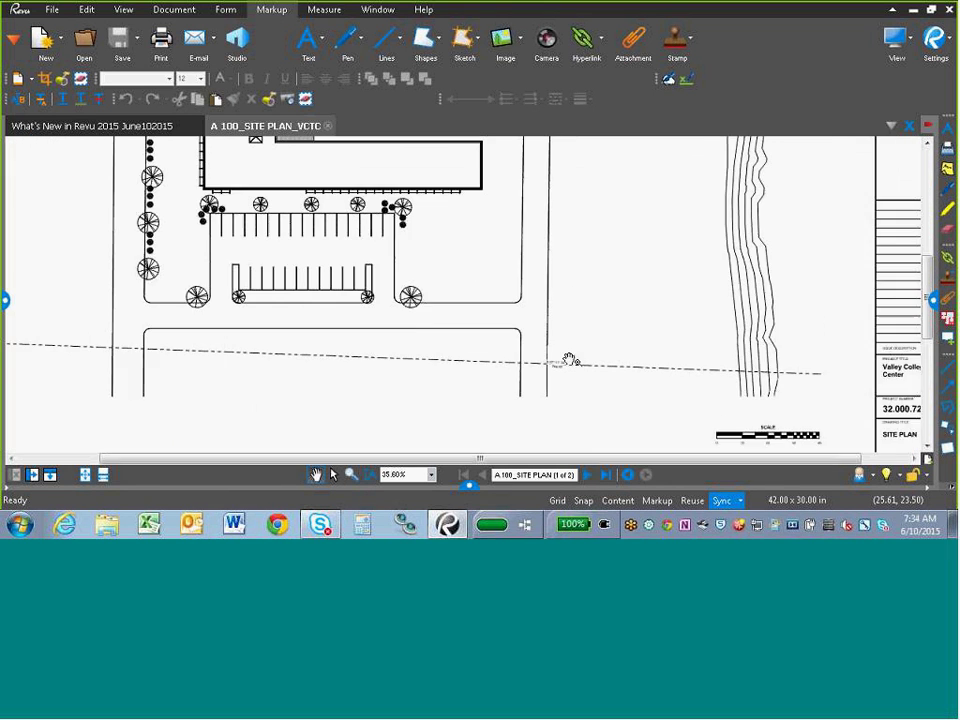
pyautogui.moveTo(574, 398); pyautogui.dragTo(504, 360)
pyautogui.scroll(1, 489, 403)
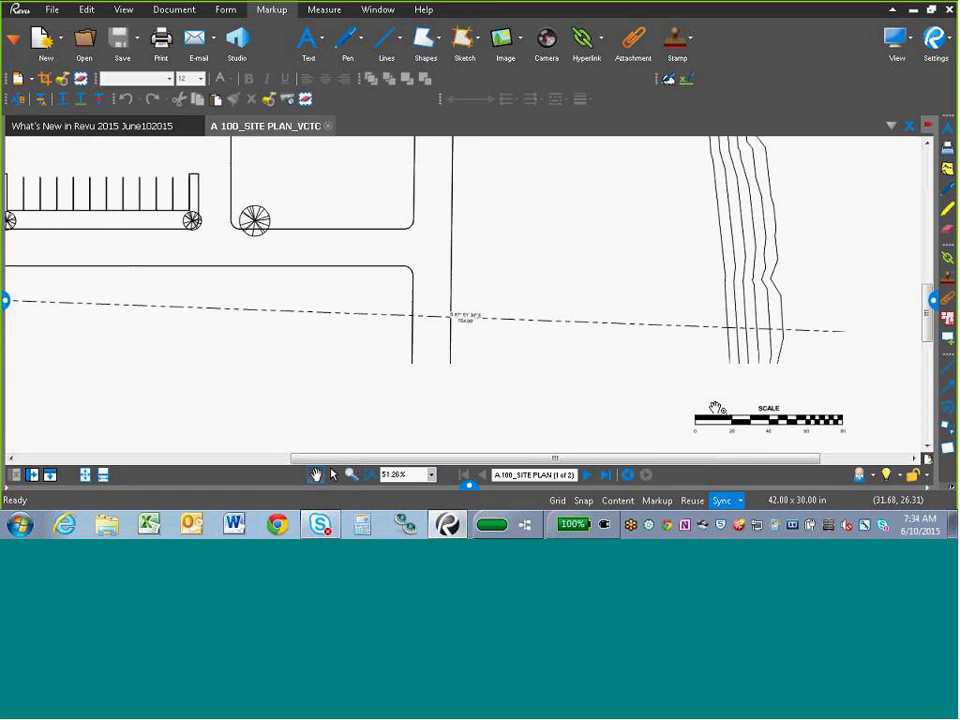
pyautogui.scroll(1, 510, 379)
pyautogui.scroll(-2, 510, 379)
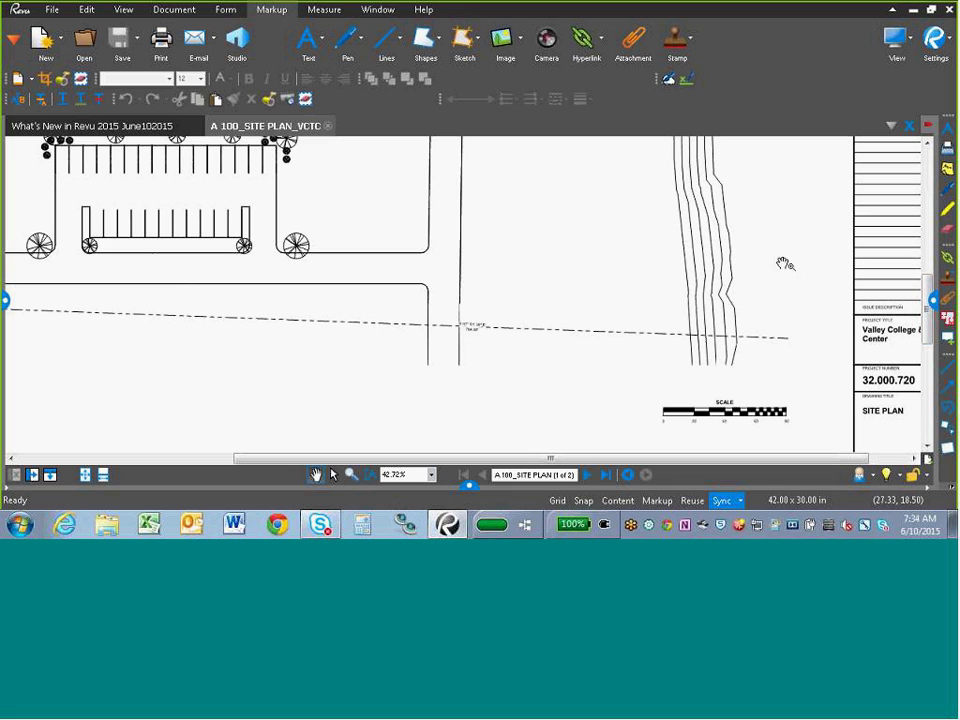
# - Show the measurement settings for the site plan and set the page scale's real-world unit to ft
pyautogui.click(945, 316)
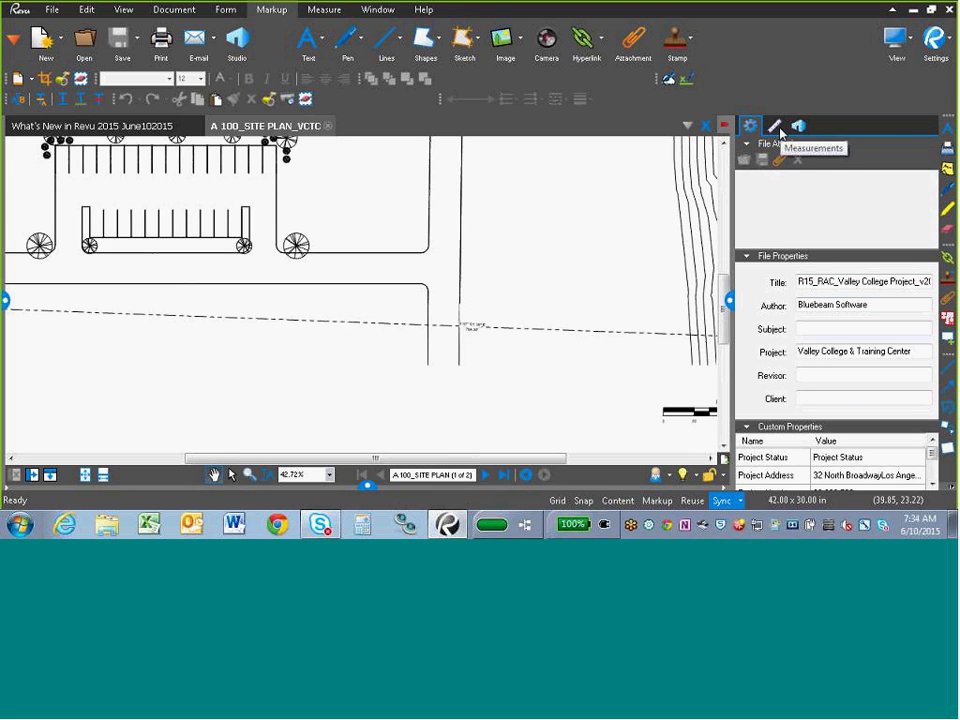
pyautogui.click(15, 42)
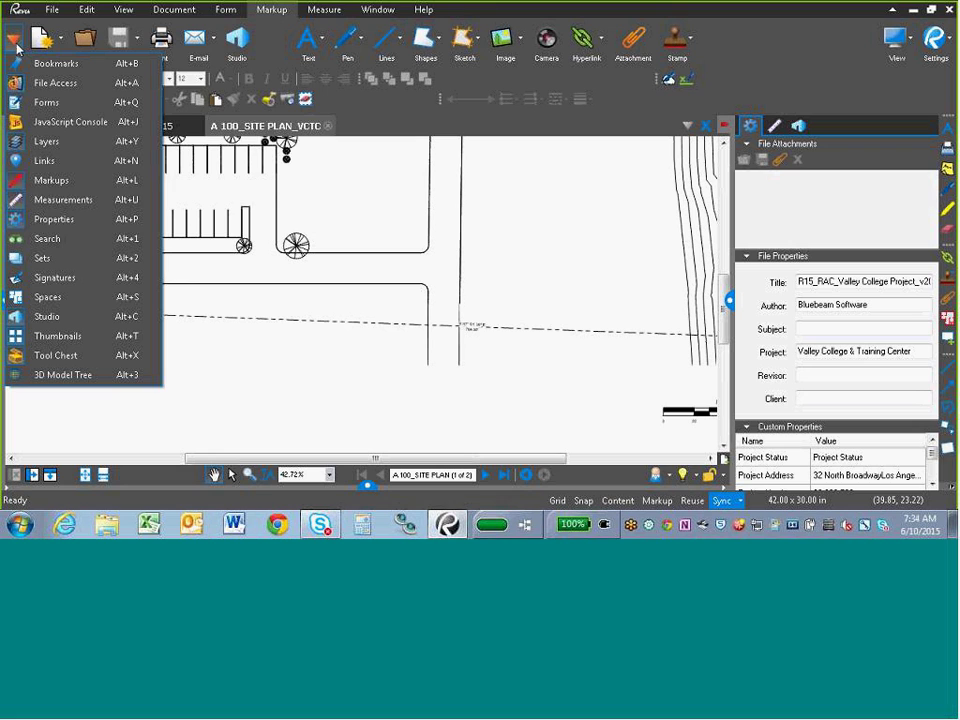
pyautogui.click(60, 200)
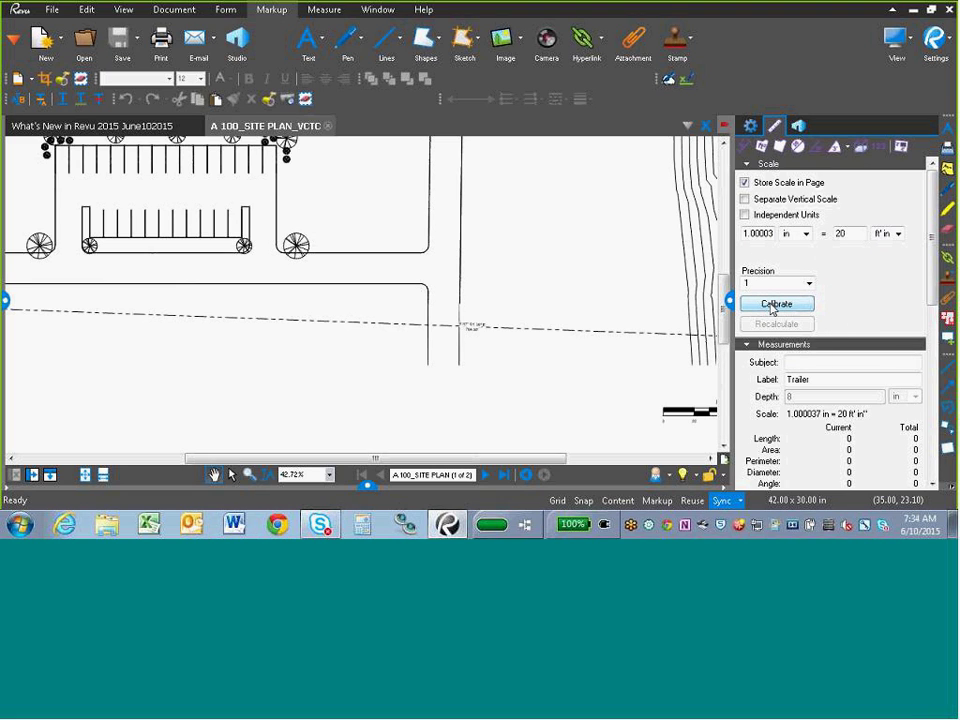
pyautogui.moveTo(529, 458); pyautogui.dragTo(610, 459)
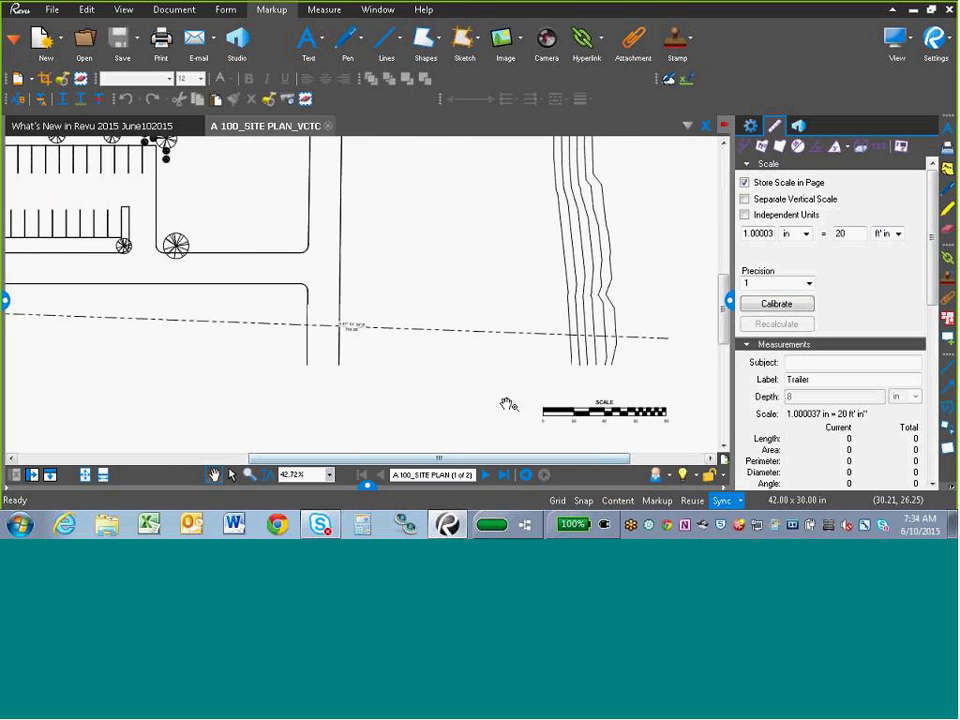
pyautogui.scroll(-2, 508, 403)
pyautogui.moveTo(474, 417); pyautogui.dragTo(489, 348)
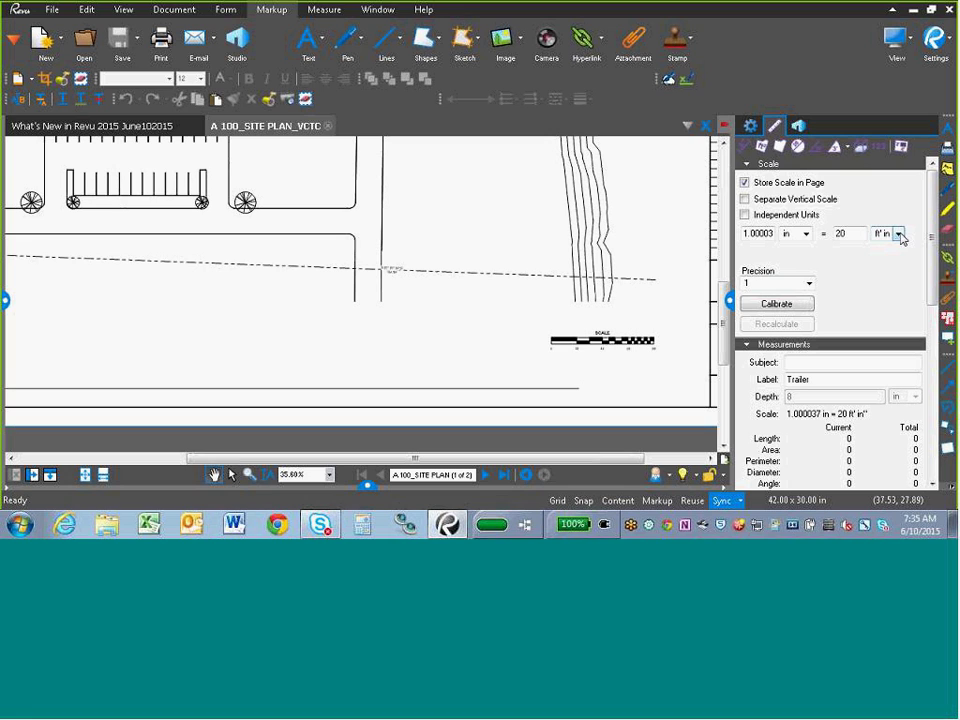
pyautogui.moveTo(556, 403); pyautogui.dragTo(664, 392)
pyautogui.moveTo(296, 369); pyautogui.dragTo(293, 405)
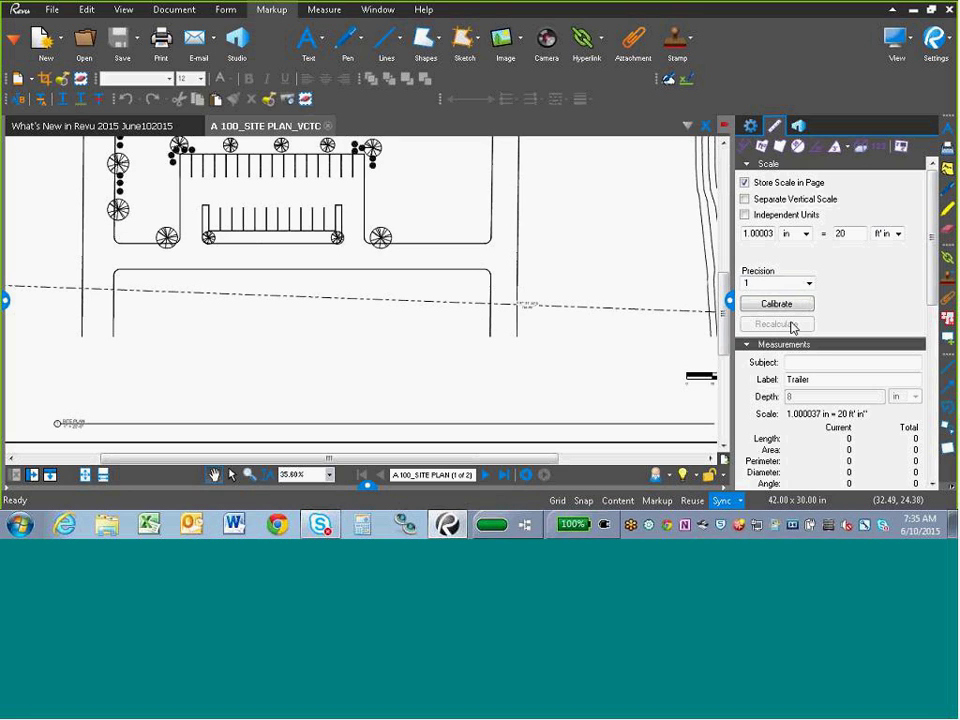
pyautogui.click(898, 233)
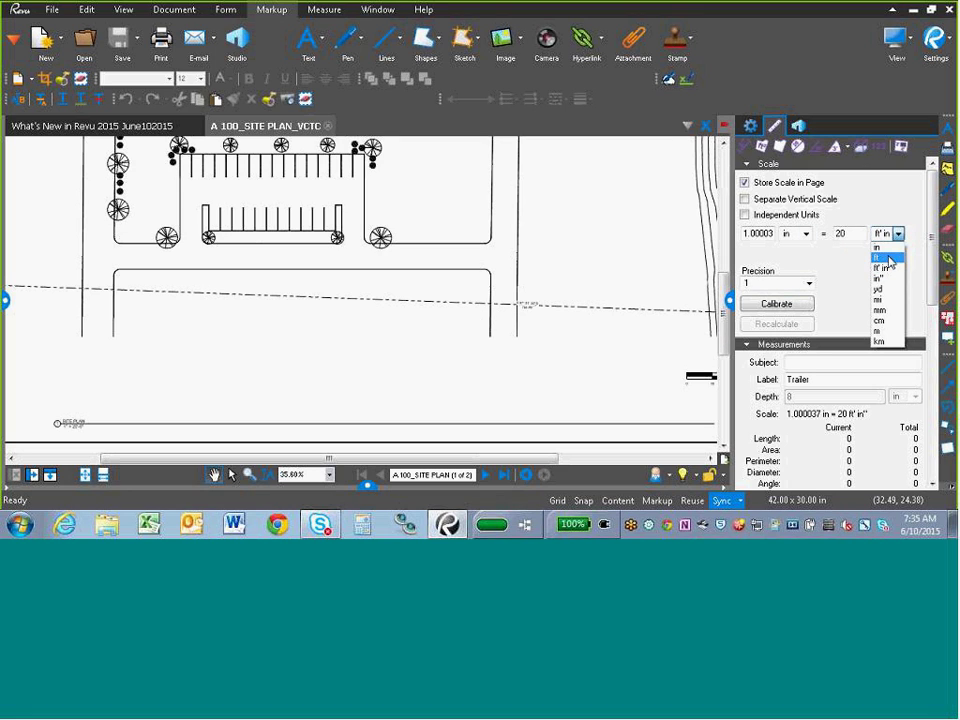
pyautogui.click(889, 258)
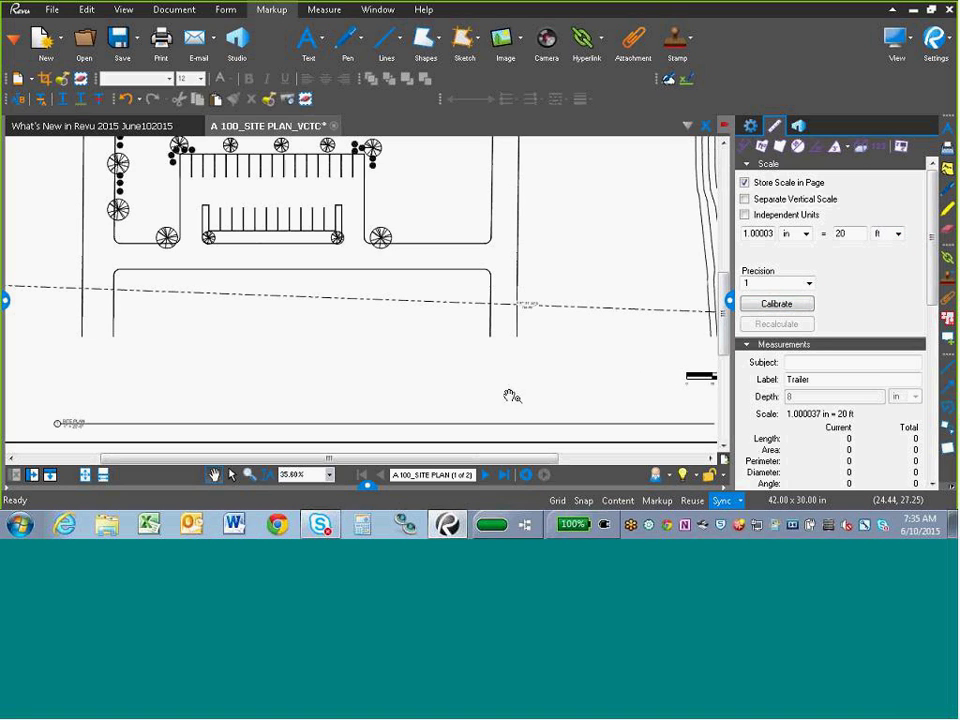
# - Sketch a rectangle to scale, 20 ft wide and 12 ft high, between the two rows of parking stalls
pyautogui.scroll(-3, 511, 396)
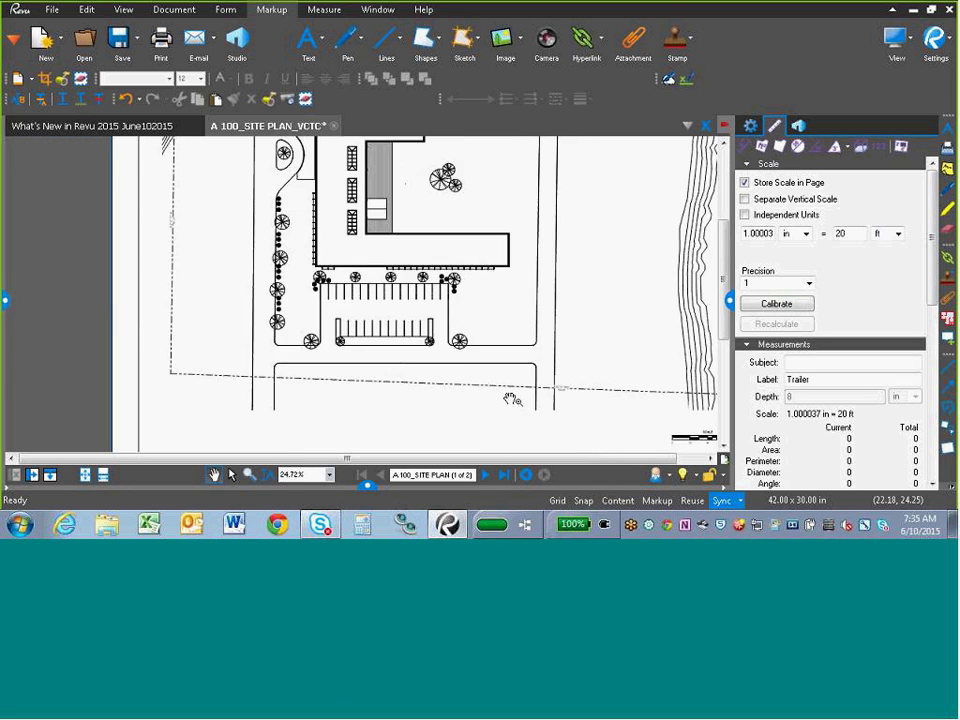
pyautogui.scroll(4, 511, 398)
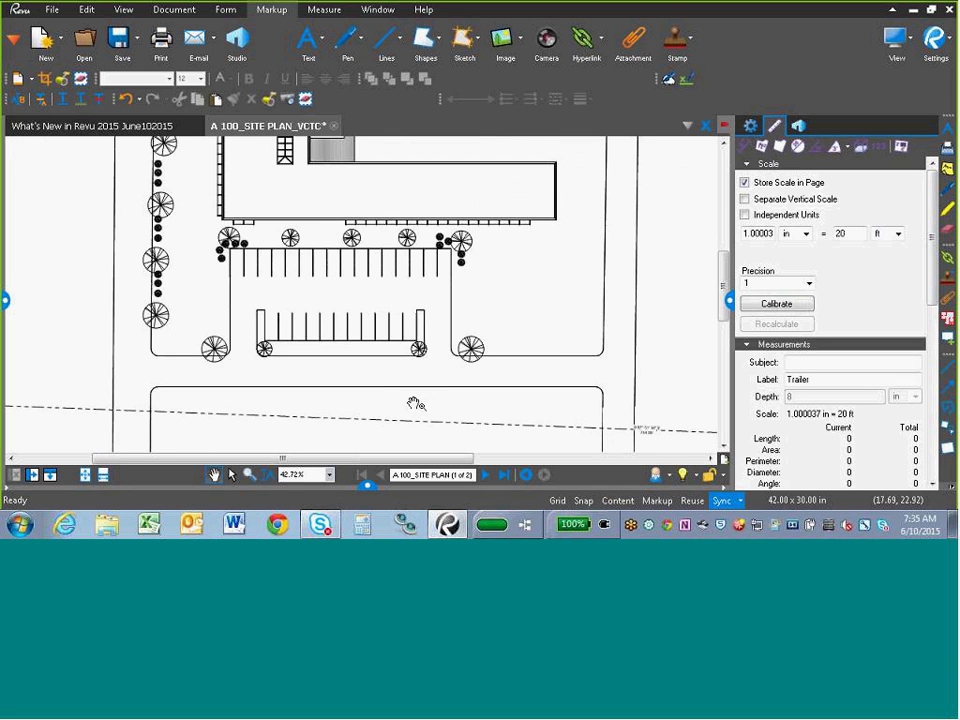
pyautogui.scroll(2, 412, 401)
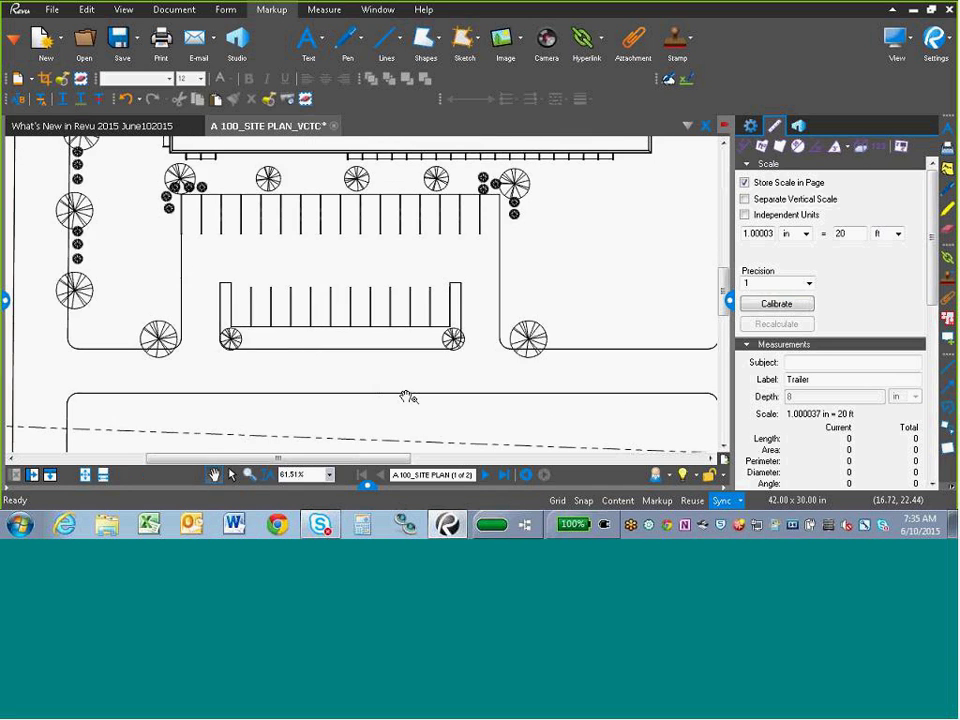
pyautogui.scroll(2, 408, 397)
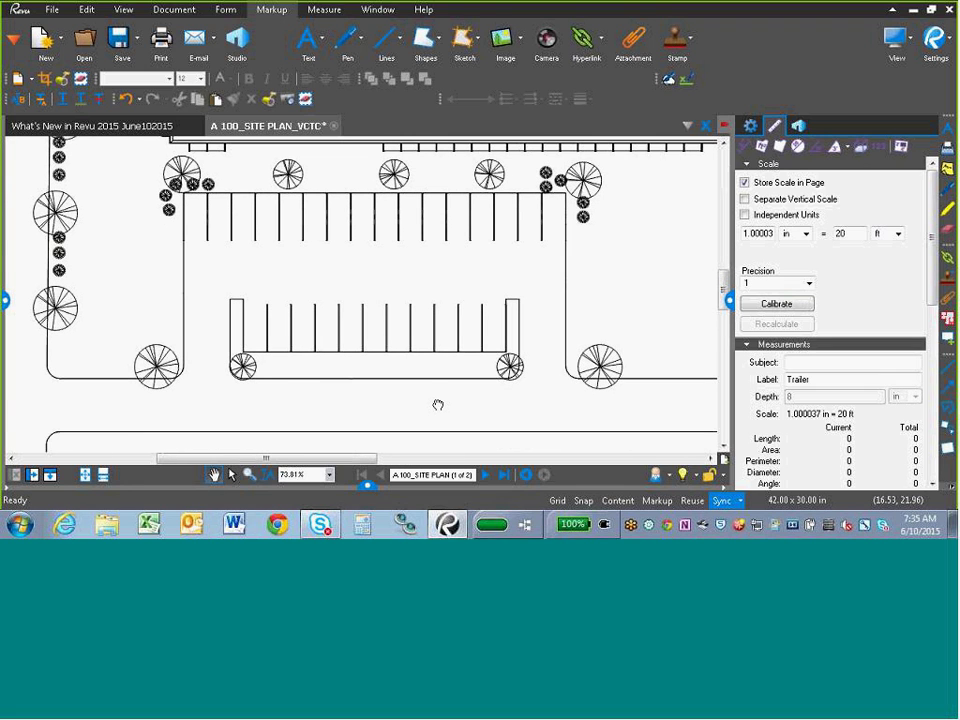
pyautogui.click(728, 300)
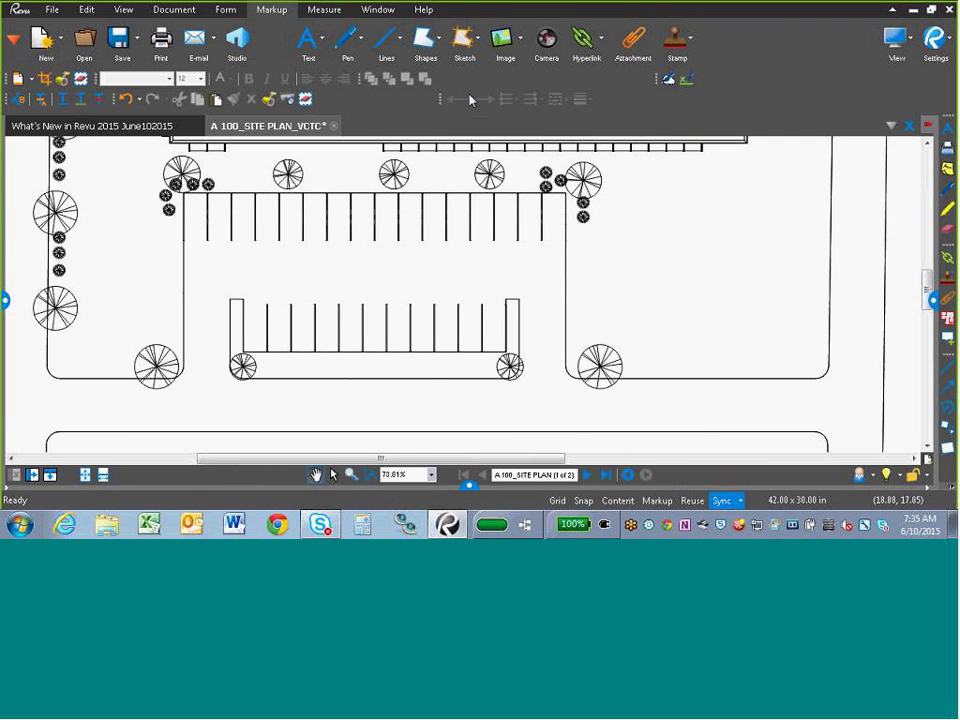
pyautogui.click(480, 42)
pyautogui.click(480, 42)
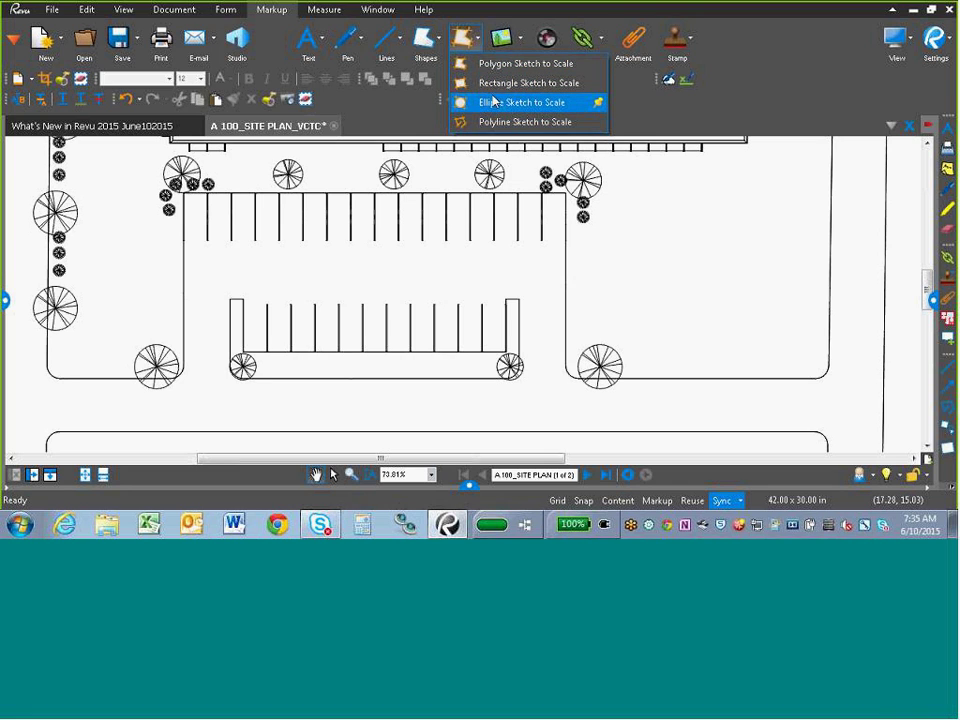
pyautogui.click(493, 86)
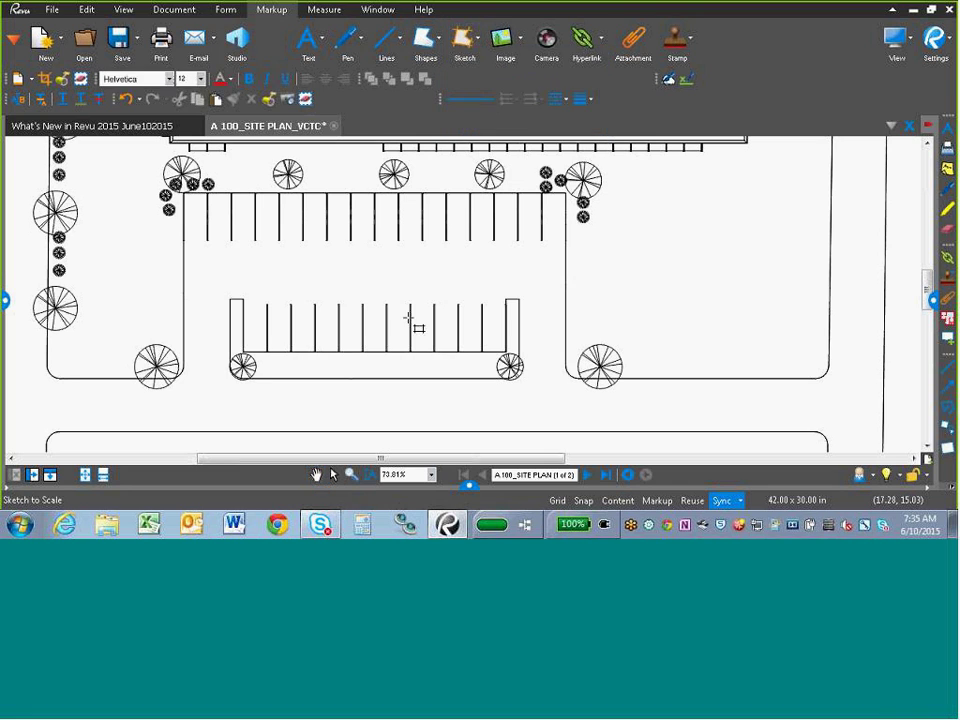
pyautogui.click(325, 257)
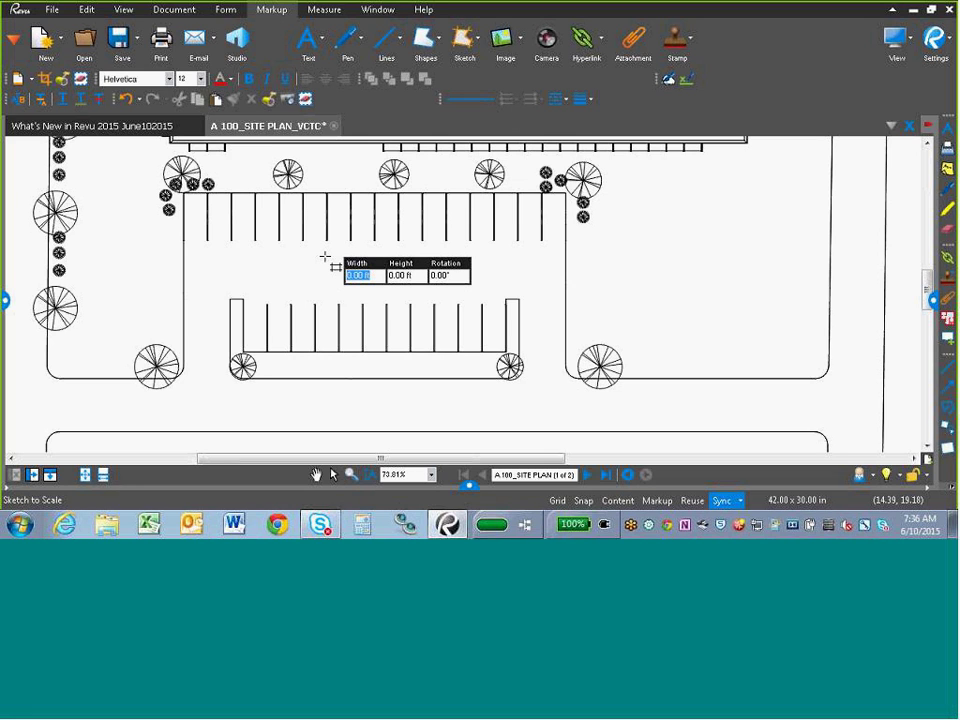
pyautogui.write('20')
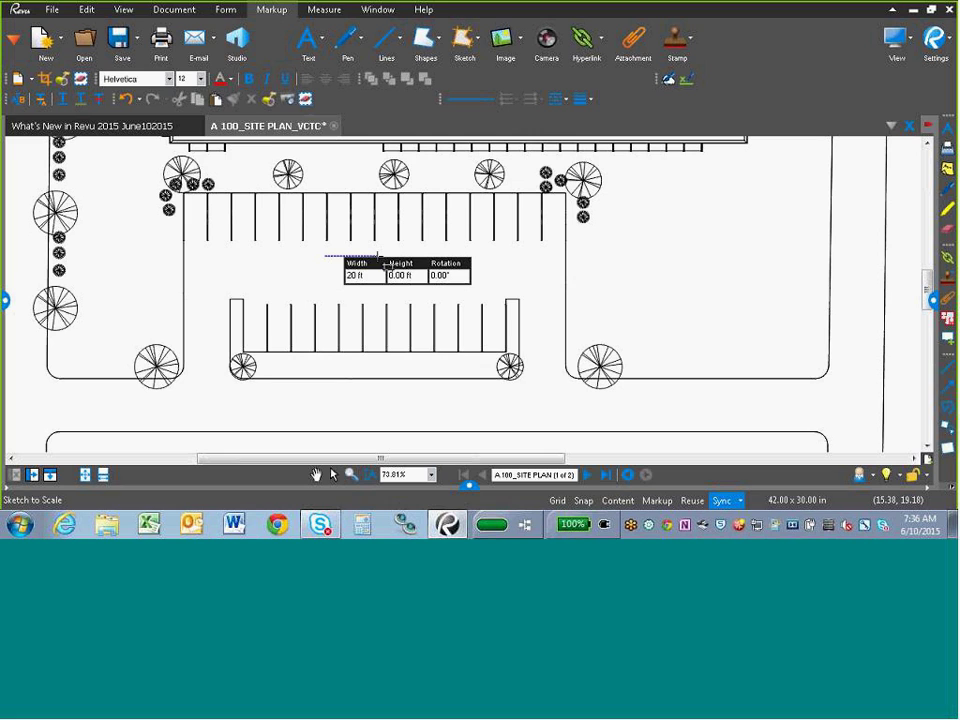
pyautogui.press('Tab')
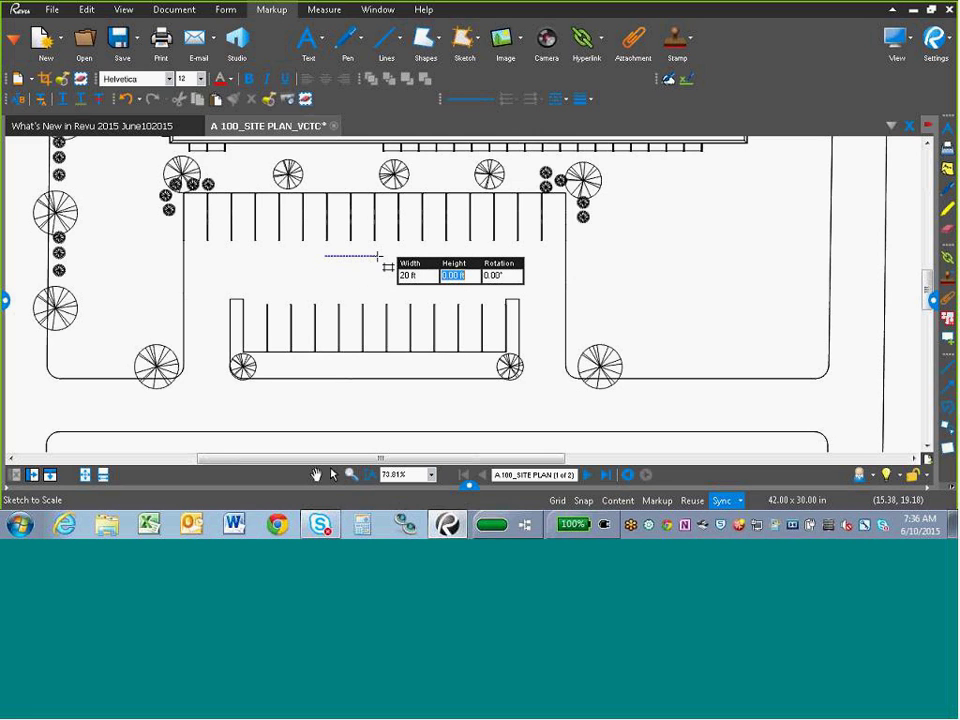
pyautogui.write('12')
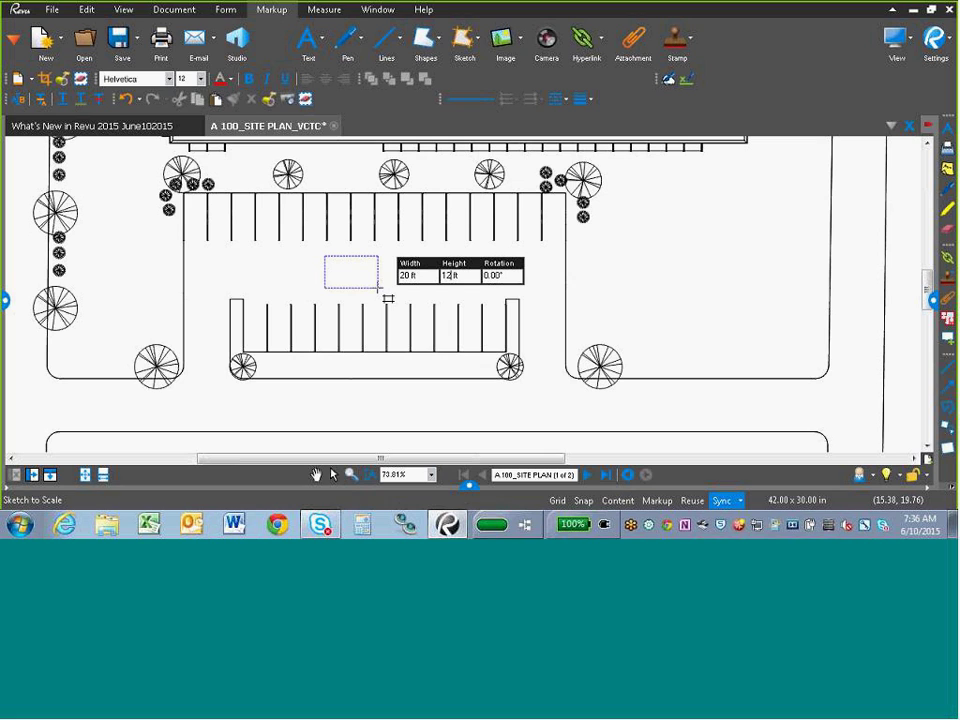
pyautogui.press('Return')
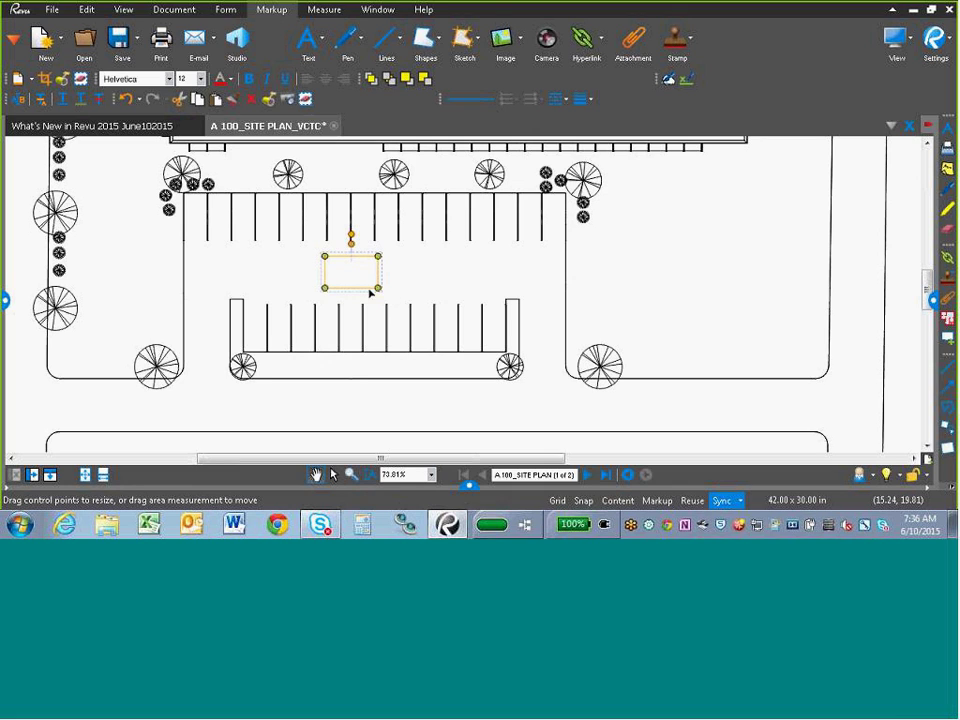
pyautogui.click(403, 270)
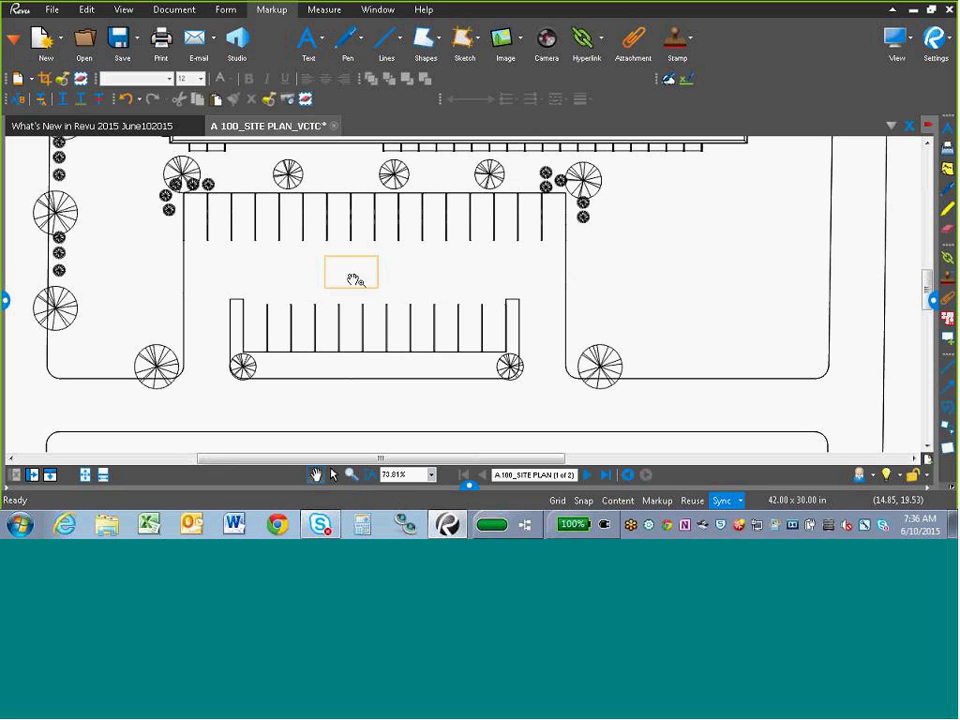
# - Show the properties of the sketched rectangle and enter Trailer as its label
pyautogui.click(372, 289)
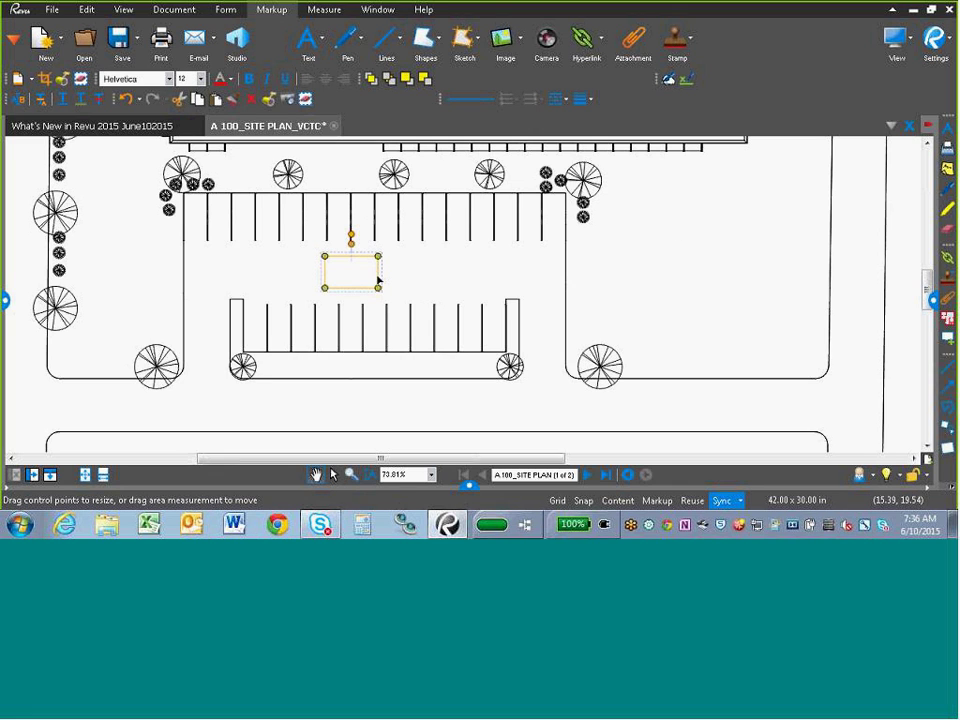
pyautogui.rightClick(378, 291)
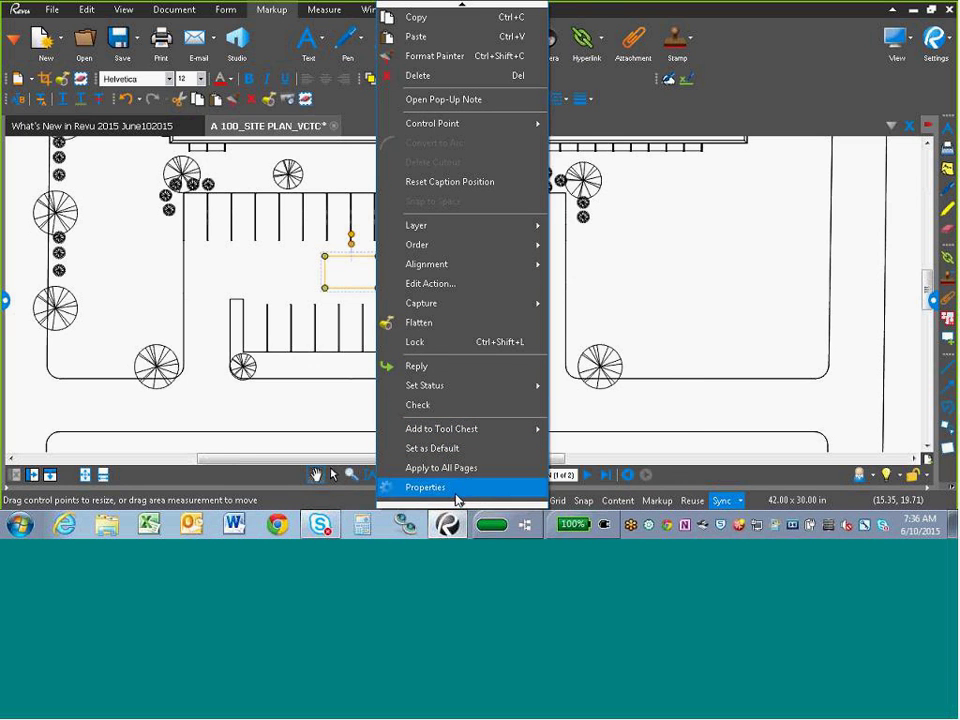
pyautogui.click(454, 486)
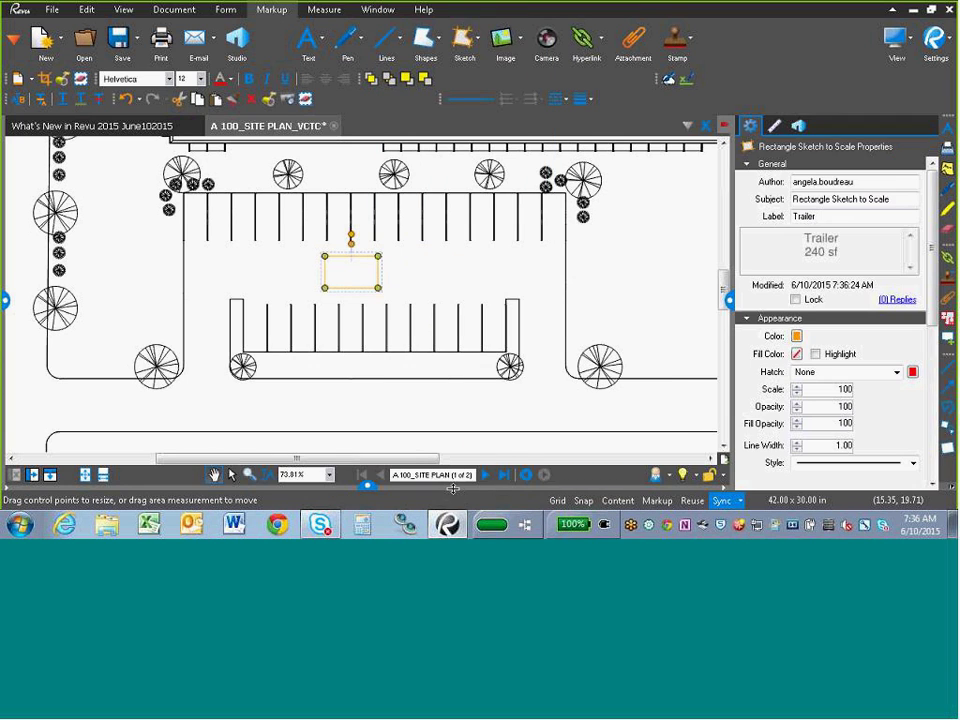
pyautogui.click(824, 217)
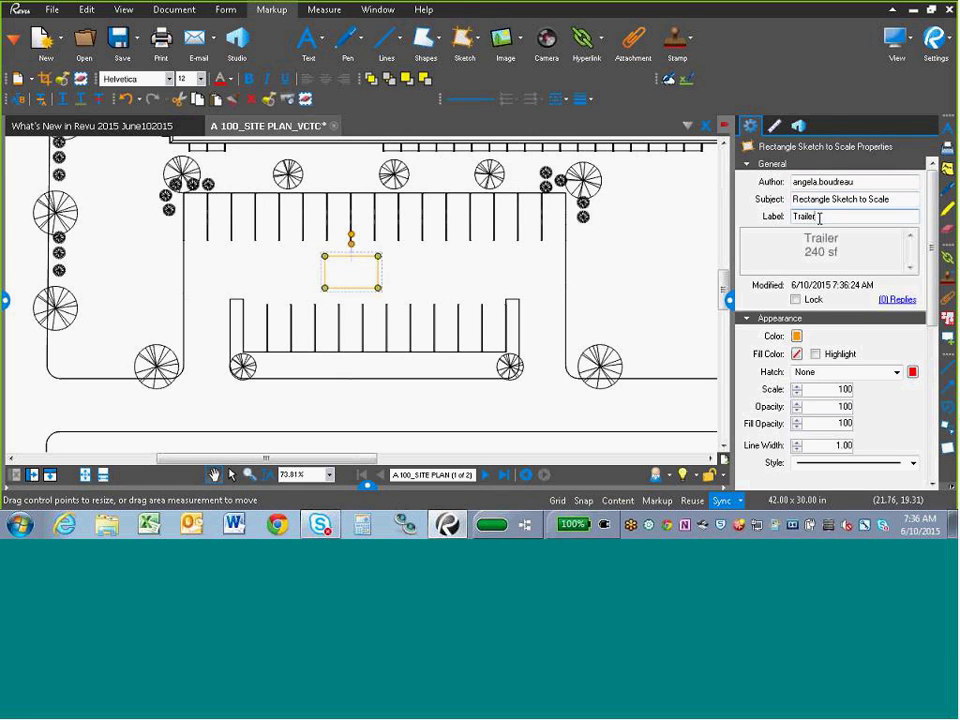
pyautogui.moveTo(823, 216); pyautogui.dragTo(791, 224)
pyautogui.press('BackSpace')
pyautogui.write('T')
pyautogui.press('Return')
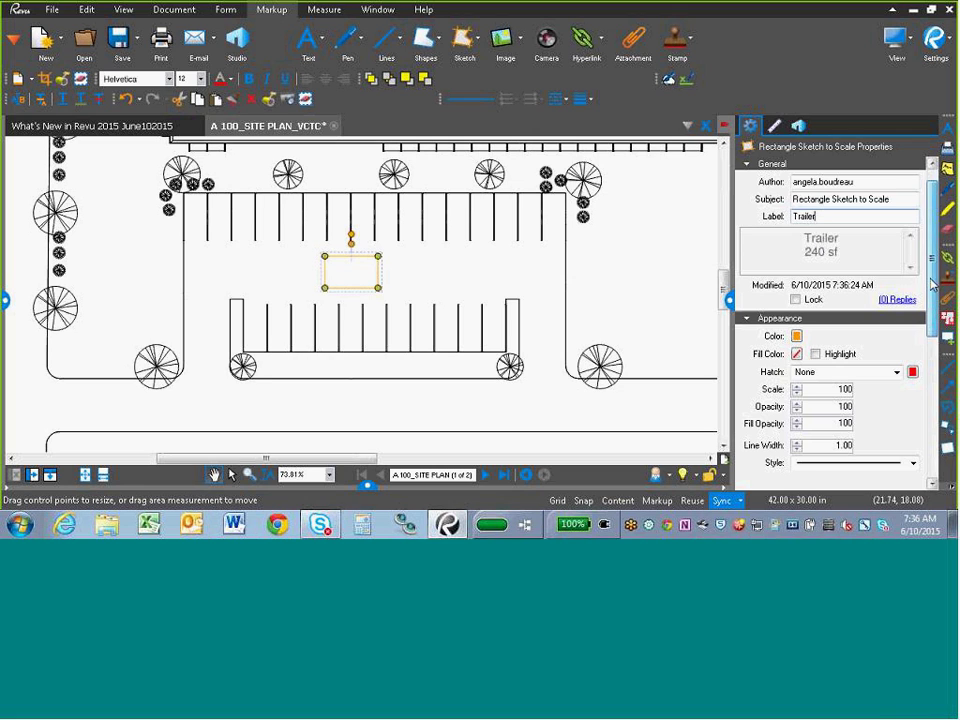
# - Turn on the caption for the Trailer rectangle so its label and area show on the plan
pyautogui.scroll(-3, 930, 315)
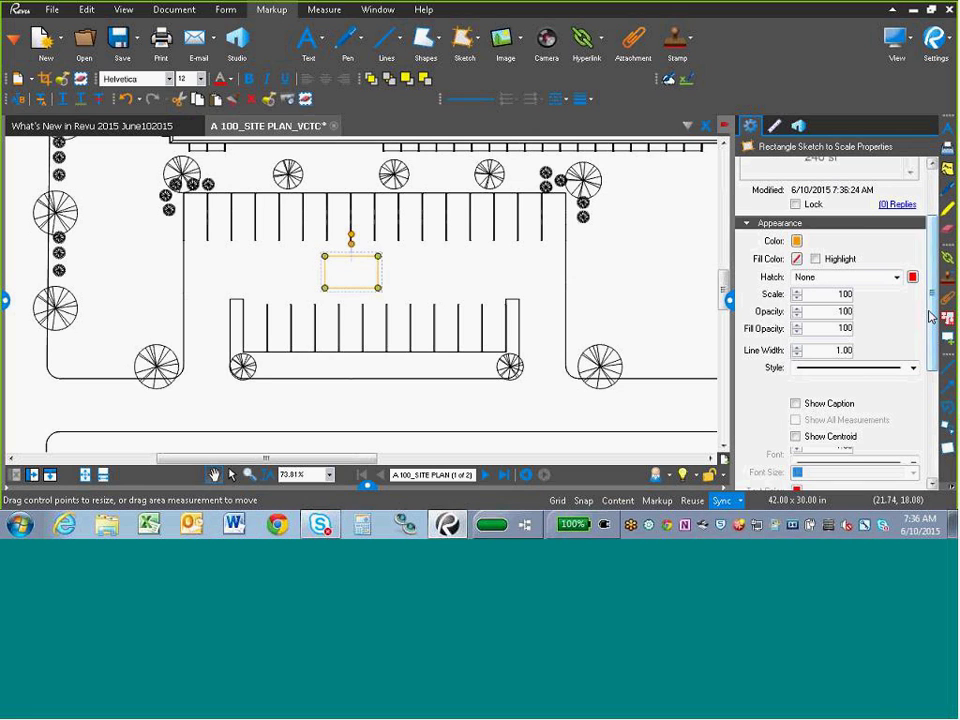
pyautogui.click(796, 404)
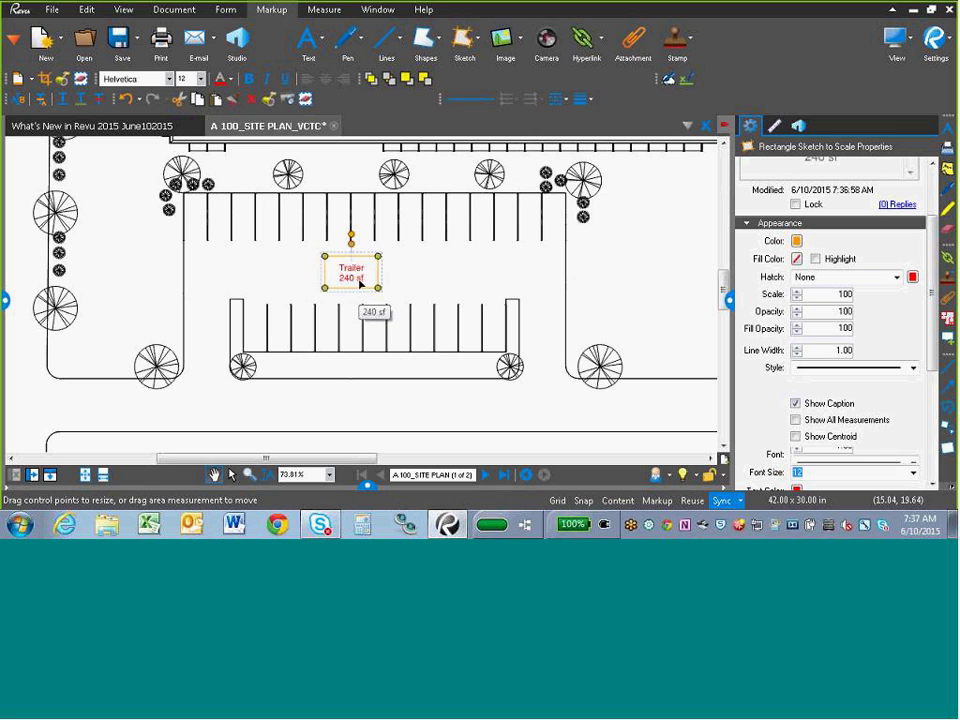
pyautogui.click(391, 345)
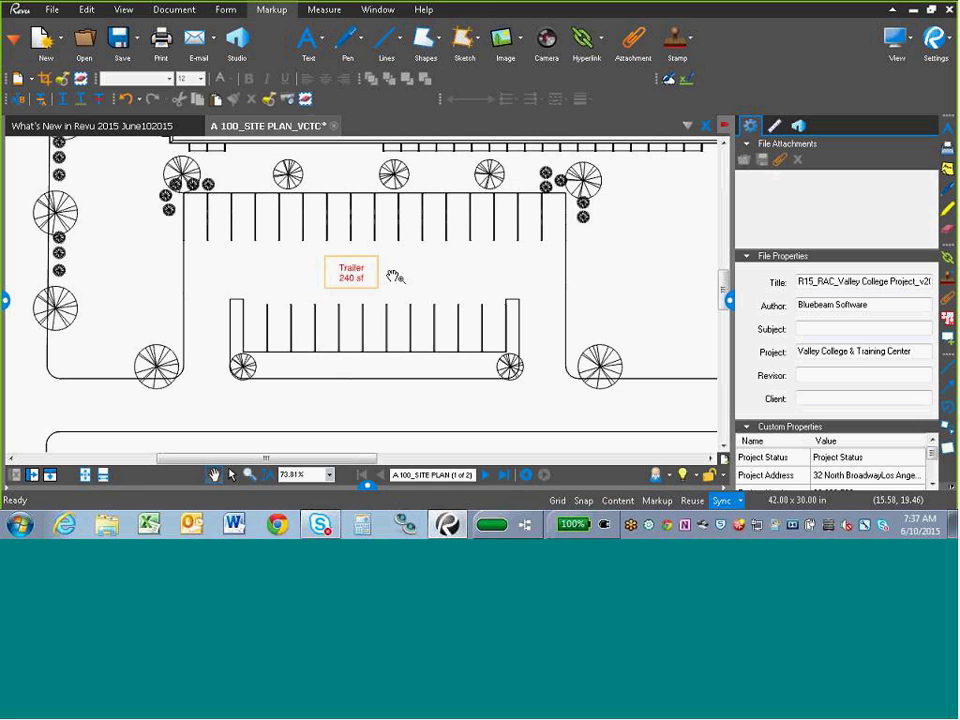
# - Close the site plan without saving its changes and open the pinned E101_1ST FLOOR POWER PLAN from the Dynamic Tool Scaler category
pyautogui.click(335, 131)
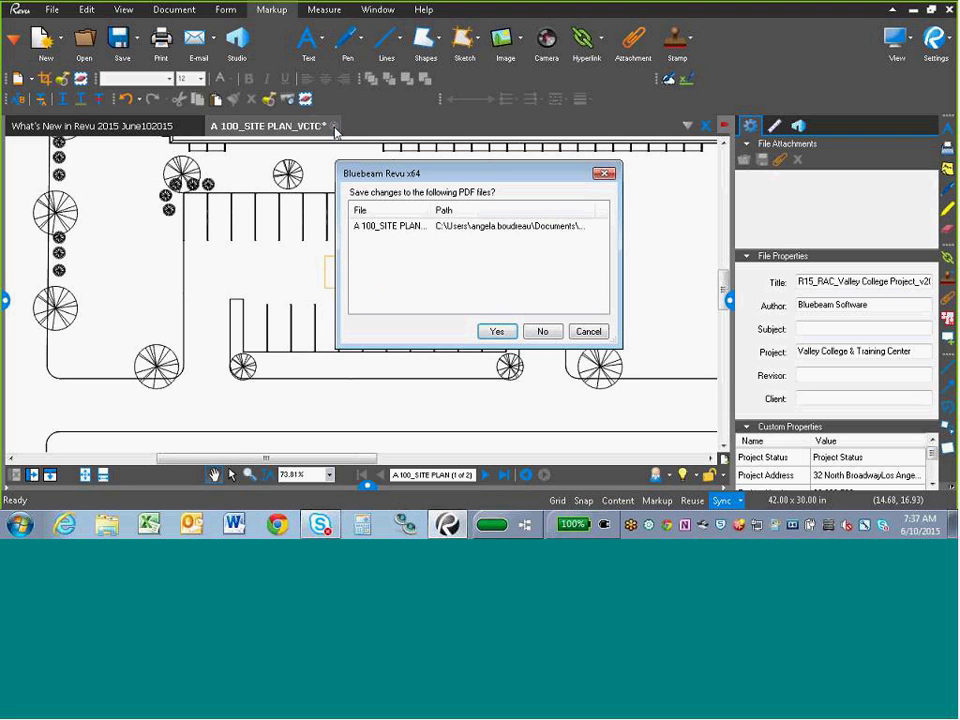
pyautogui.click(544, 330)
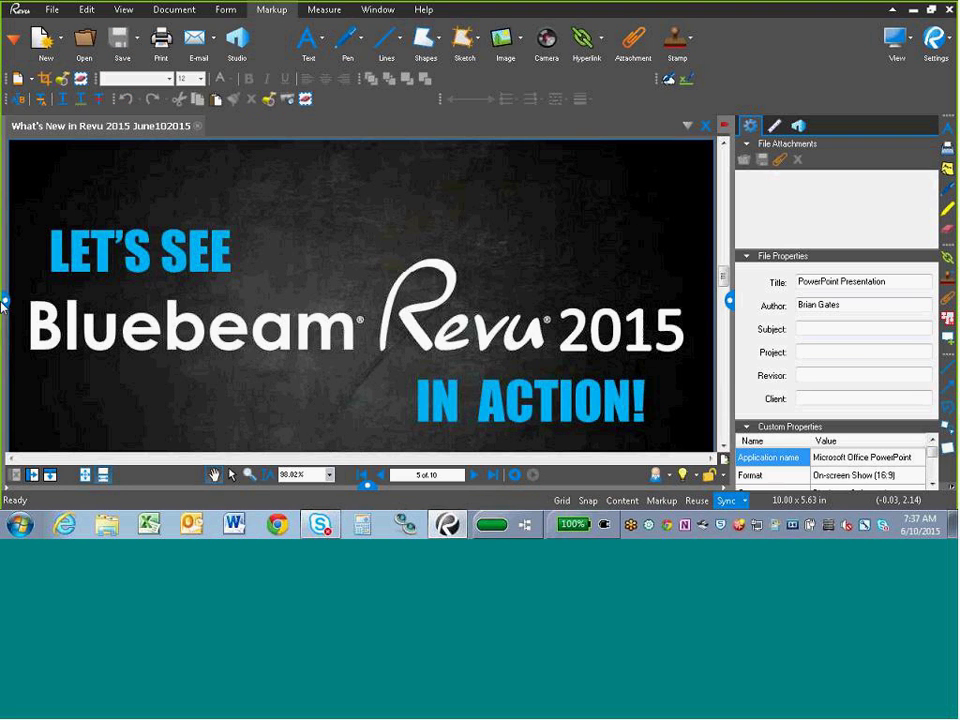
pyautogui.click(4, 228)
pyautogui.moveTo(71, 257)
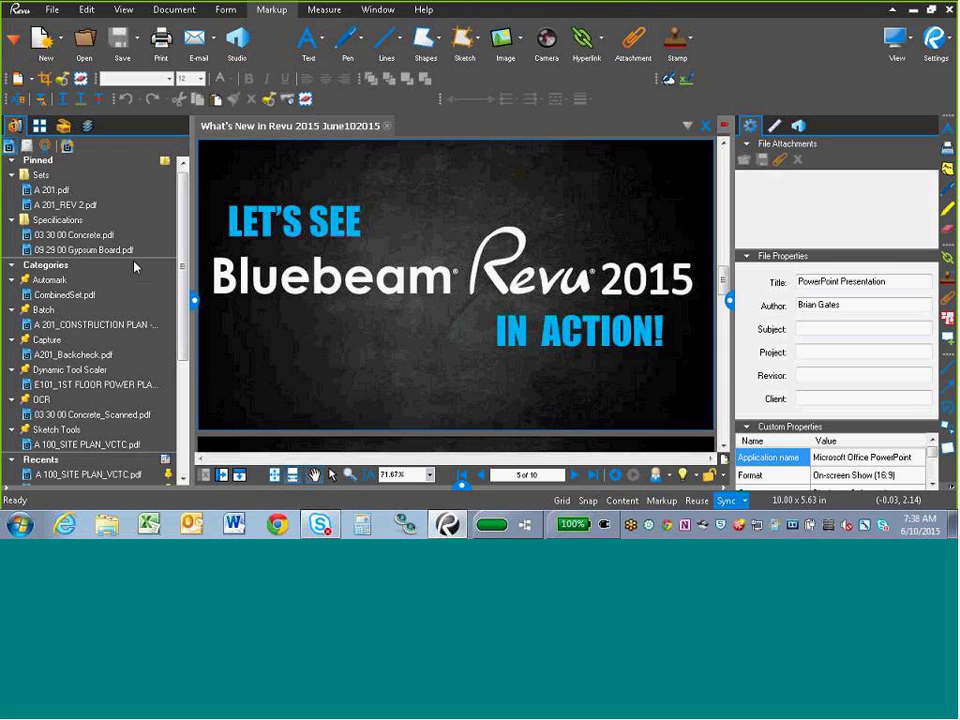
pyautogui.moveTo(55, 207)
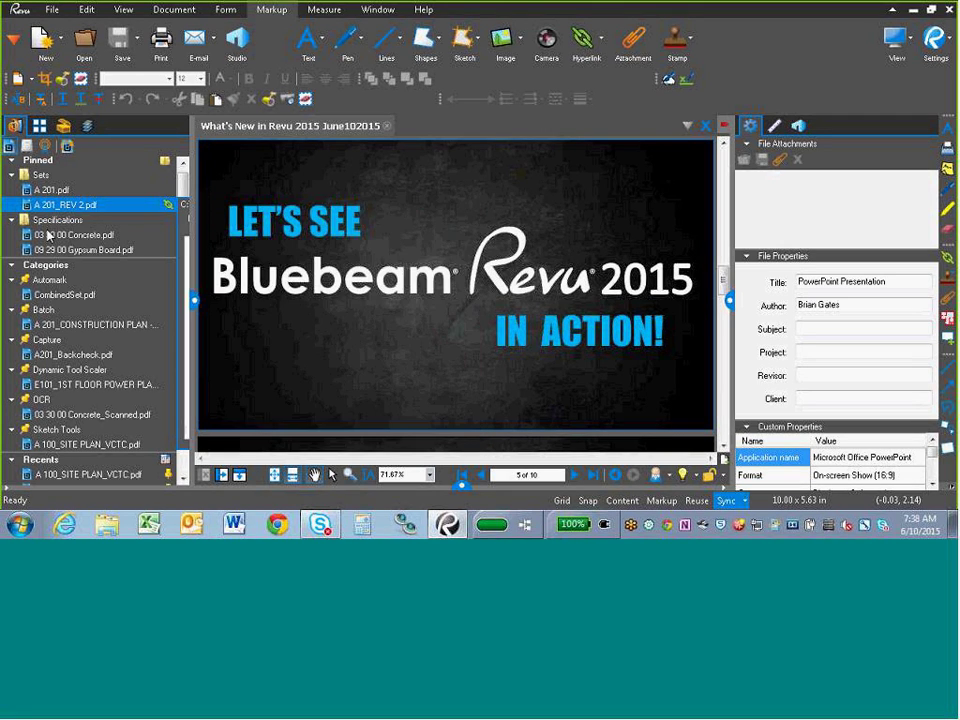
pyautogui.click(74, 388)
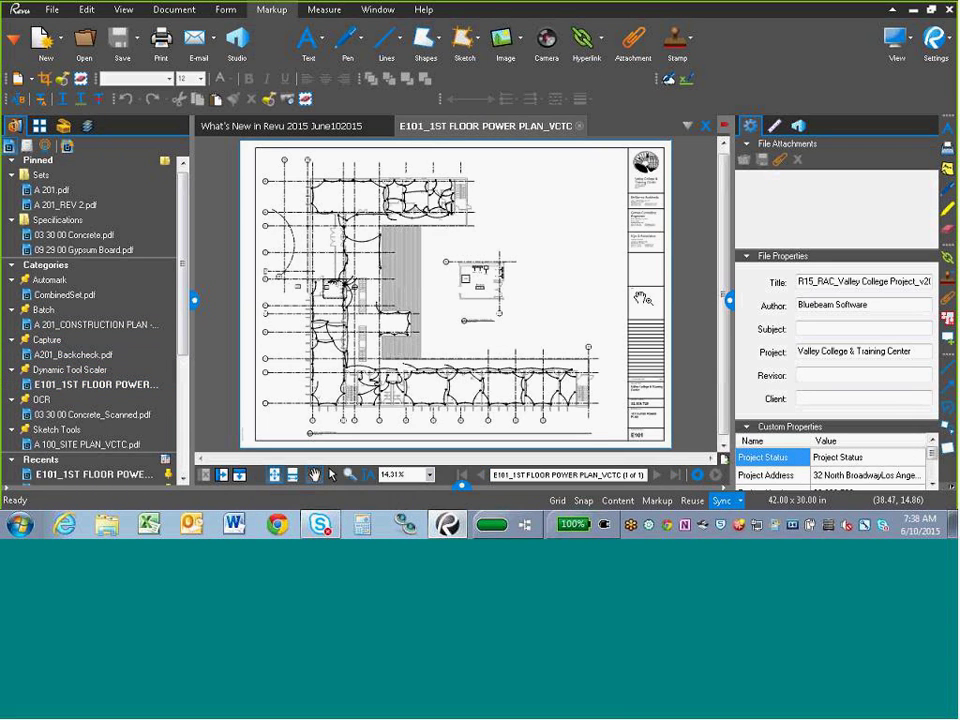
# - Hide the file list and show the measurement settings for the first floor power plan
pyautogui.click(729, 302)
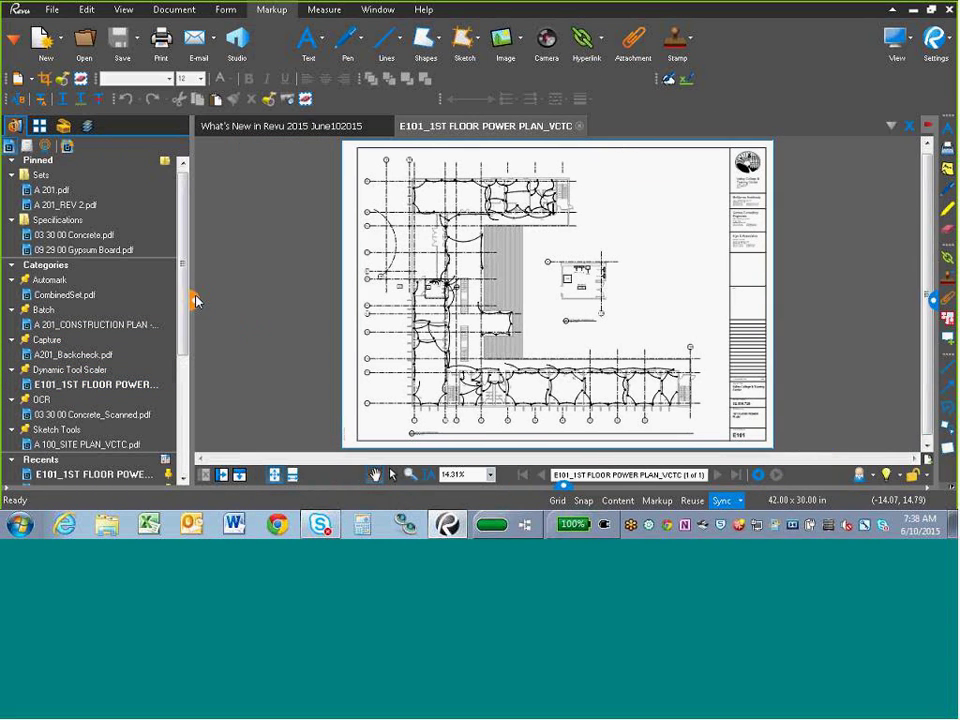
pyautogui.click(192, 298)
pyautogui.scroll(3, 535, 313)
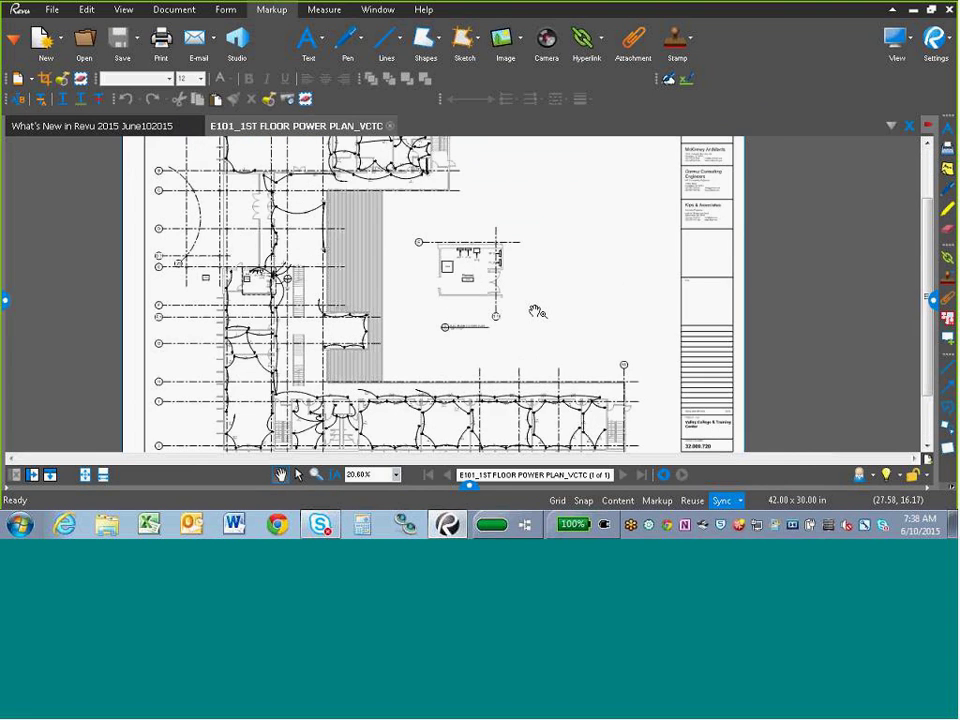
pyautogui.scroll(-1, 580, 277)
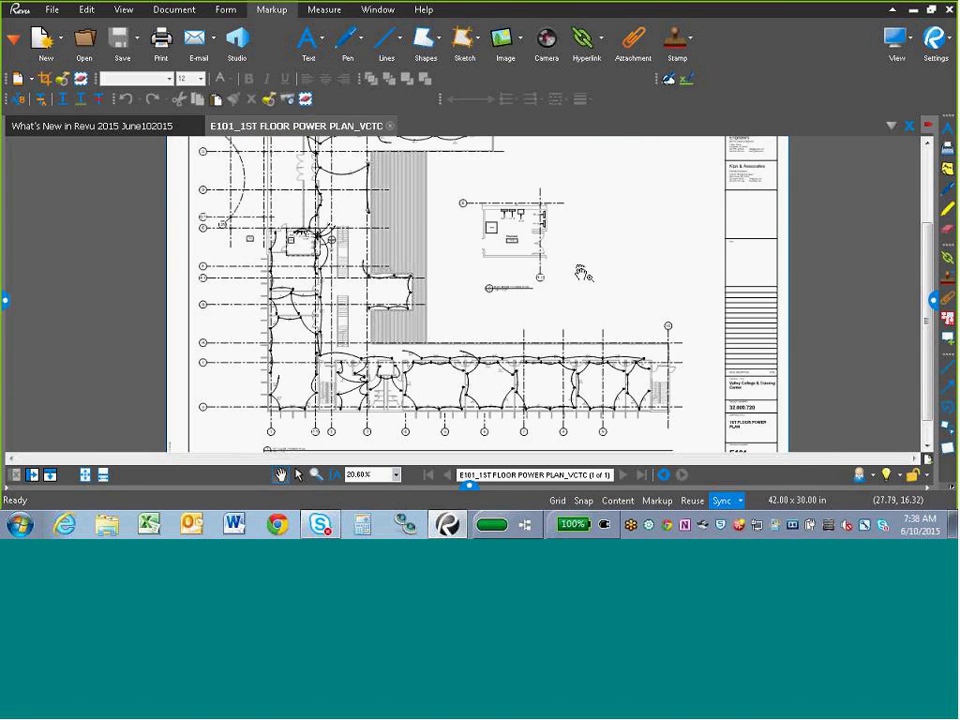
pyautogui.scroll(1, 580, 273)
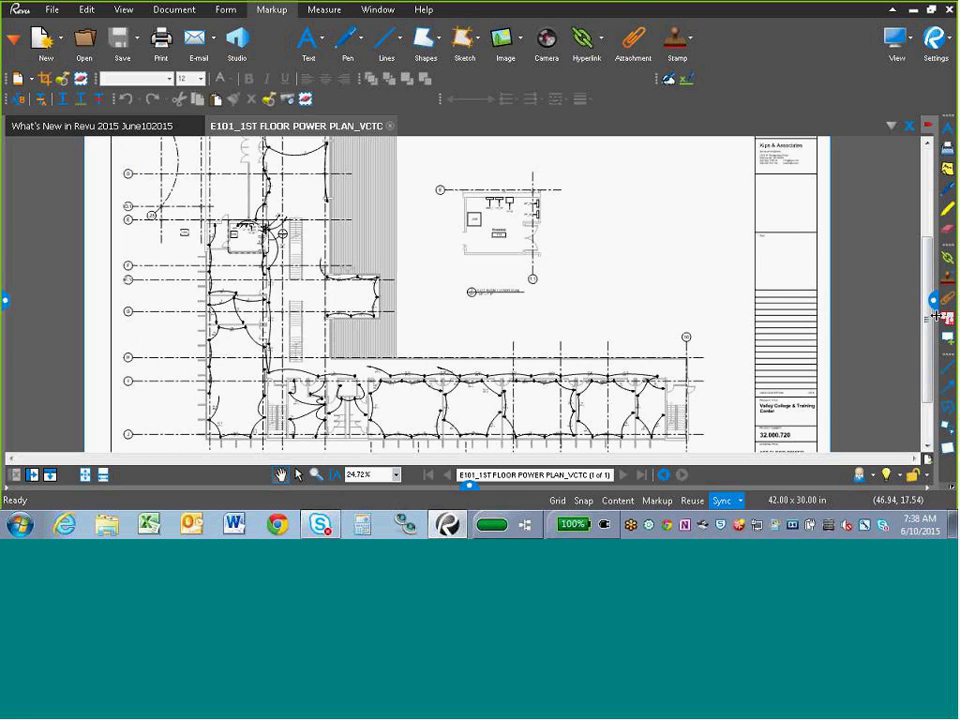
pyautogui.click(11, 41)
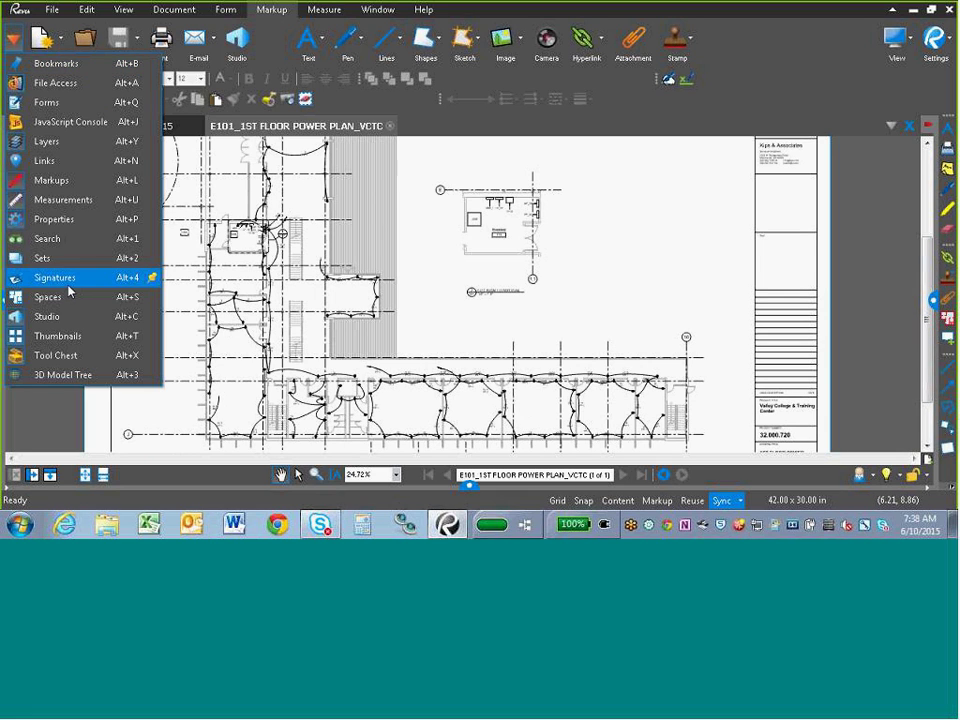
pyautogui.click(72, 206)
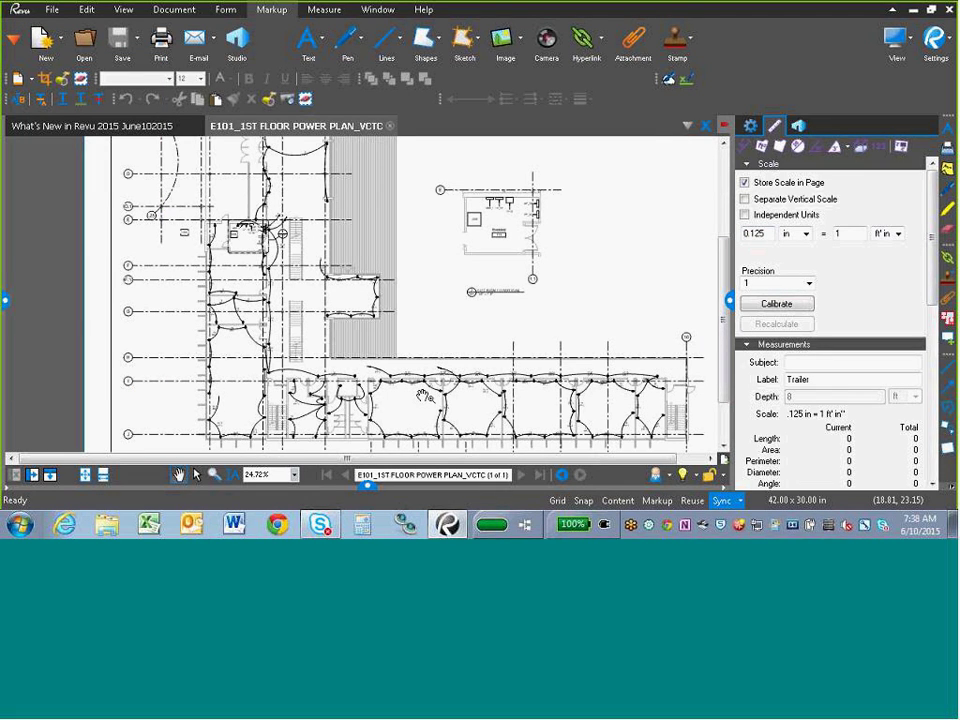
# - Examine the scale notes under the 1st Floor Power Plan and the Elec Room 113 Part Plan
pyautogui.scroll(8, 423, 397)
pyautogui.moveTo(390, 399); pyautogui.dragTo(568, 167)
pyautogui.moveTo(435, 303); pyautogui.dragTo(498, 107)
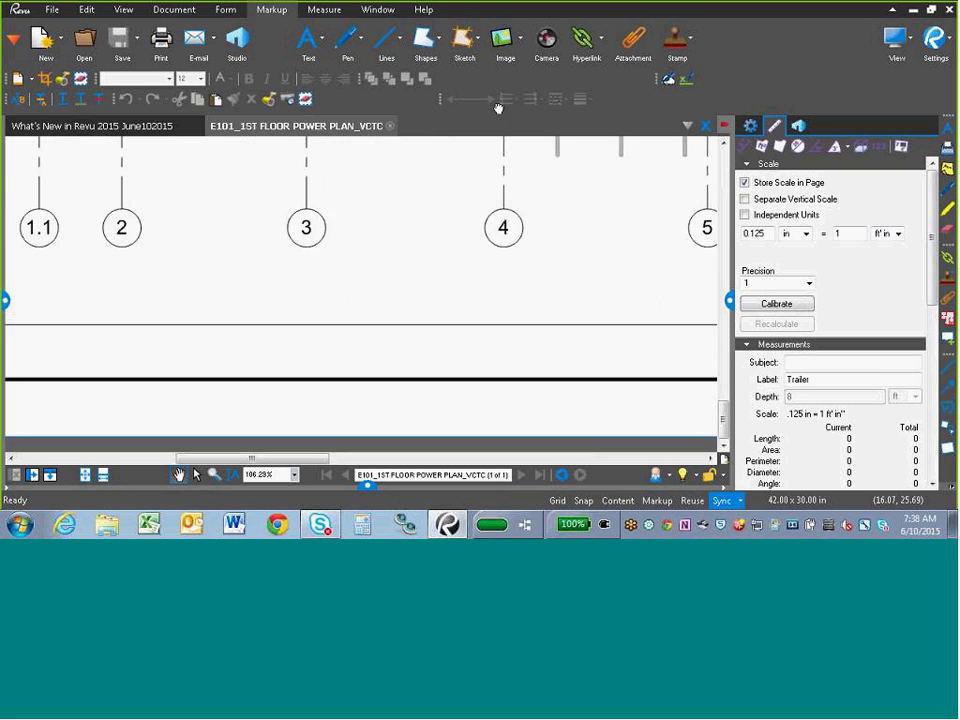
pyautogui.moveTo(221, 303)
pyautogui.mouseDown()
pyautogui.moveTo(521, 315)
pyautogui.moveTo(593, 291)
pyautogui.mouseUp()
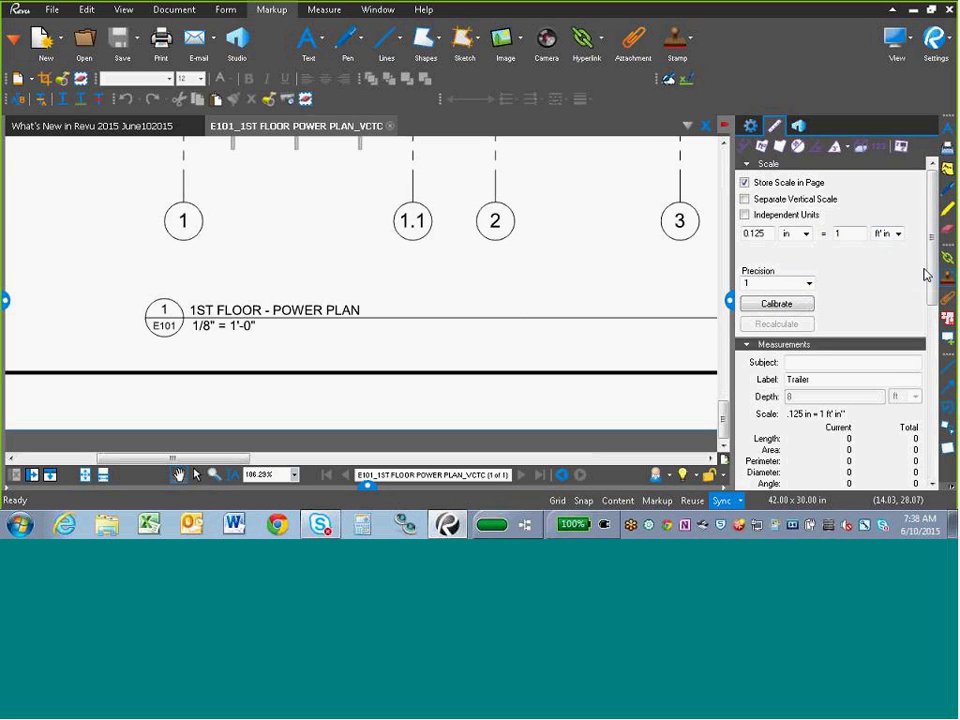
pyautogui.moveTo(660, 266); pyautogui.dragTo(382, 459)
pyautogui.moveTo(530, 265)
pyautogui.mouseDown()
pyautogui.moveTo(332, 394)
pyautogui.moveTo(225, 362)
pyautogui.moveTo(337, 370)
pyautogui.moveTo(313, 343)
pyautogui.moveTo(205, 444)
pyautogui.mouseUp()
pyautogui.moveTo(414, 262); pyautogui.dragTo(424, 313)
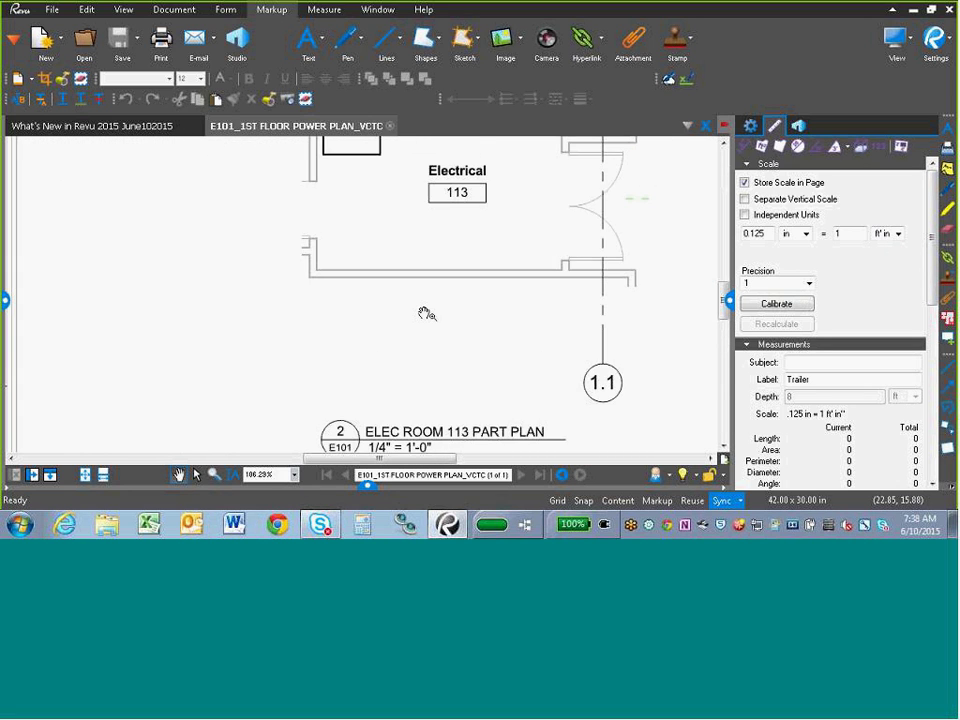
# - Find the Viewports list in the measurement settings and highlight the Electrical Room 113 viewport on the plan
pyautogui.scroll(-1, 426, 314)
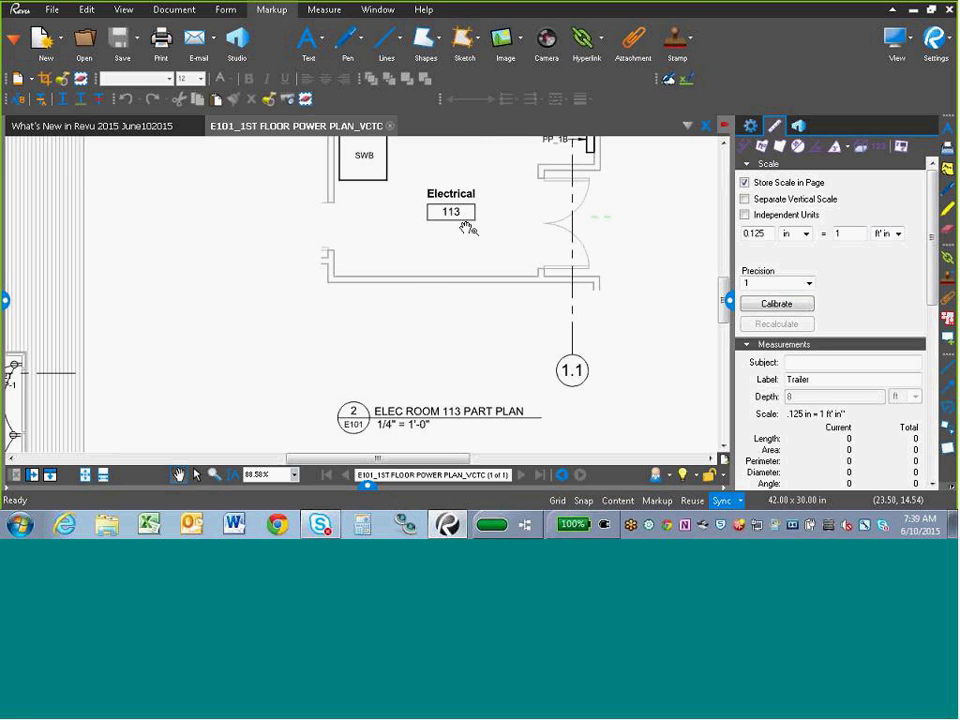
pyautogui.scroll(-4, 922, 328)
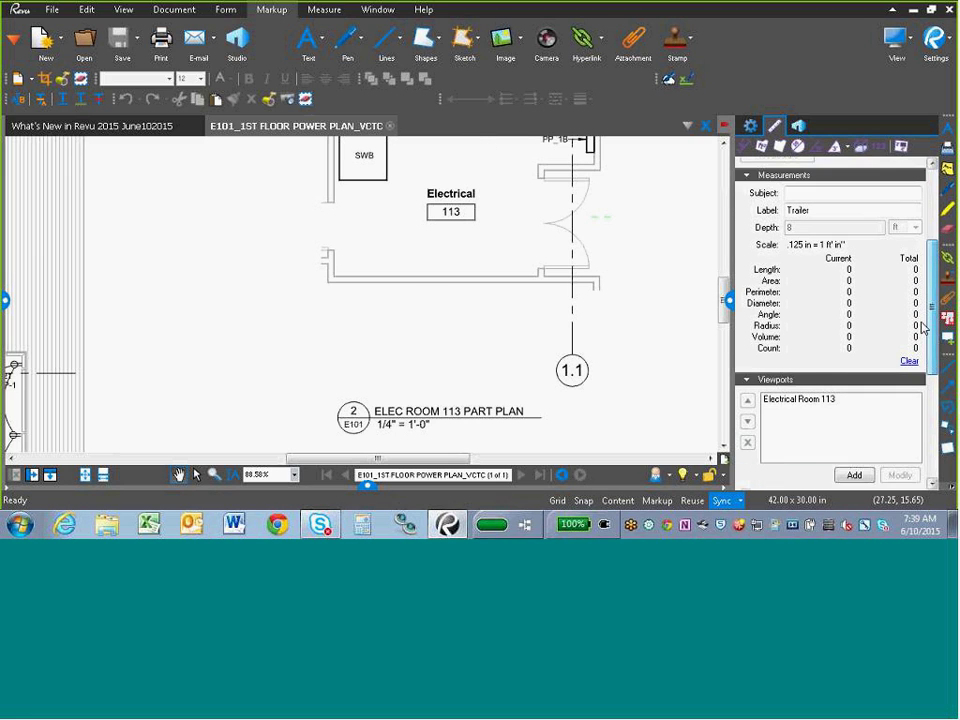
pyautogui.scroll(-1, 922, 328)
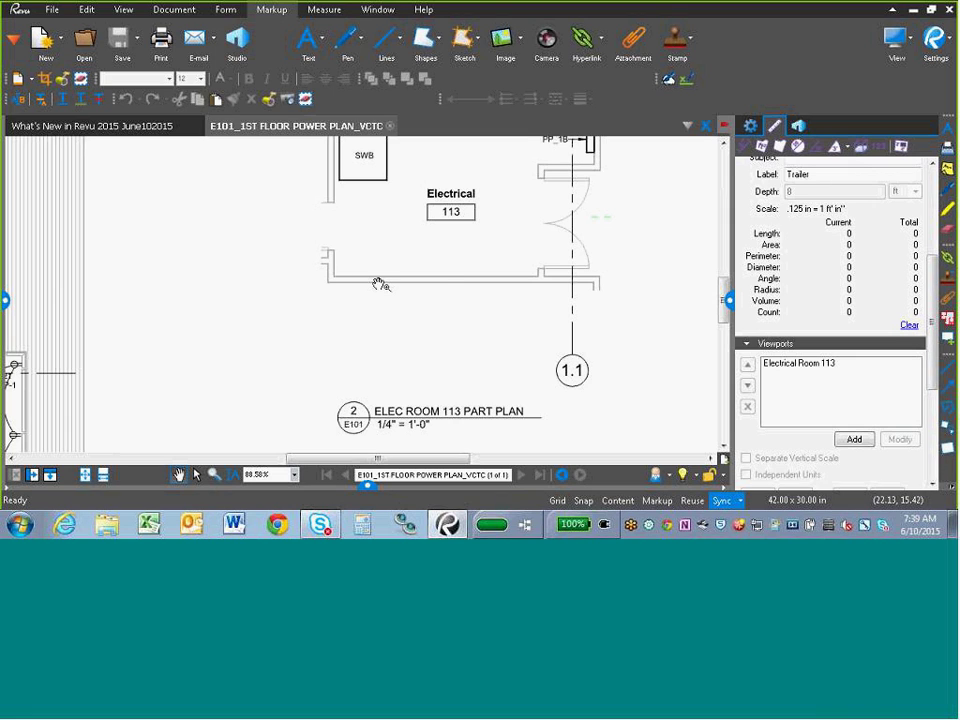
pyautogui.click(806, 366)
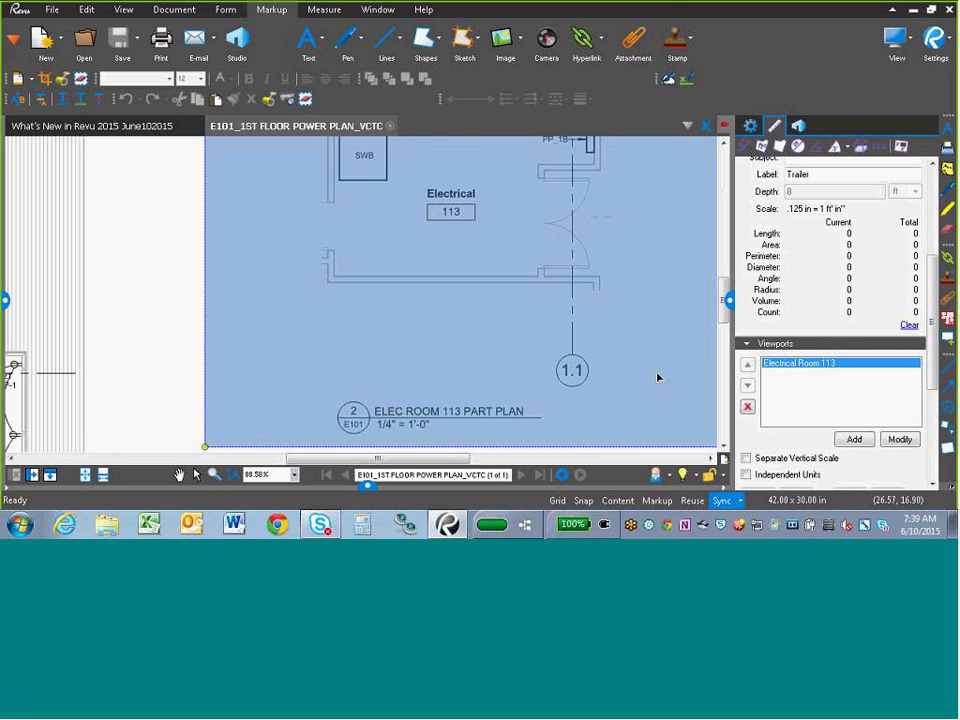
pyautogui.scroll(-1, 655, 380)
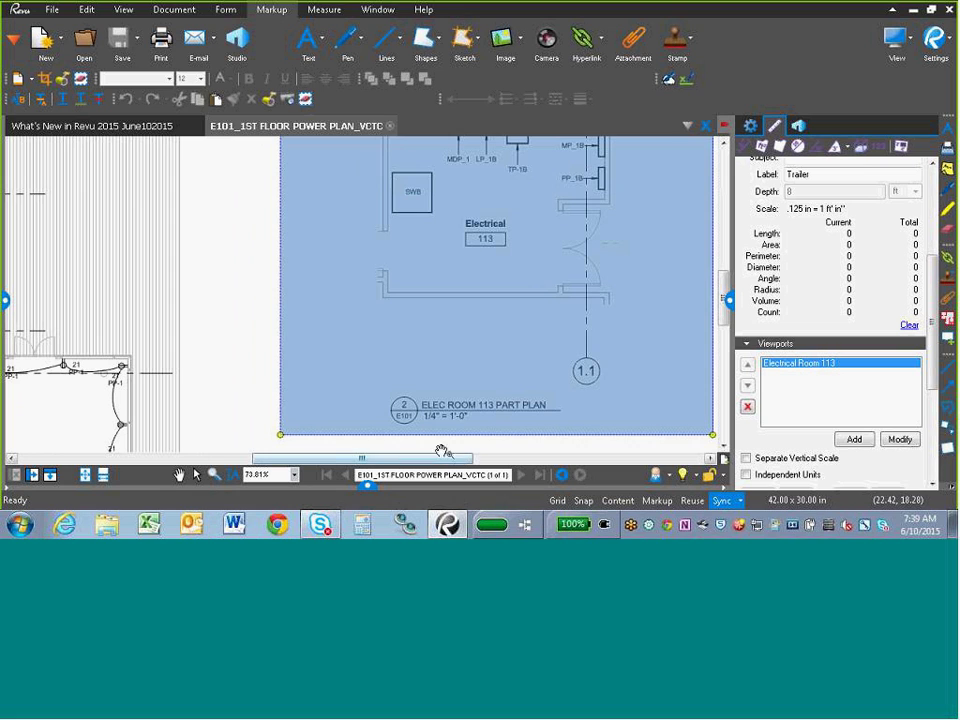
pyautogui.moveTo(440, 459); pyautogui.dragTo(463, 459)
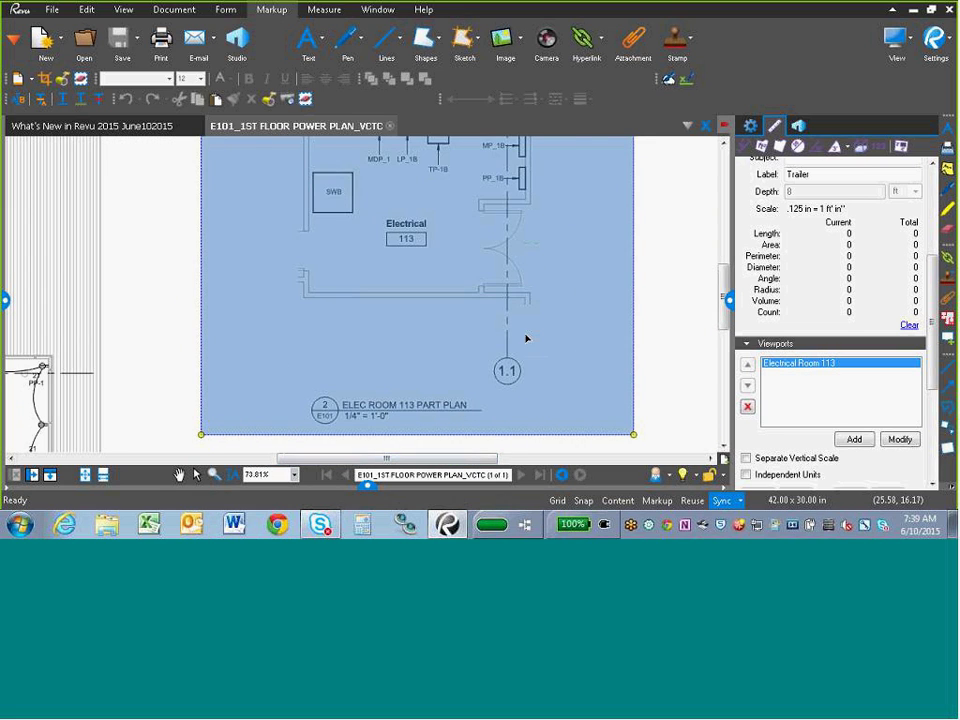
pyautogui.scroll(-1, 525, 337)
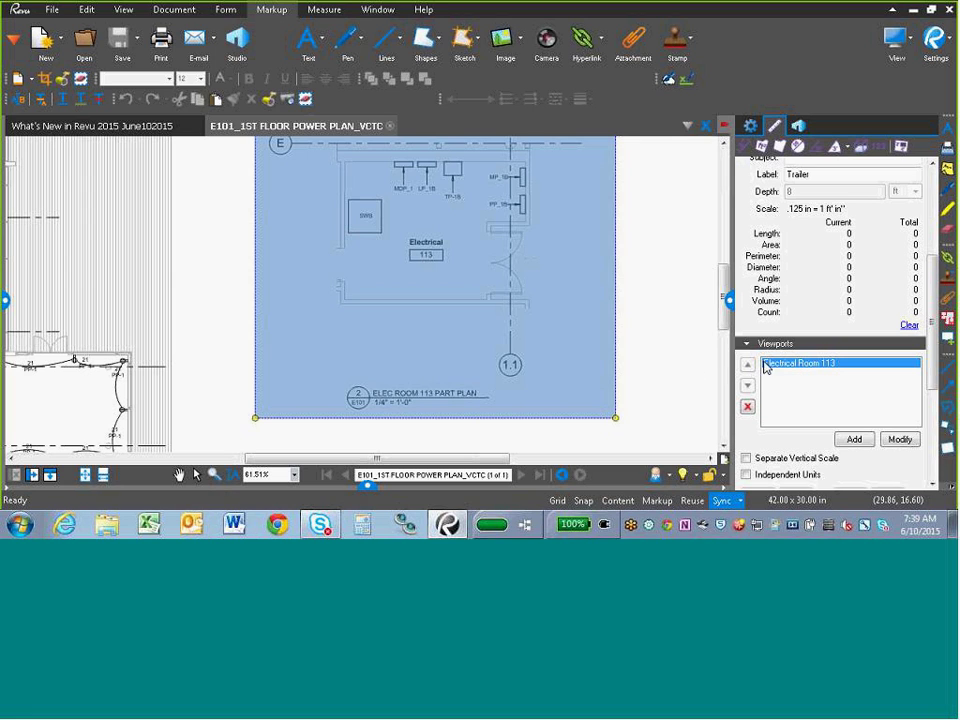
# - Clear and reselect the Electrical Room 113 viewport to inspect its extent and scale beside the main floor plan
pyautogui.click(660, 369)
pyautogui.scroll(-3, 660, 369)
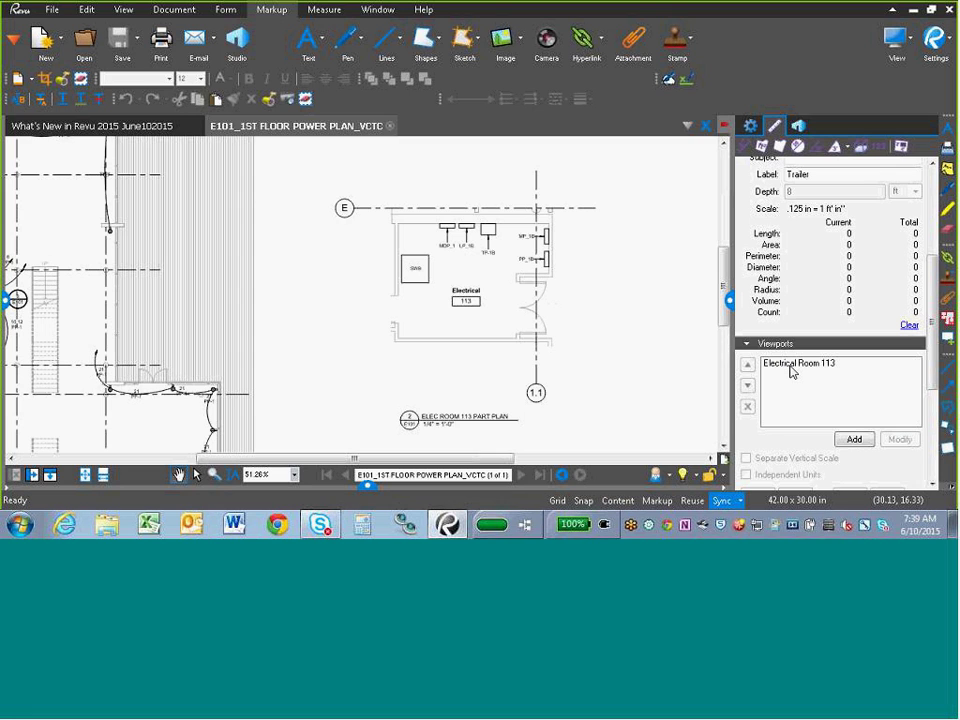
pyautogui.scroll(2, 640, 420)
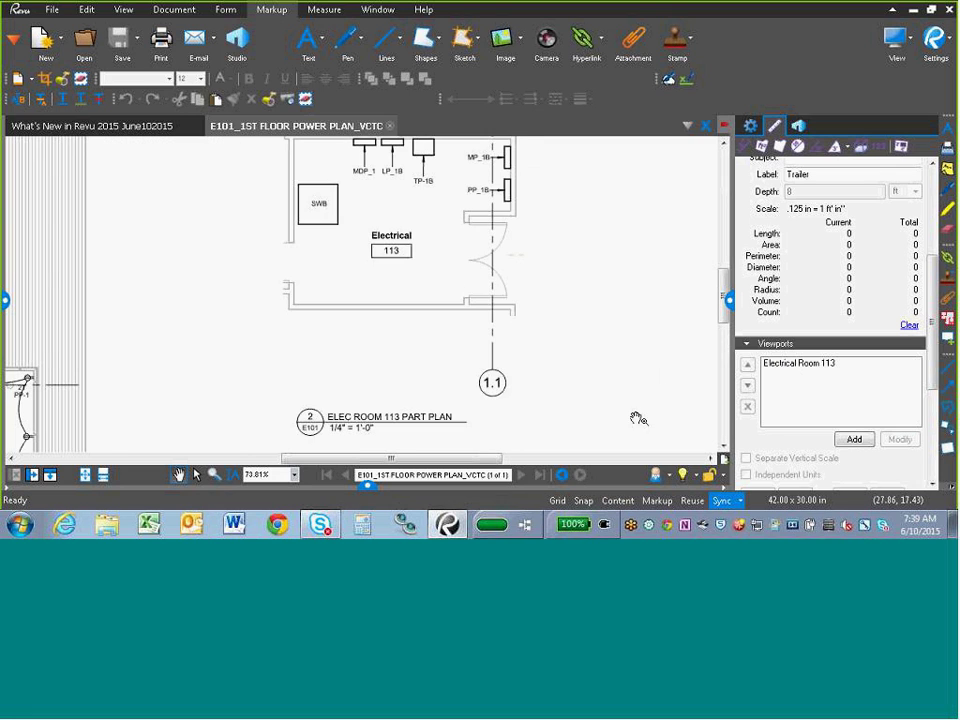
pyautogui.click(812, 366)
pyautogui.scroll(-1, 664, 371)
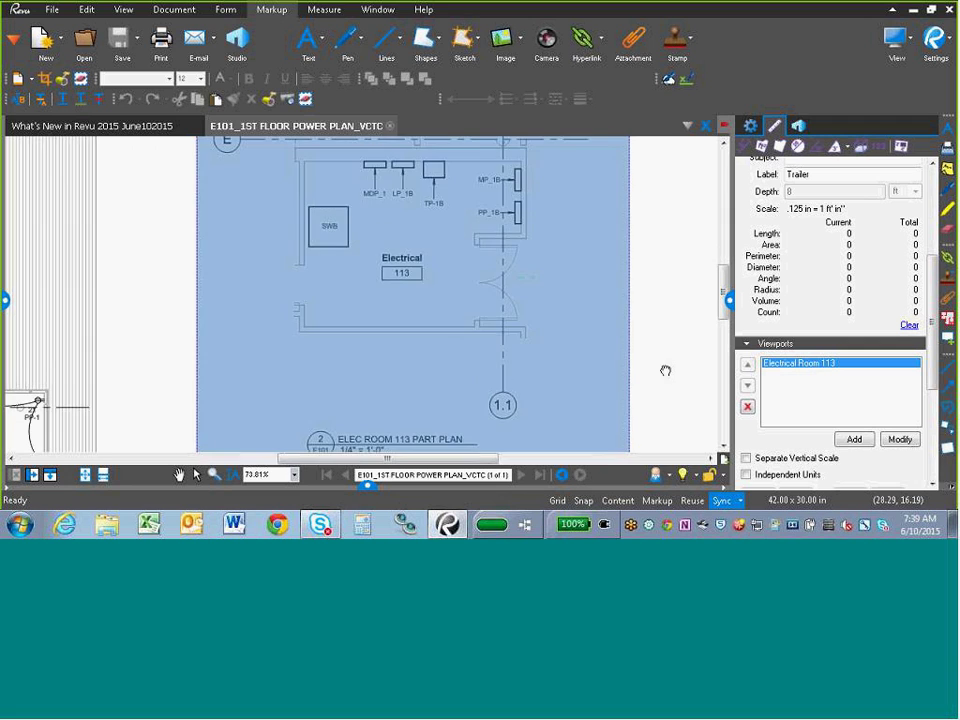
pyautogui.scroll(-3, 672, 374)
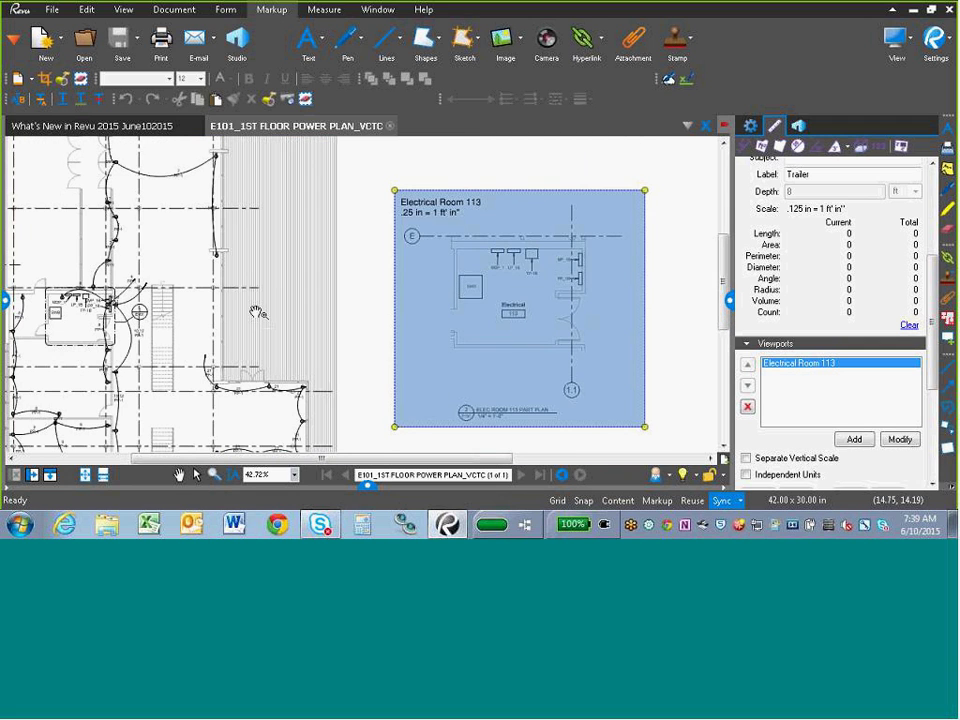
pyautogui.scroll(1, 314, 257)
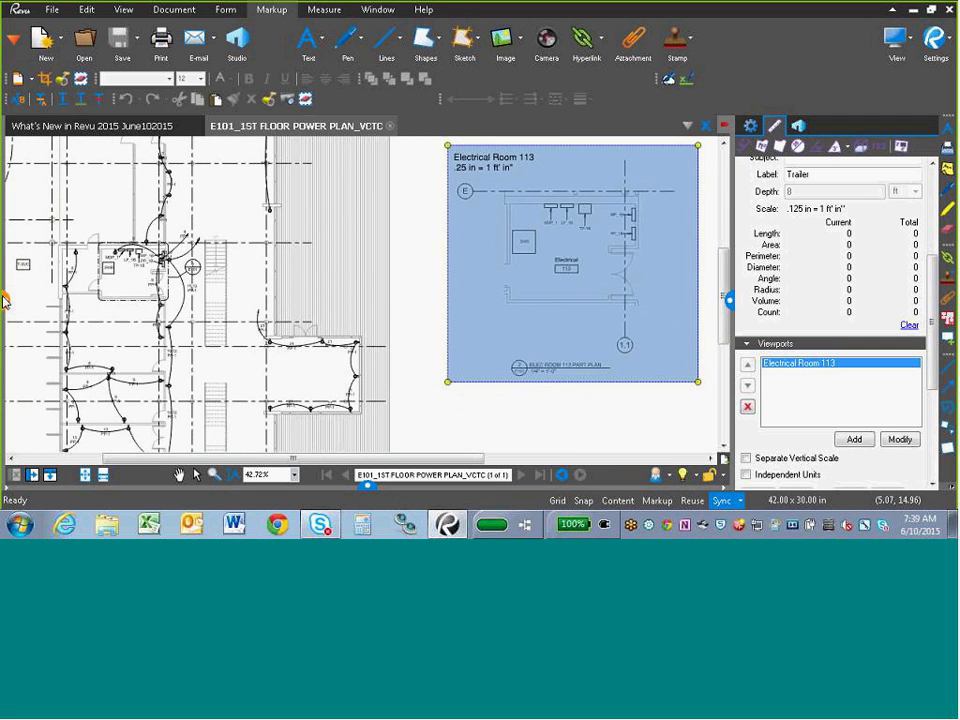
# - Show the Tool Chest with the Dynamic Scaling tool set expanded and hide the measurement settings
pyautogui.click(13, 38)
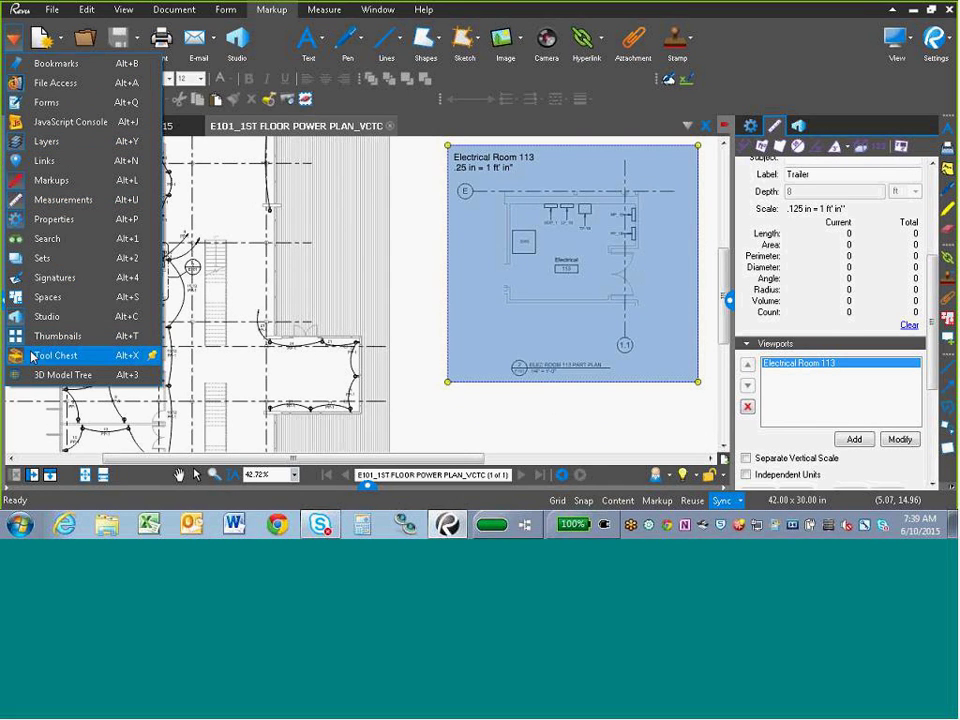
pyautogui.click(148, 355)
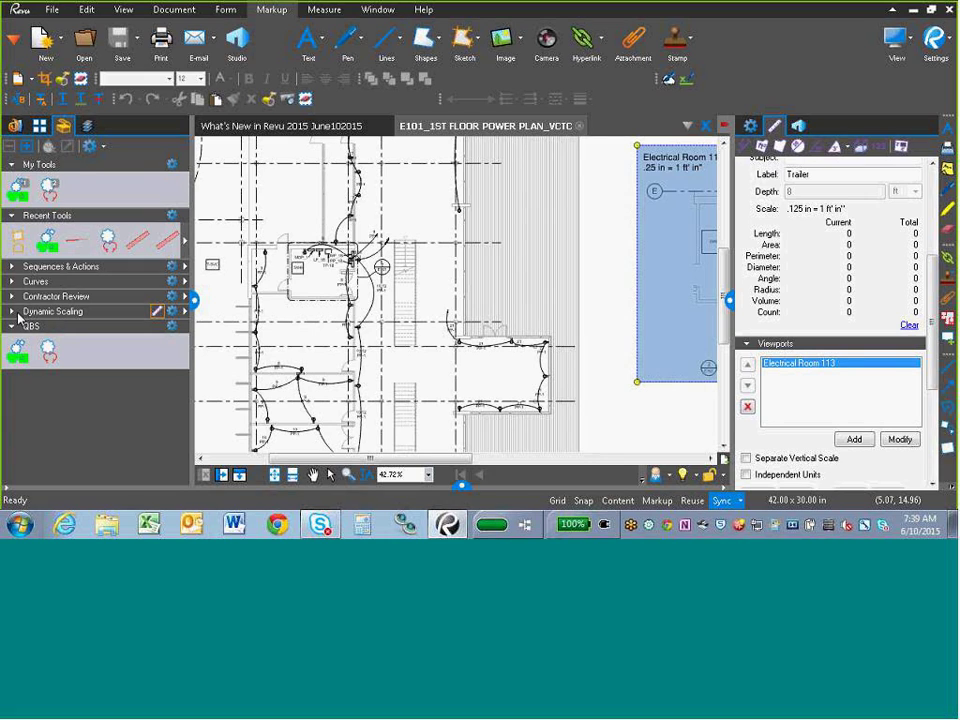
pyautogui.click(13, 313)
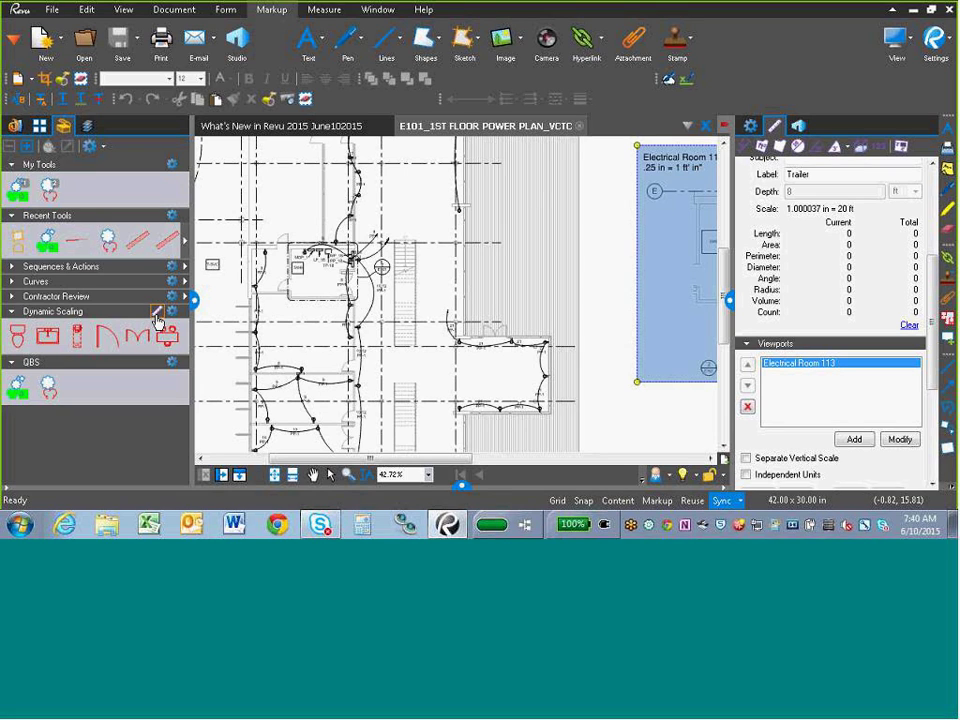
pyautogui.click(157, 312)
pyautogui.click(730, 300)
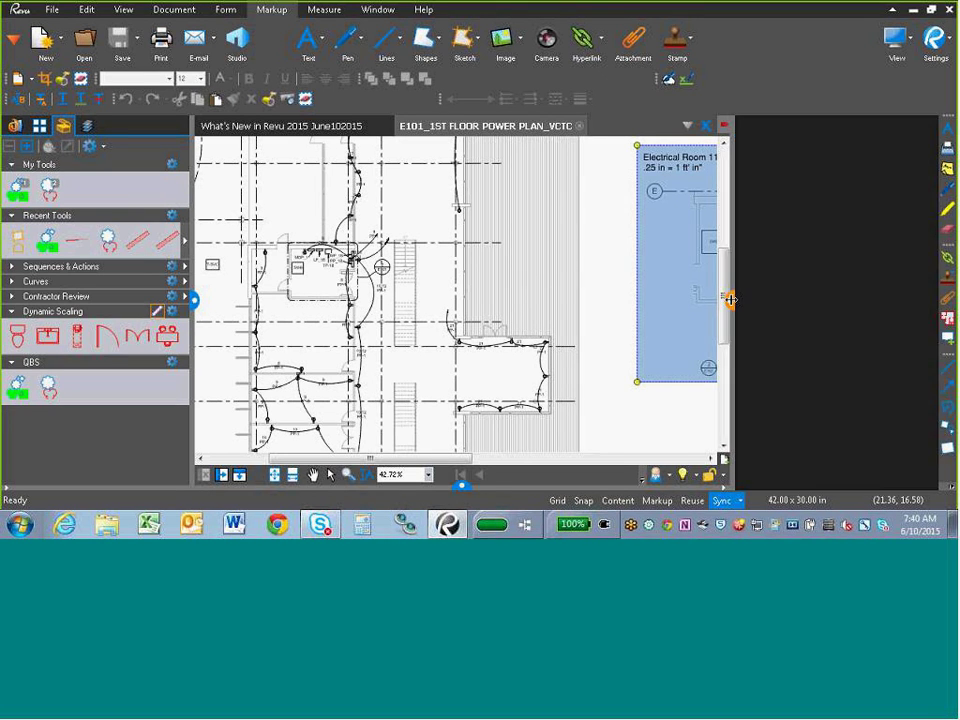
# - Place the desk-and-chairs symbol from the Dynamic Scaling tool set in the Elec Room 113 Part Plan and nudge it within the room
pyautogui.scroll(2, 519, 270)
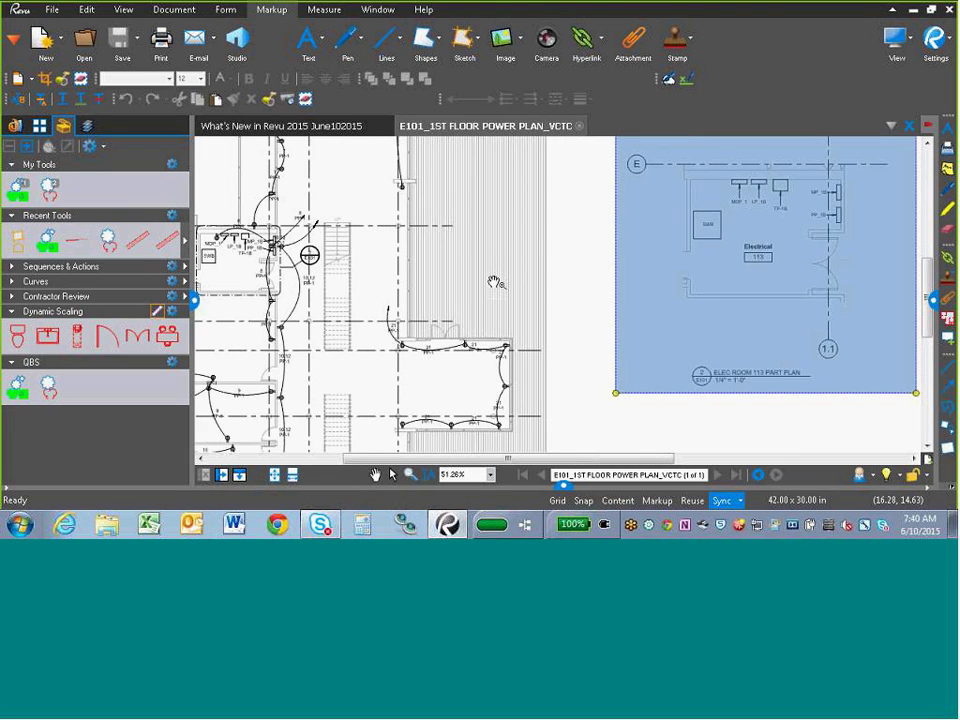
pyautogui.scroll(-1, 492, 282)
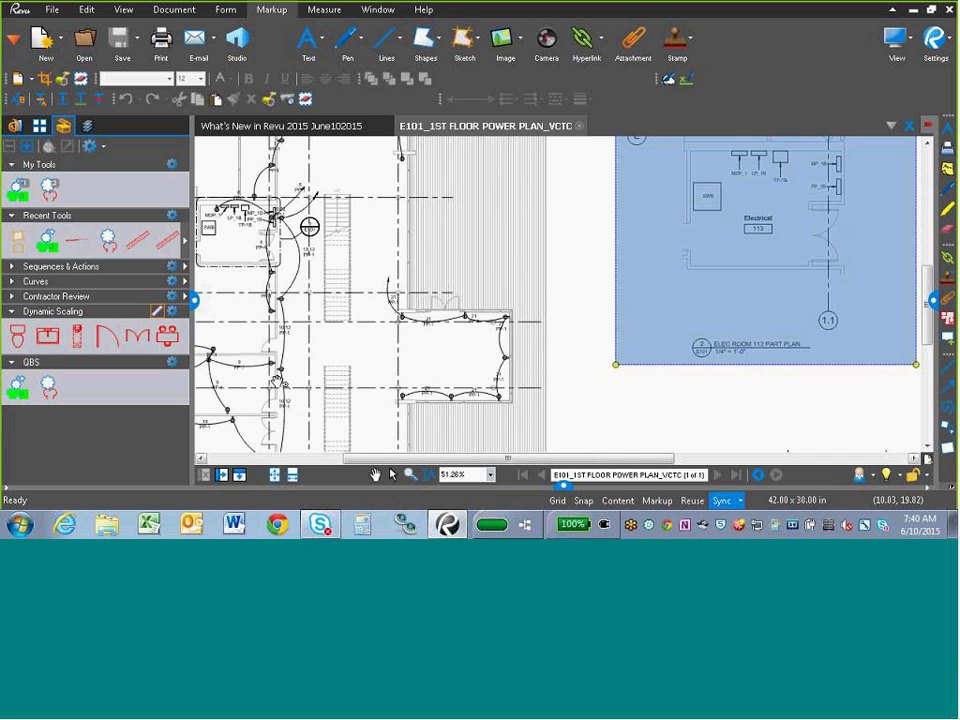
pyautogui.moveTo(391, 393); pyautogui.dragTo(382, 370)
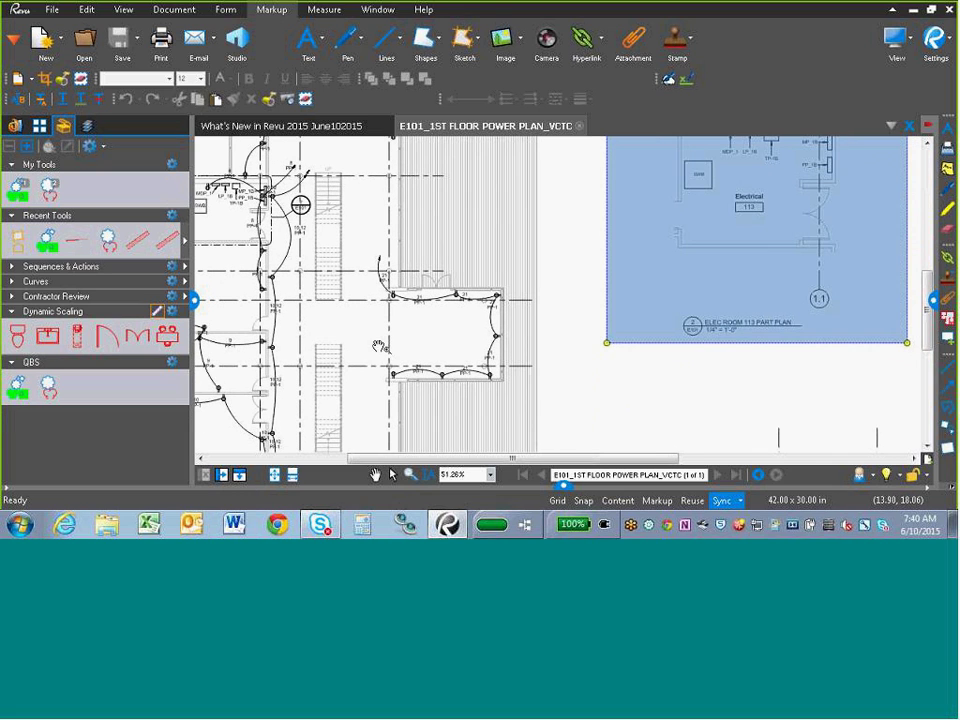
pyautogui.click(167, 338)
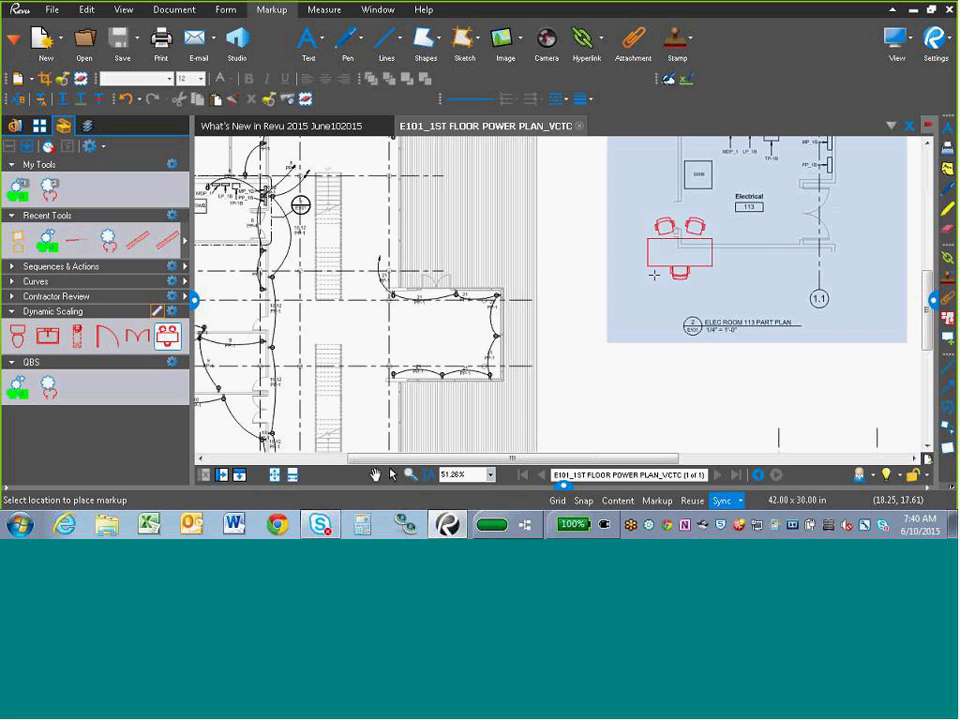
pyautogui.click(715, 208)
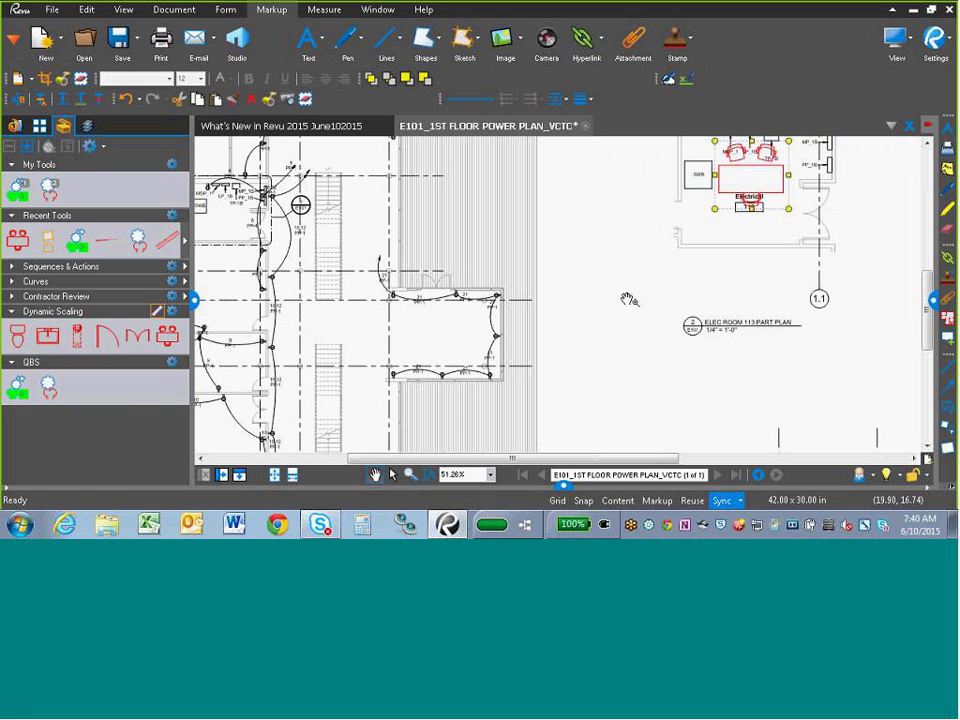
pyautogui.scroll(-1, 628, 299)
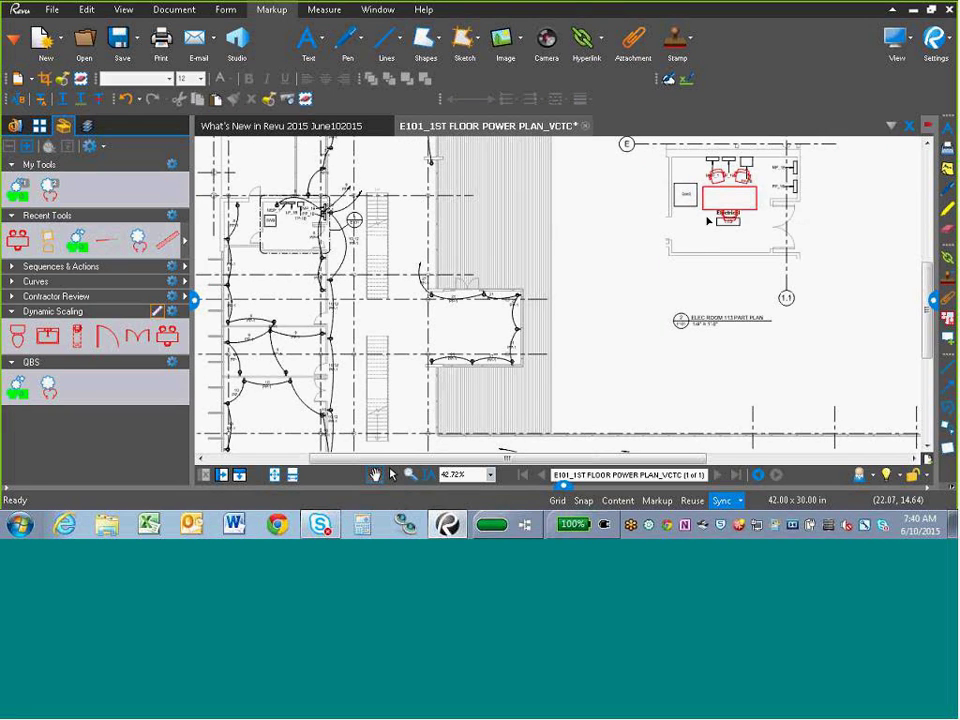
pyautogui.click(715, 212)
pyautogui.moveTo(713, 210)
pyautogui.mouseDown()
pyautogui.moveTo(580, 248)
pyautogui.moveTo(716, 200)
pyautogui.moveTo(702, 204)
pyautogui.moveTo(710, 215)
pyautogui.mouseUp()
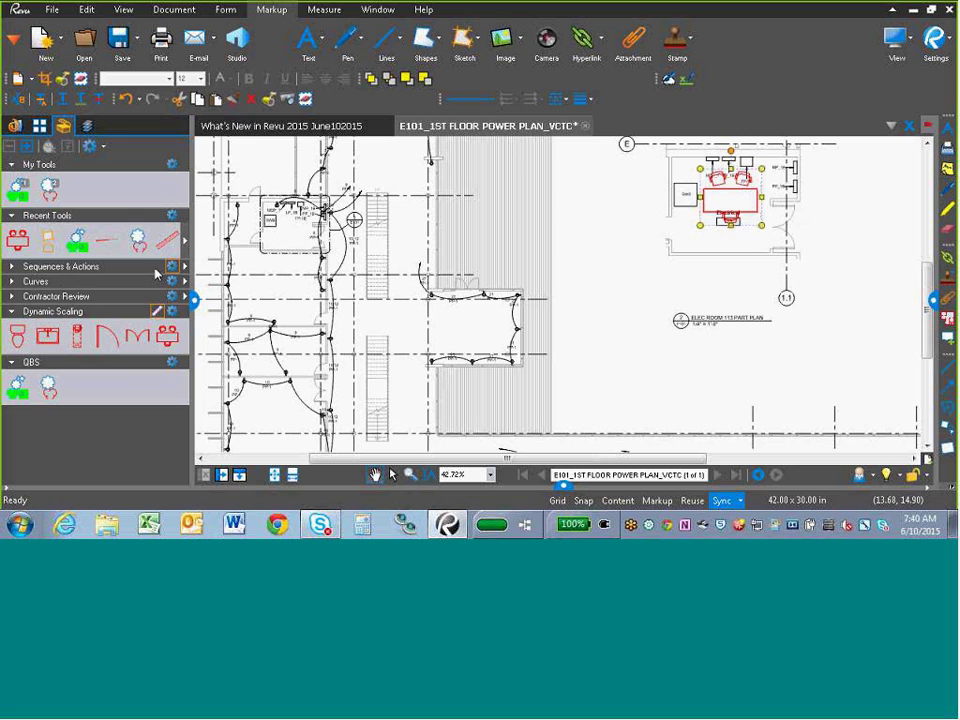
# - Preview the desk-and-chairs symbol over the main floor plan and check the Dynamic Scaling tool set's baseline scale without changing it
pyautogui.click(167, 335)
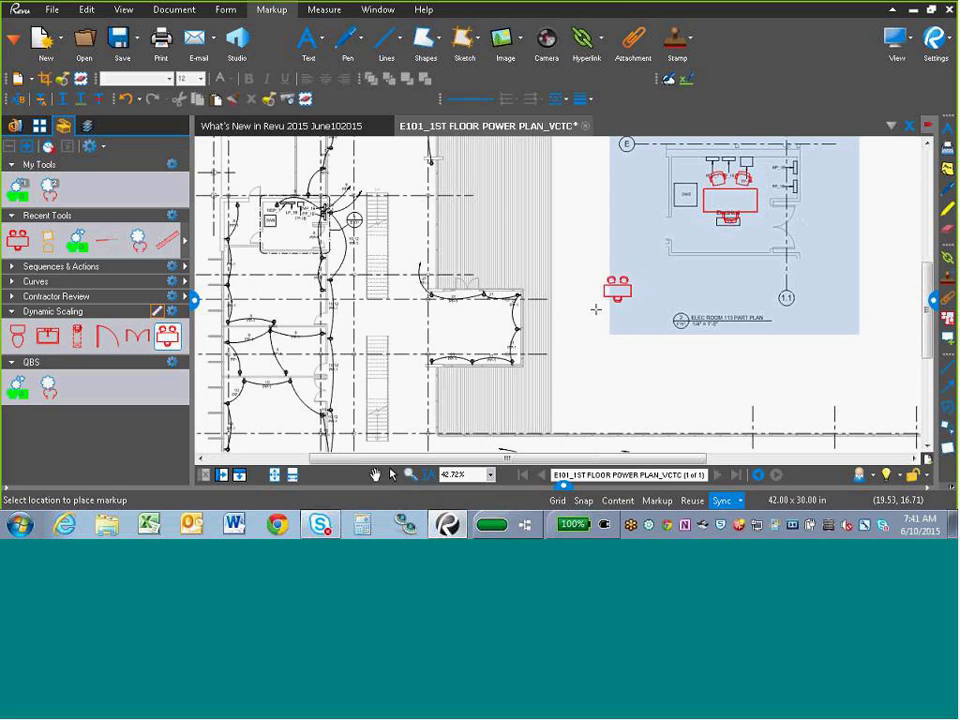
pyautogui.click(469, 327)
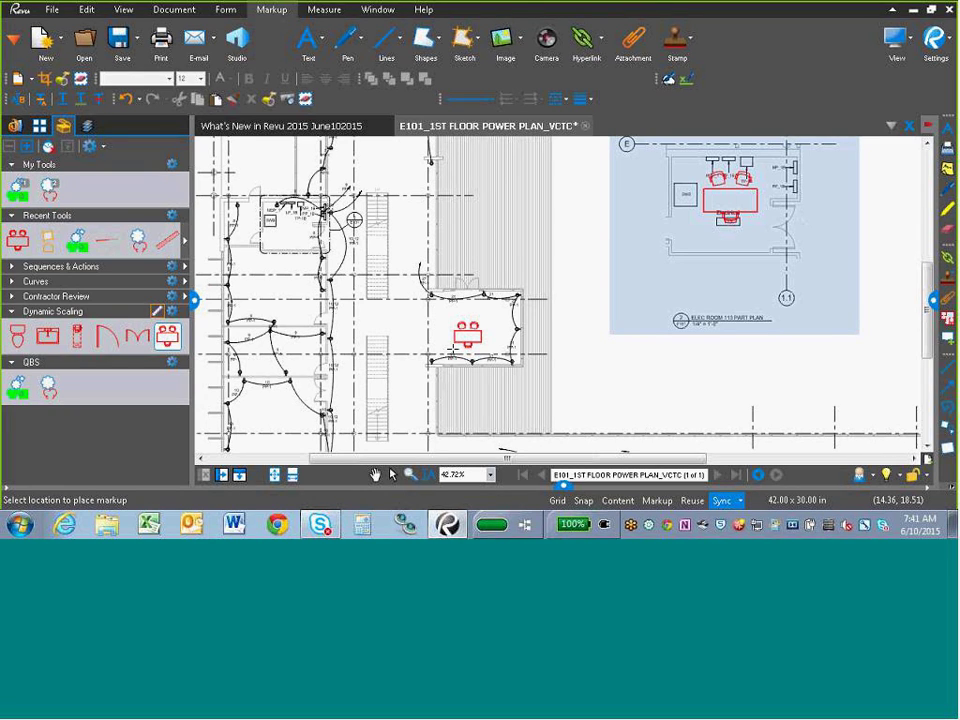
pyautogui.click(172, 311)
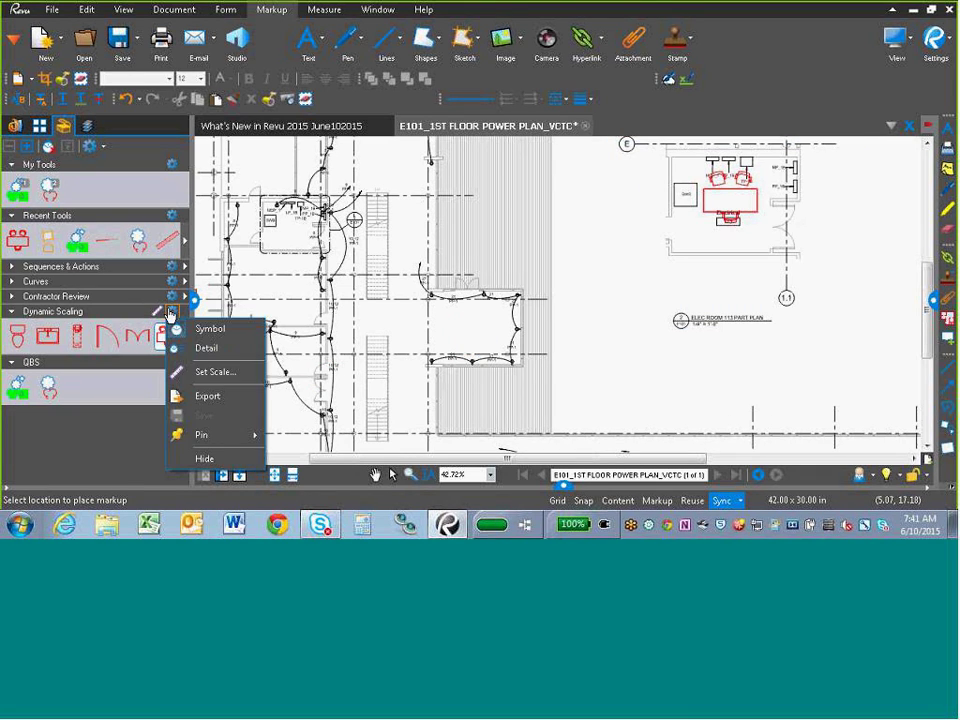
pyautogui.click(224, 372)
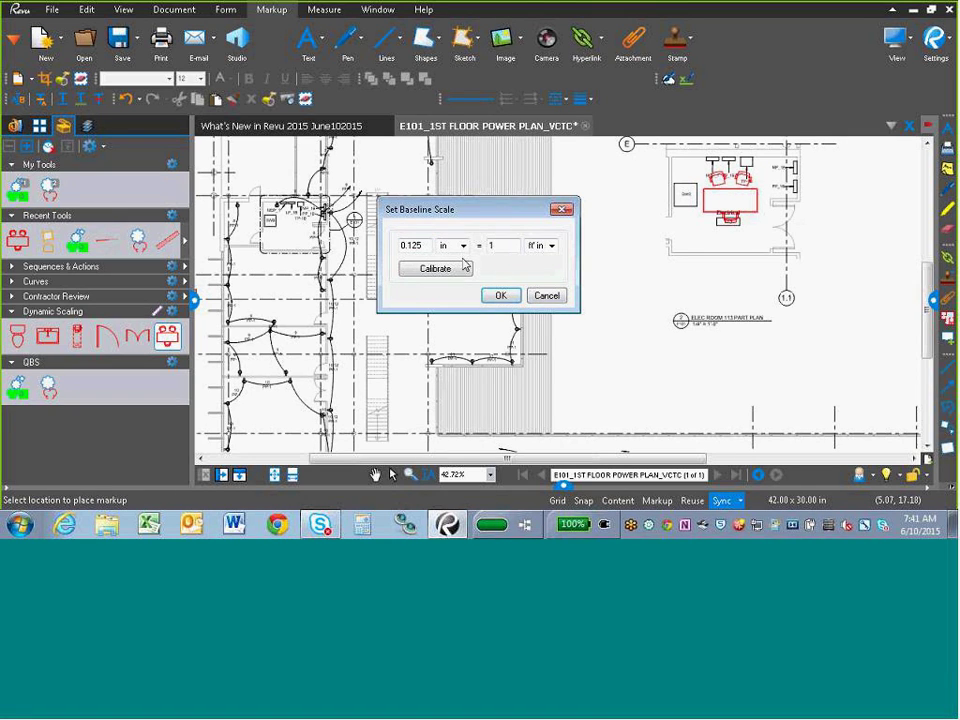
pyautogui.click(546, 296)
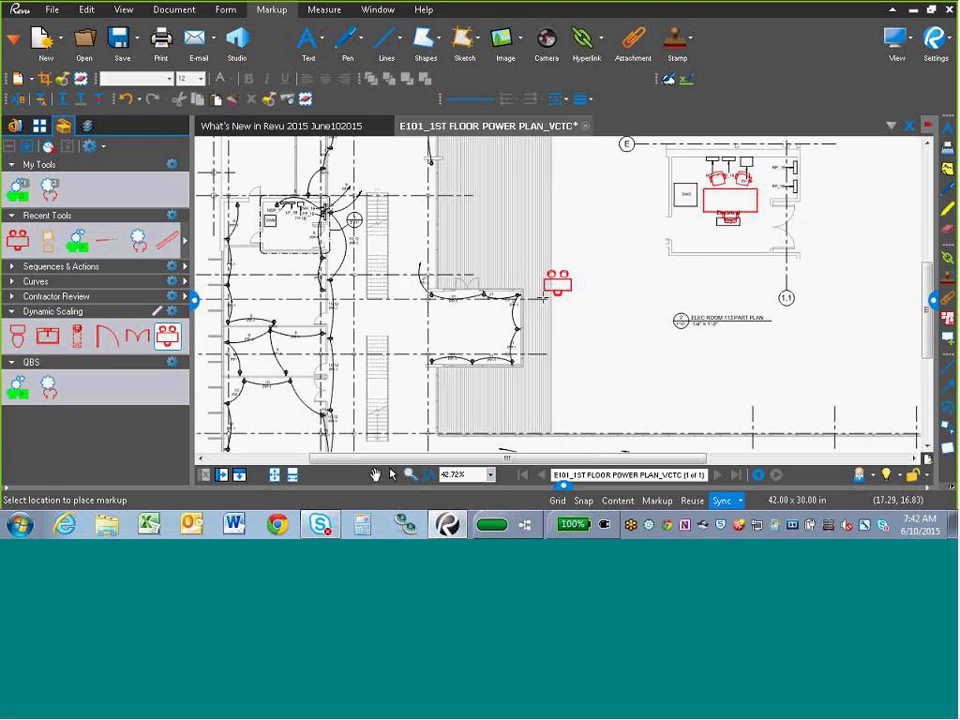
pyautogui.press('Escape')
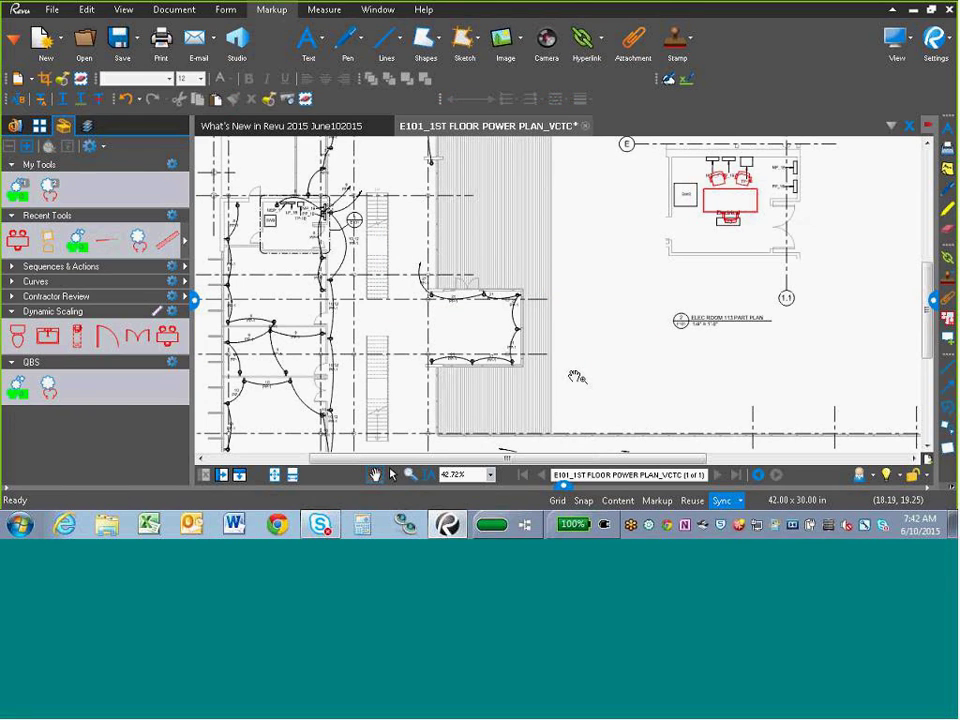
# - Close the first floor power plan without saving its changes and open the pinned A201_Backcheck.pdf from the Capture category
pyautogui.click(585, 126)
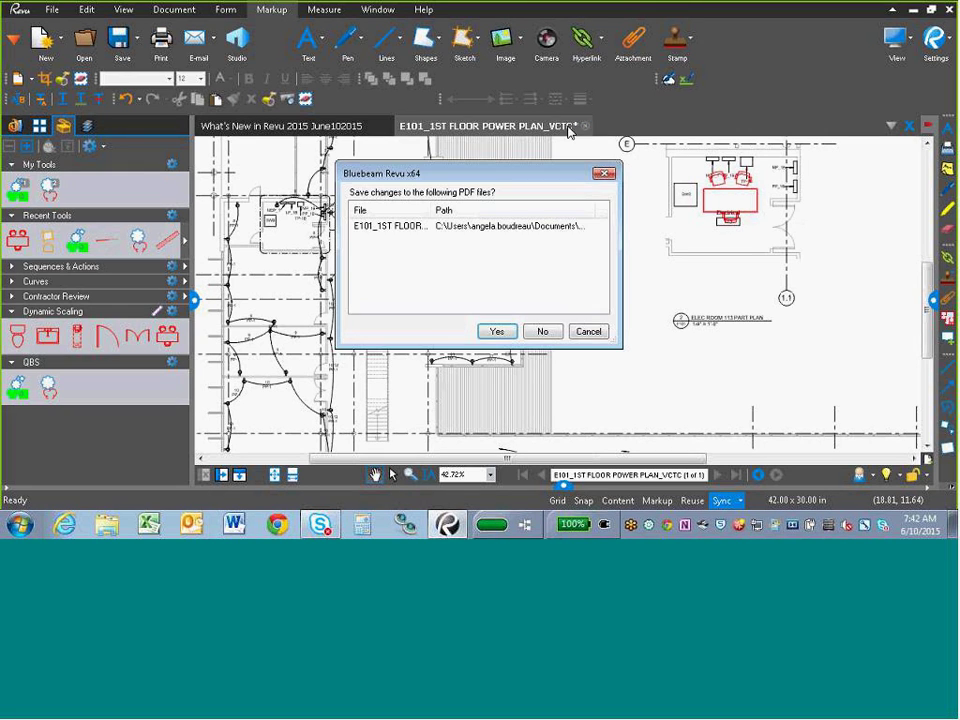
pyautogui.click(541, 331)
pyautogui.click(17, 123)
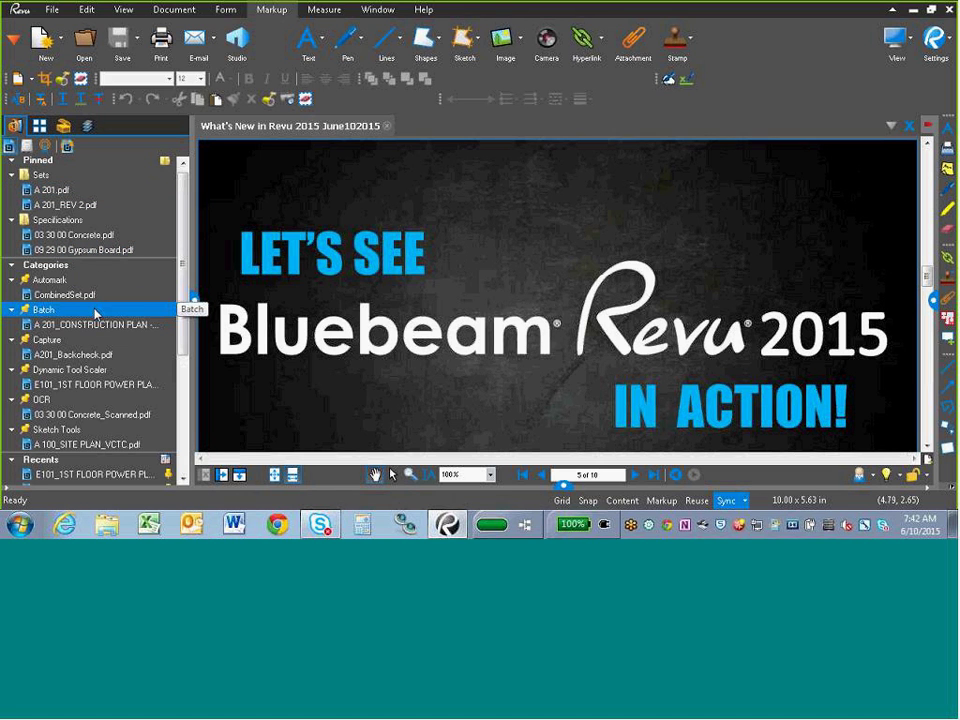
pyautogui.moveTo(93, 328)
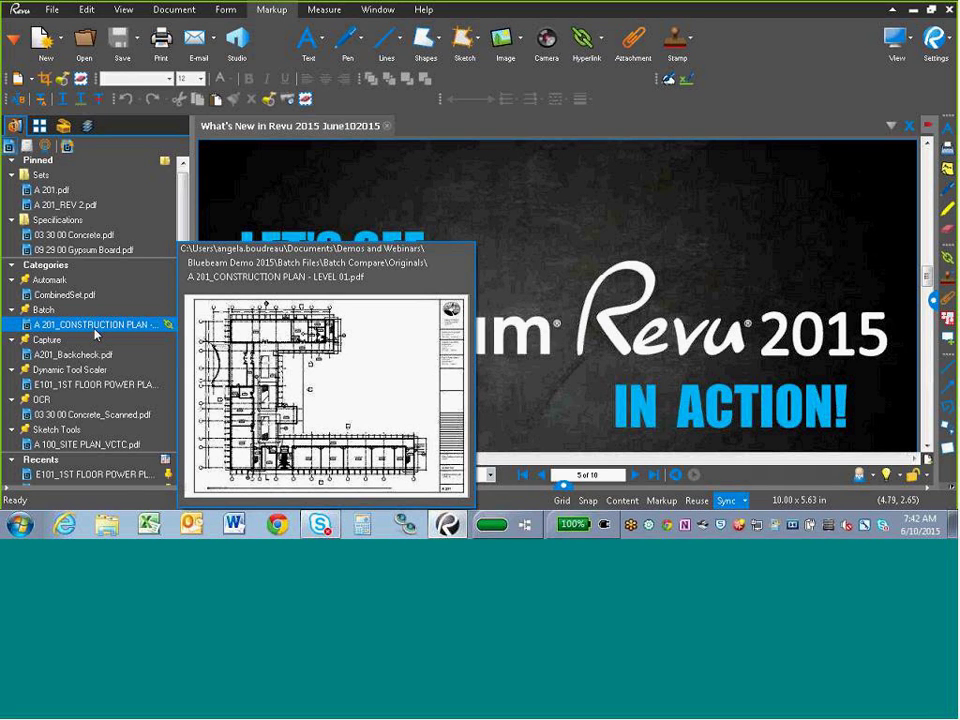
pyautogui.click(95, 362)
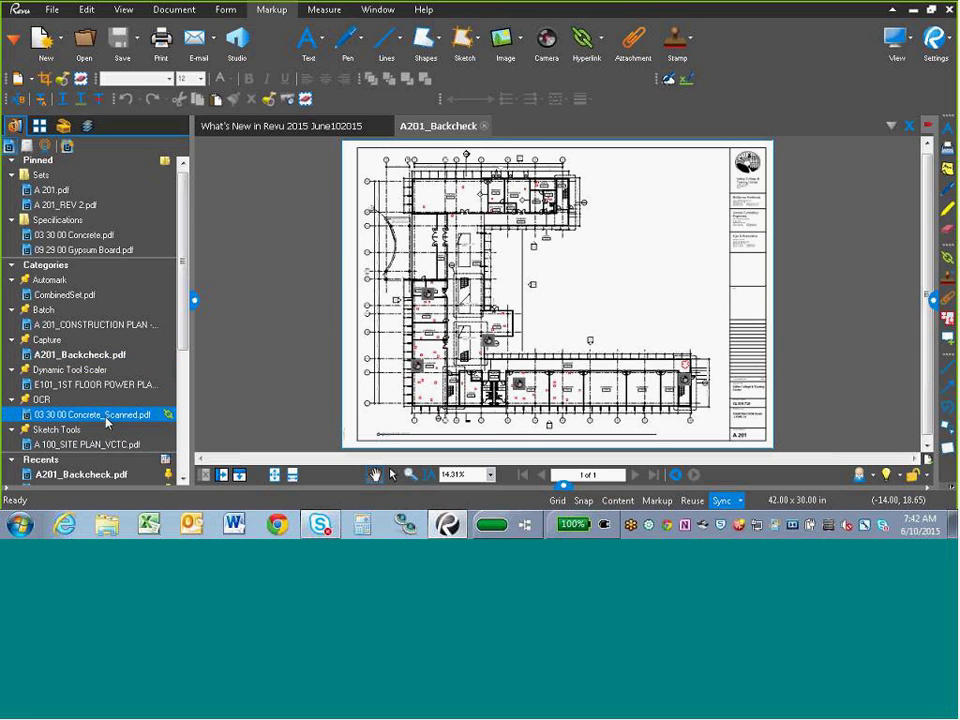
# - Open A 202_Punch and A201_Punch together from the Punch & Backcheck folder within Bluebeam Demo 2015
pyautogui.moveTo(107, 422)
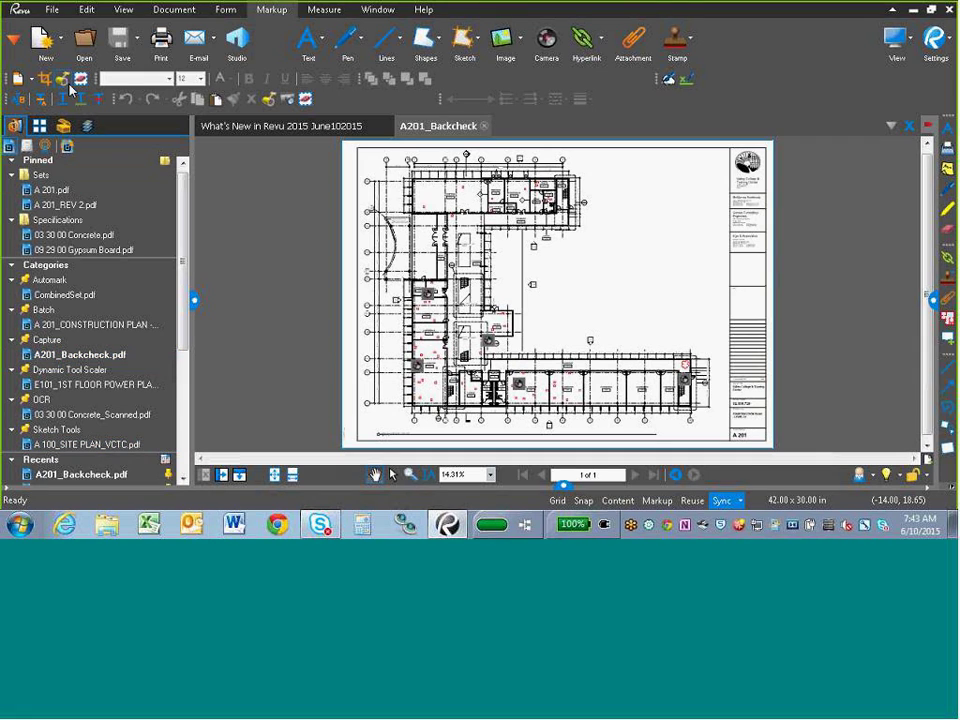
pyautogui.click(78, 40)
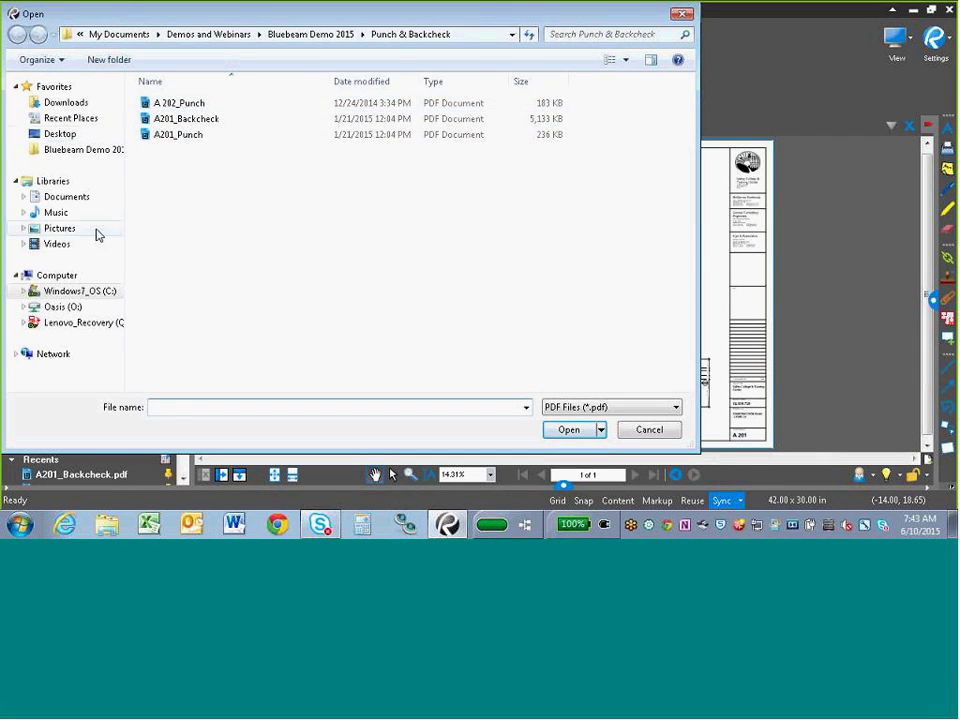
pyautogui.click(82, 149)
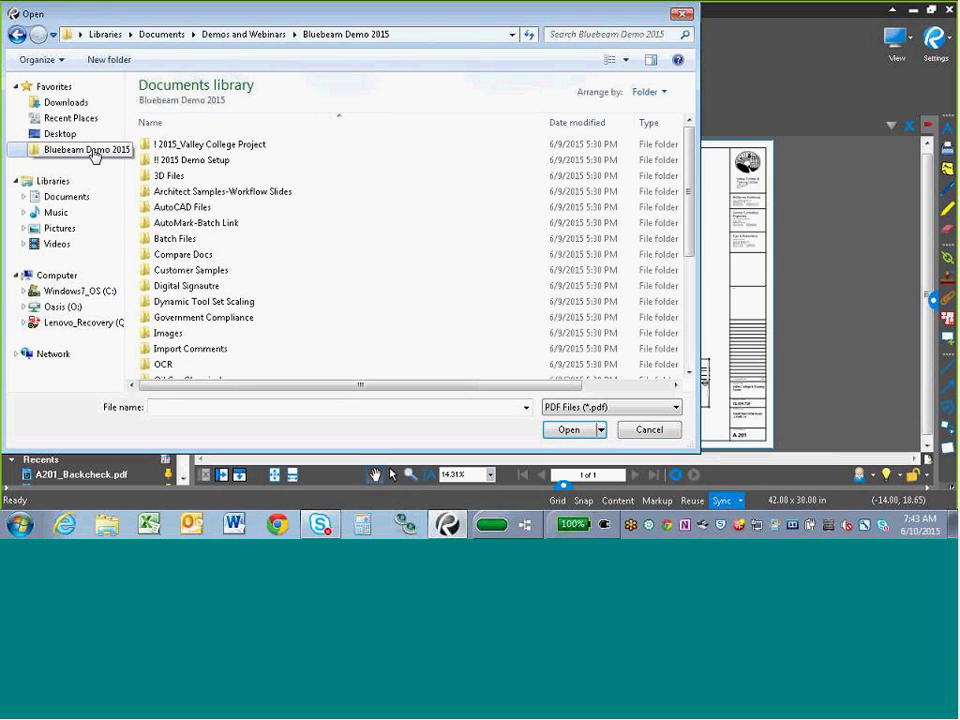
pyautogui.scroll(-1, 227, 277)
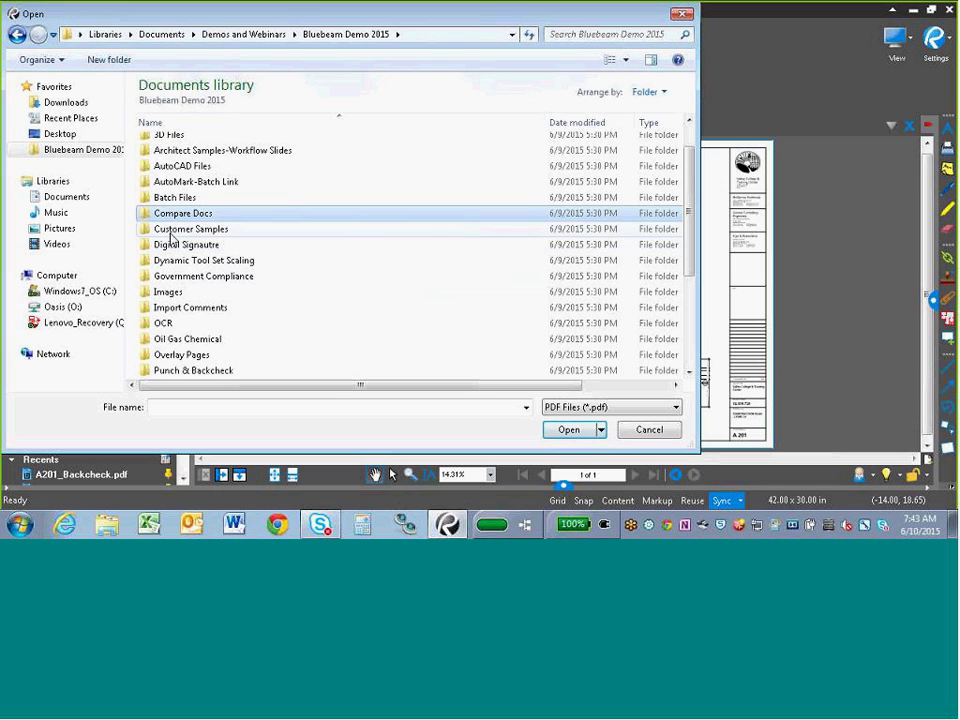
pyautogui.scroll(1, 172, 238)
pyautogui.scroll(-2, 171, 204)
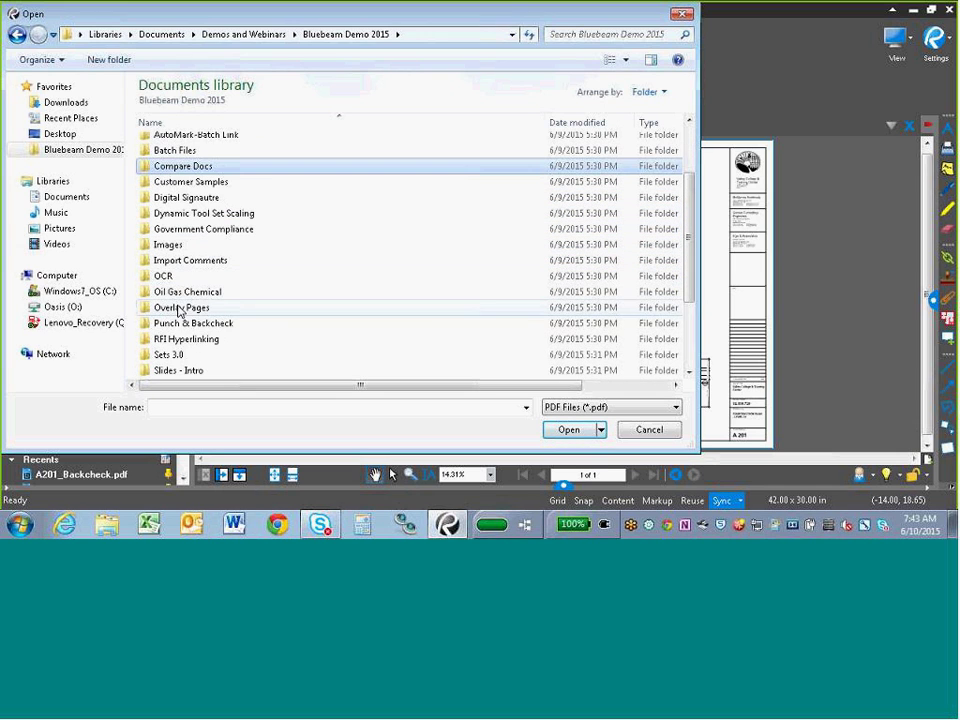
pyautogui.doubleClick(183, 323)
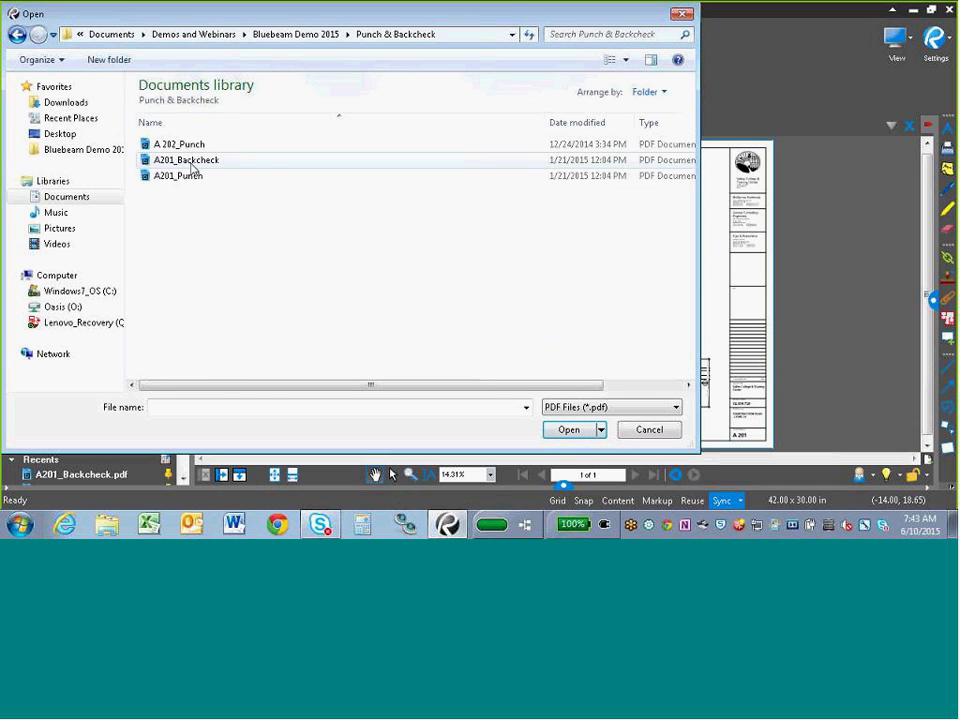
pyautogui.click(187, 148)
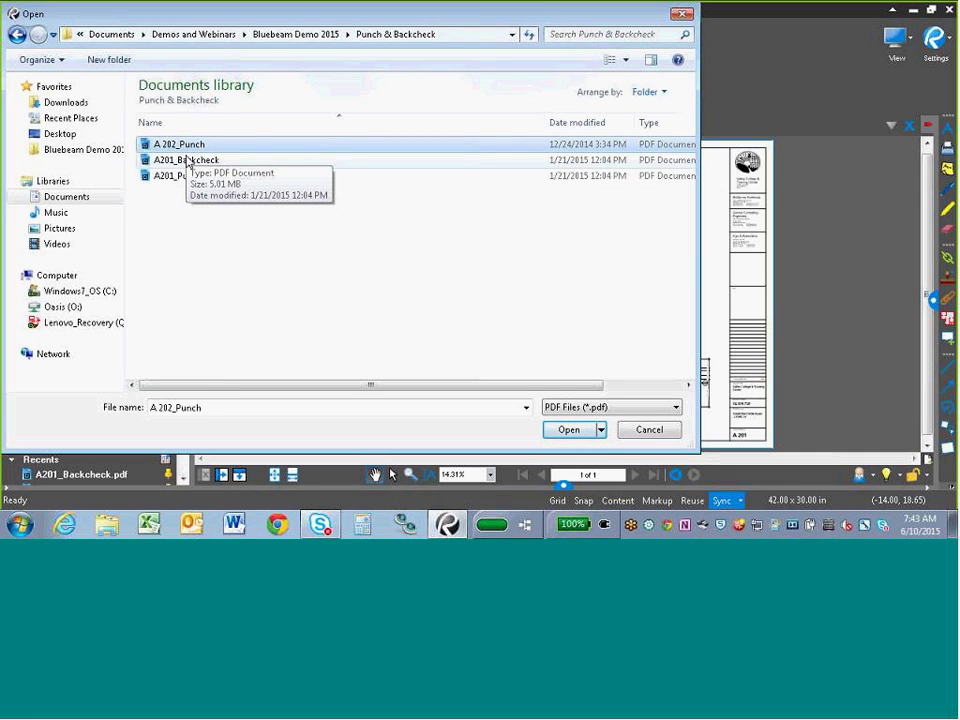
pyautogui.keyDown('ctrl'); pyautogui.click(187, 178); pyautogui.keyUp('ctrl')
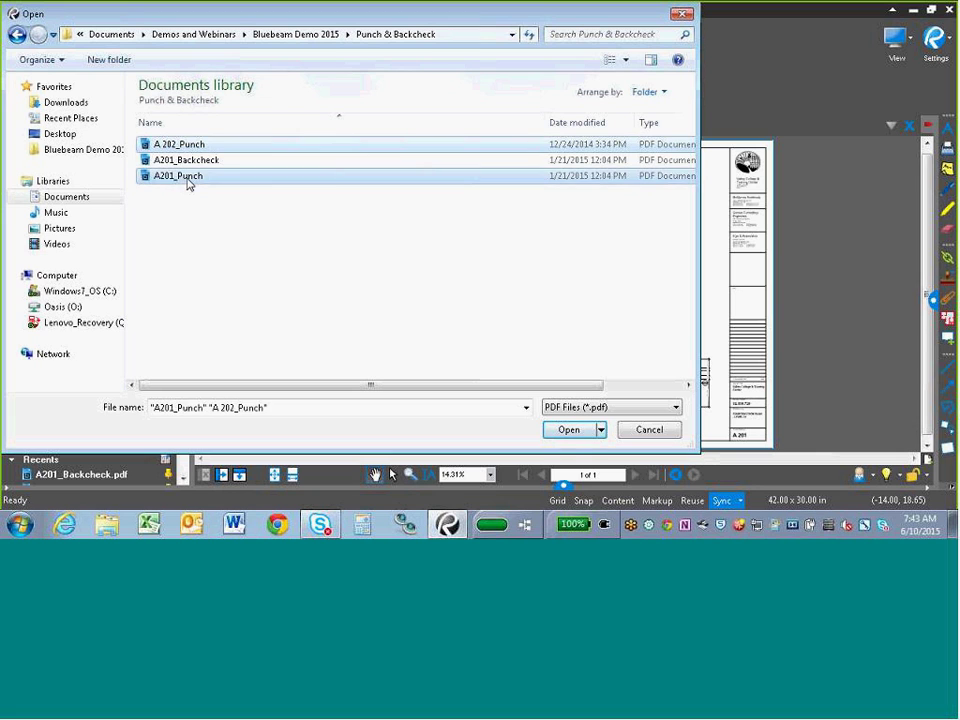
pyautogui.click(565, 431)
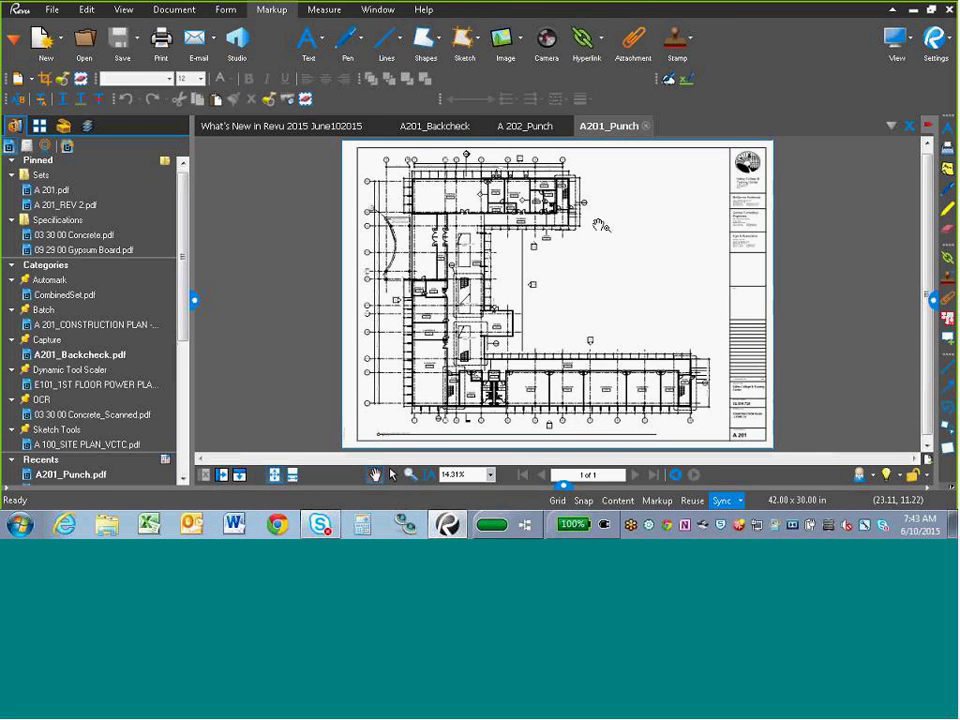
# - Close A201_Backcheck and show the Spaces list for the A 202_Punch construction plan
pyautogui.click(462, 127)
pyautogui.click(482, 127)
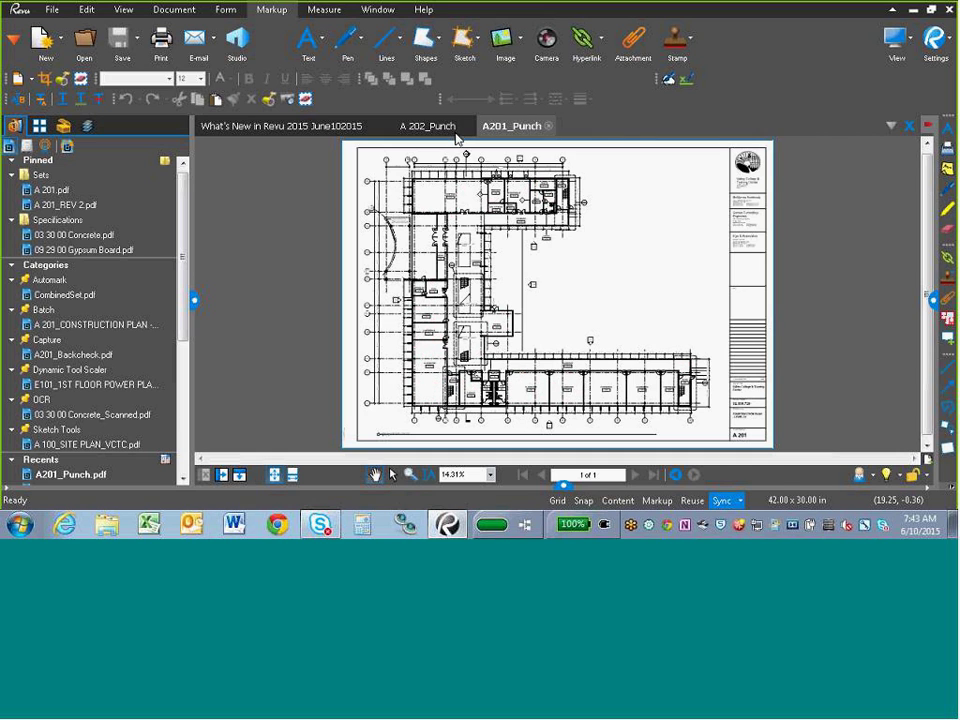
pyautogui.click(432, 126)
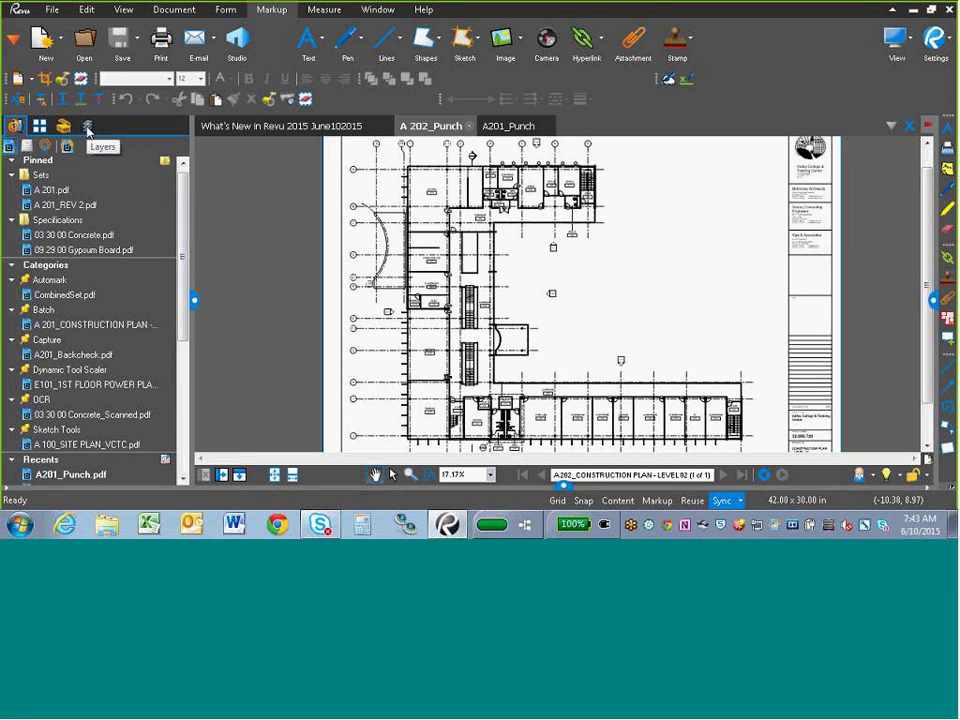
pyautogui.click(13, 39)
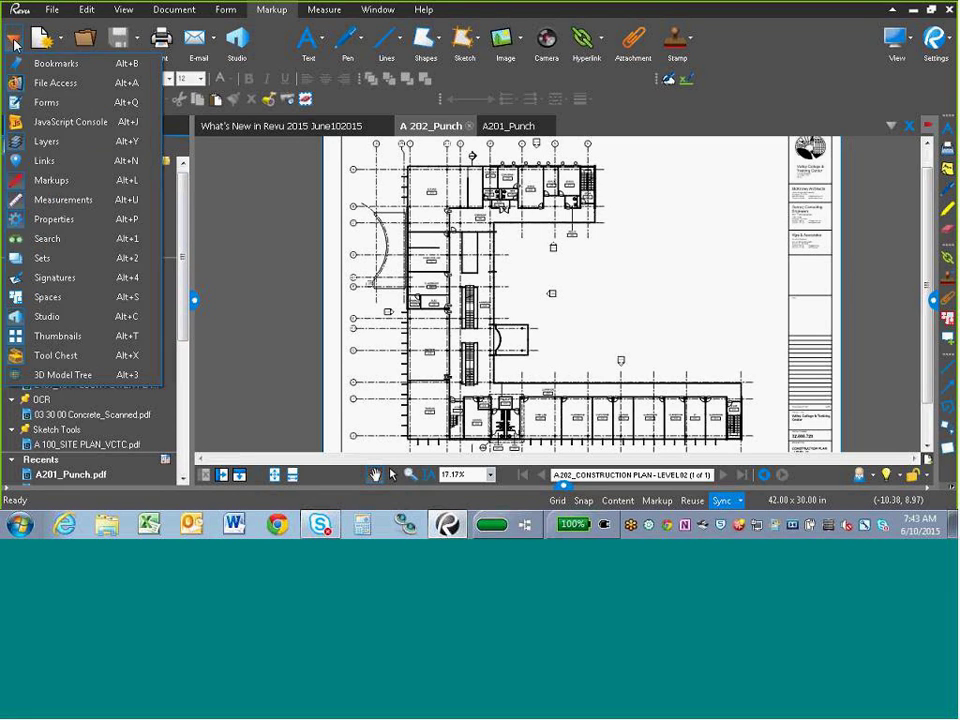
pyautogui.click(30, 297)
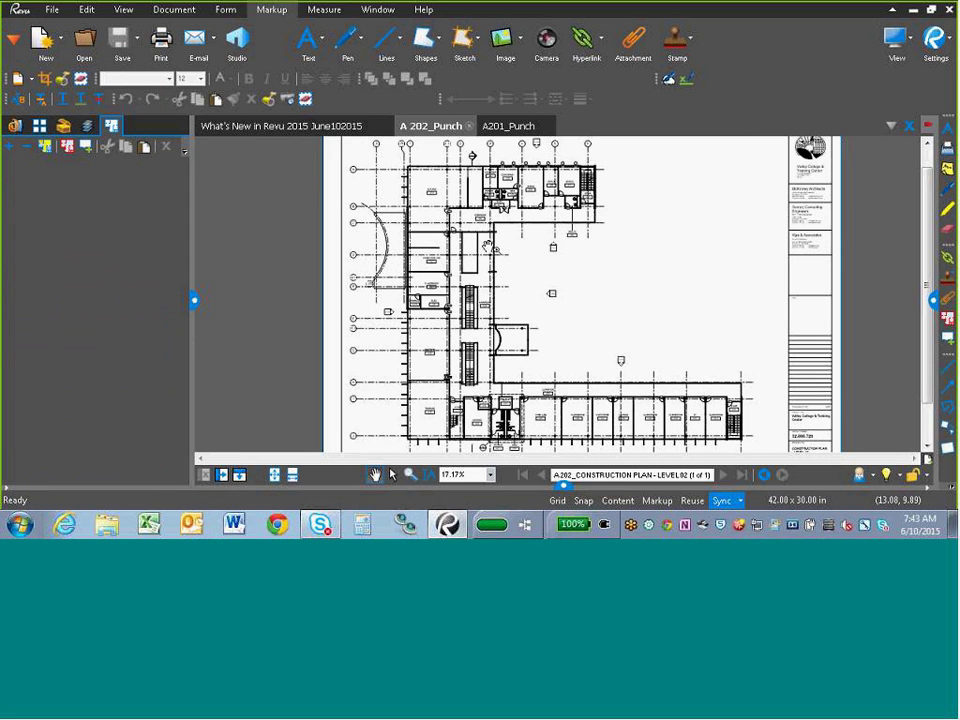
pyautogui.scroll(2, 485, 250)
pyautogui.scroll(-3, 485, 250)
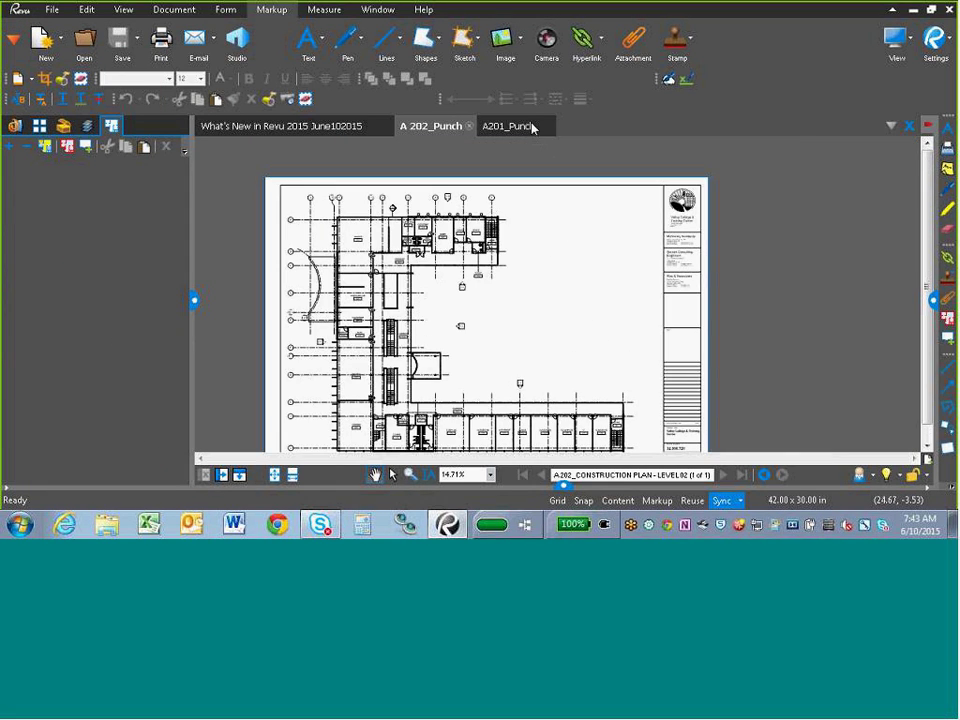
# - Review the space hierarchy of A201_Punch and highlight Zone A on its floor plan
pyautogui.click(525, 126)
pyautogui.scroll(1, 543, 290)
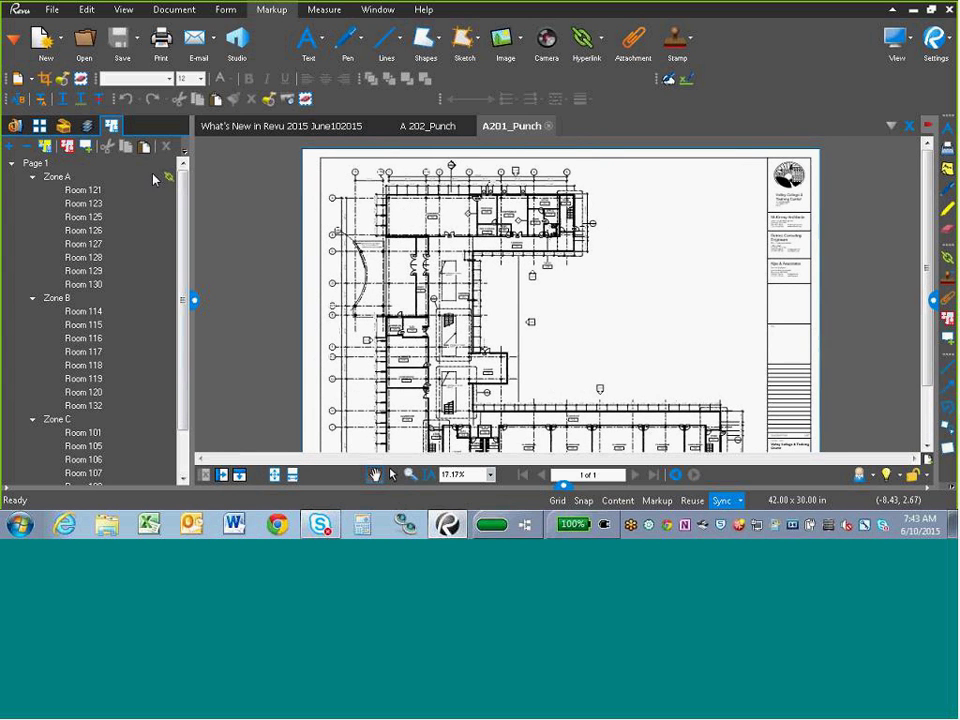
pyautogui.moveTo(376, 205); pyautogui.dragTo(360, 213)
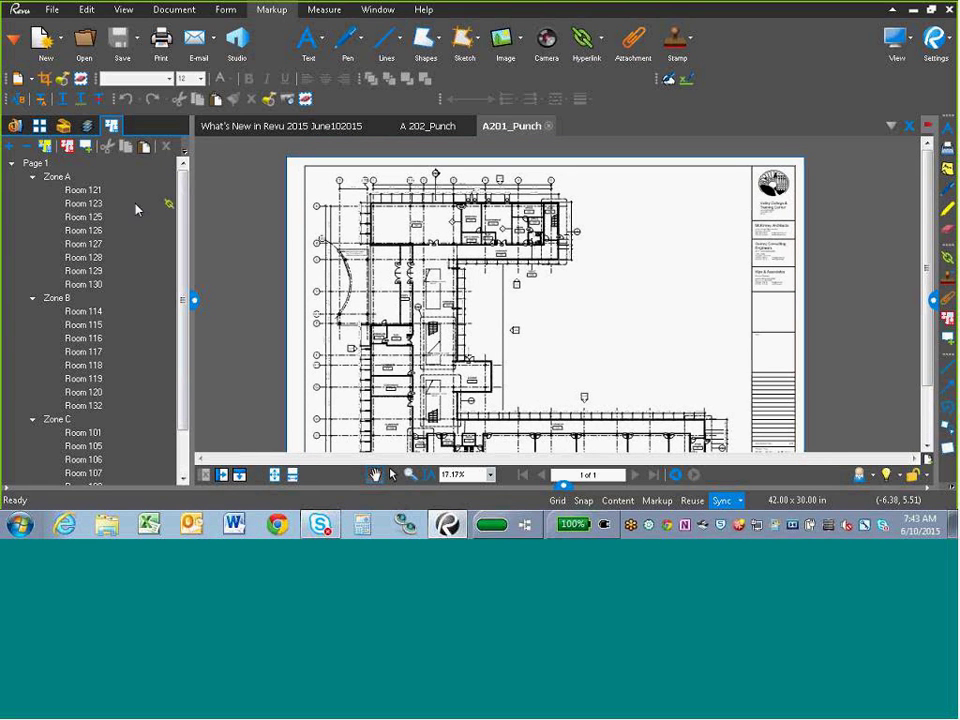
pyautogui.doubleClick(33, 163)
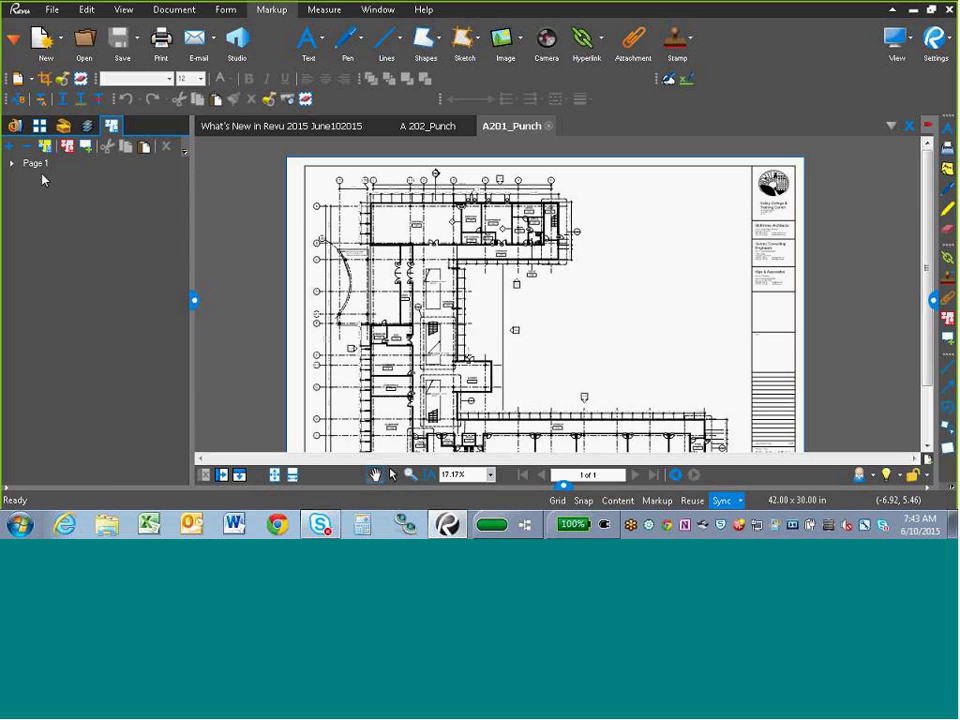
pyautogui.doubleClick(33, 164)
pyautogui.click(54, 177)
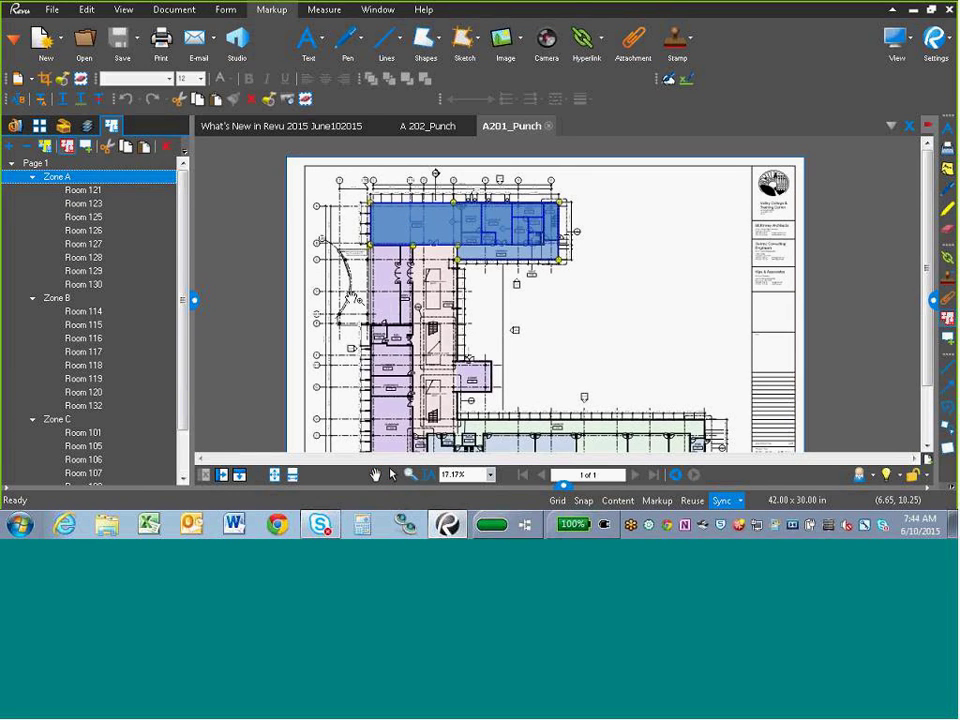
pyautogui.moveTo(310, 298)
pyautogui.mouseDown()
pyautogui.moveTo(300, 260)
pyautogui.moveTo(267, 312)
pyautogui.mouseUp()
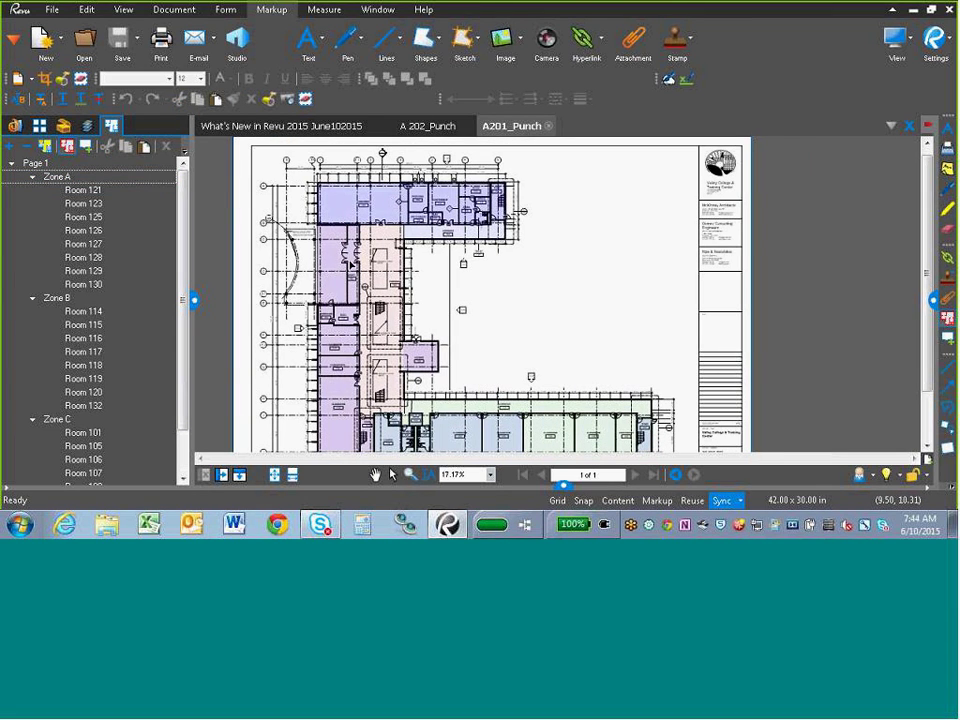
# - Highlight Rooms 121, 125 and 127 and Zone A on A201_Punch, and compare the layout with A 202_Punch
pyautogui.click(78, 189)
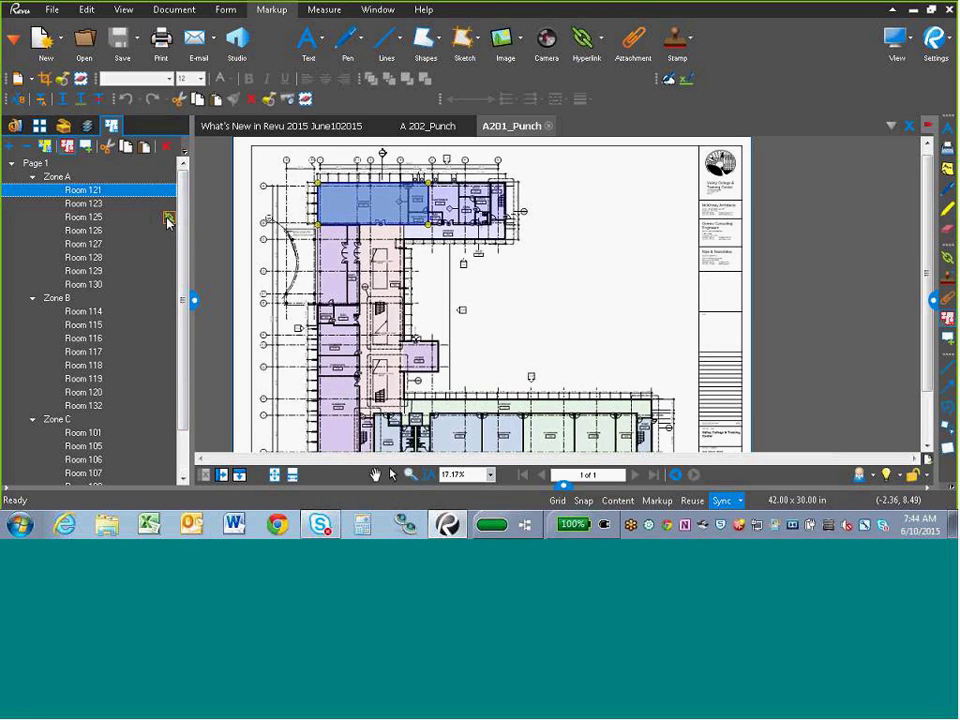
pyautogui.click(84, 217)
pyautogui.click(84, 244)
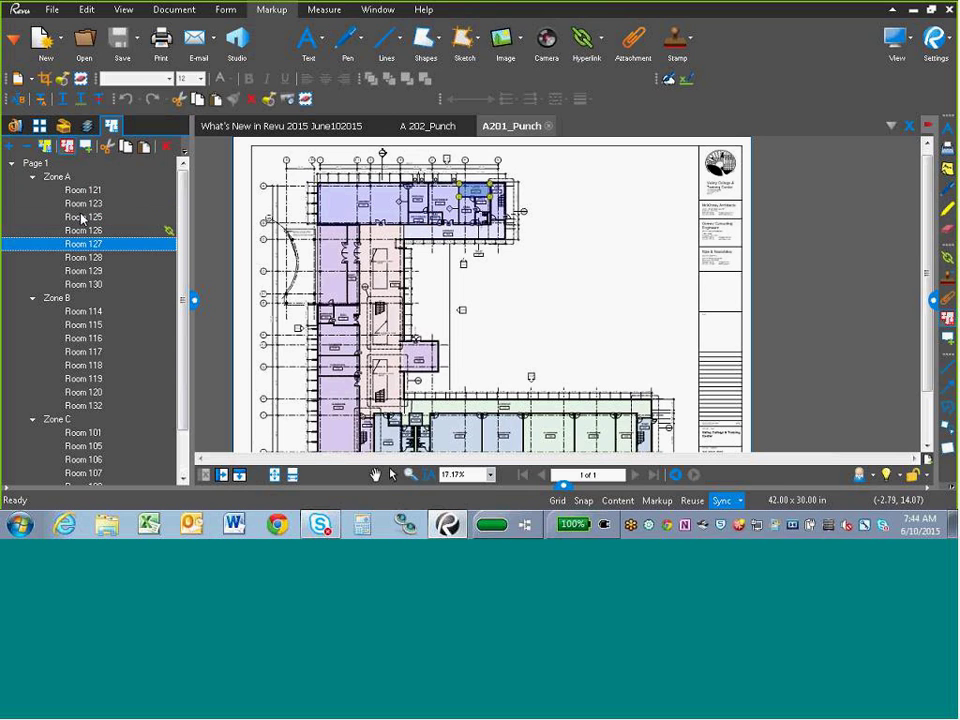
pyautogui.click(56, 177)
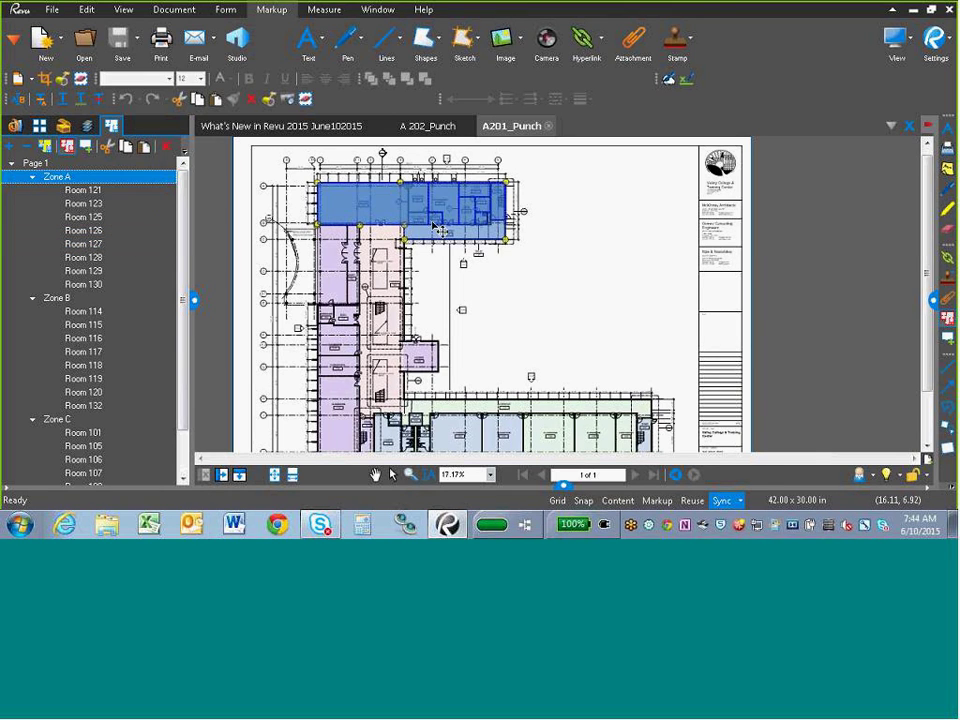
pyautogui.click(428, 126)
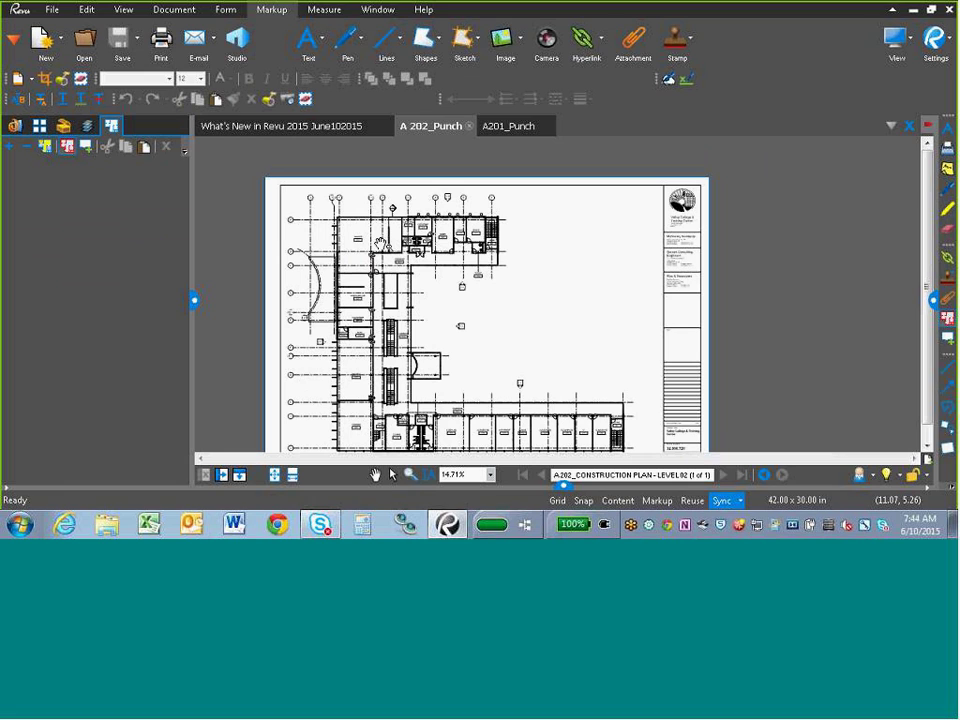
pyautogui.moveTo(423, 238); pyautogui.dragTo(428, 220)
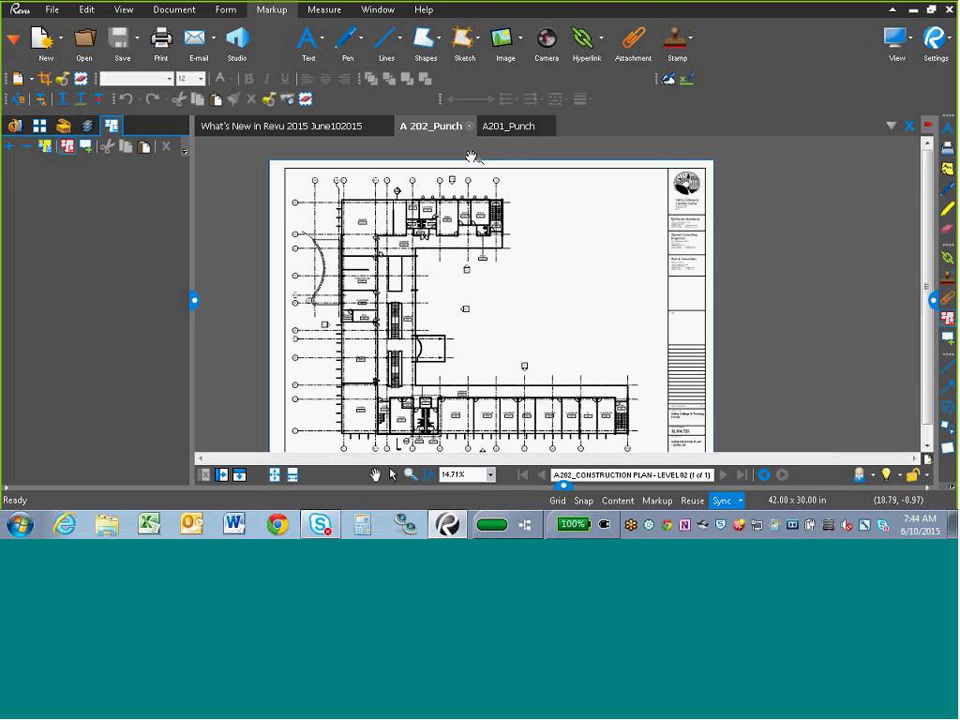
# - Copy the Zone A space with its rooms from A201_Punch and paste it onto the A 202_Punch plan
pyautogui.click(506, 127)
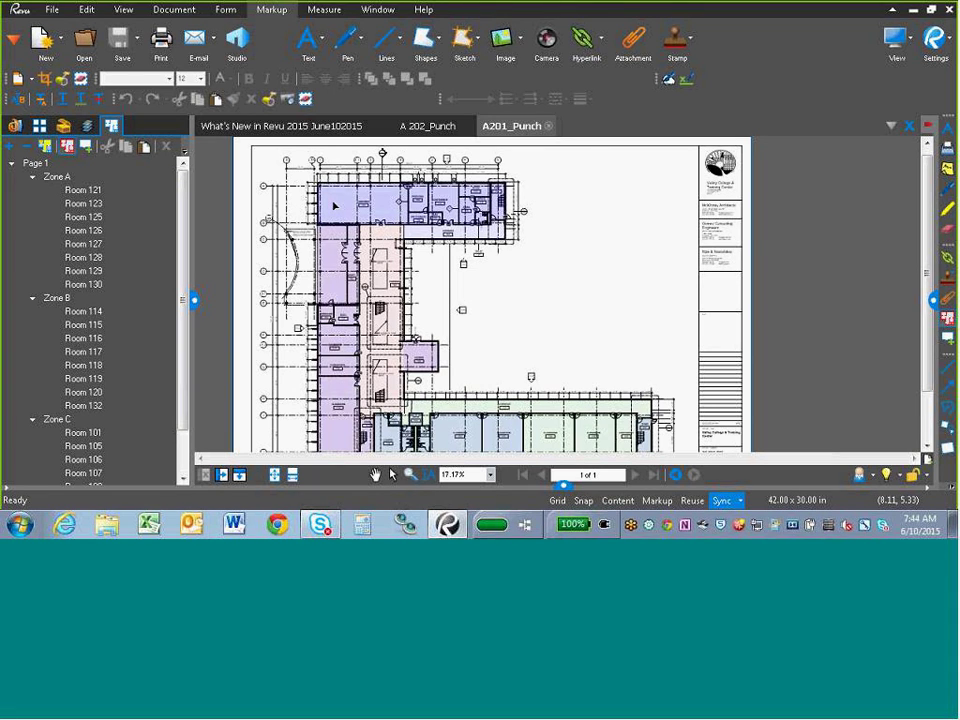
pyautogui.click(70, 178)
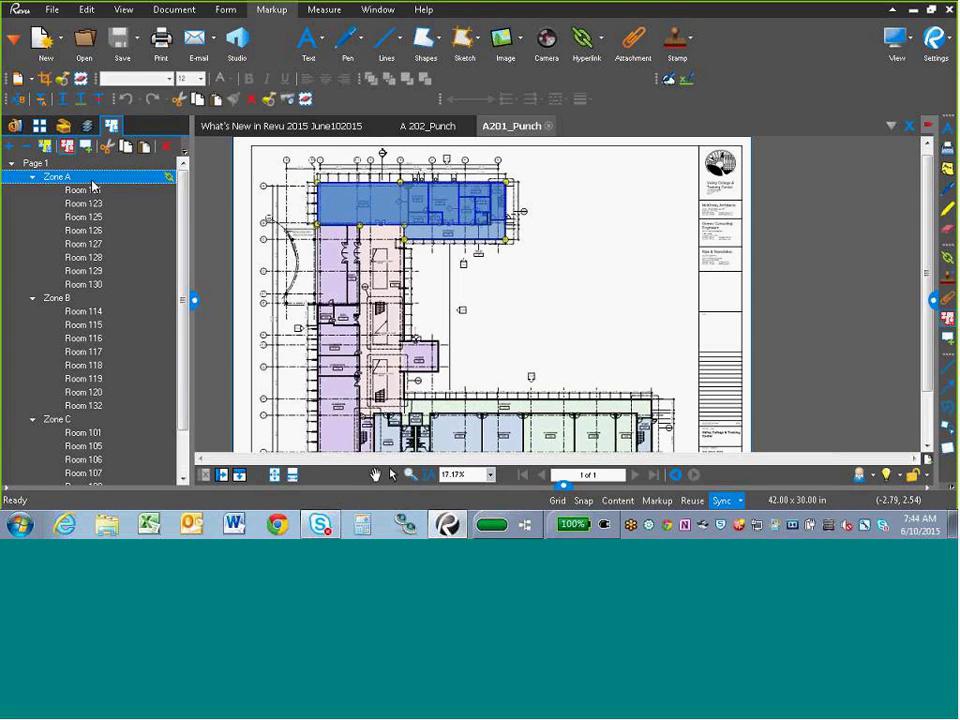
pyautogui.rightClick(92, 184)
pyautogui.click(127, 297)
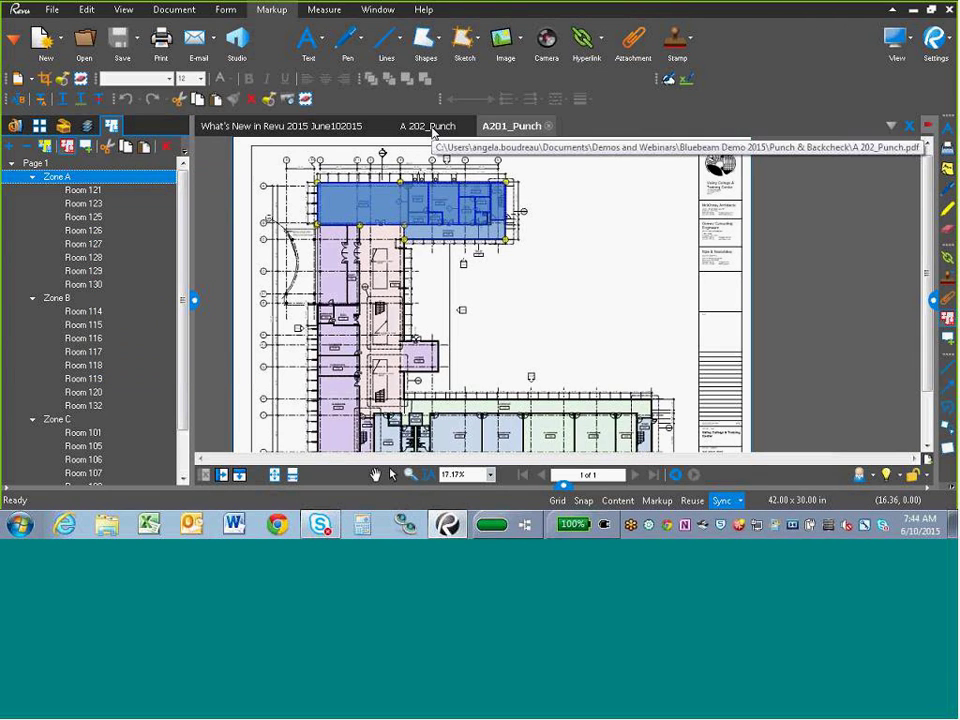
pyautogui.click(432, 128)
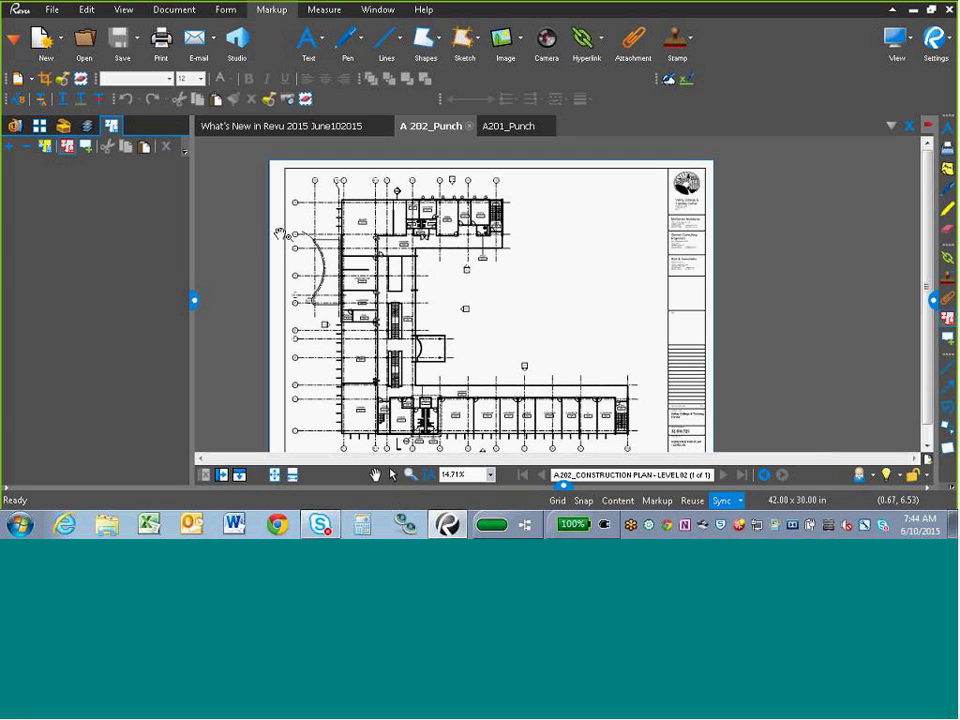
pyautogui.hotkey('ctrl', 'v')
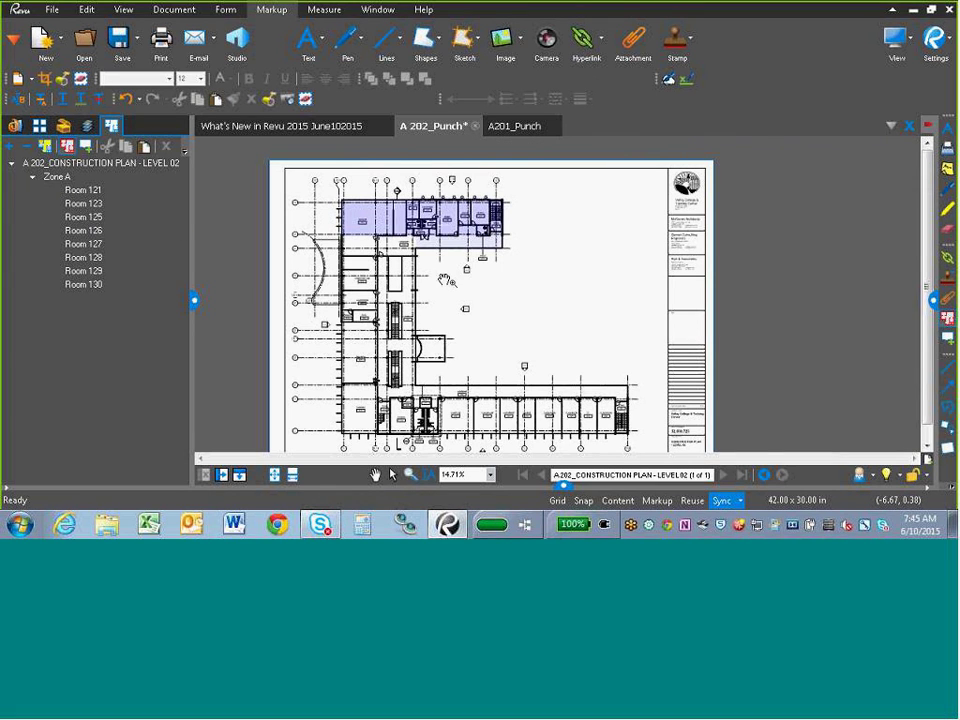
pyautogui.scroll(3, 449, 280)
pyautogui.moveTo(454, 287); pyautogui.dragTo(479, 324)
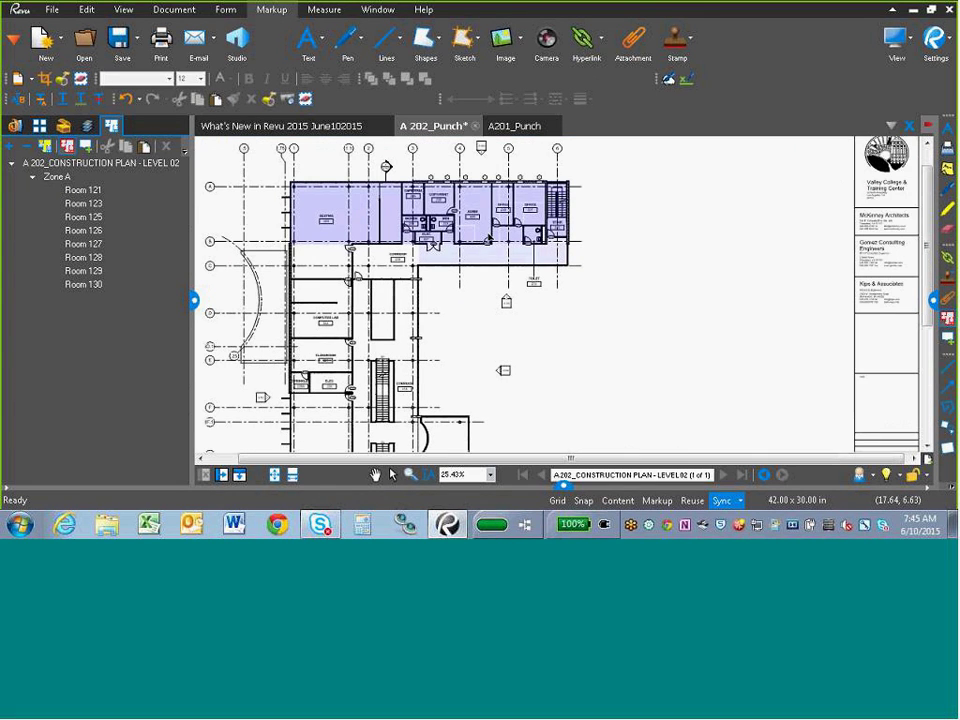
# - Delete the Room 128 and Room 125 spaces from Zone A on the A 202_Punch plan
pyautogui.click(527, 220)
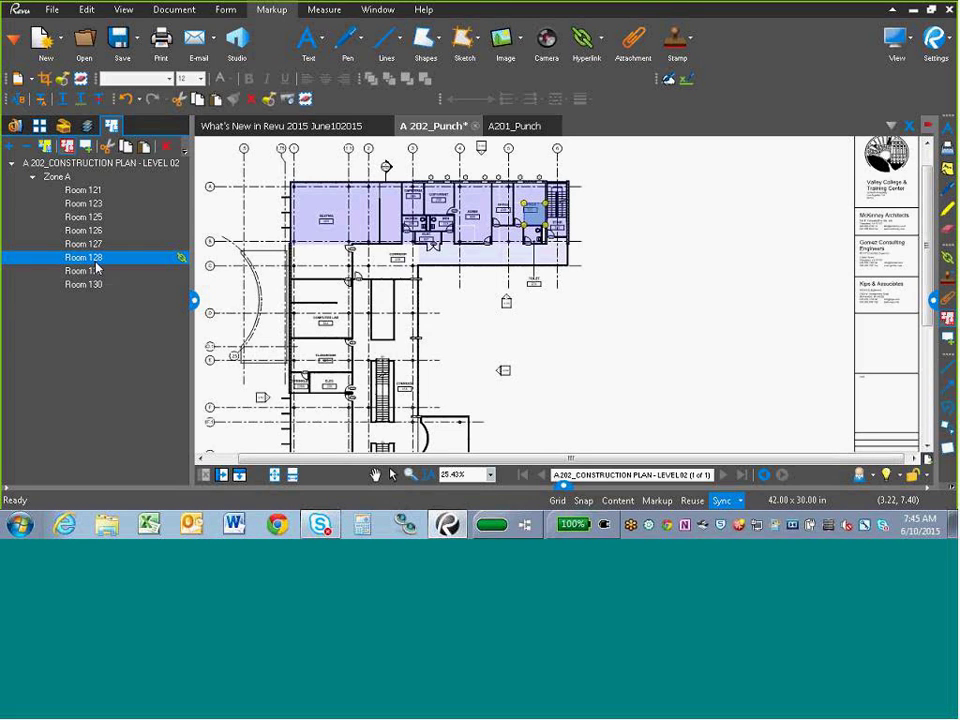
pyautogui.press('Delete')
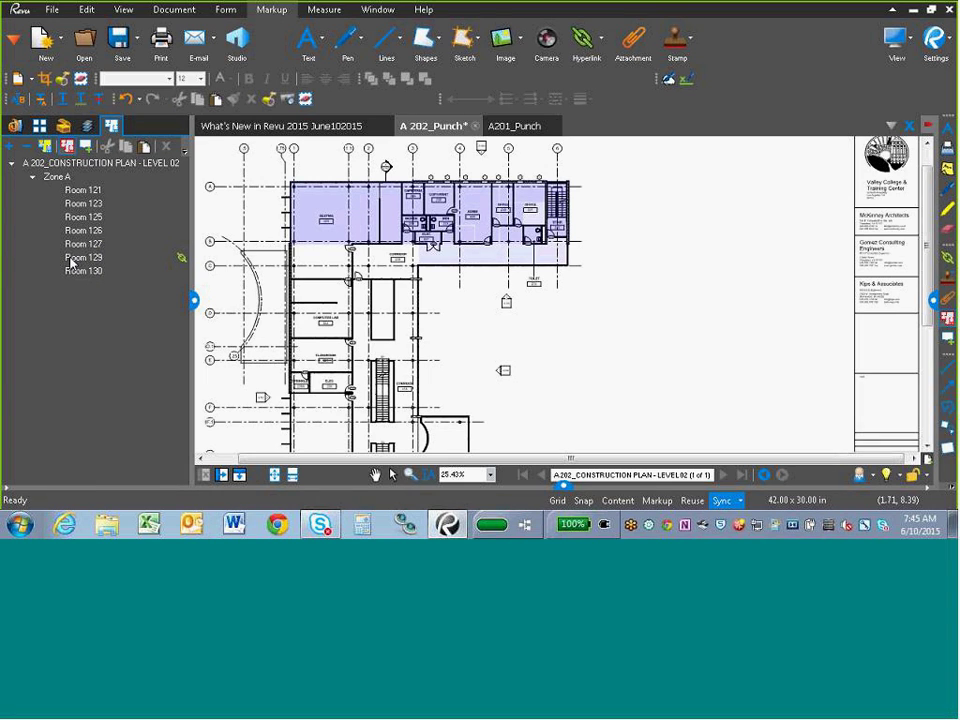
pyautogui.click(85, 217)
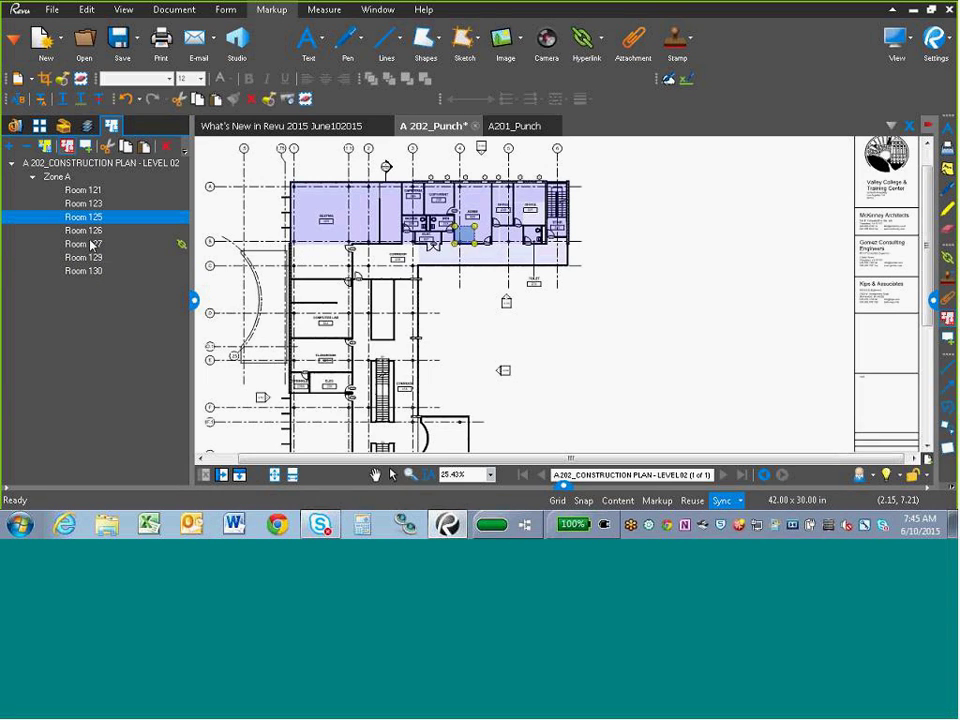
pyautogui.press('Delete')
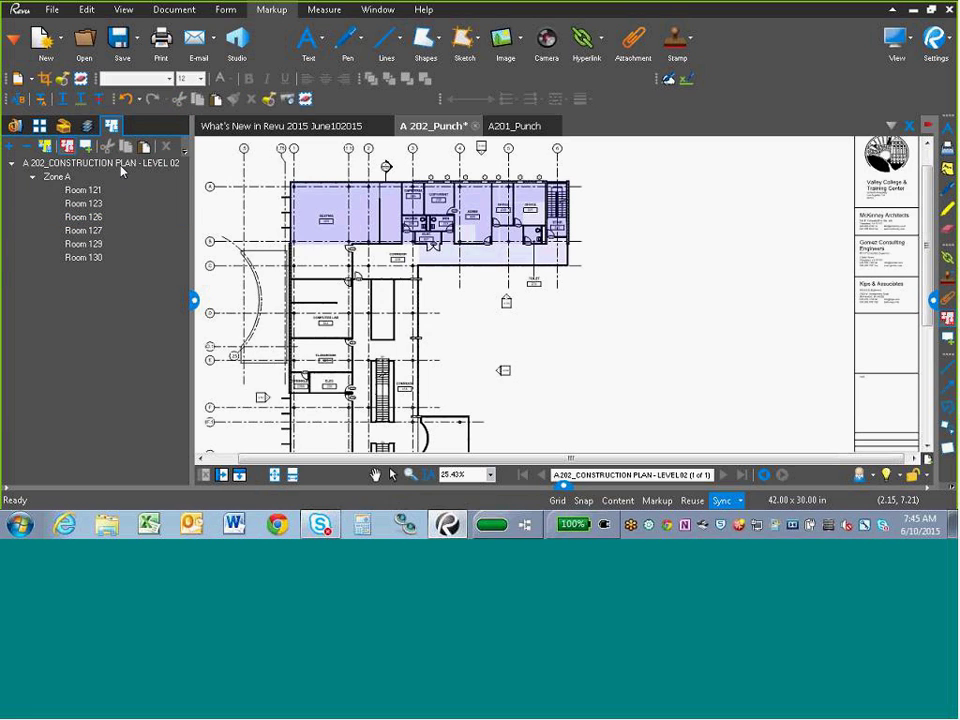
pyautogui.click(83, 217)
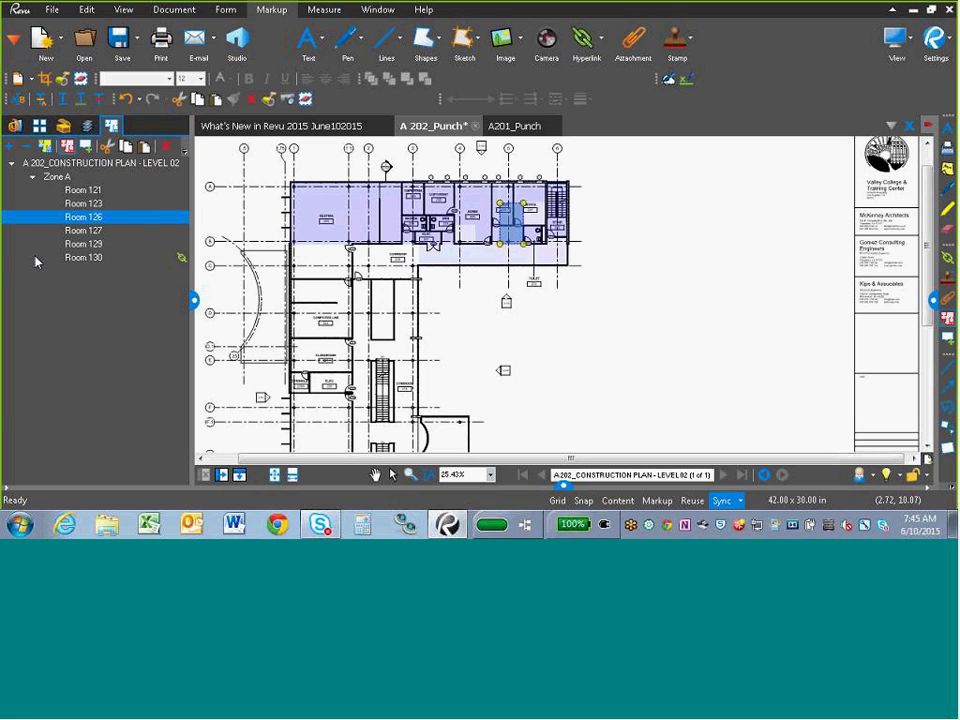
pyautogui.press('Escape')
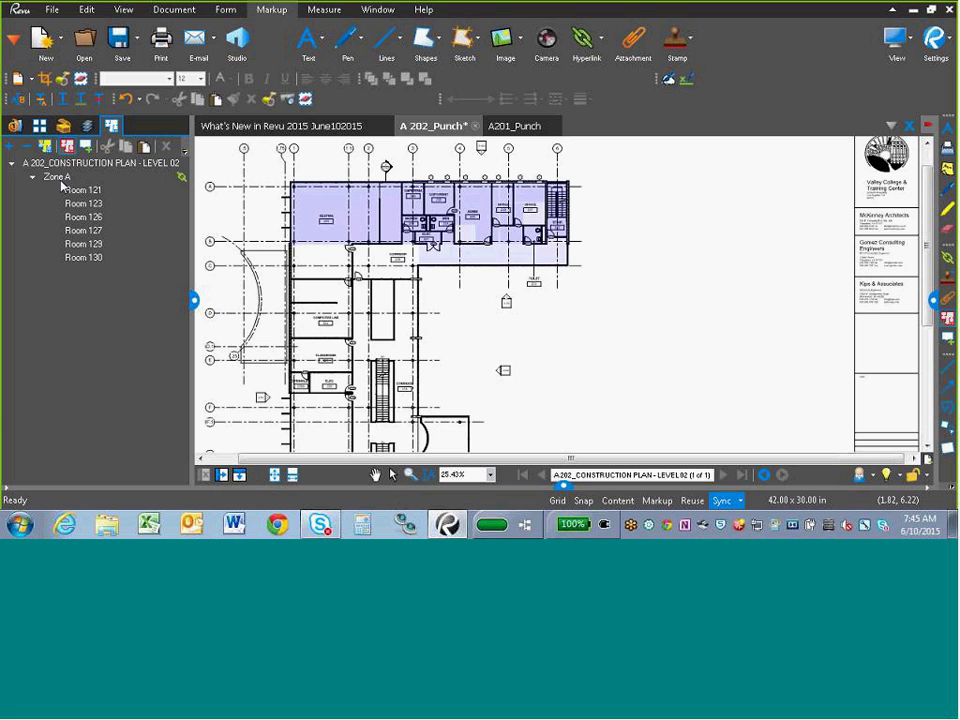
# - Open A201_Backcheck.pdf from the Capture category and close the A201_Punch and A 202_Punch drawings
pyautogui.click(14, 128)
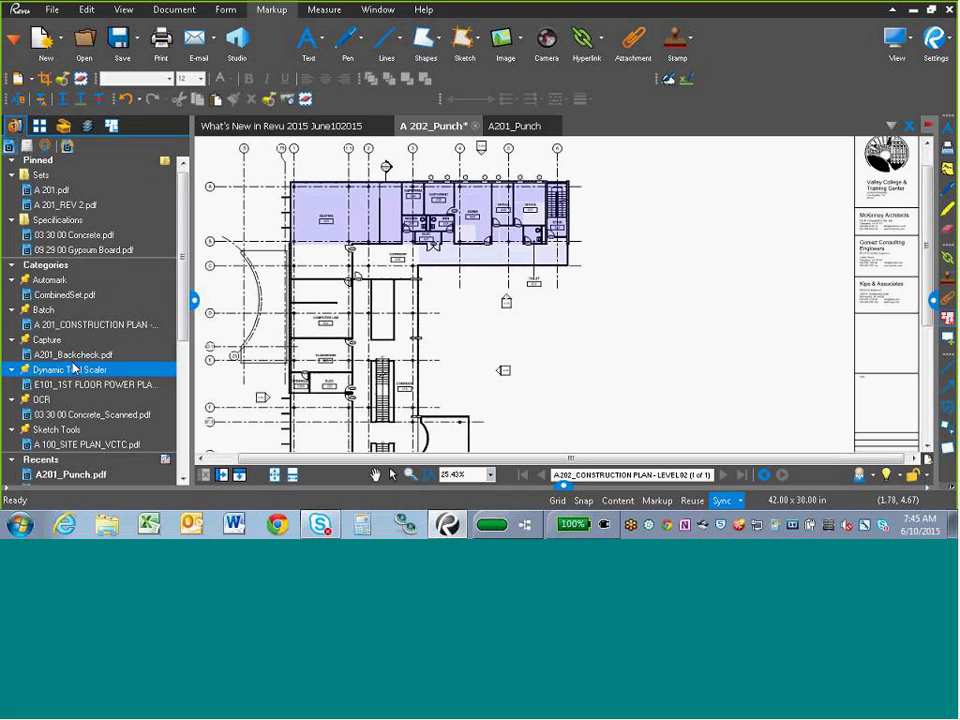
pyautogui.click(73, 357)
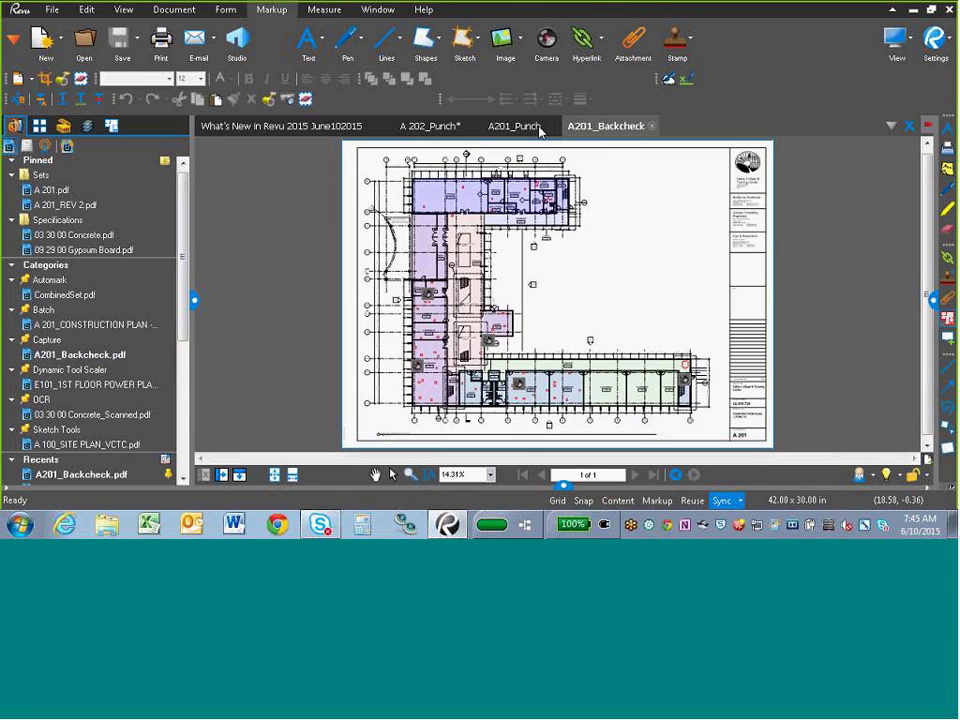
pyautogui.click(540, 128)
pyautogui.click(553, 126)
pyautogui.click(448, 131)
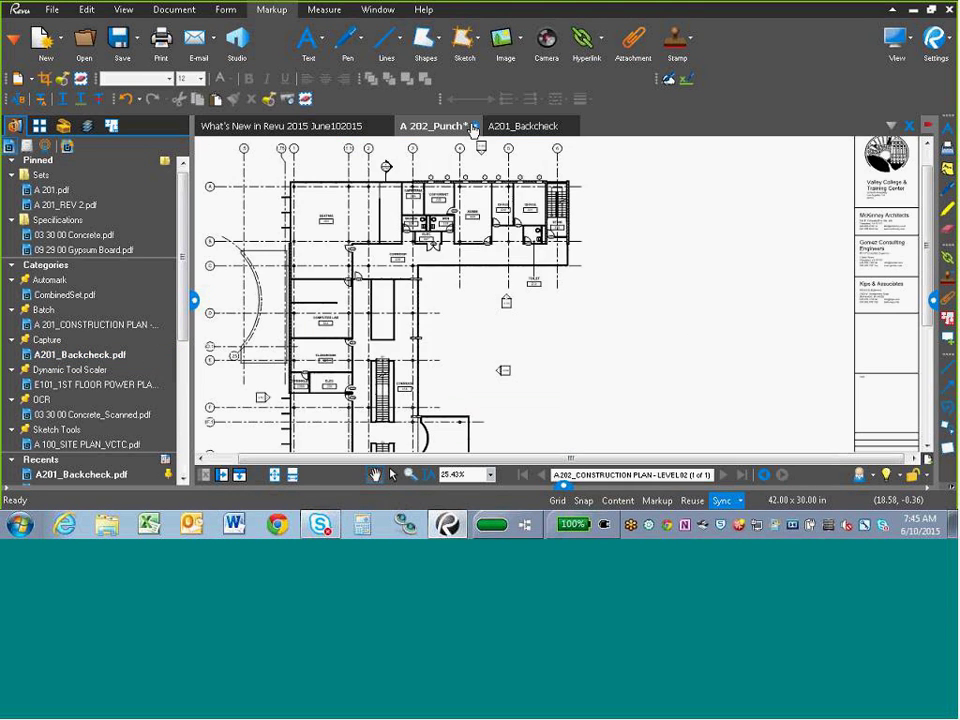
pyautogui.click(474, 126)
pyautogui.click(544, 330)
# - Hide the file list and view both photos captured on the exposed wires markup in ELEC 118
pyautogui.scroll(3, 431, 312)
pyautogui.scroll(1, 635, 293)
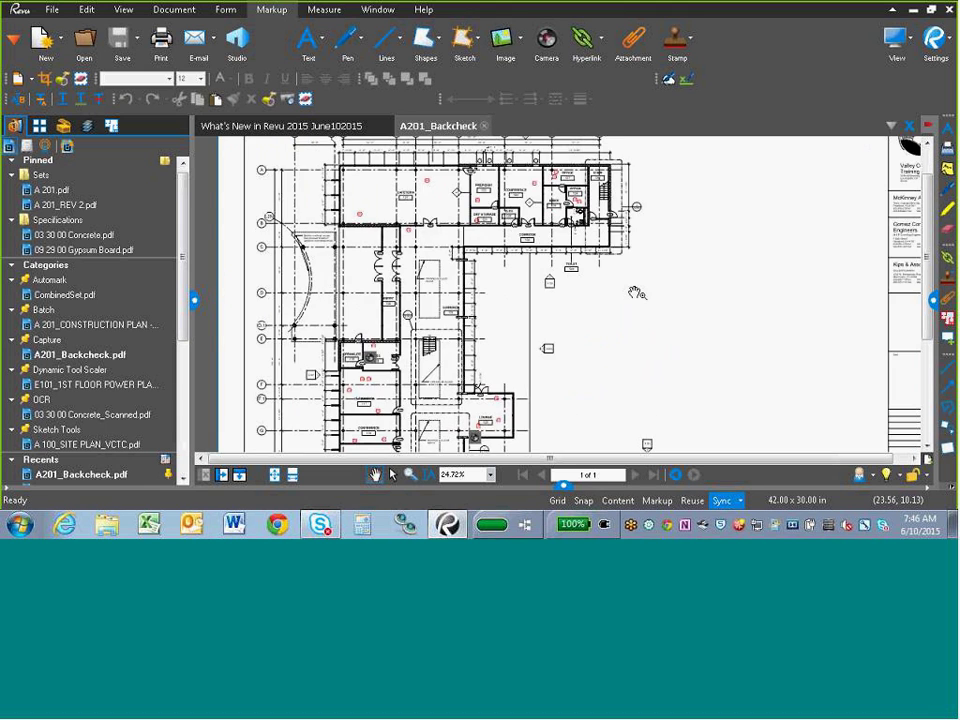
pyautogui.scroll(2, 405, 293)
pyautogui.scroll(-2, 405, 293)
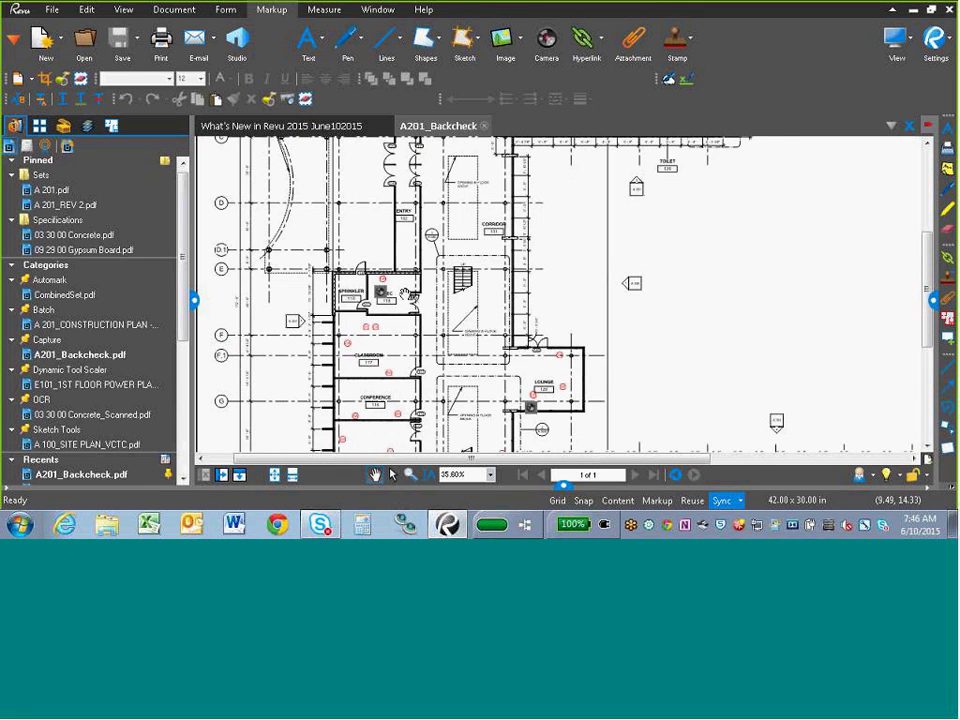
pyautogui.scroll(2, 408, 292)
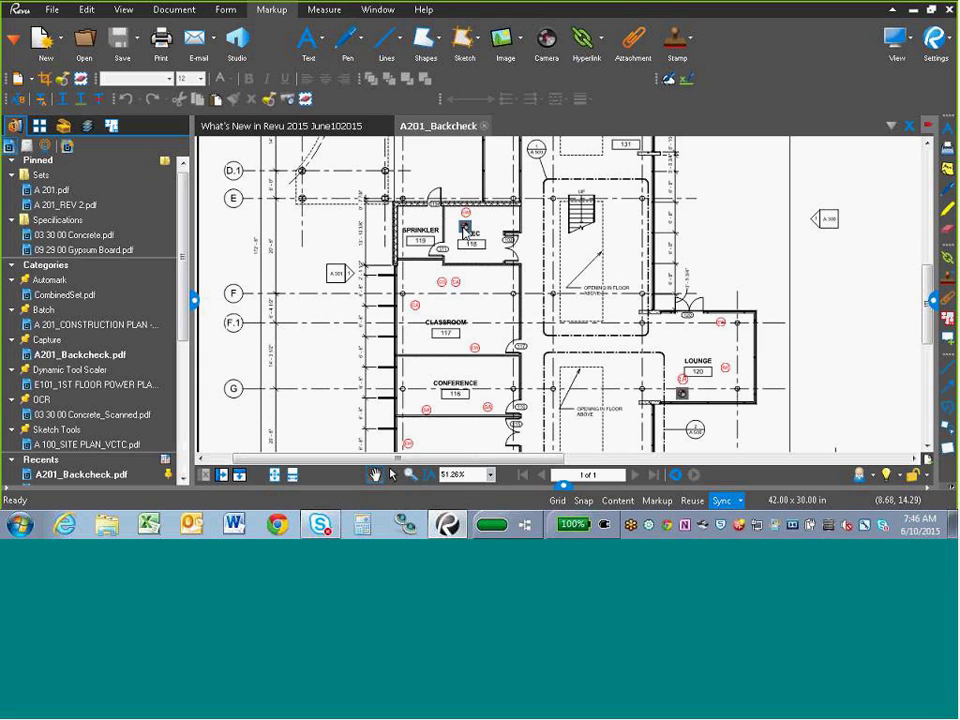
pyautogui.scroll(1, 463, 231)
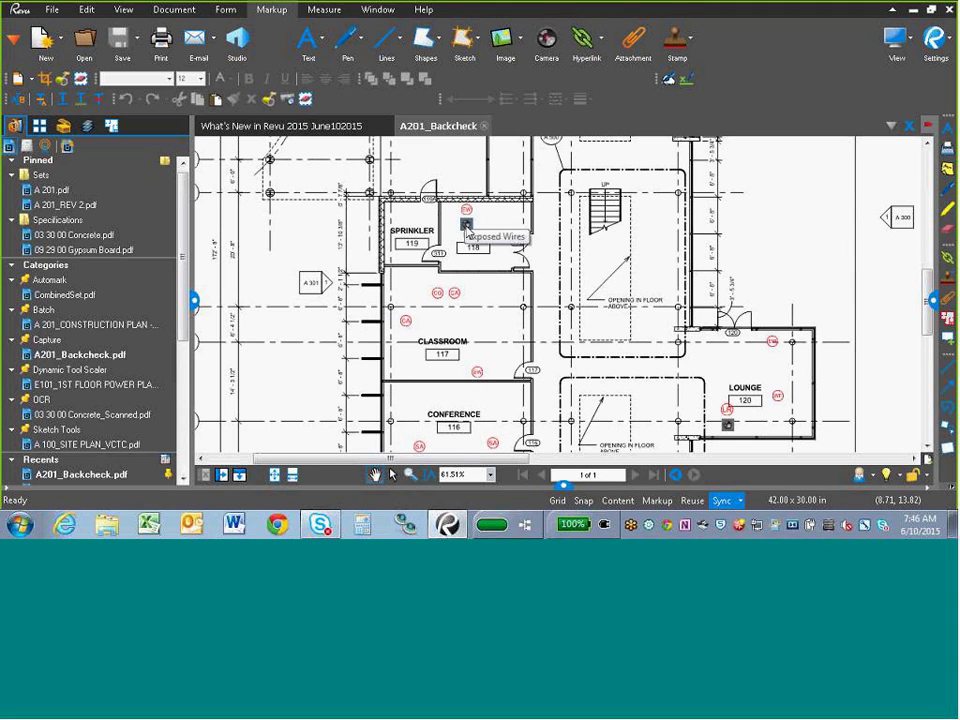
pyautogui.click(194, 299)
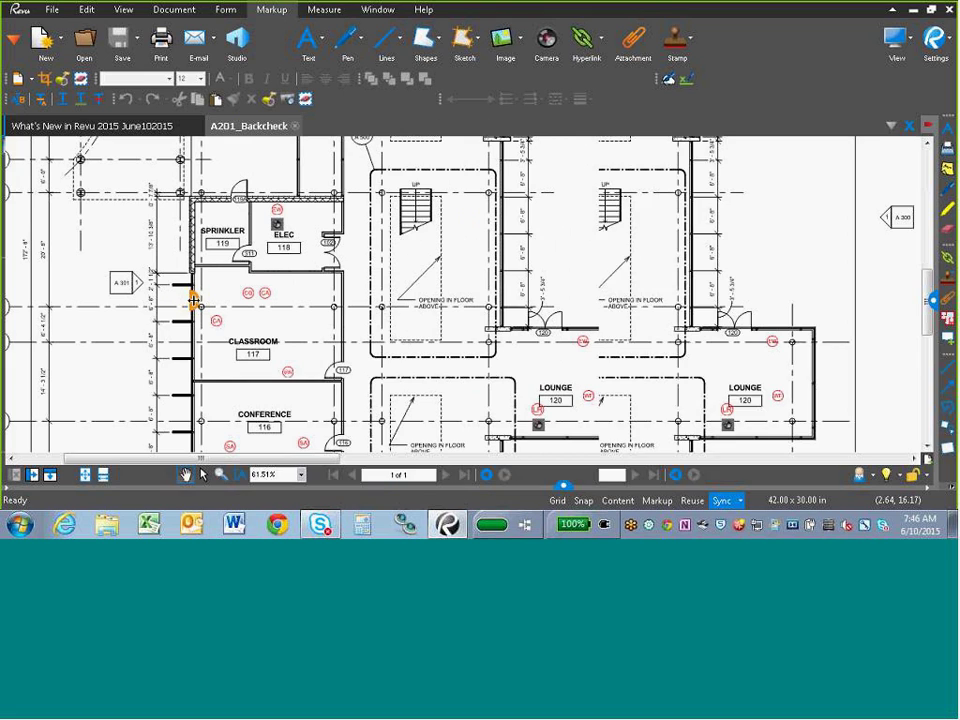
pyautogui.scroll(1, 327, 291)
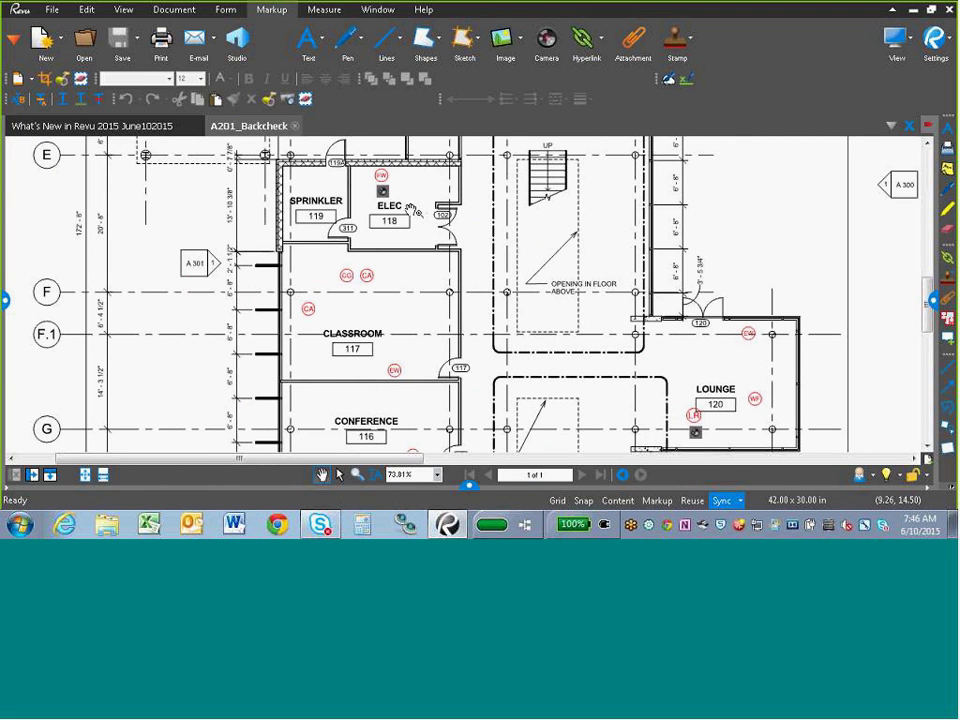
pyautogui.doubleClick(383, 195)
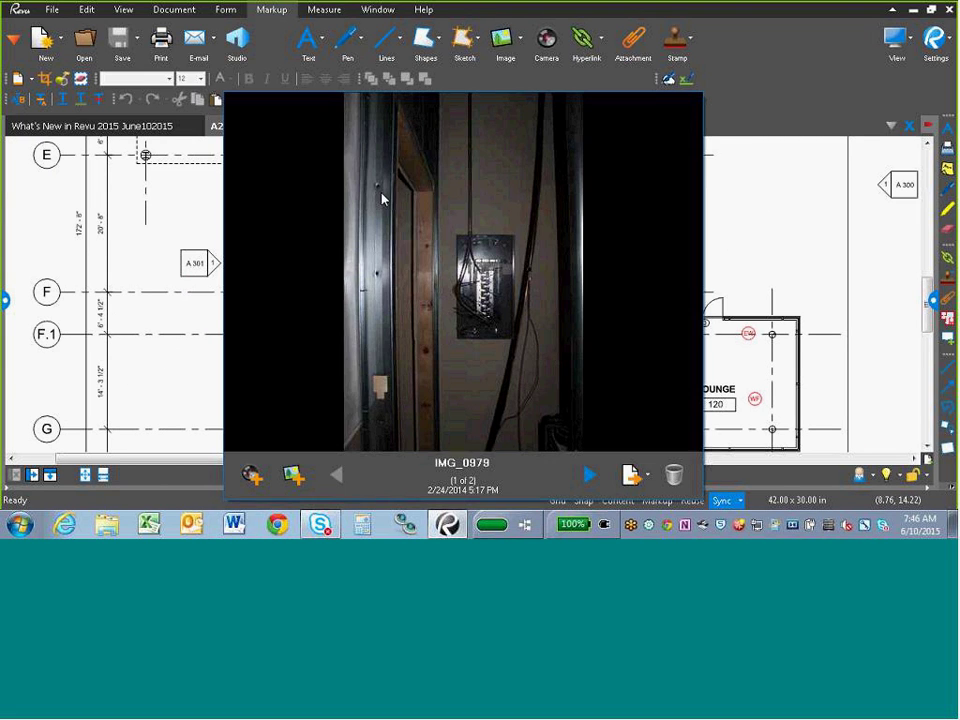
pyautogui.click(588, 477)
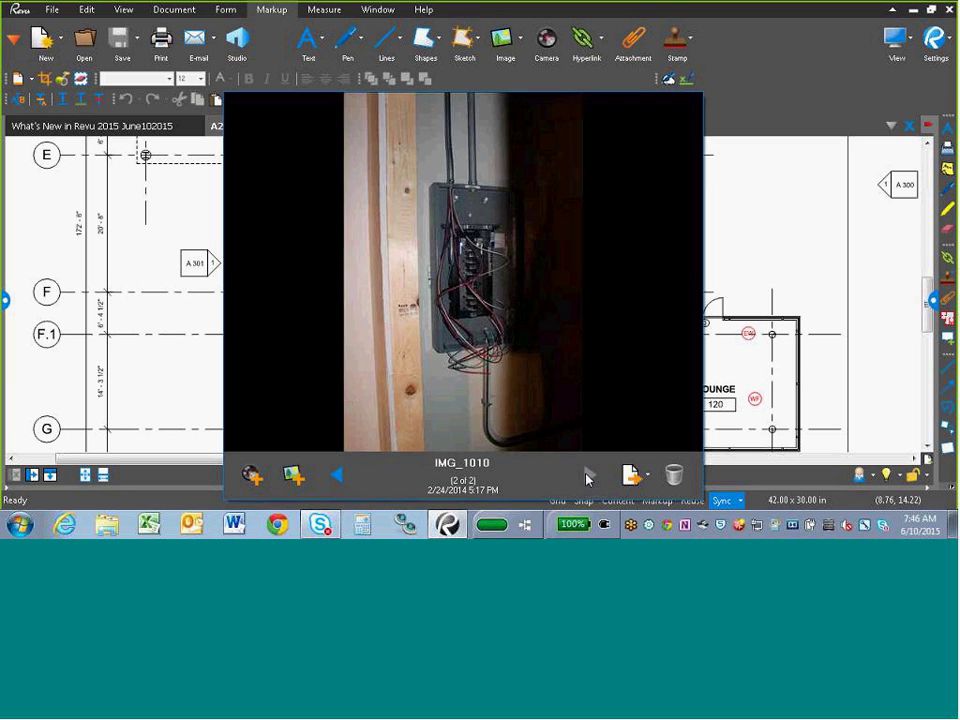
pyautogui.click(337, 477)
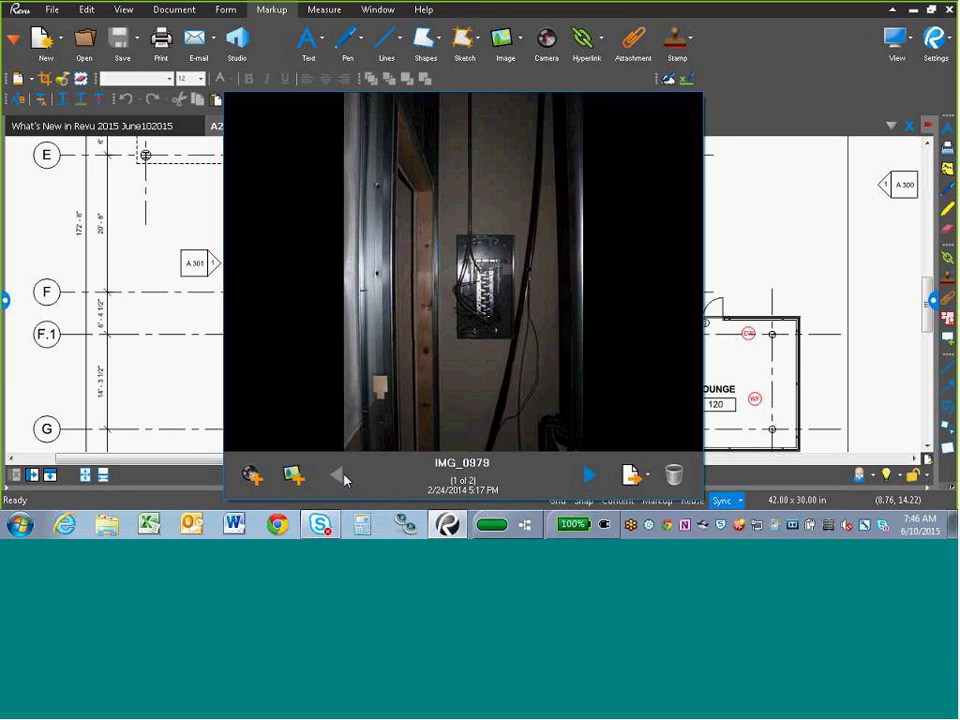
pyautogui.click(765, 223)
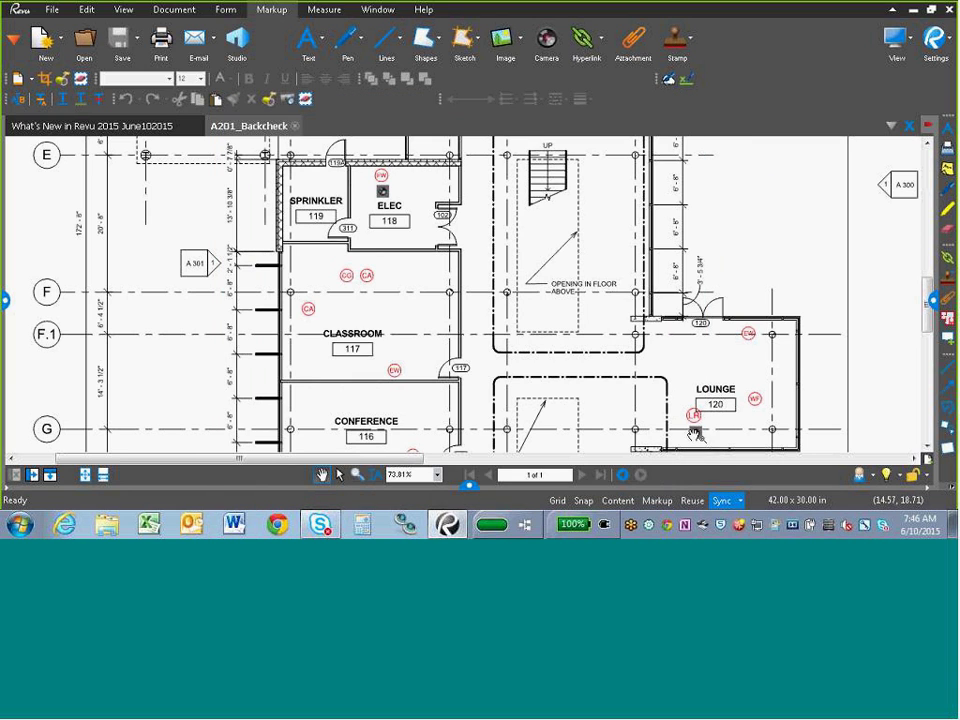
# - View the photo captured on the LR markup in LOUNGE 120
pyautogui.click(694, 432)
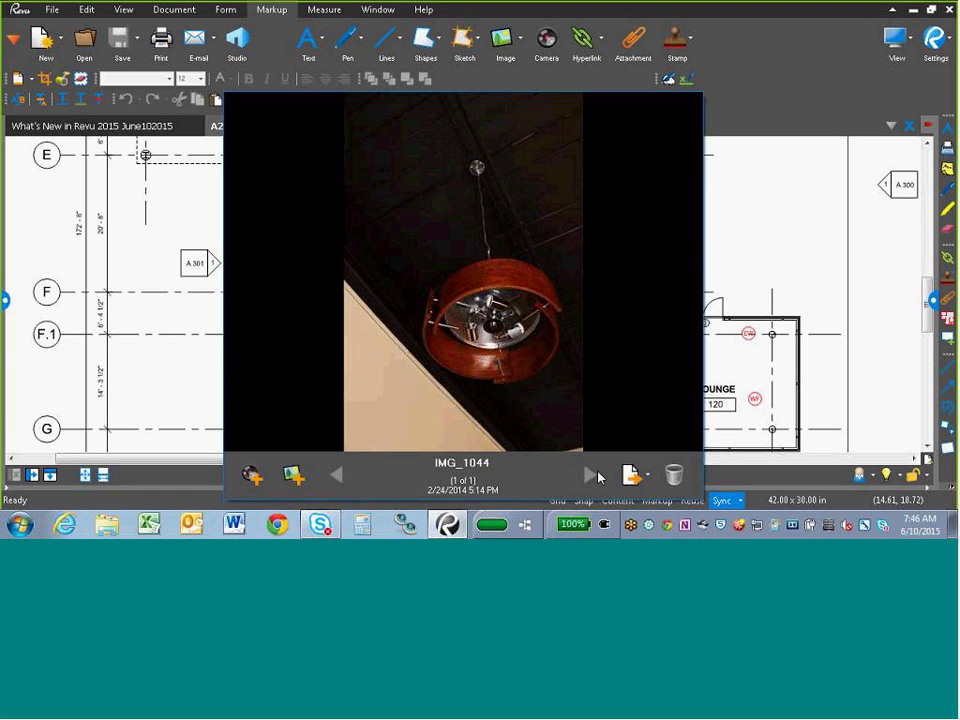
pyautogui.click(767, 264)
pyautogui.scroll(1, 730, 376)
pyautogui.scroll(-1, 726, 377)
# - Browse through all photos captured on the WF markup in CLASSROOM 115
pyautogui.moveTo(583, 351); pyautogui.dragTo(582, 158)
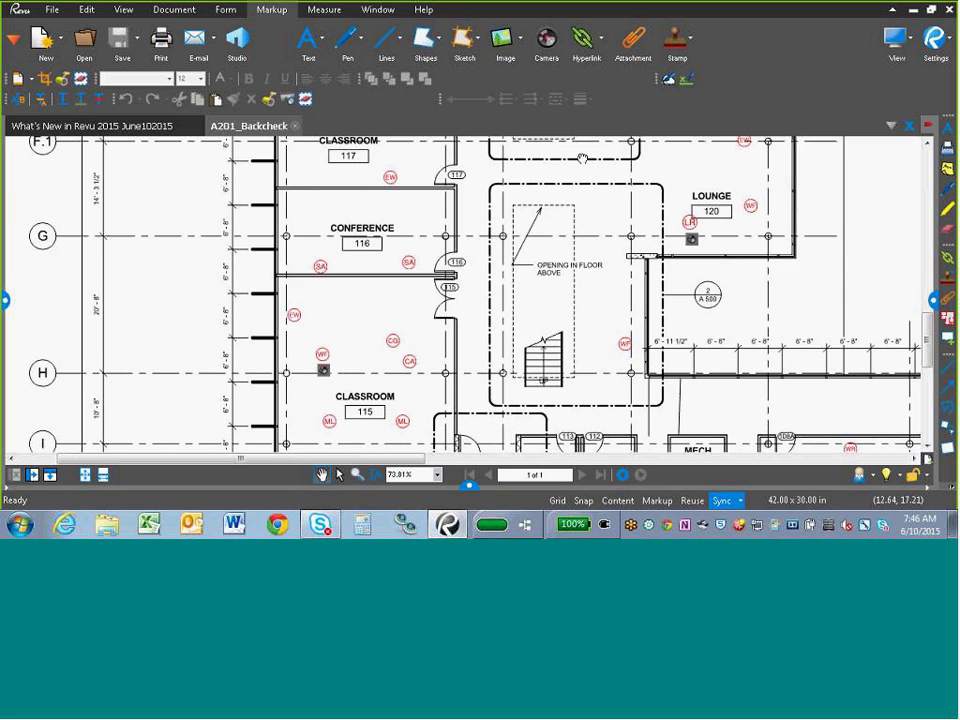
pyautogui.click(324, 372)
pyautogui.click(587, 479)
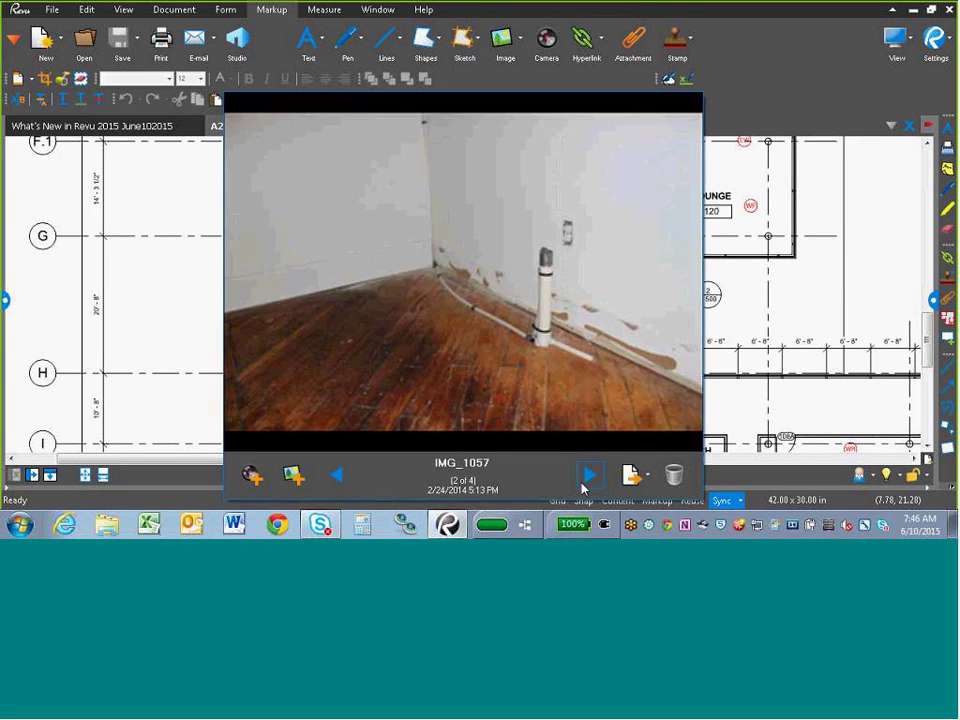
pyautogui.click(586, 478)
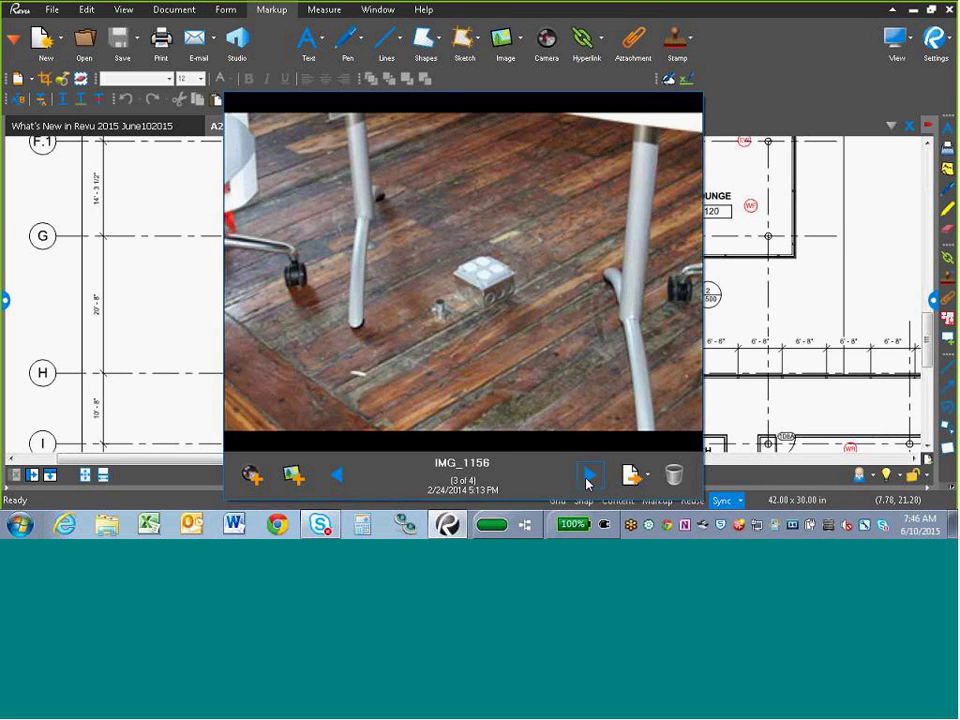
pyautogui.click(587, 477)
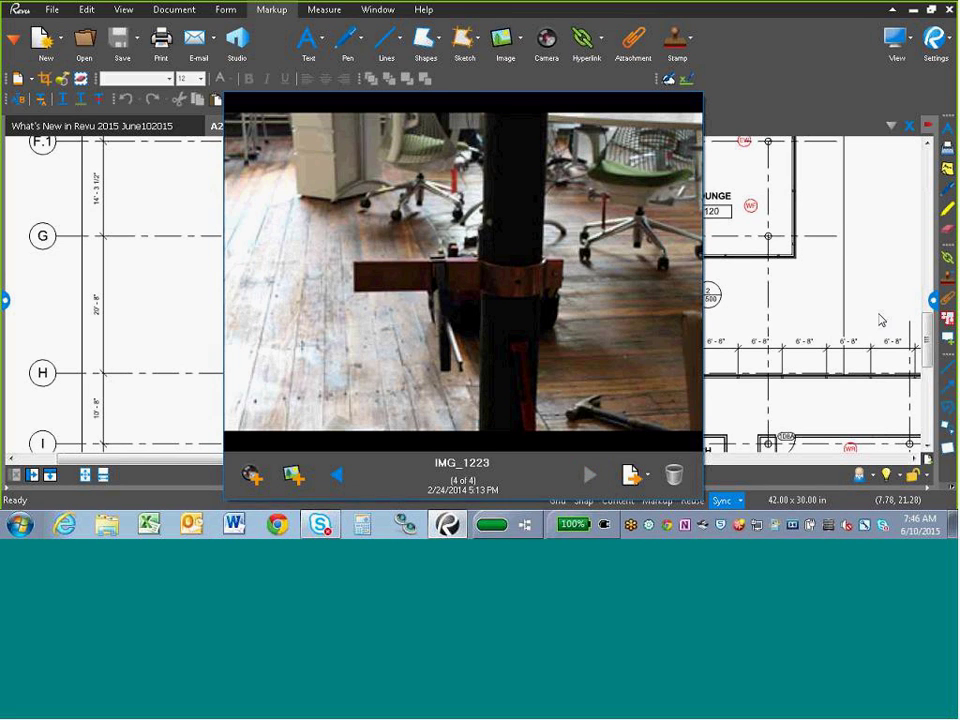
pyautogui.click(872, 280)
# - Play the Exposed Conduit video captured on the red cloud markup near STAIR 101
pyautogui.moveTo(567, 402); pyautogui.dragTo(412, 291)
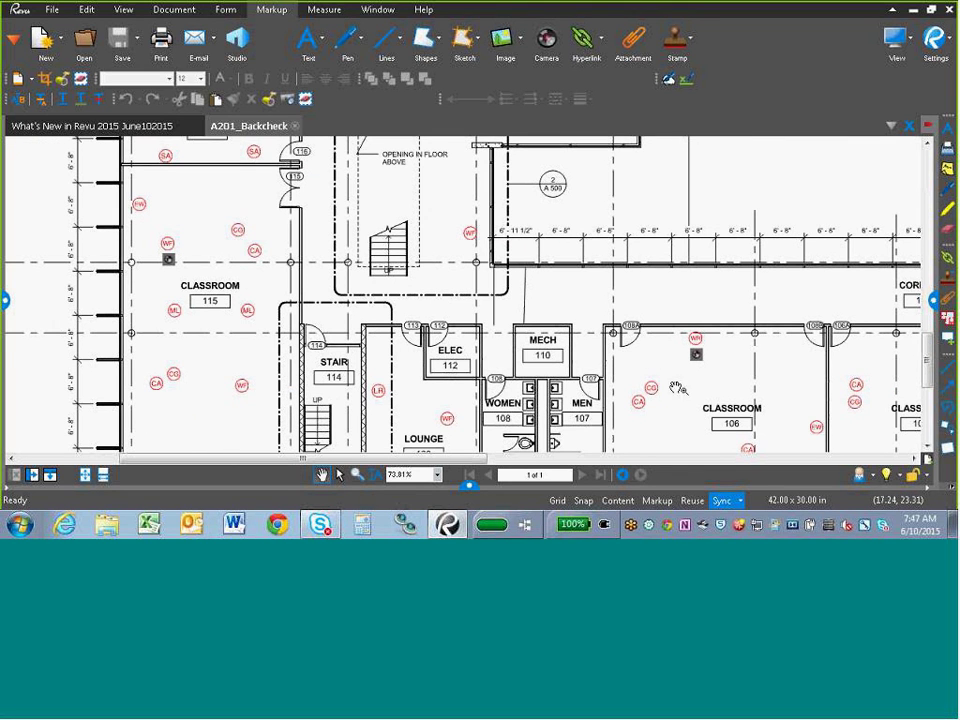
pyautogui.moveTo(480, 273); pyautogui.dragTo(144, 204)
pyautogui.moveTo(817, 325)
pyautogui.mouseDown()
pyautogui.moveTo(636, 298)
pyautogui.moveTo(495, 330)
pyautogui.moveTo(379, 332)
pyautogui.mouseUp()
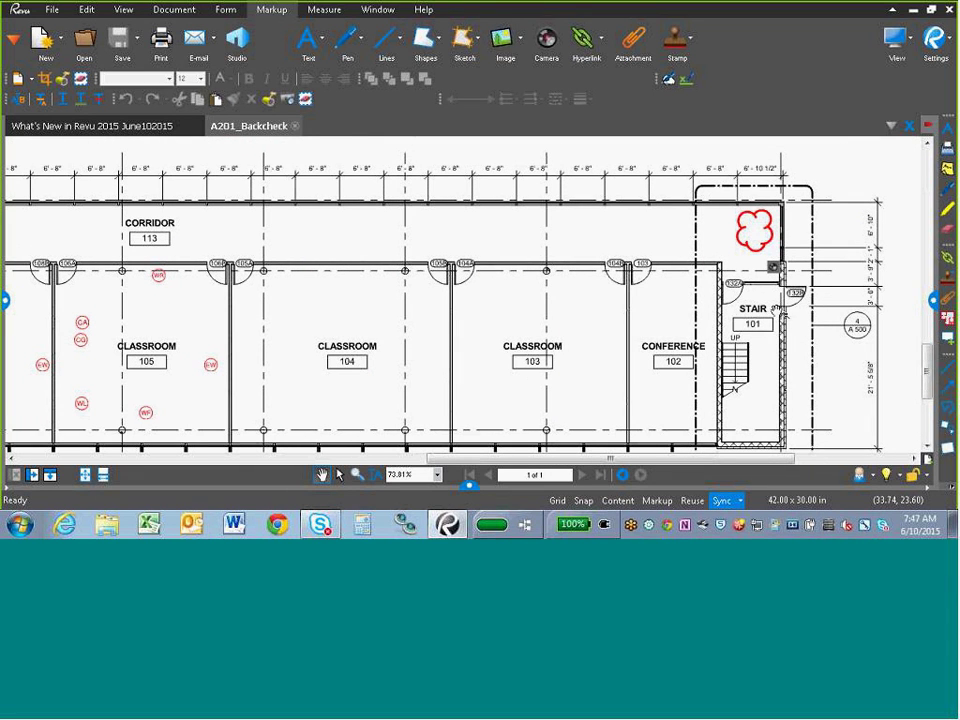
pyautogui.click(776, 269)
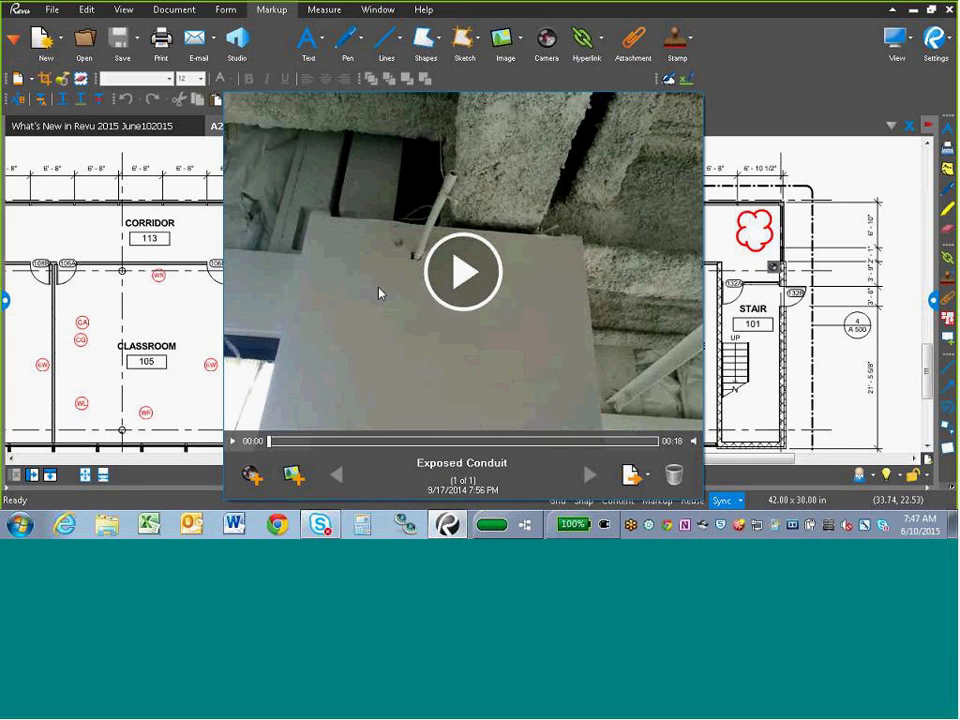
pyautogui.click(461, 272)
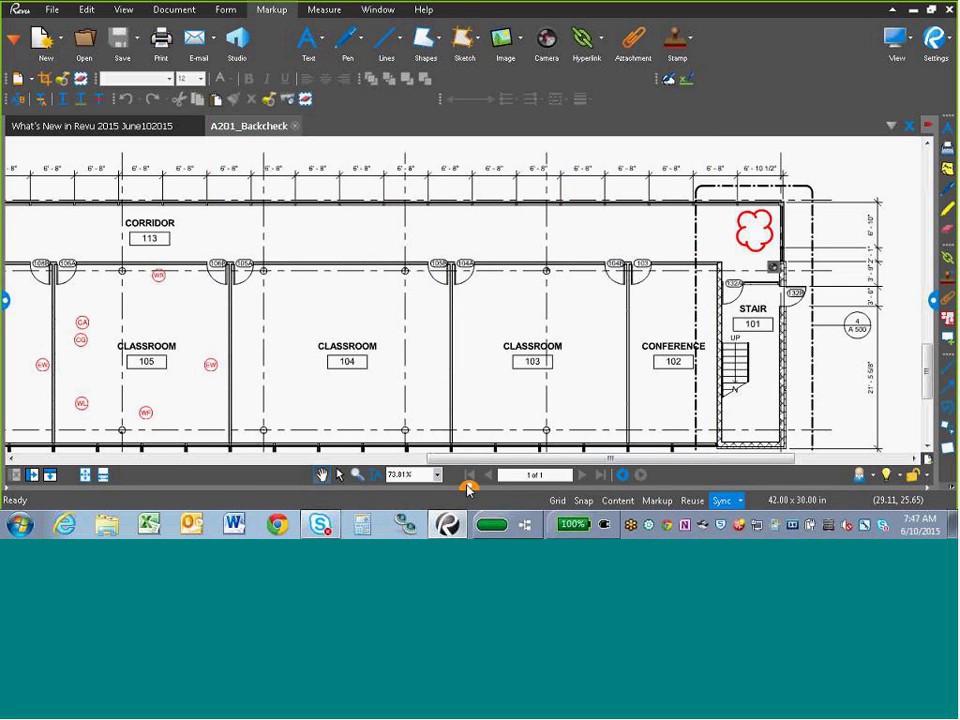
# - Show the markups list in an enlarged view and review its available columns, including Capture
pyautogui.click(467, 488)
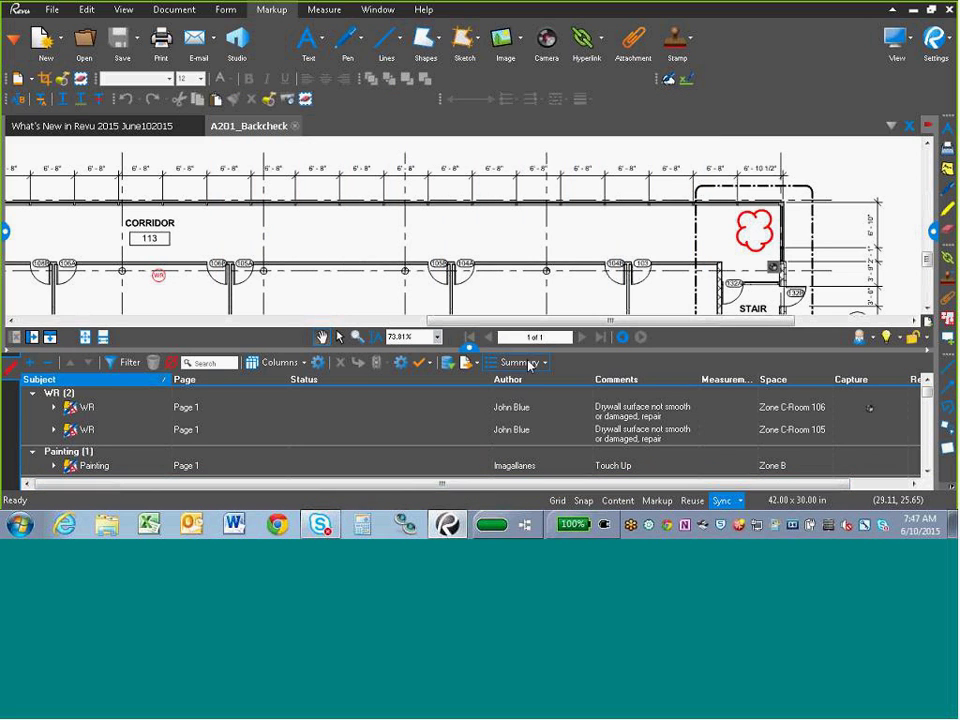
pyautogui.moveTo(474, 355)
pyautogui.mouseDown()
pyautogui.moveTo(474, 307)
pyautogui.moveTo(352, 332)
pyautogui.mouseUp()
pyautogui.click(721, 336)
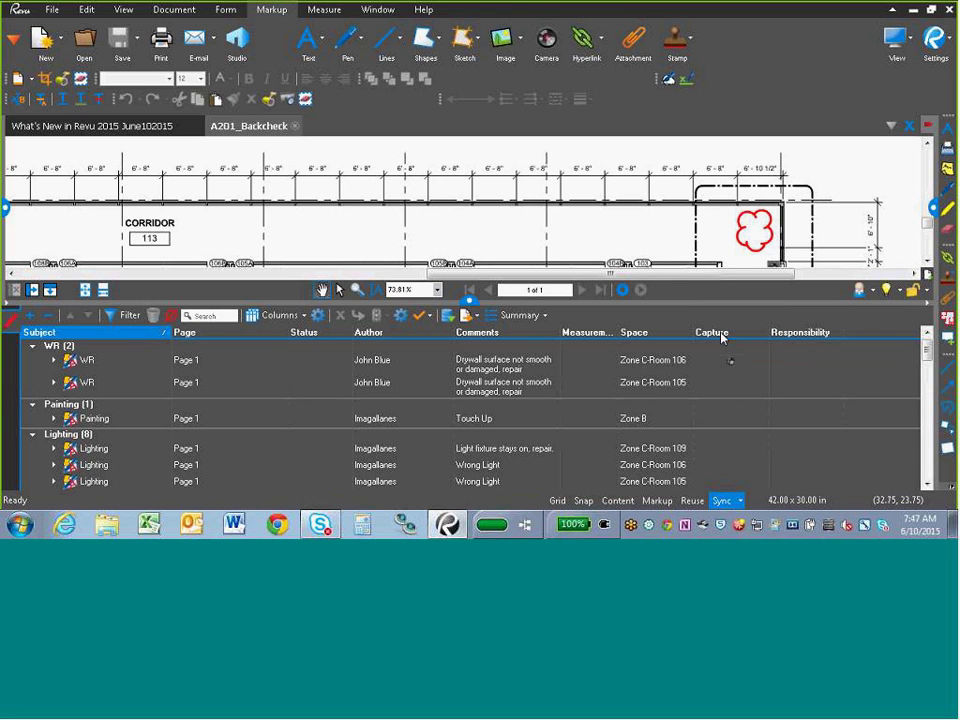
pyautogui.click(301, 318)
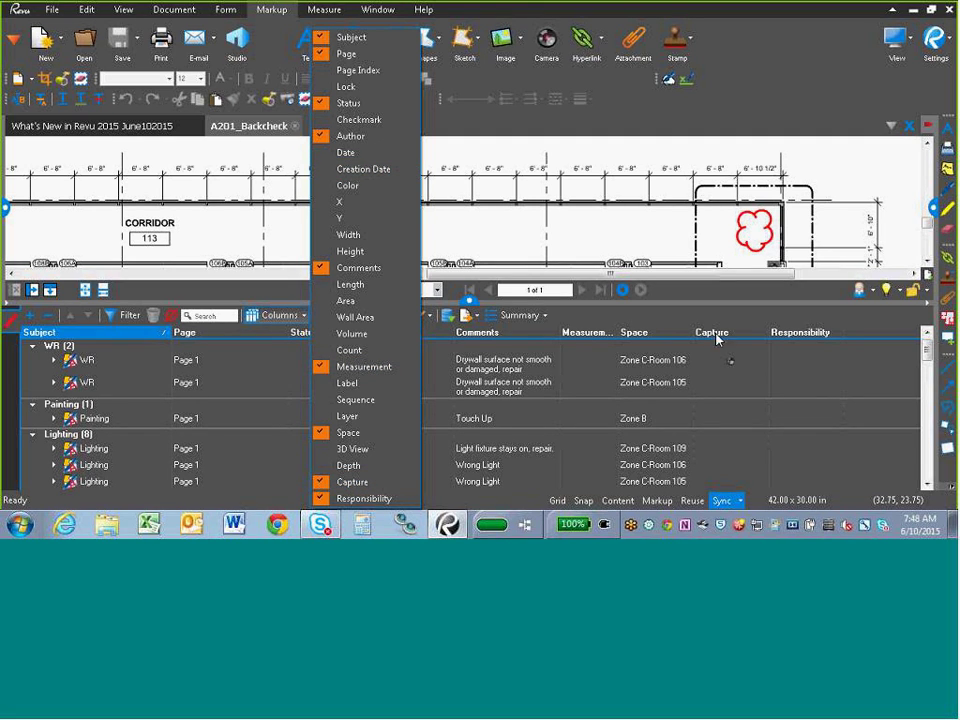
pyautogui.click(618, 371)
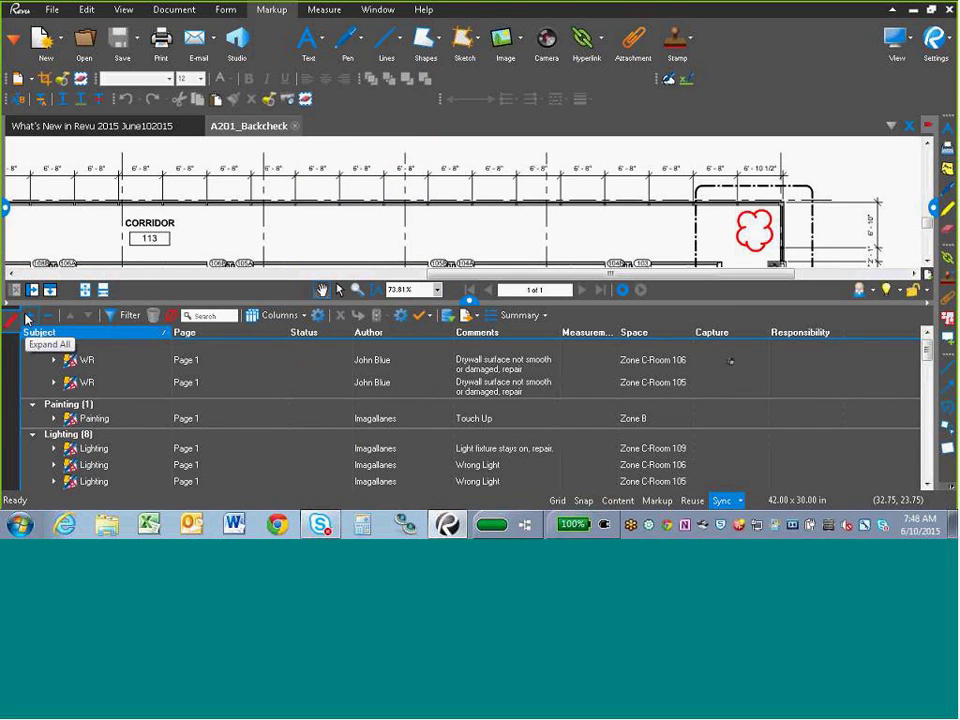
# - Filter the markups list by the Capture column to only the markups with captured media
pyautogui.click(131, 316)
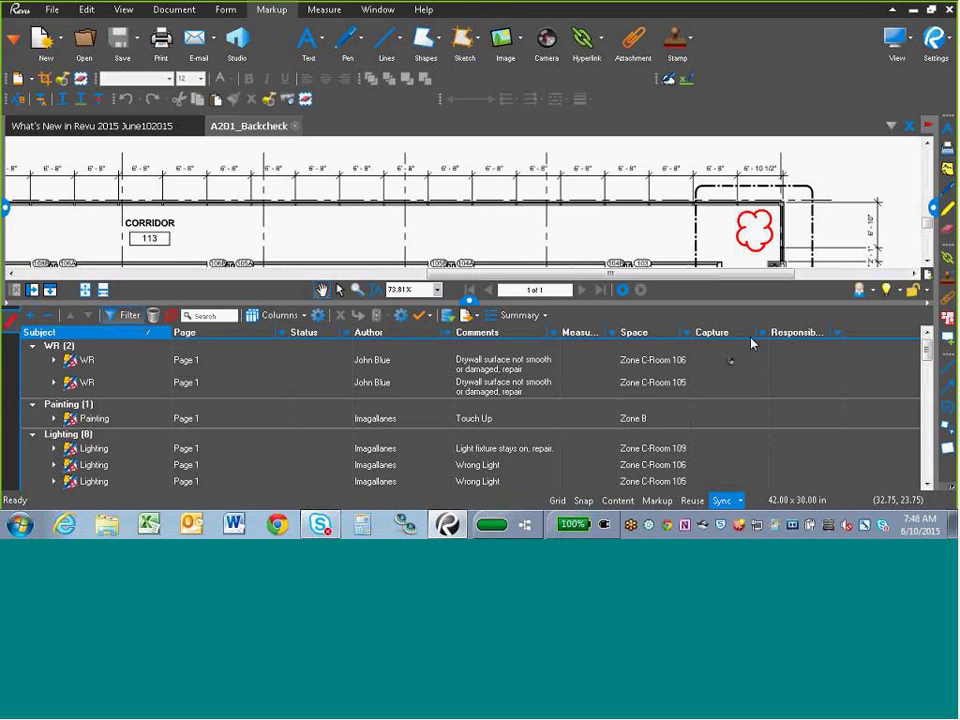
pyautogui.click(762, 336)
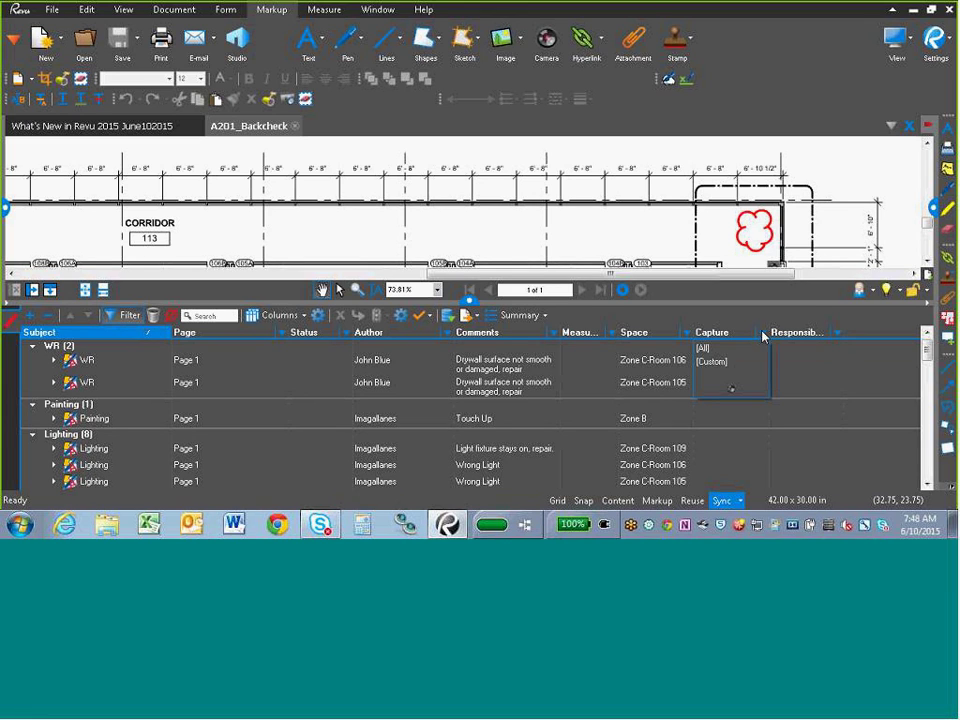
pyautogui.click(731, 389)
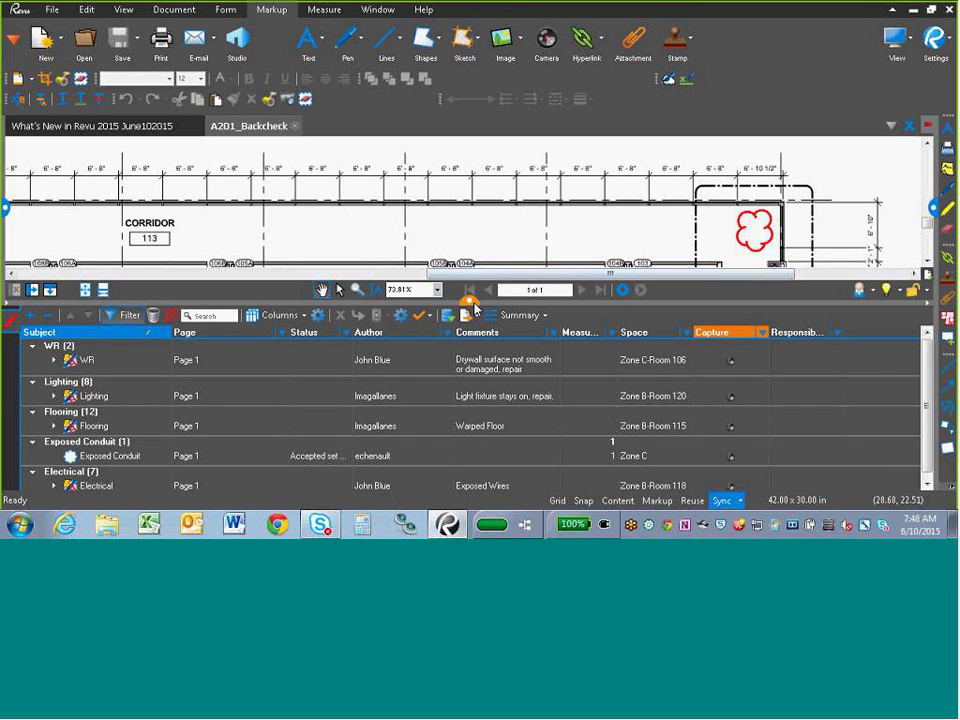
# - Shrink the markups list and examine where the filtered markups with captured media sit across the floor plan
pyautogui.moveTo(470, 304); pyautogui.dragTo(470, 382)
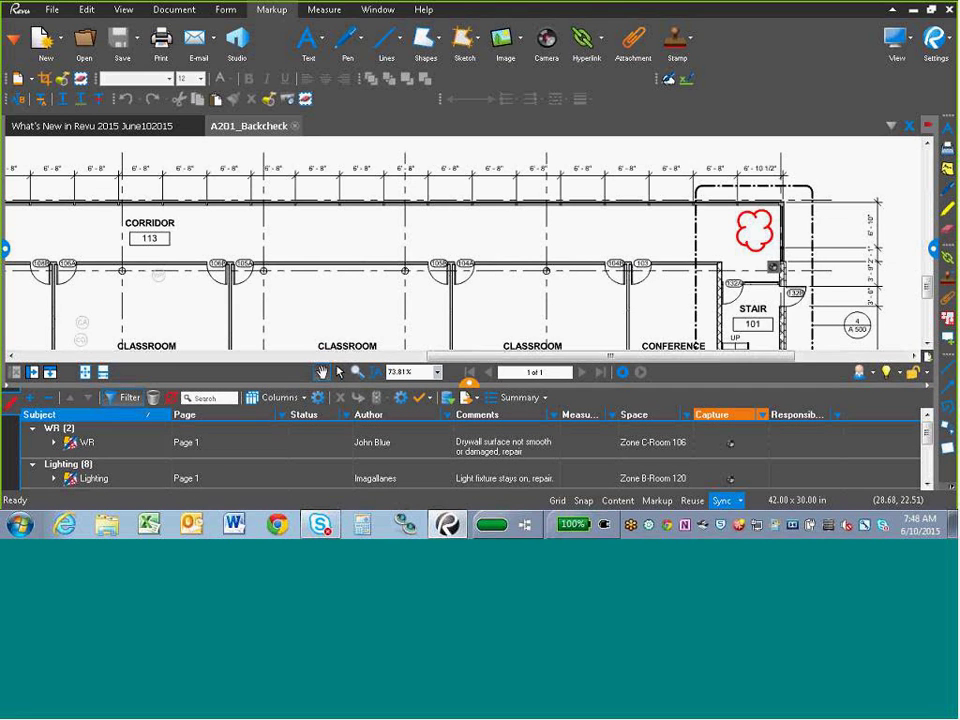
pyautogui.scroll(-2, 470, 284)
pyautogui.scroll(-2, 470, 284)
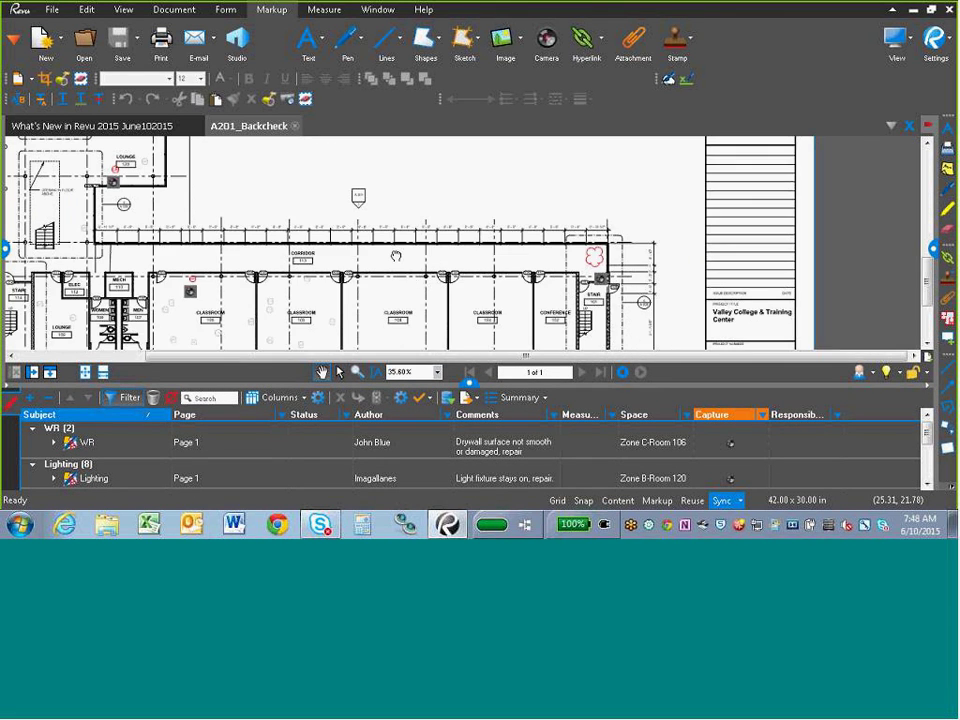
pyautogui.moveTo(419, 252); pyautogui.dragTo(524, 244)
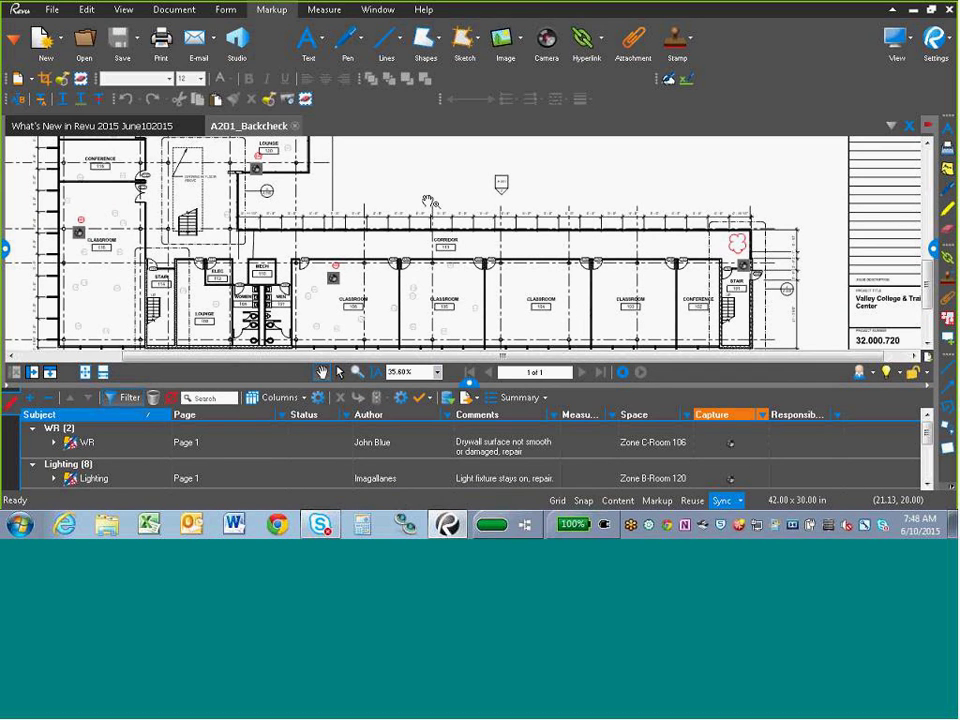
pyautogui.moveTo(428, 202); pyautogui.dragTo(372, 161)
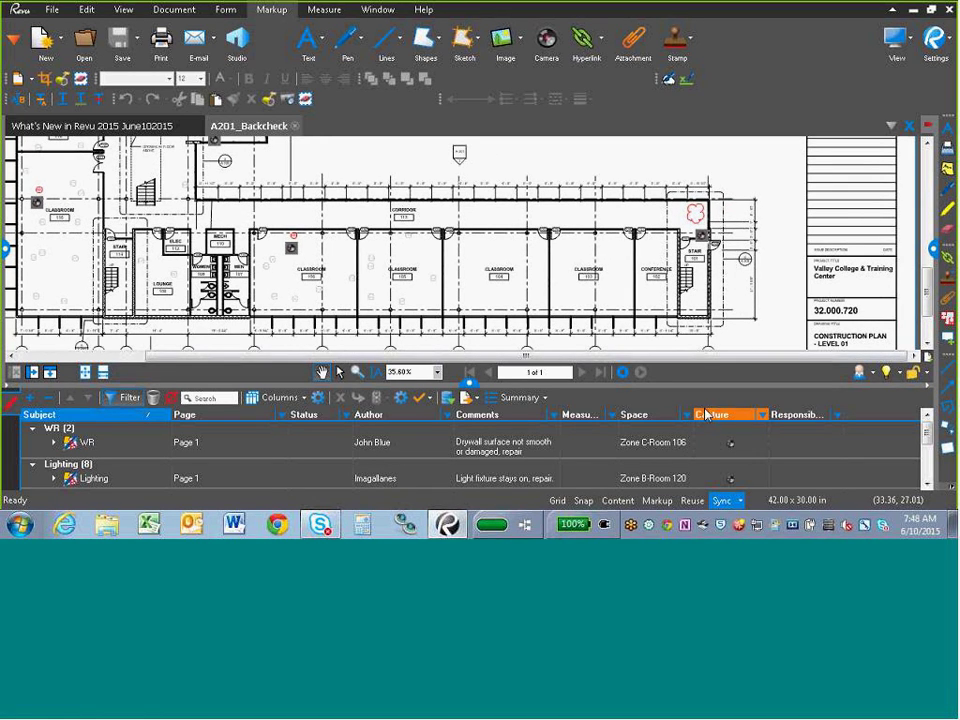
# - Generate a Capture Summary of A201_Backcheck with media attached as linked files, 25% padding and Letter portrait pages
pyautogui.click(546, 399)
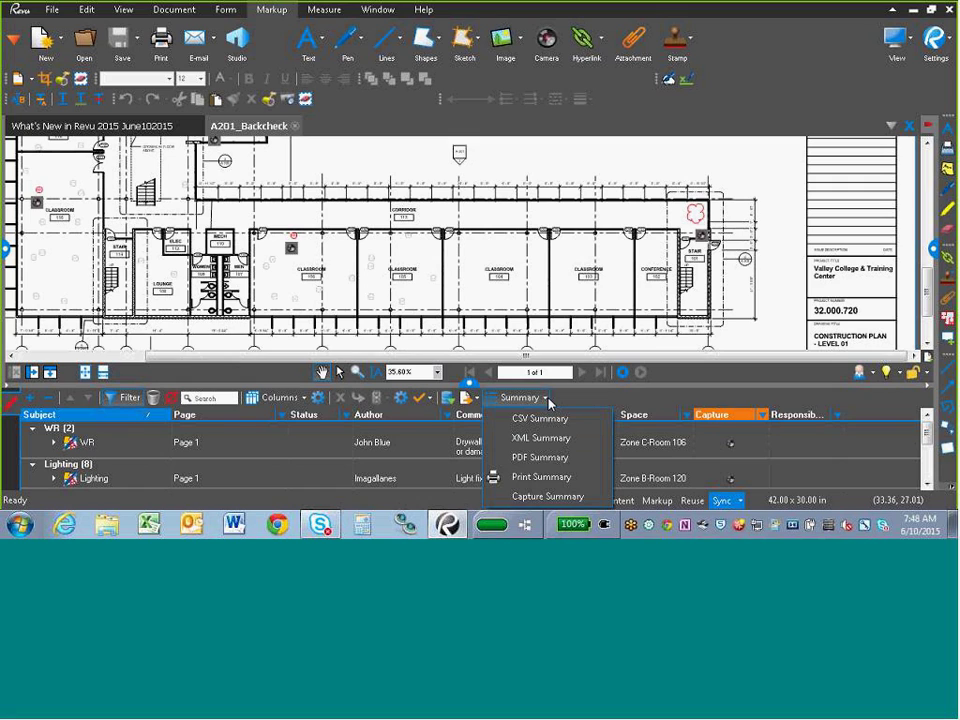
pyautogui.click(551, 497)
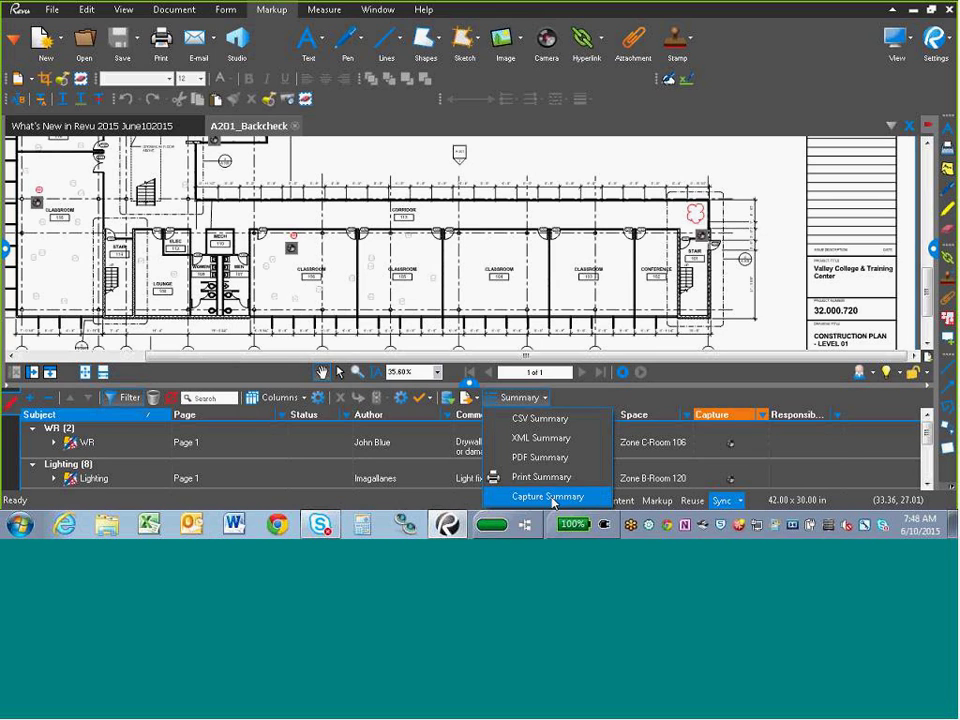
pyautogui.click(551, 497)
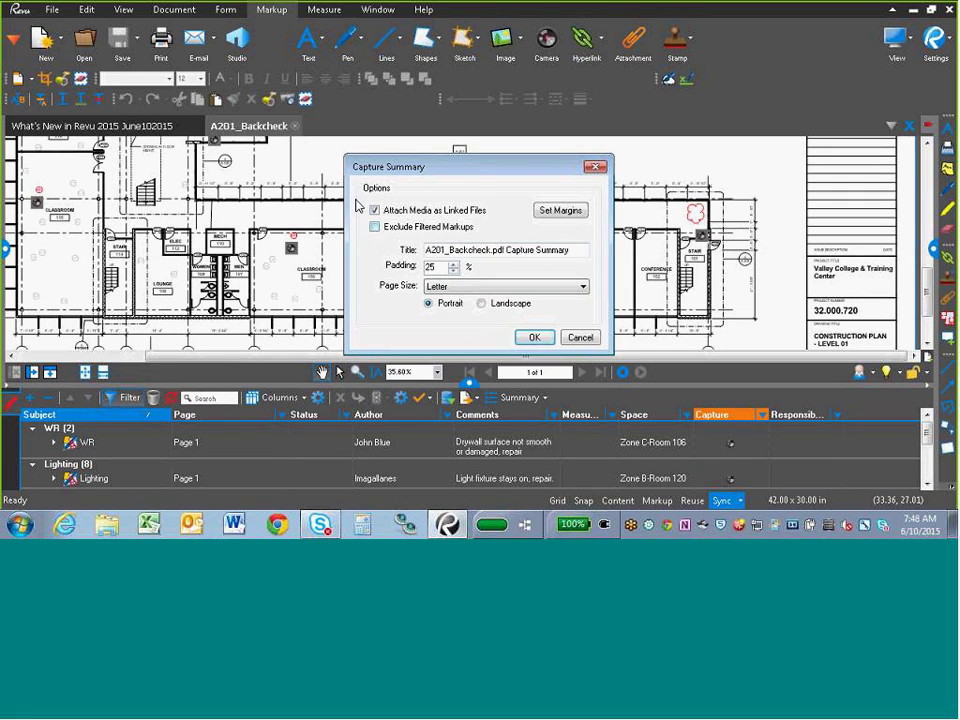
pyautogui.click(535, 338)
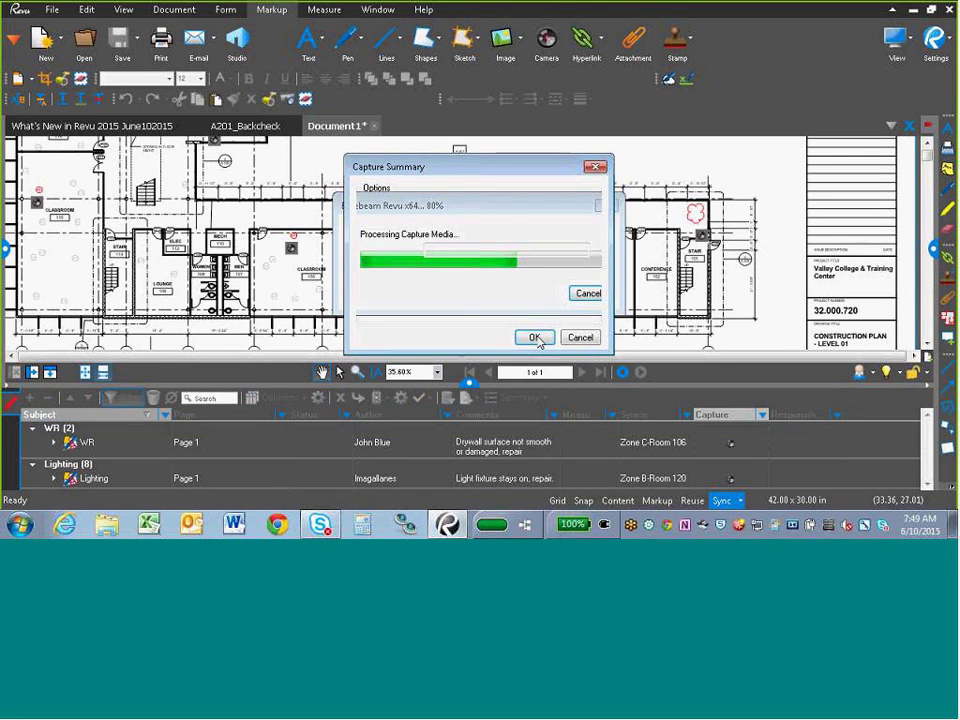
# - Hide the markups list and review the capture summary's details, comments and photos for the WR, Lighting and WF markups
pyautogui.click(469, 382)
pyautogui.scroll(-2, 350, 330)
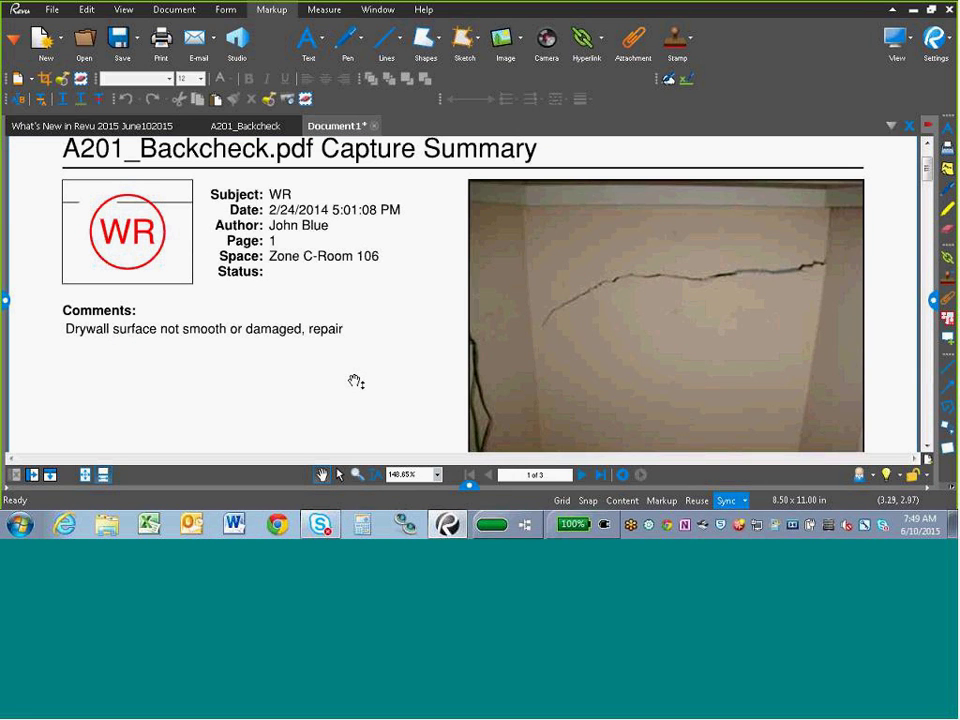
pyautogui.scroll(-2, 355, 375)
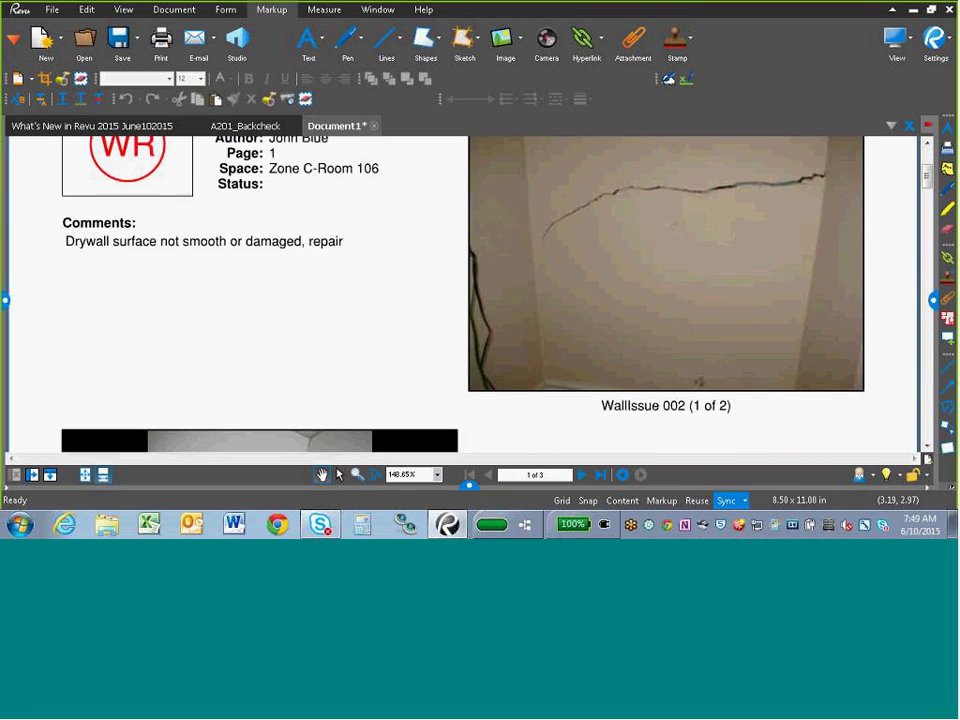
pyautogui.scroll(3, 360, 304)
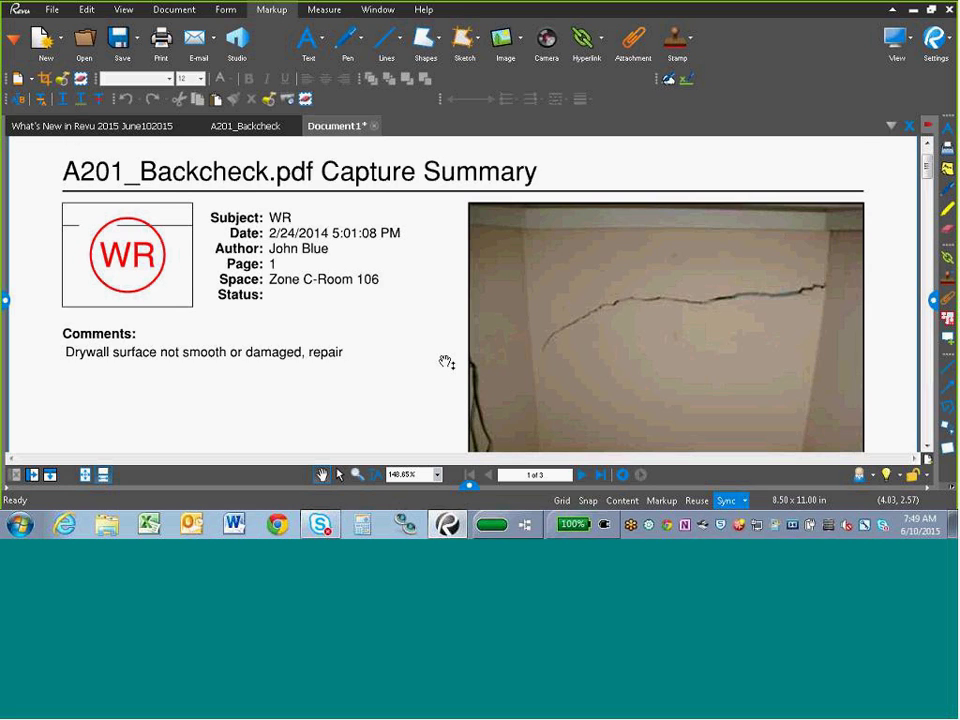
pyautogui.scroll(-2, 446, 364)
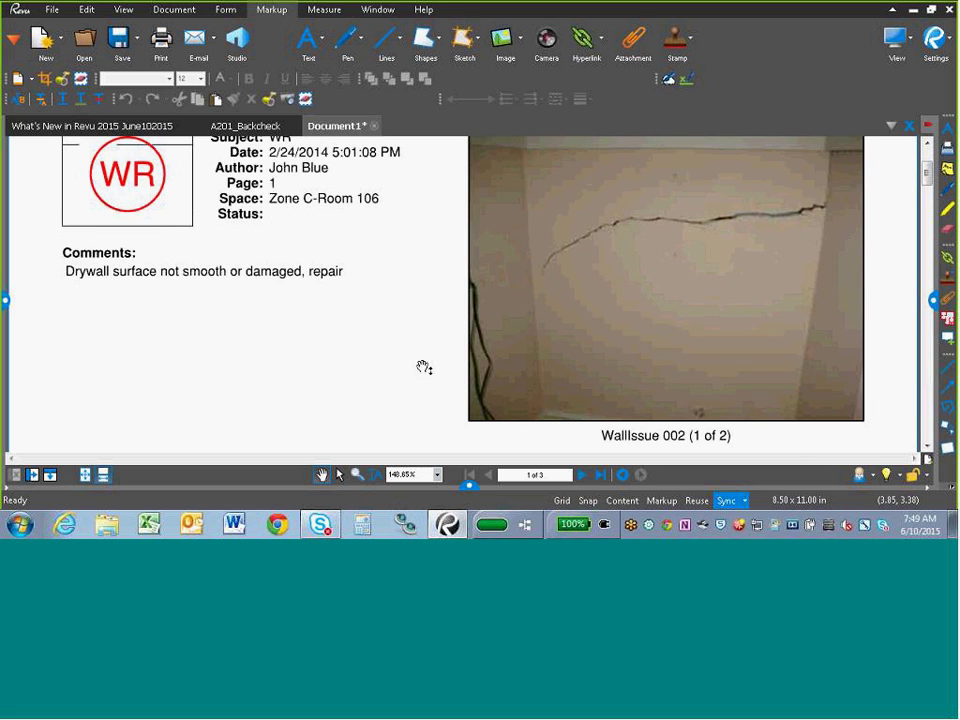
pyautogui.scroll(-2, 406, 369)
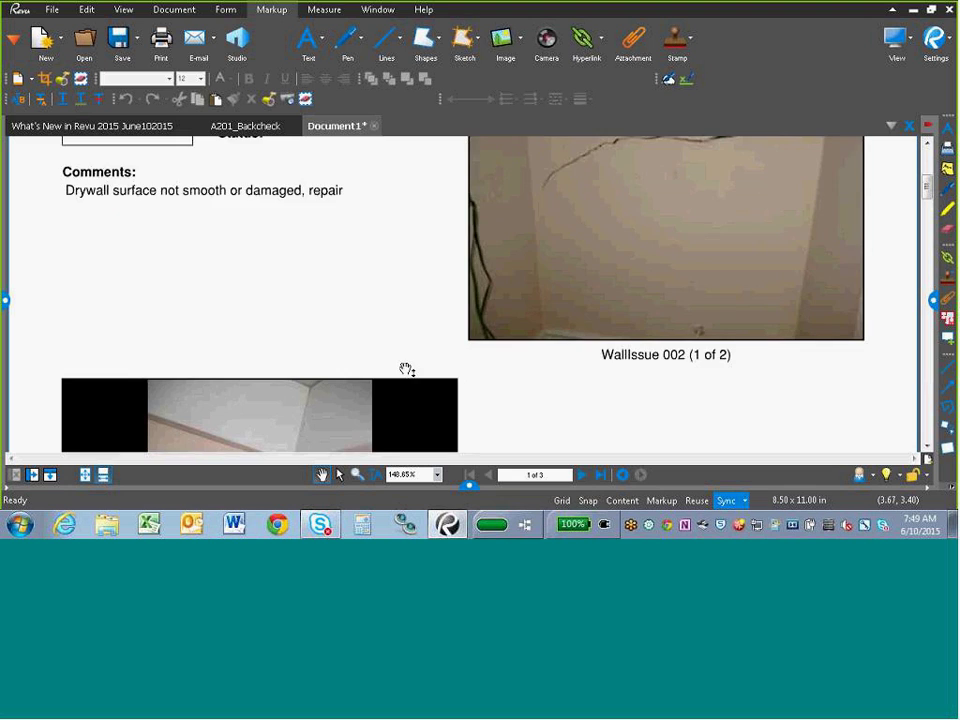
pyautogui.scroll(-8, 406, 369)
pyautogui.scroll(-4, 431, 356)
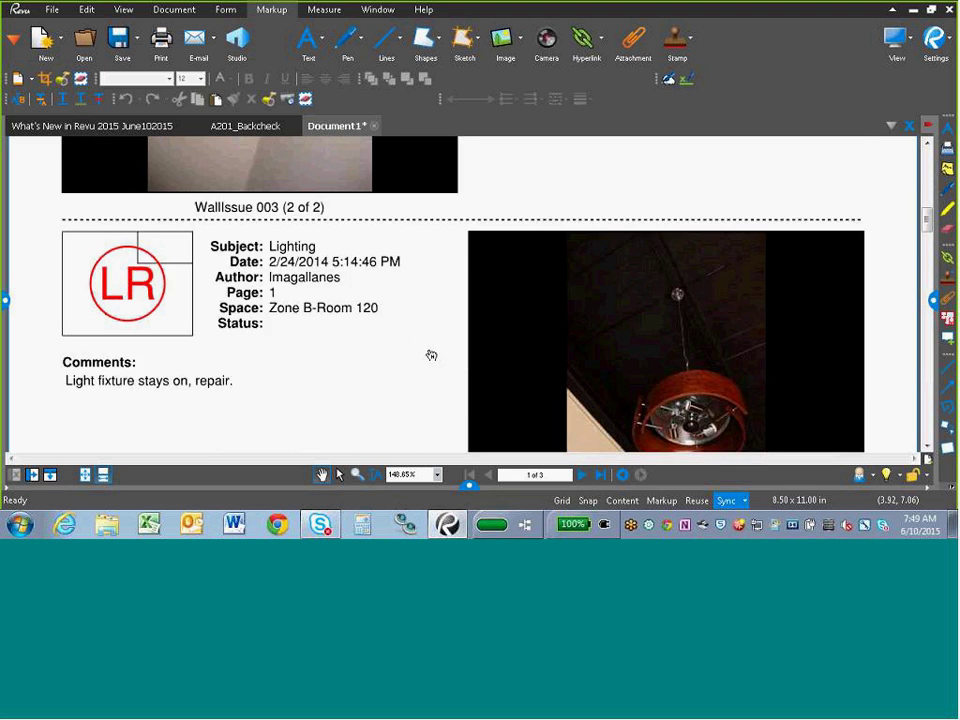
pyautogui.scroll(-4, 431, 357)
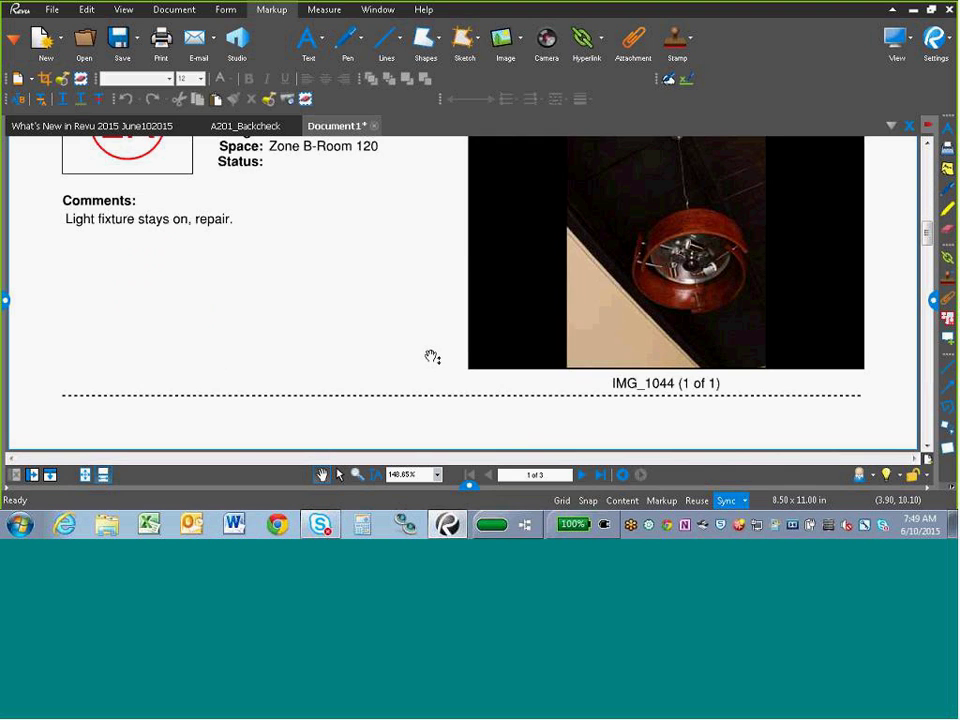
pyautogui.scroll(-4, 431, 356)
pyautogui.scroll(-4, 430, 358)
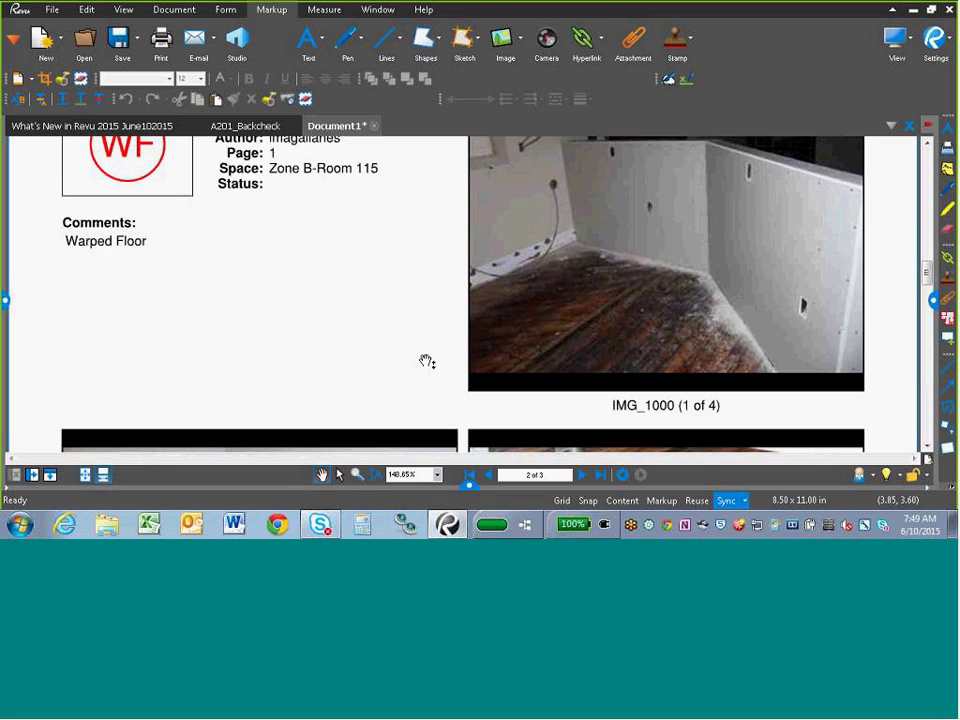
pyautogui.scroll(-6, 424, 363)
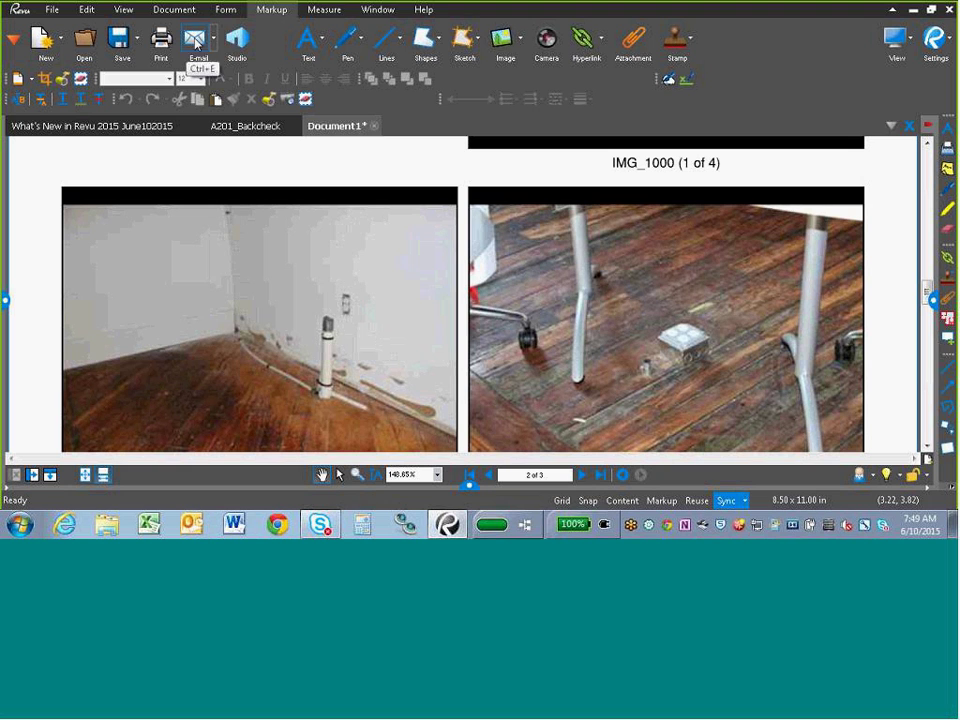
pyautogui.scroll(-10, 371, 274)
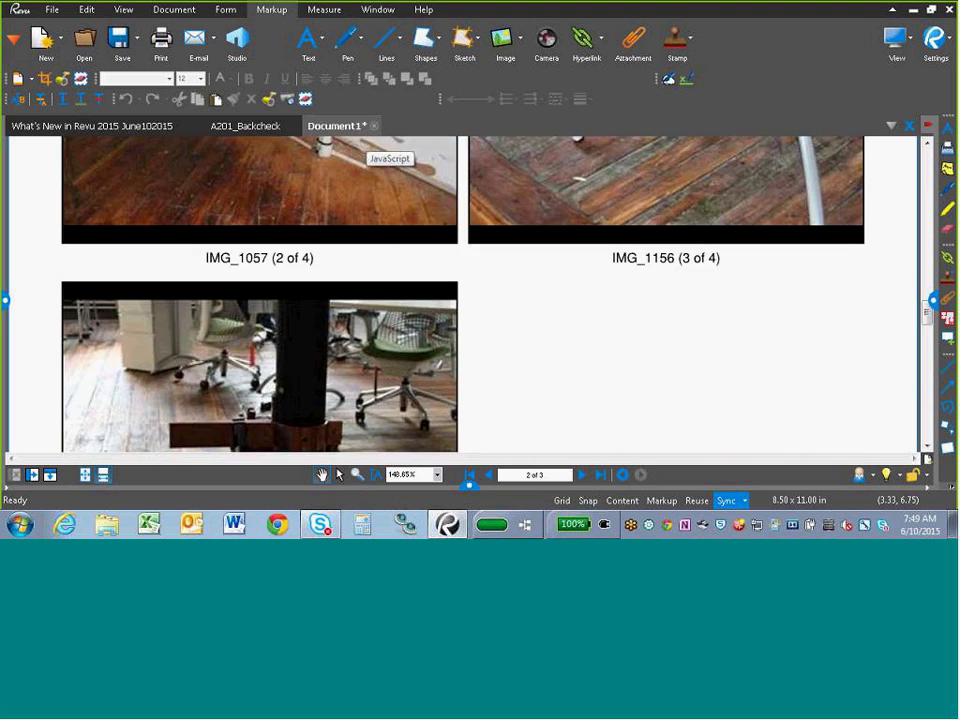
# - Try to open the linked video of the Exposed Conduit entry on page 3 of the capture summary, and cancel opening it
pyautogui.scroll(1, 371, 294)
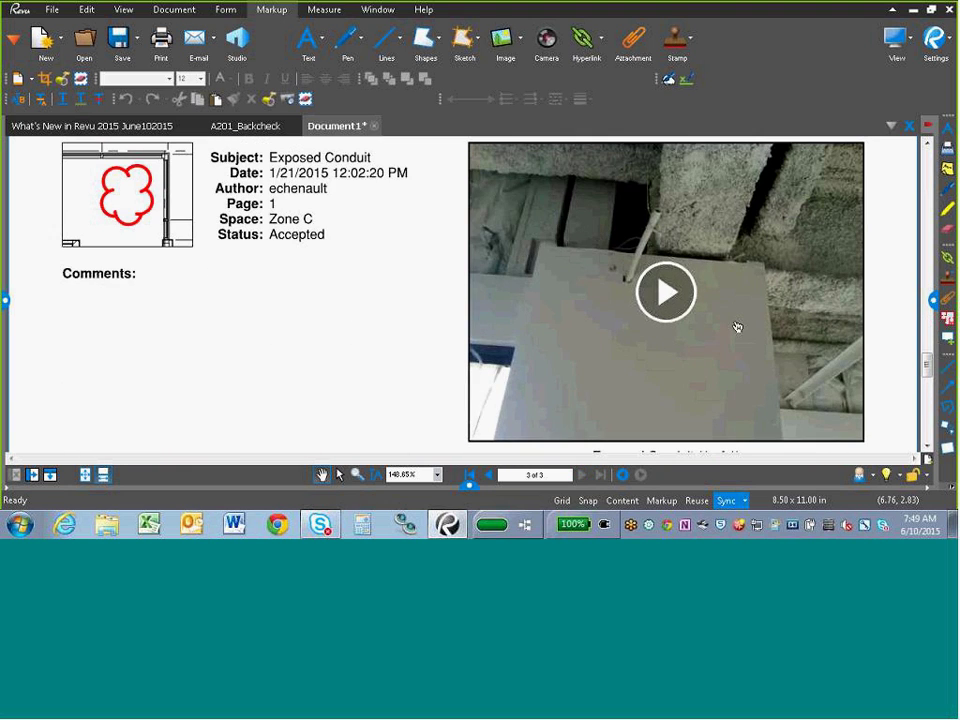
pyautogui.click(665, 295)
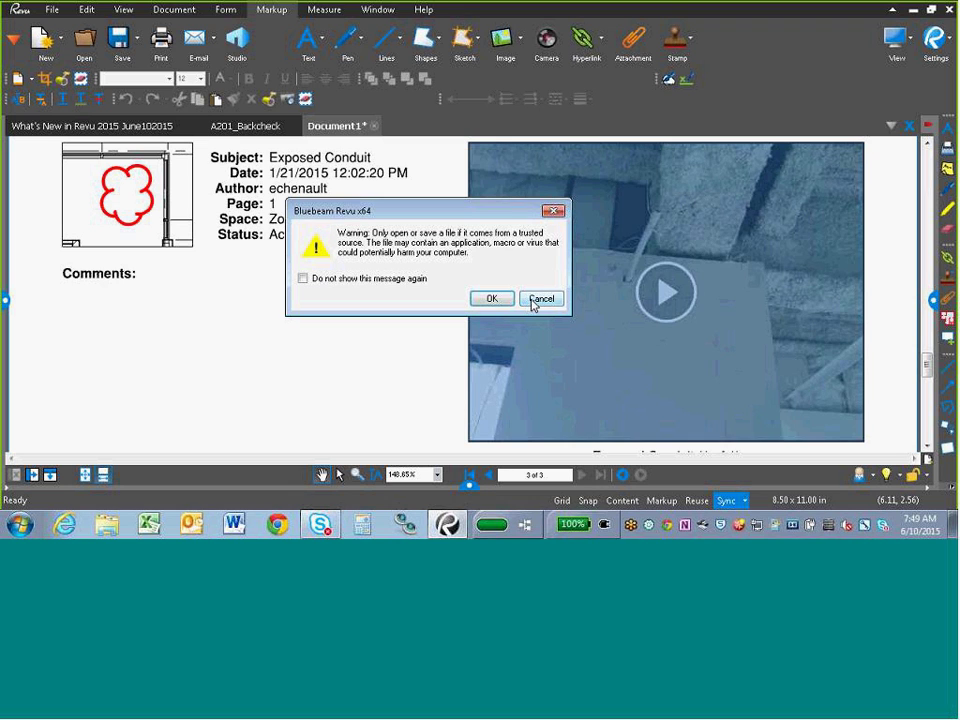
pyautogui.click(532, 302)
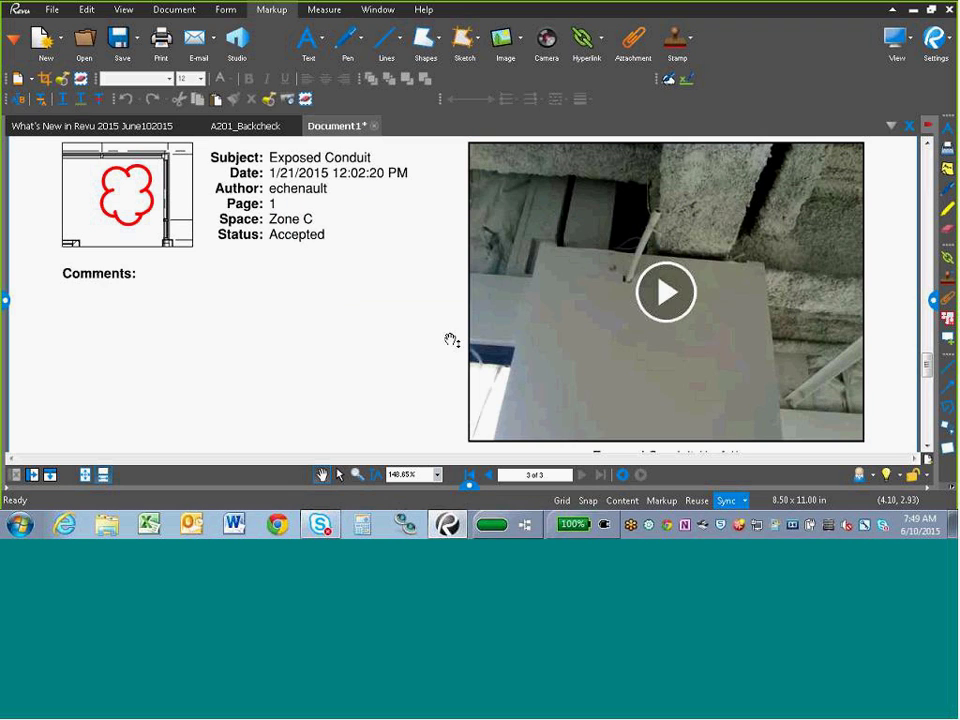